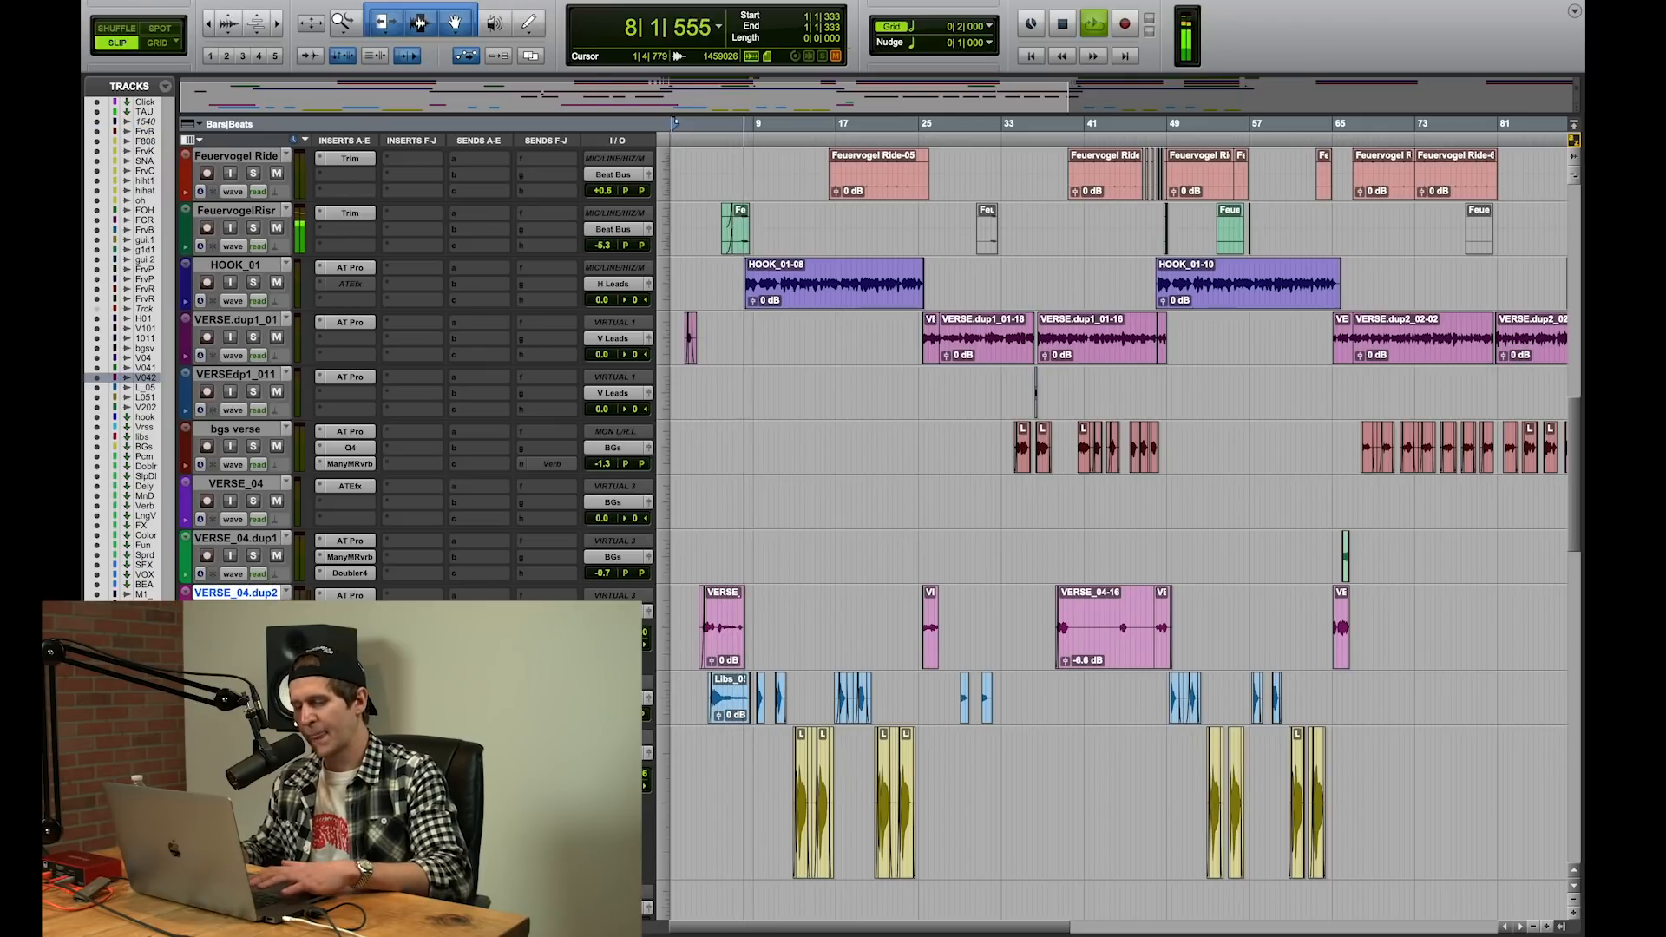
Step: Stop playback and place the edit cursor at bar 4, near the start of the VERSE_04-05 clip
key("space")
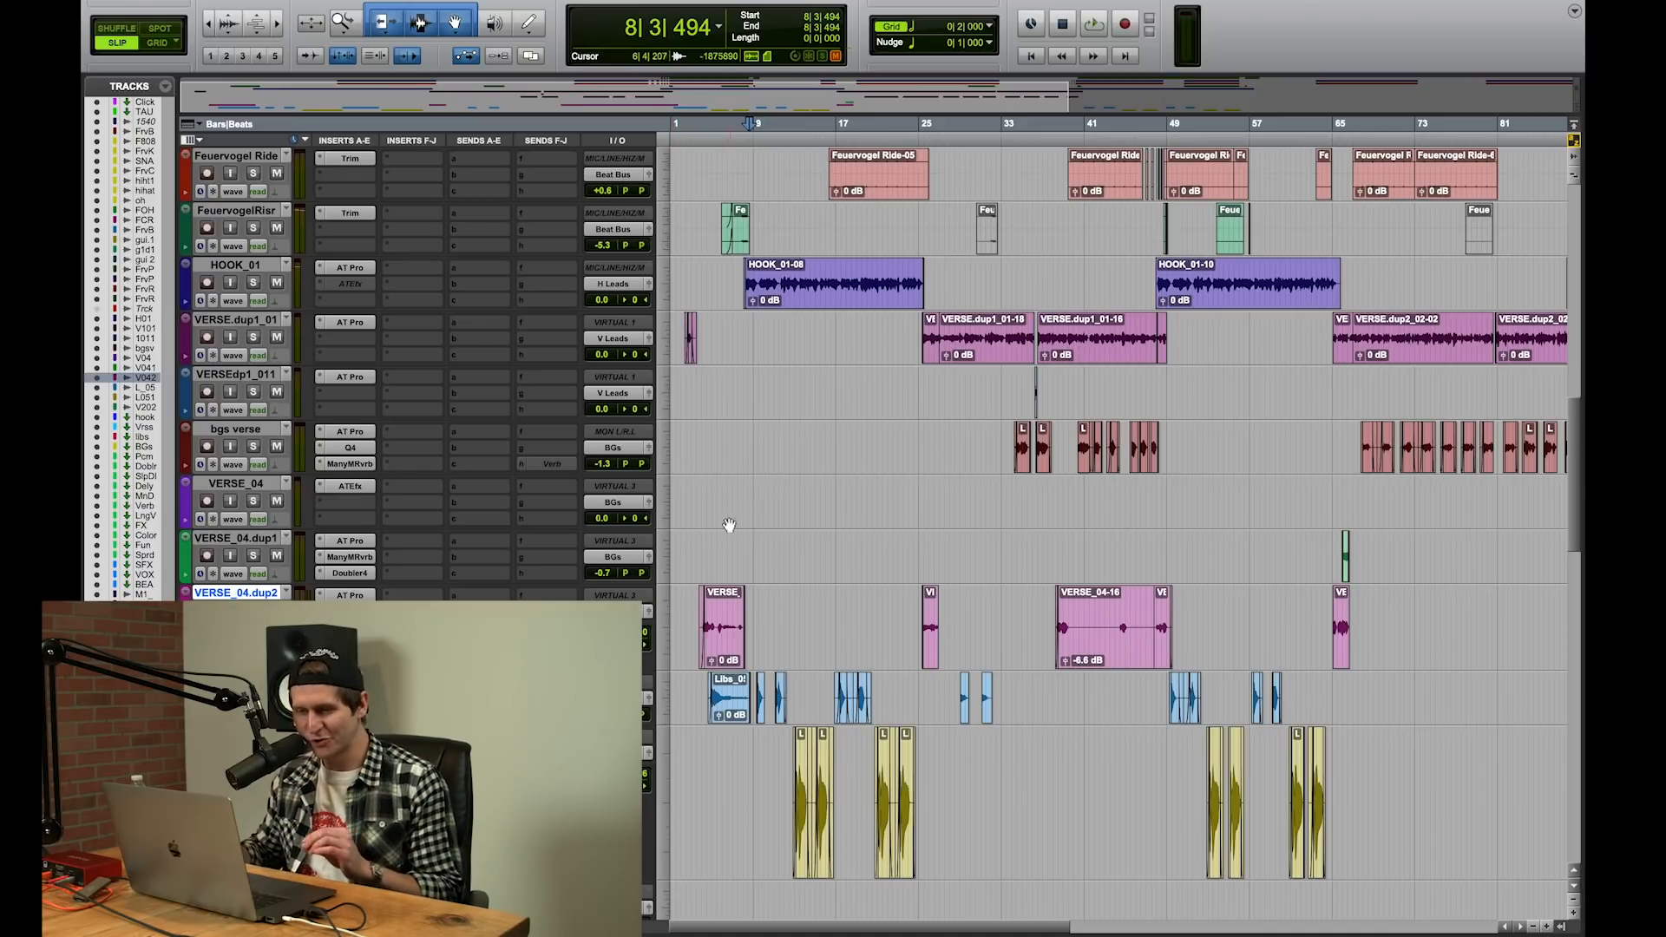
left_click(703, 551)
key("t")
key("t")
key("t")
key("t")
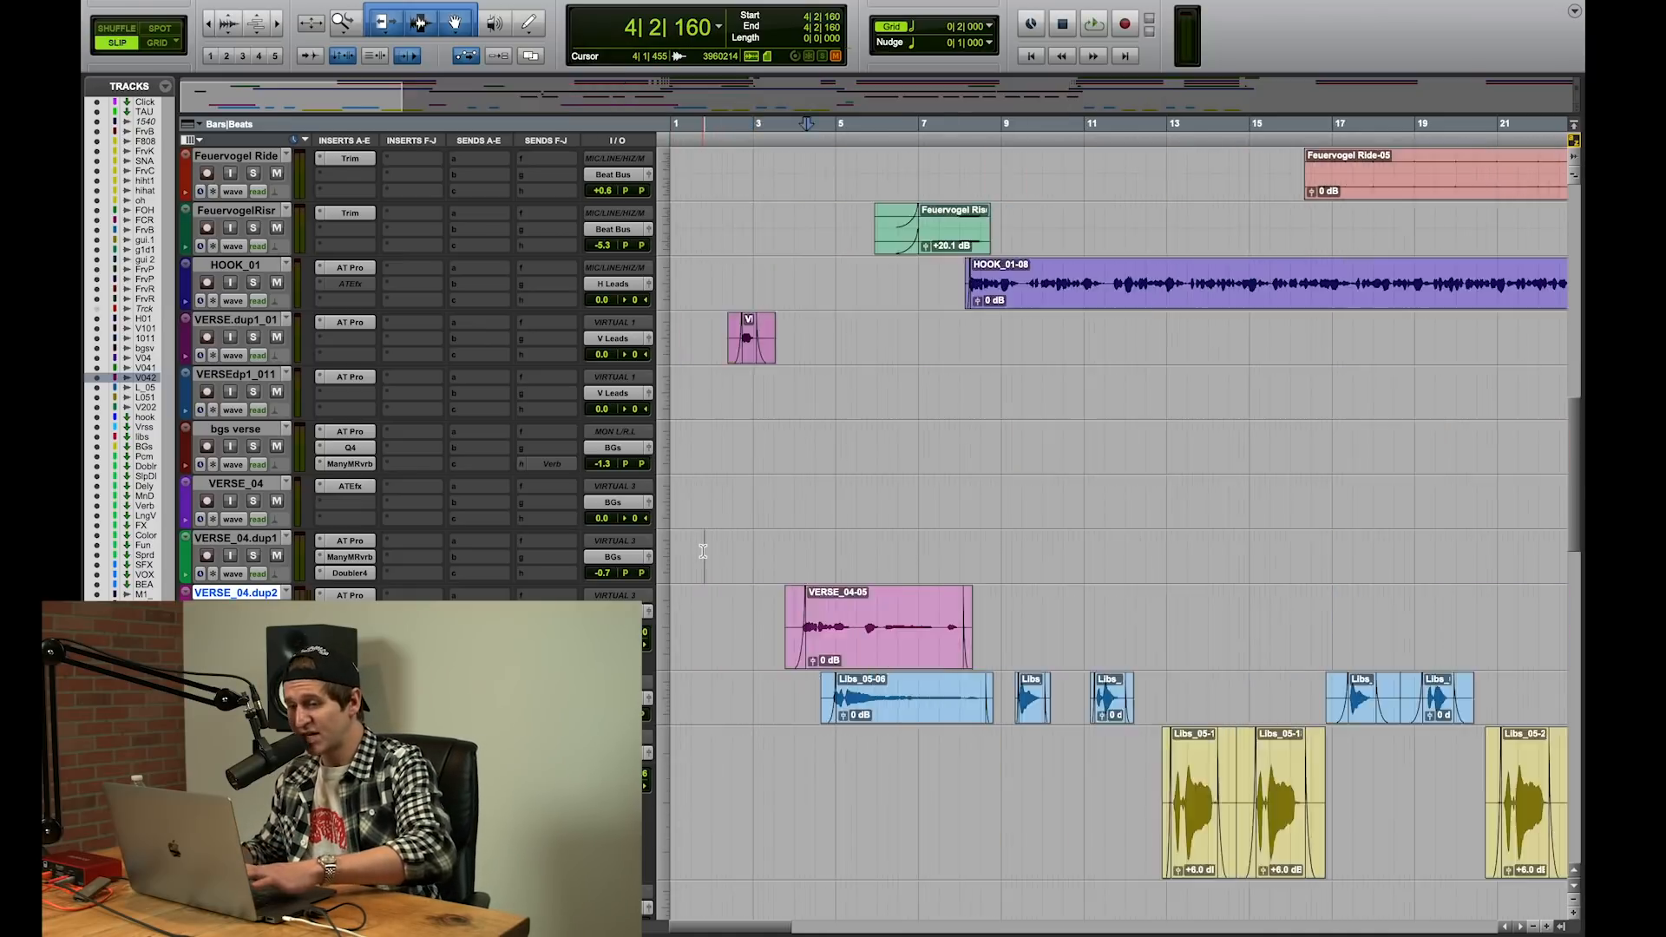
left_click(1072, 542)
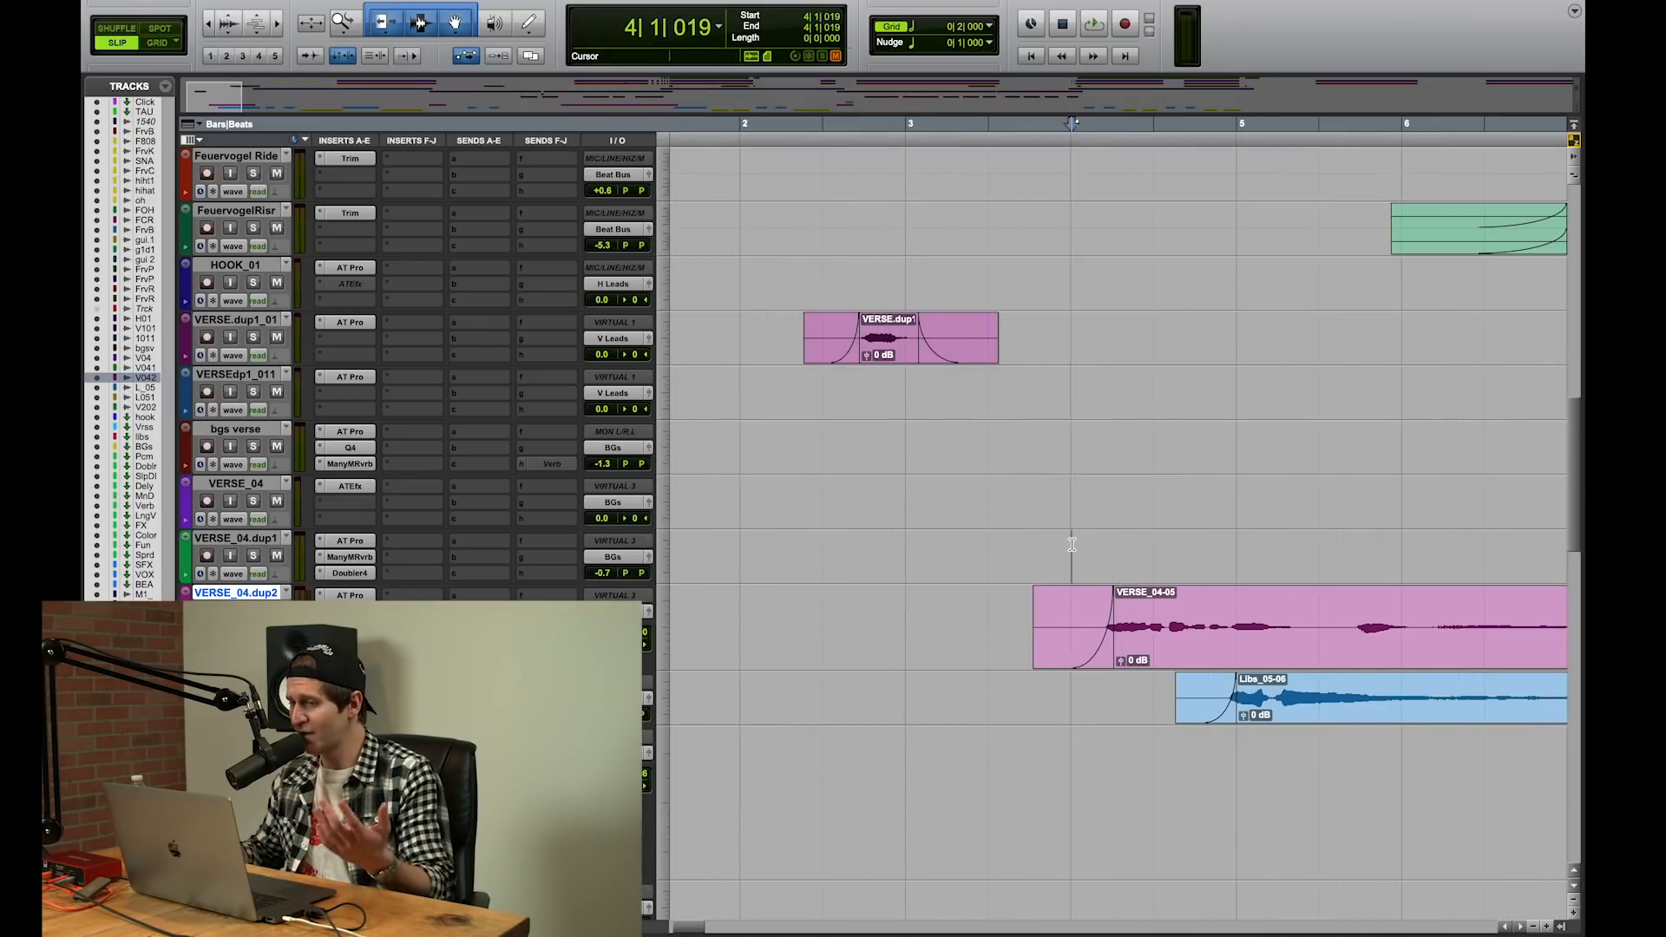
key("r")
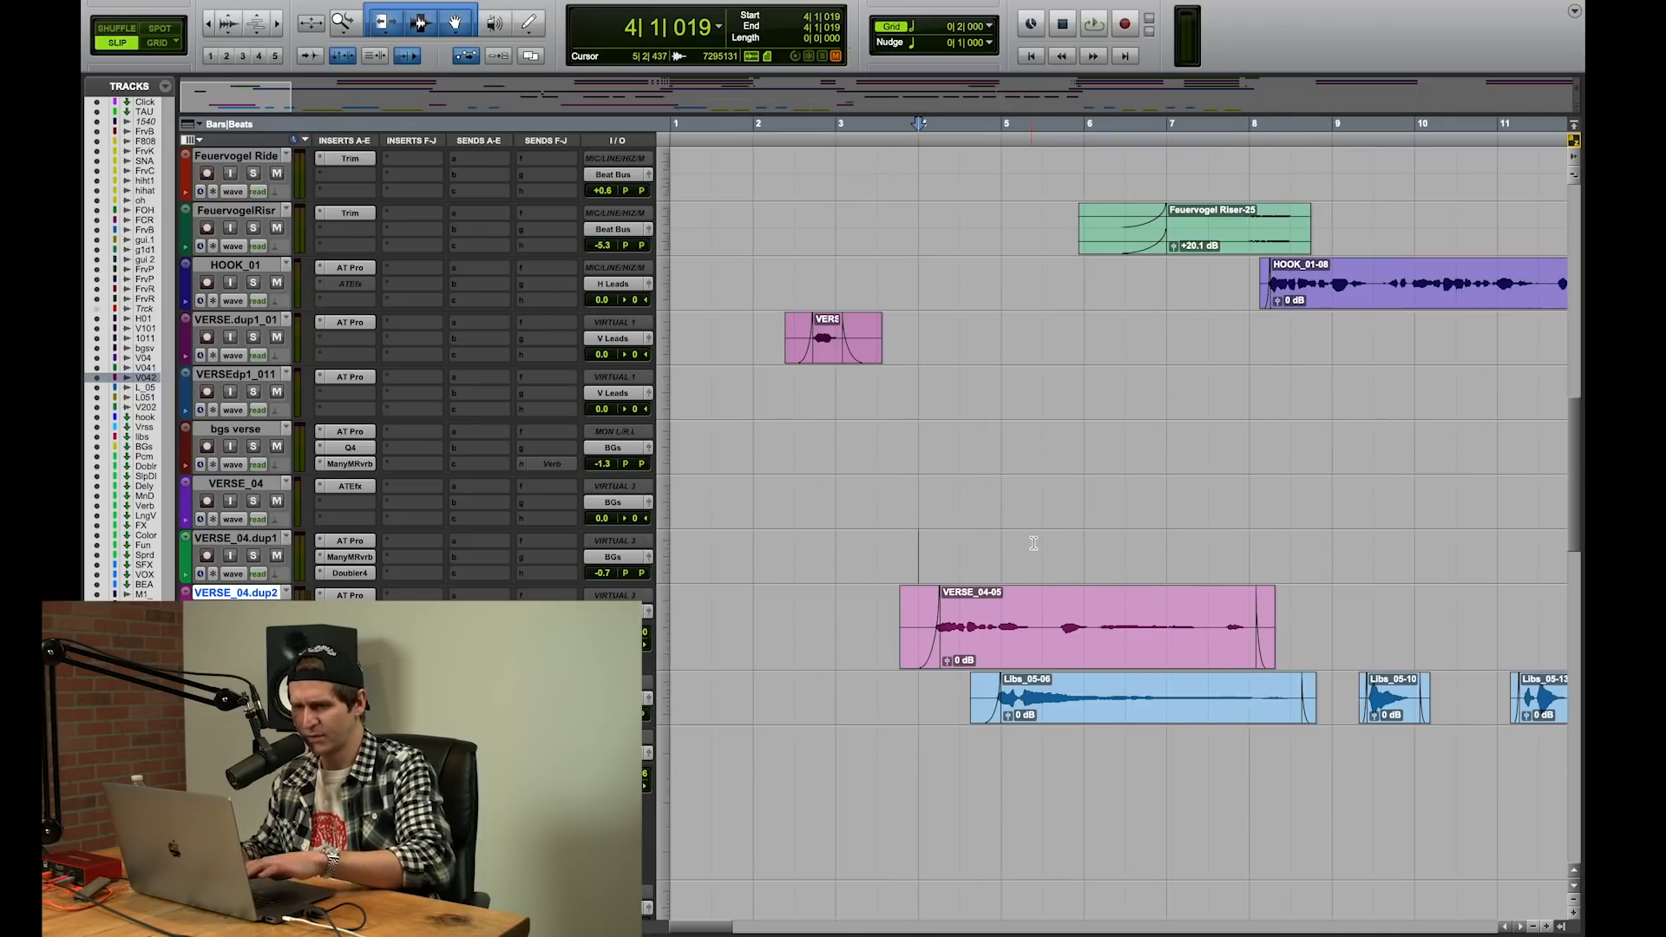
Step: Examine the Manny Marroquin Reverb settings on VERSE_04.dup2, close the plug-in and reposition the cursor at the start of the VERSE_04-05 clip
left_click(350, 627)
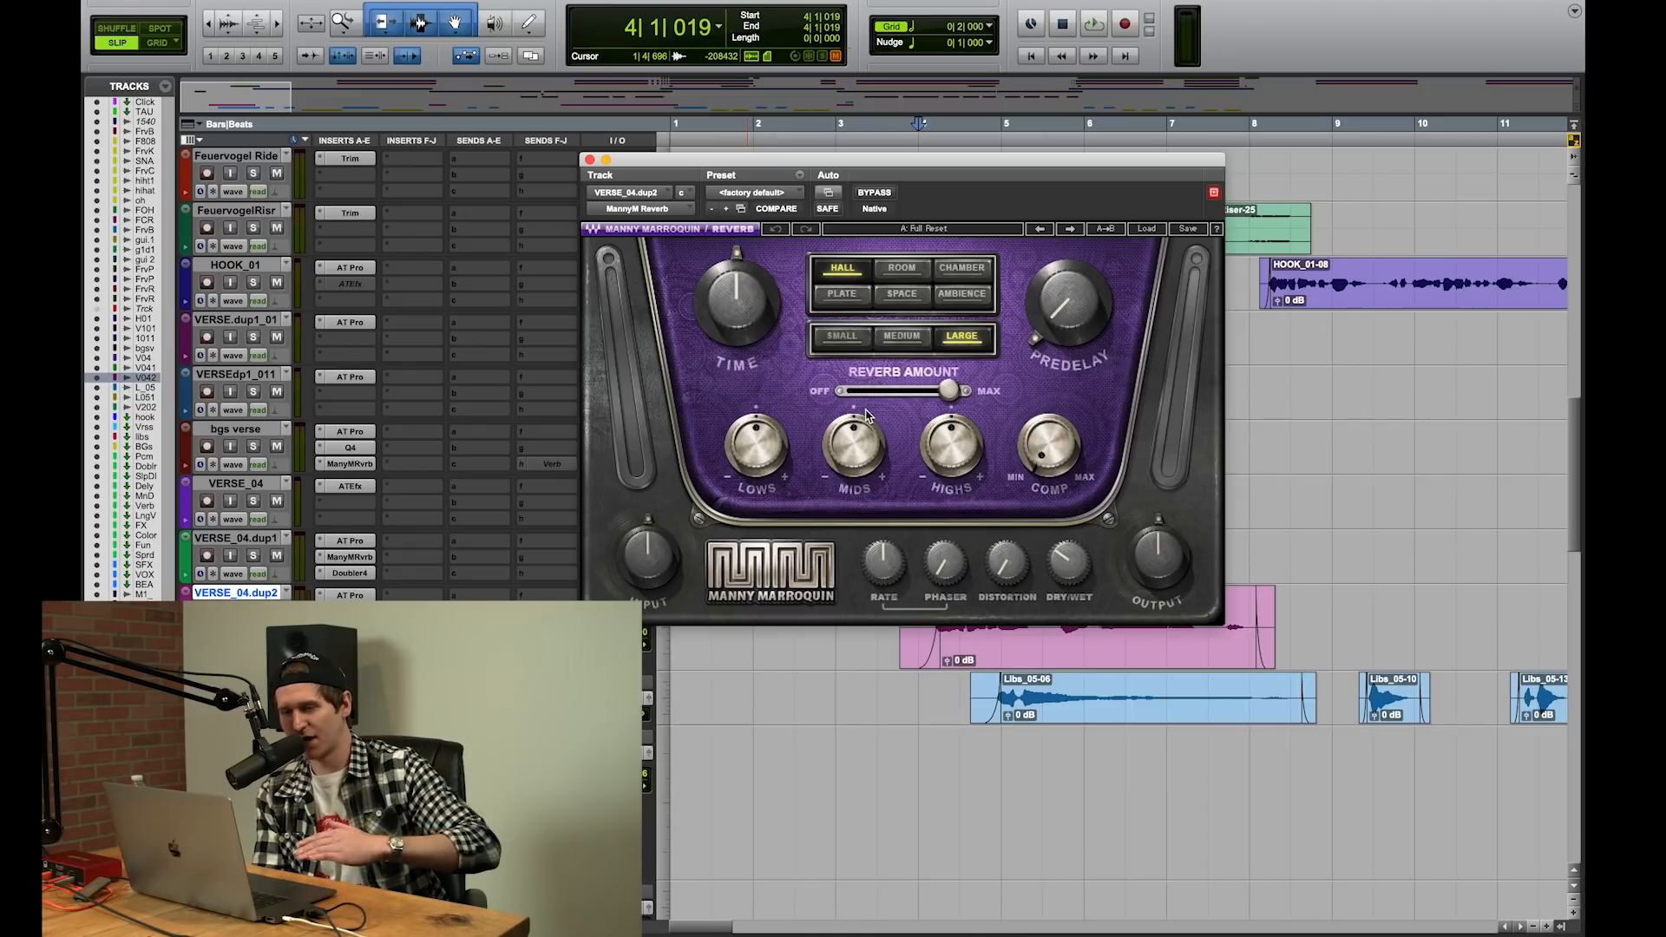
left_click(591, 162)
left_click(914, 544)
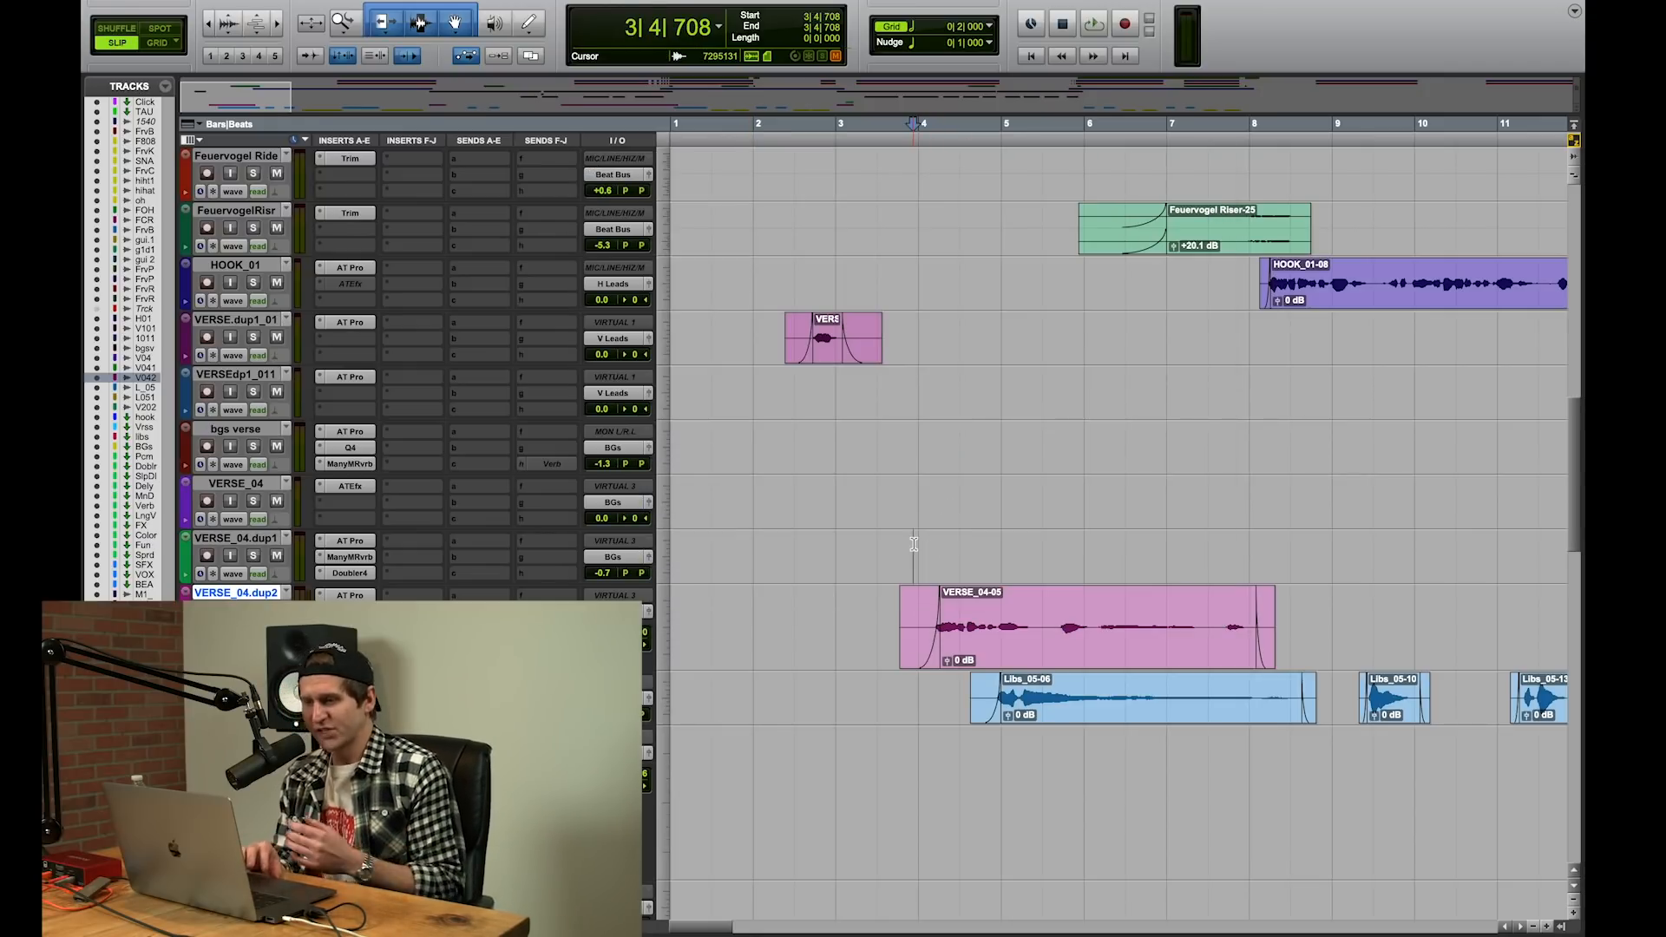
left_click(930, 543)
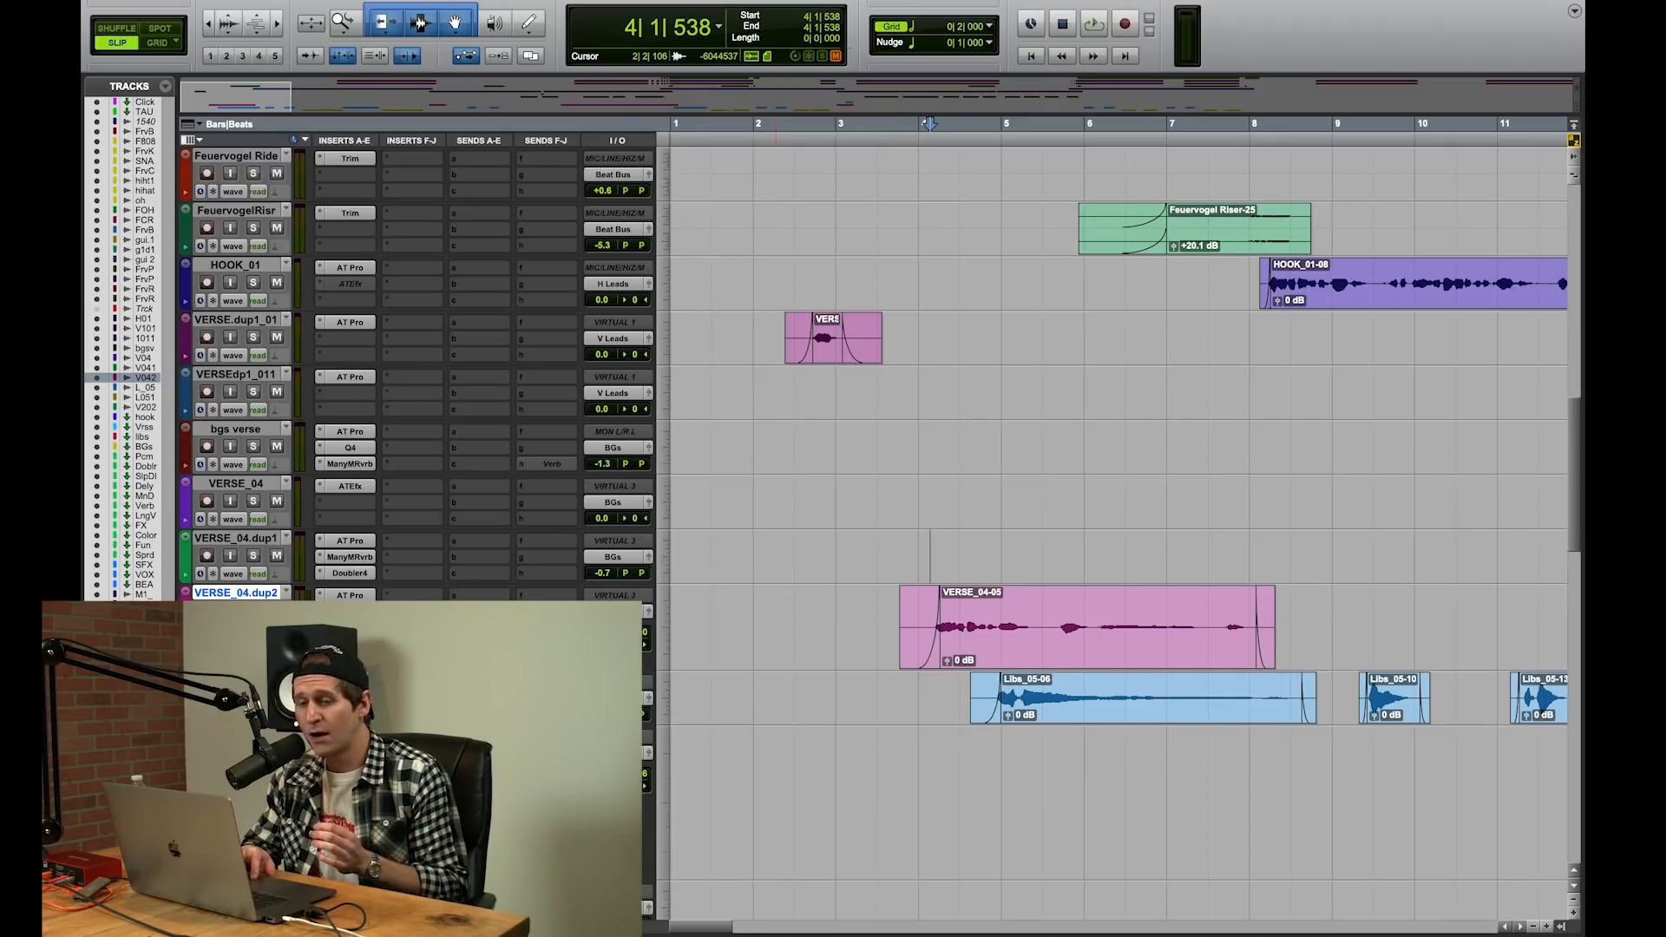
Step: Open the Doubler on VERSE_04.dup2, solo the track and audition it with the Doubler active and bypassed
left_click(349, 627)
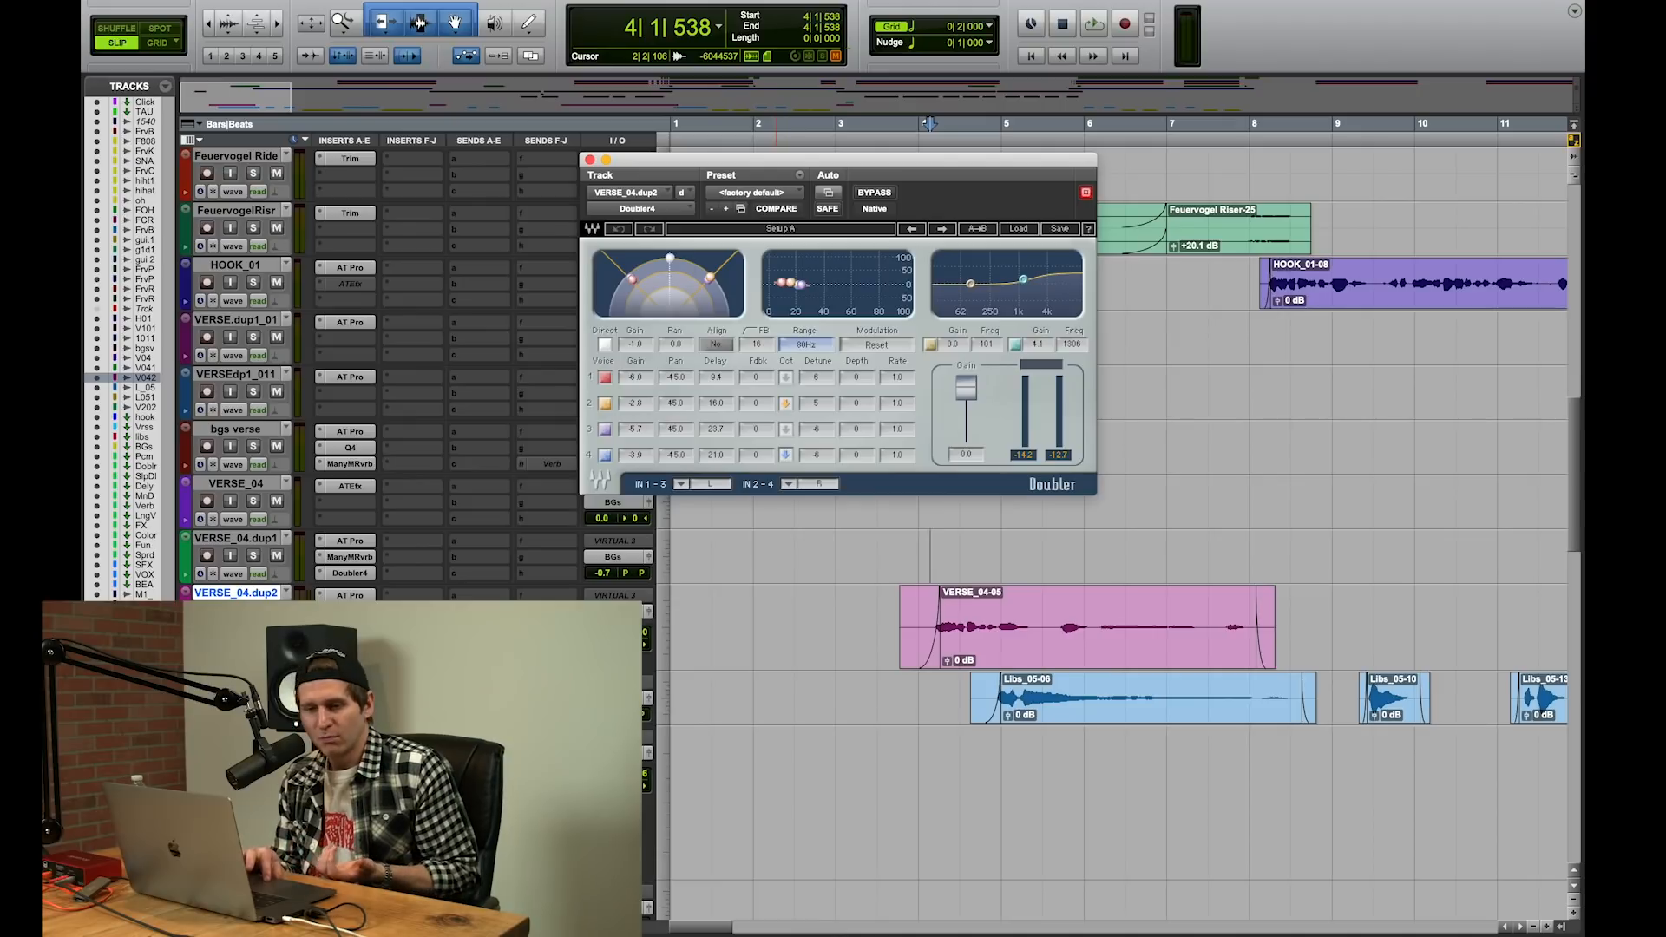
left_click(252, 610)
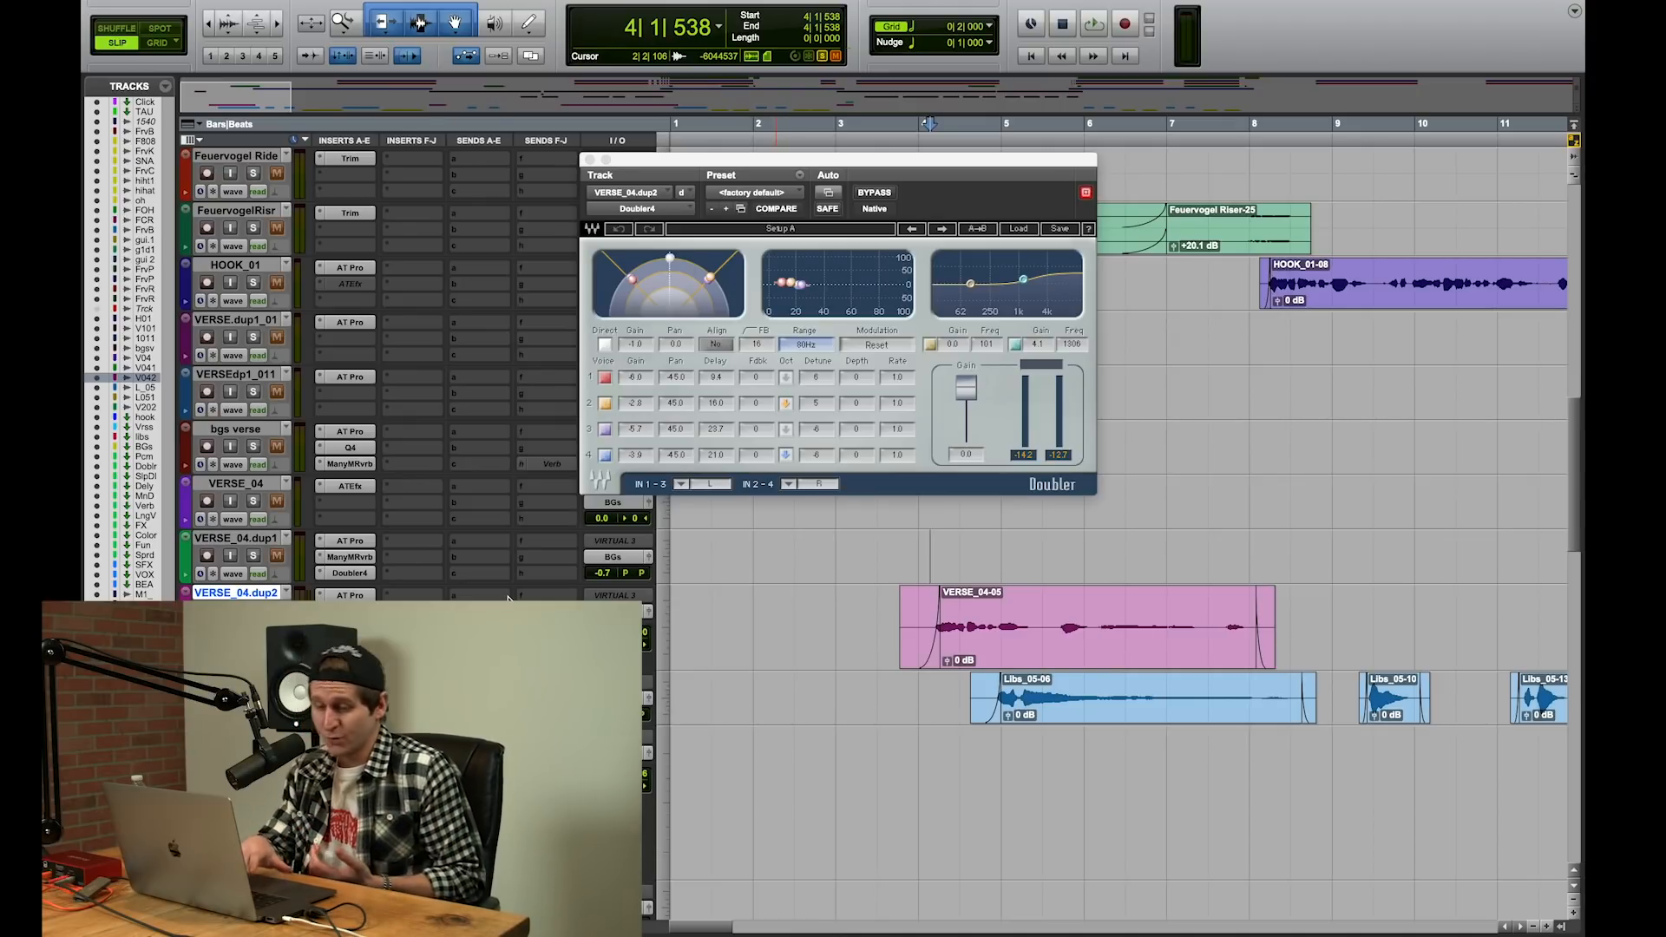
key("space")
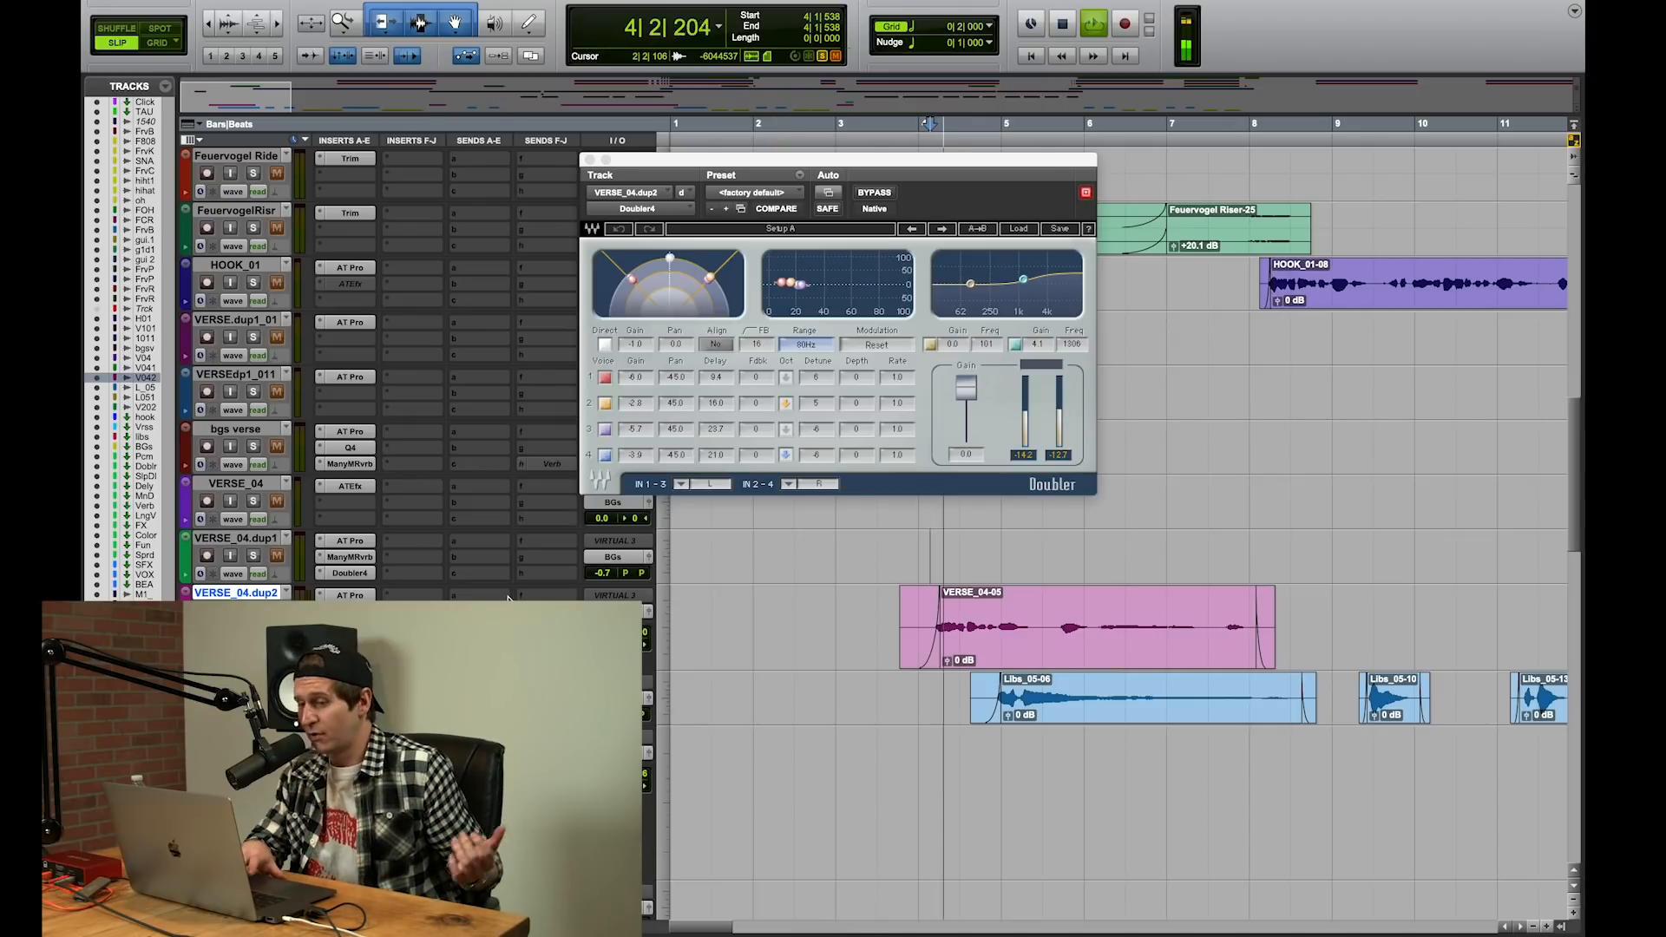
key("space")
left_click(874, 193)
key("space")
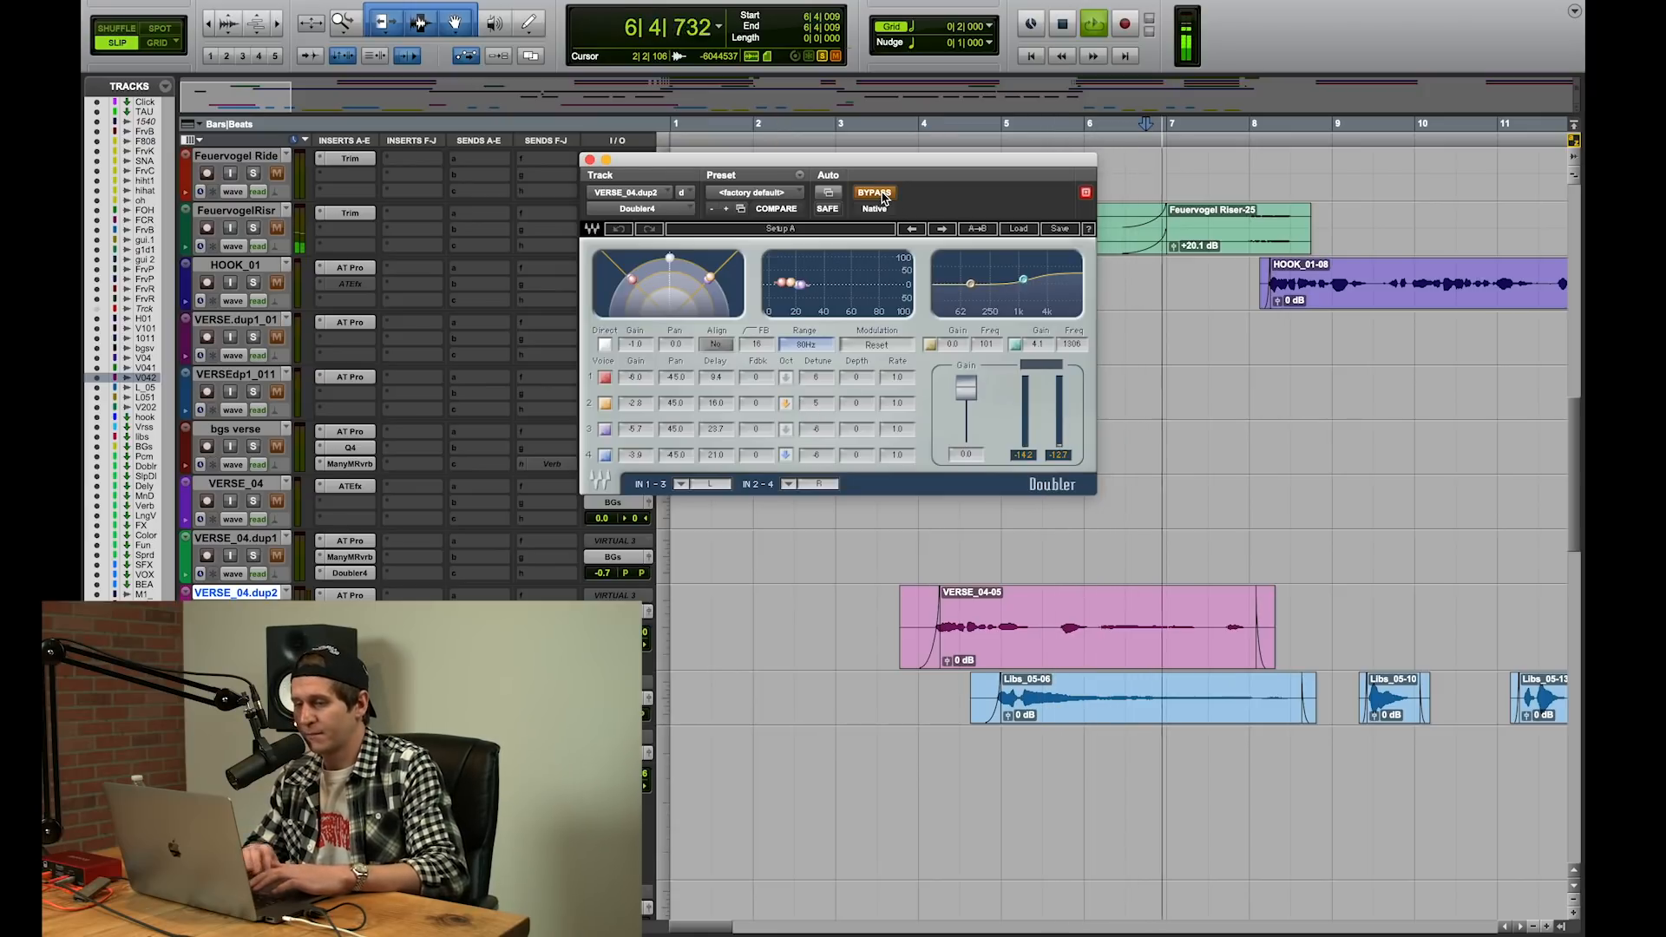
Step: Replay the soloed VERSE_04-05 clip from its start with the Doubler bypassed, then re-enabled, and stop playback
left_click(926, 556)
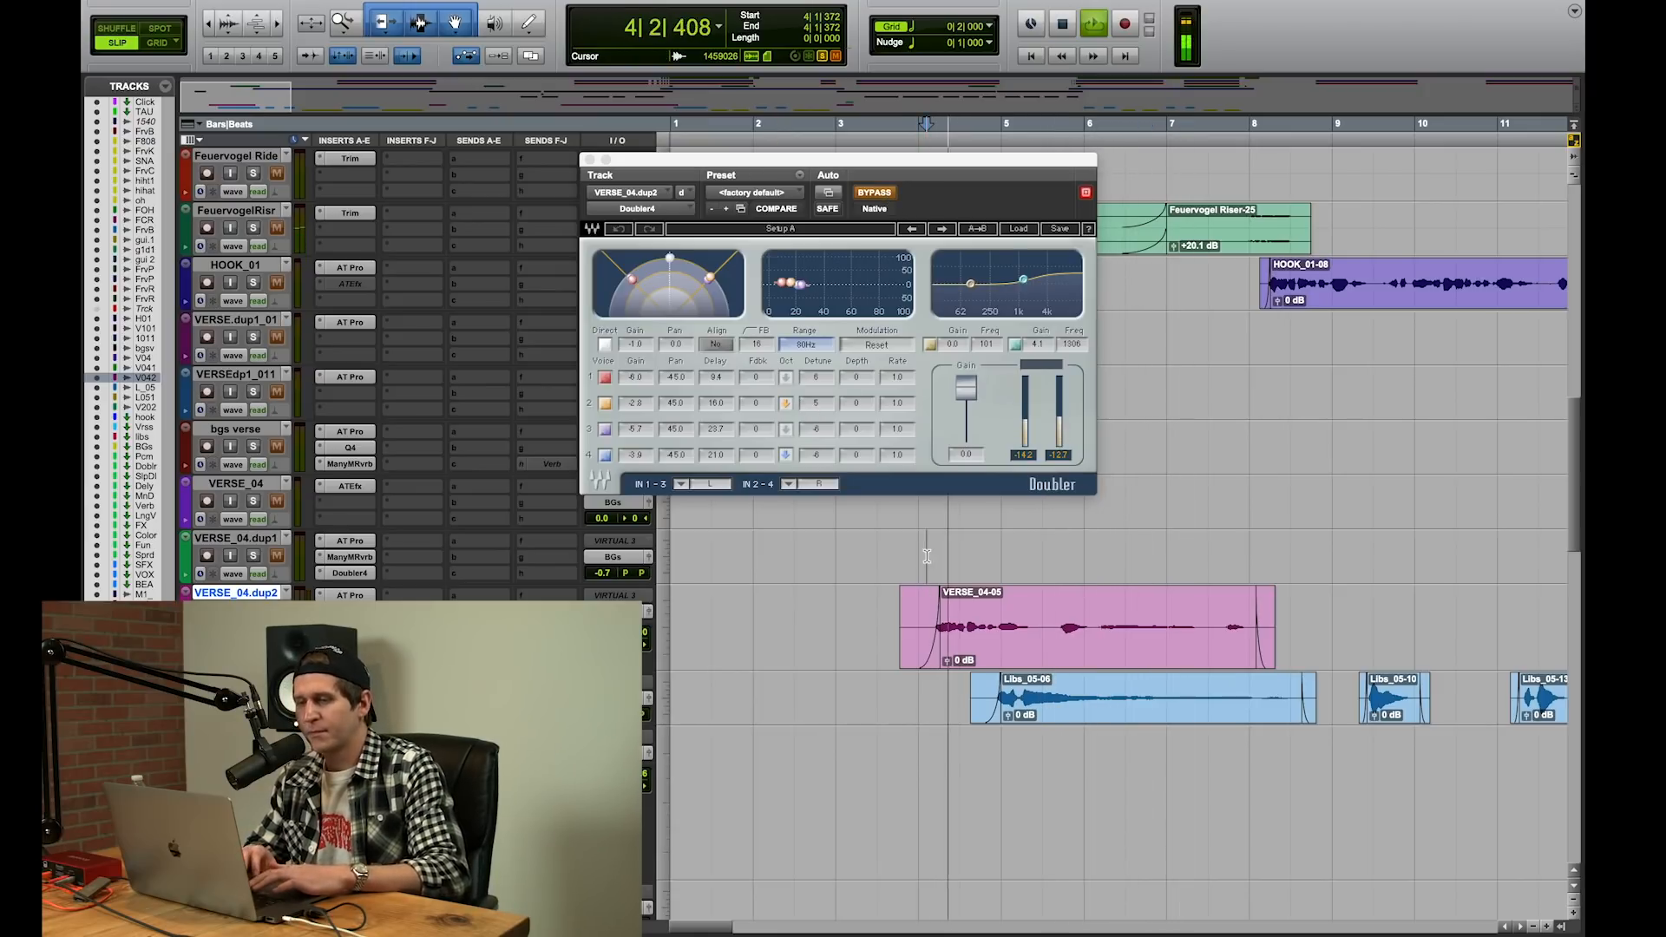
key("space")
left_click(875, 193)
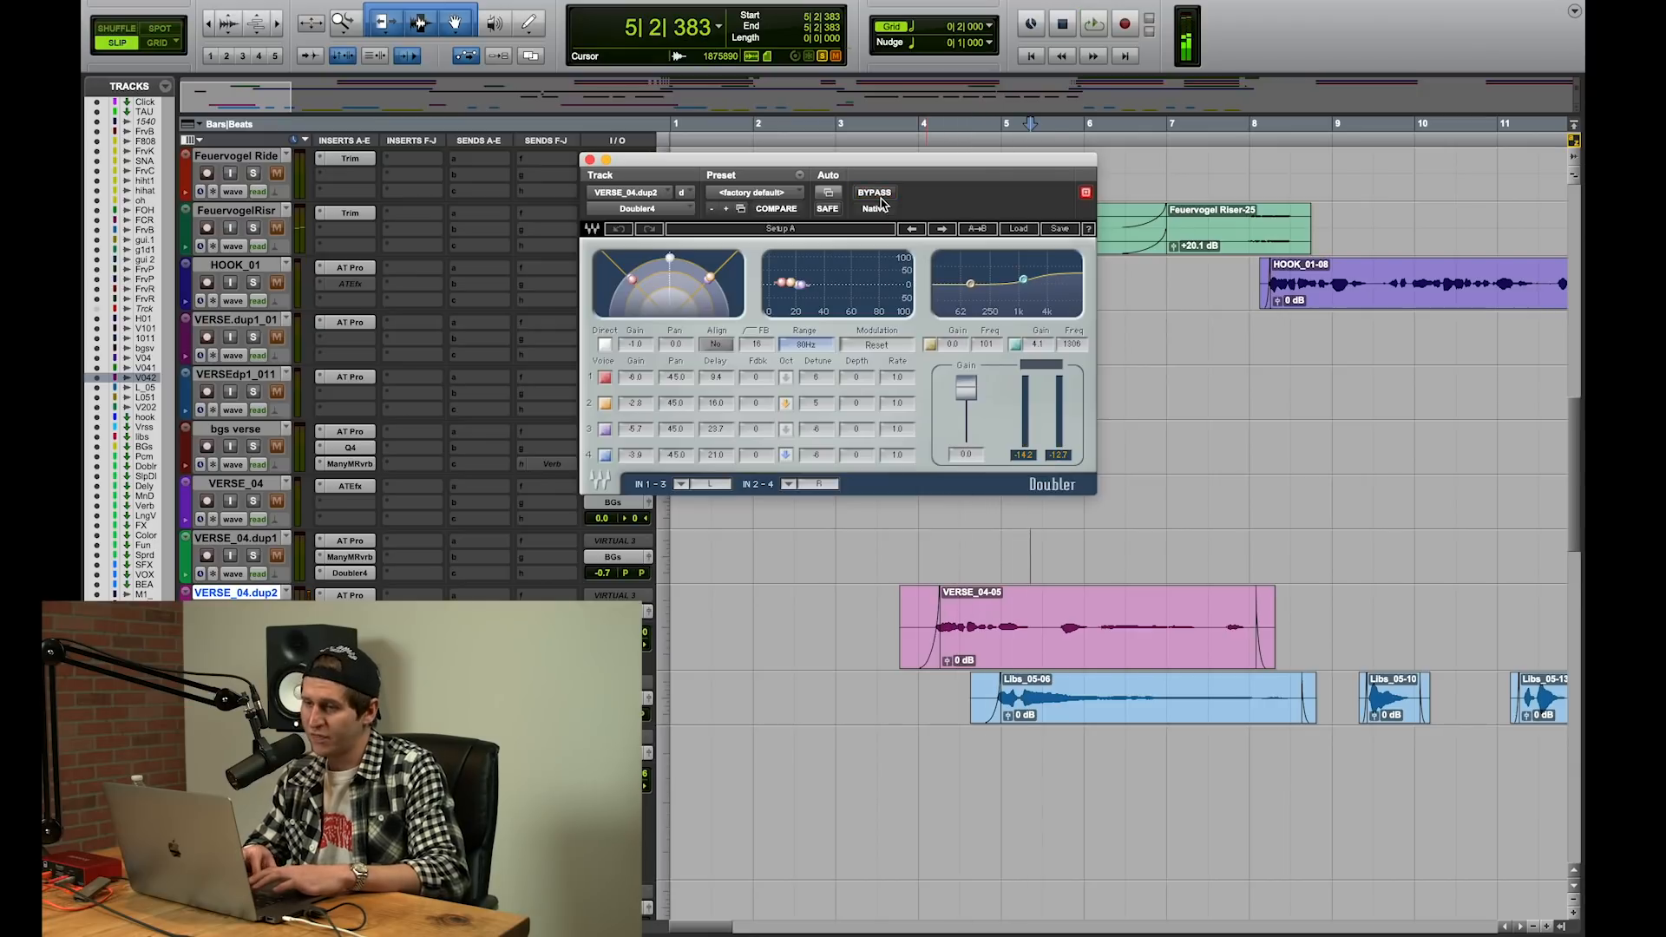
key("space")
key("space")
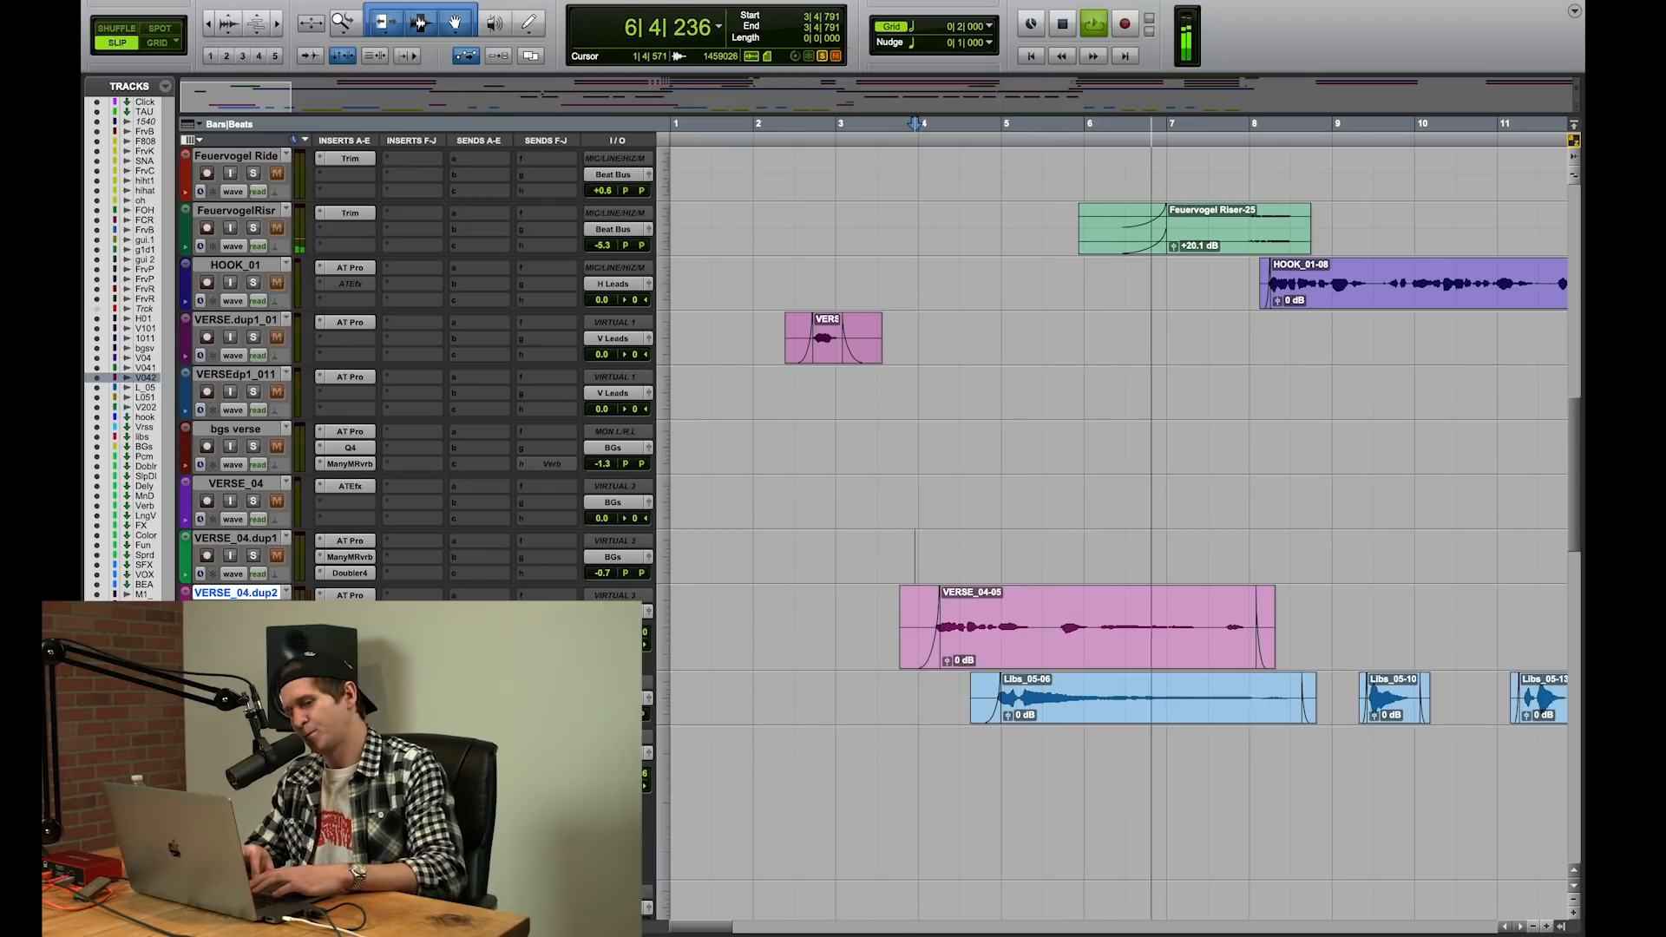
key("space")
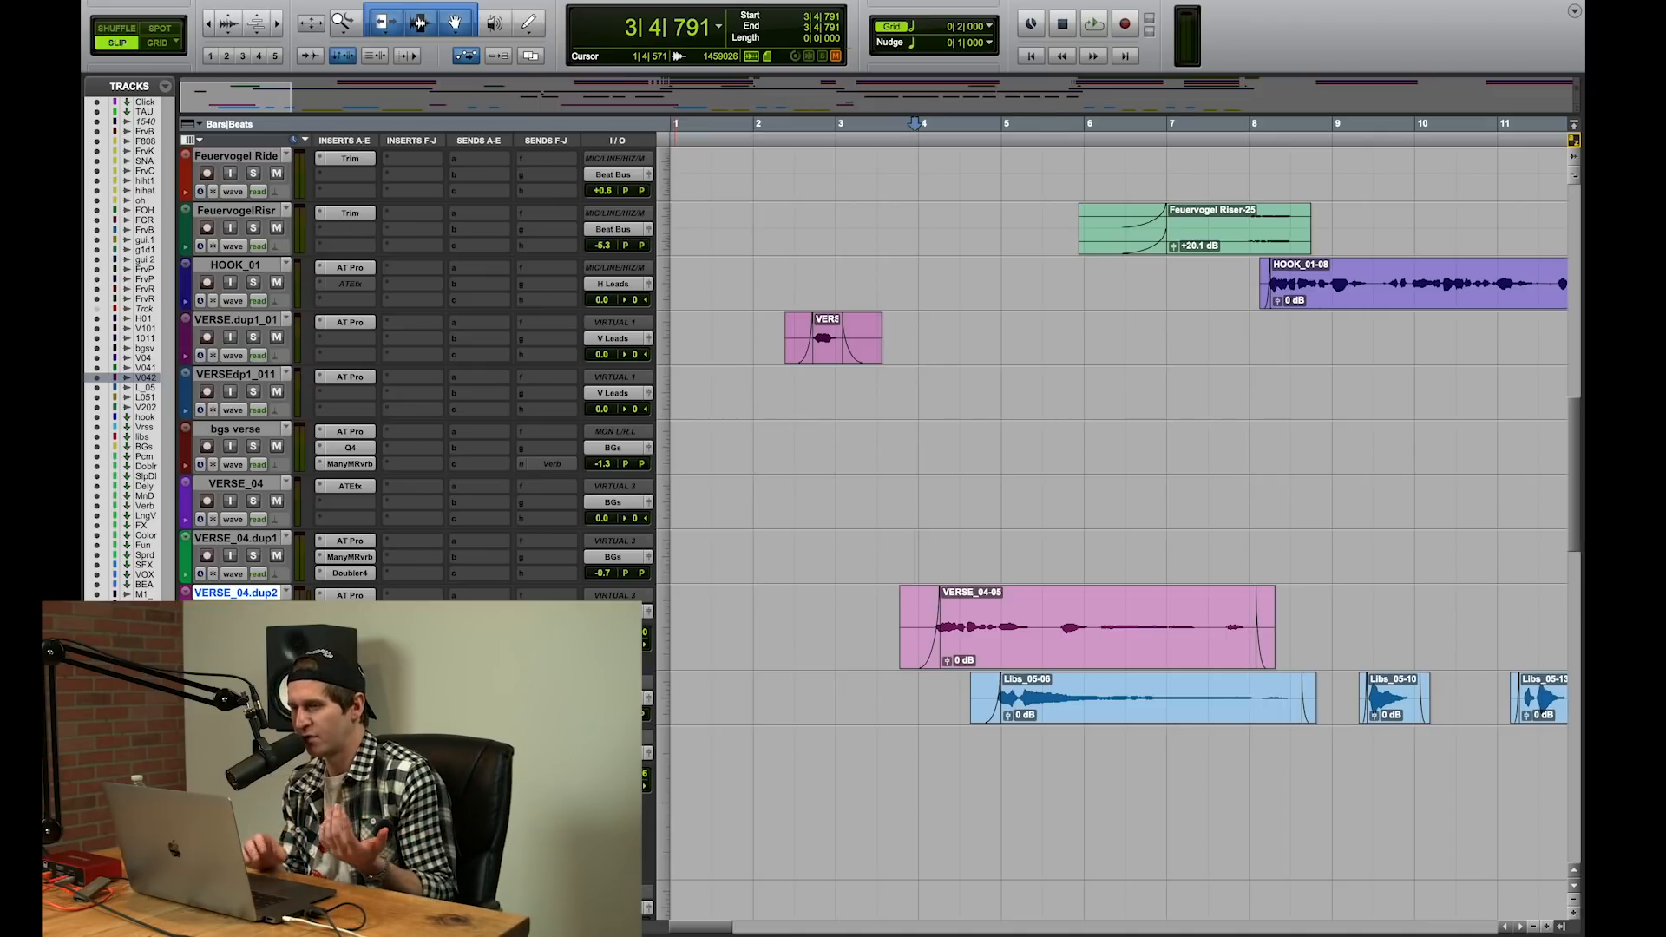
Step: Play the hook section from bar 7 beat 2 to hear the background vocals with the lead, then stop
key("r")
key("r")
left_click(799, 330)
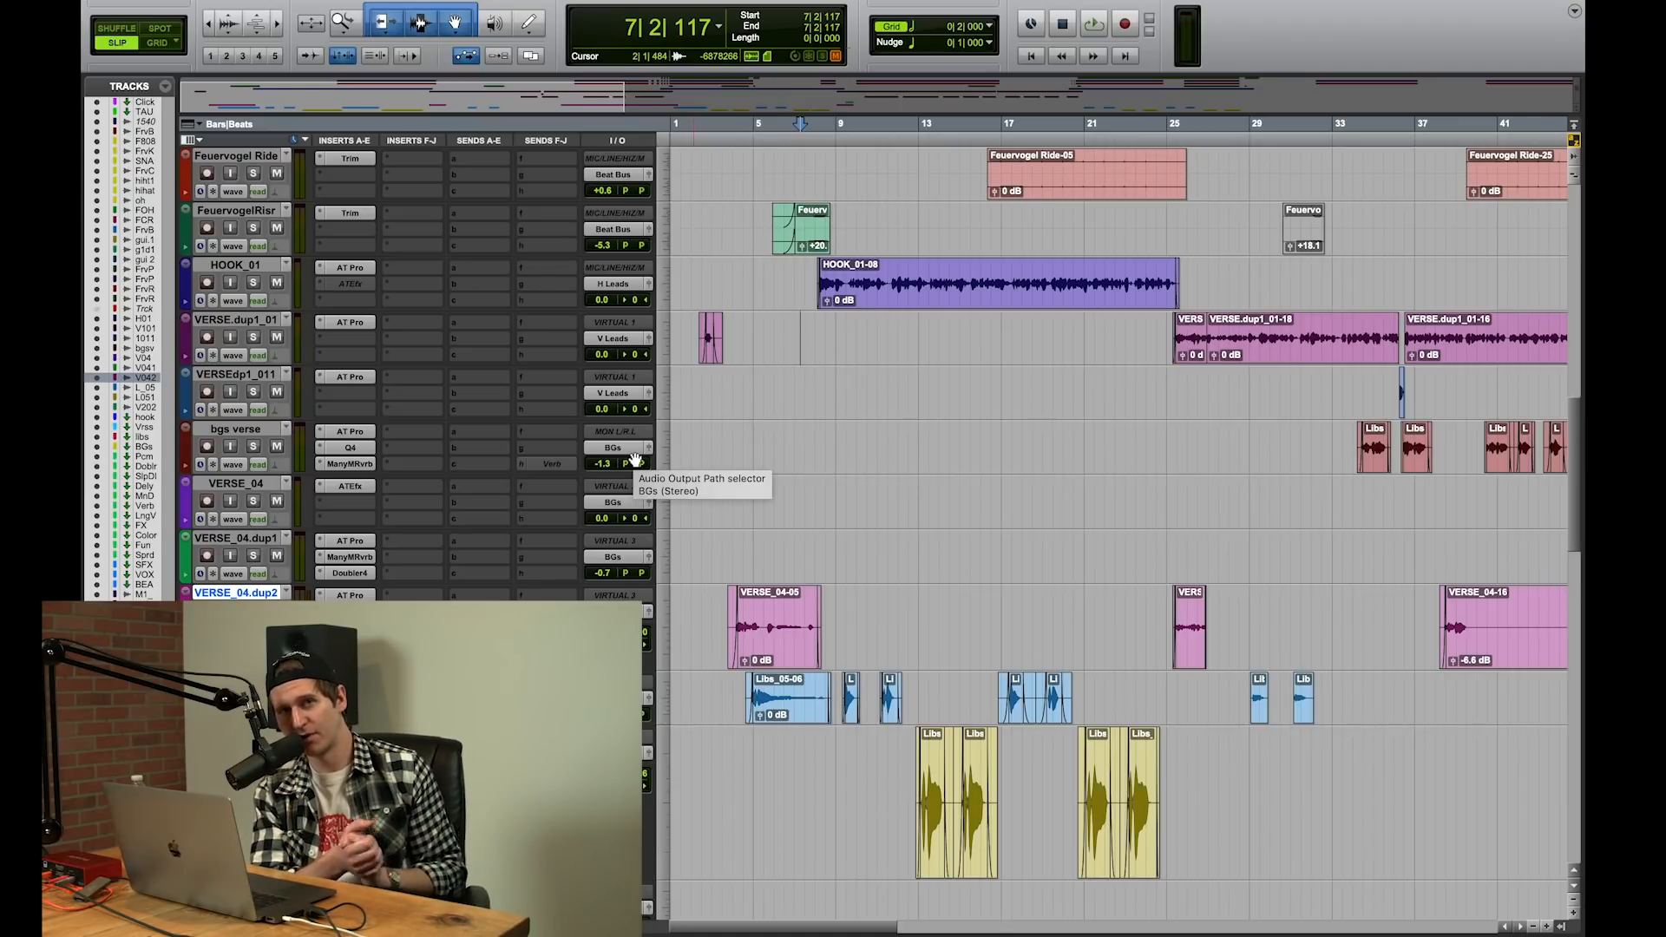
key("space")
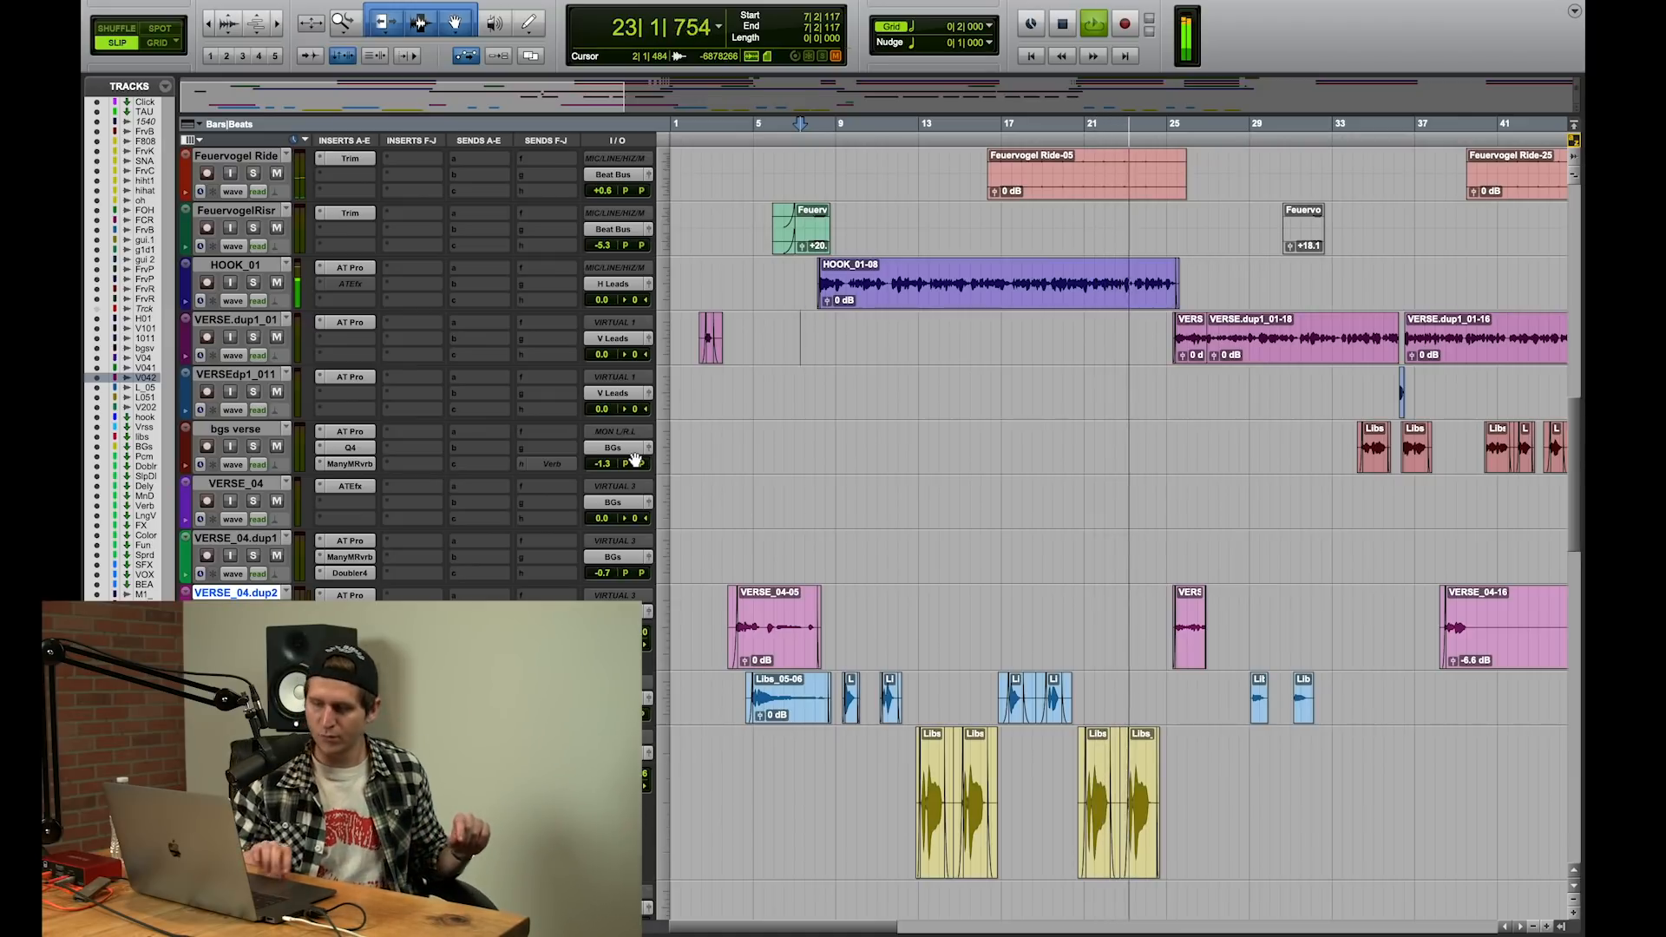
key("space")
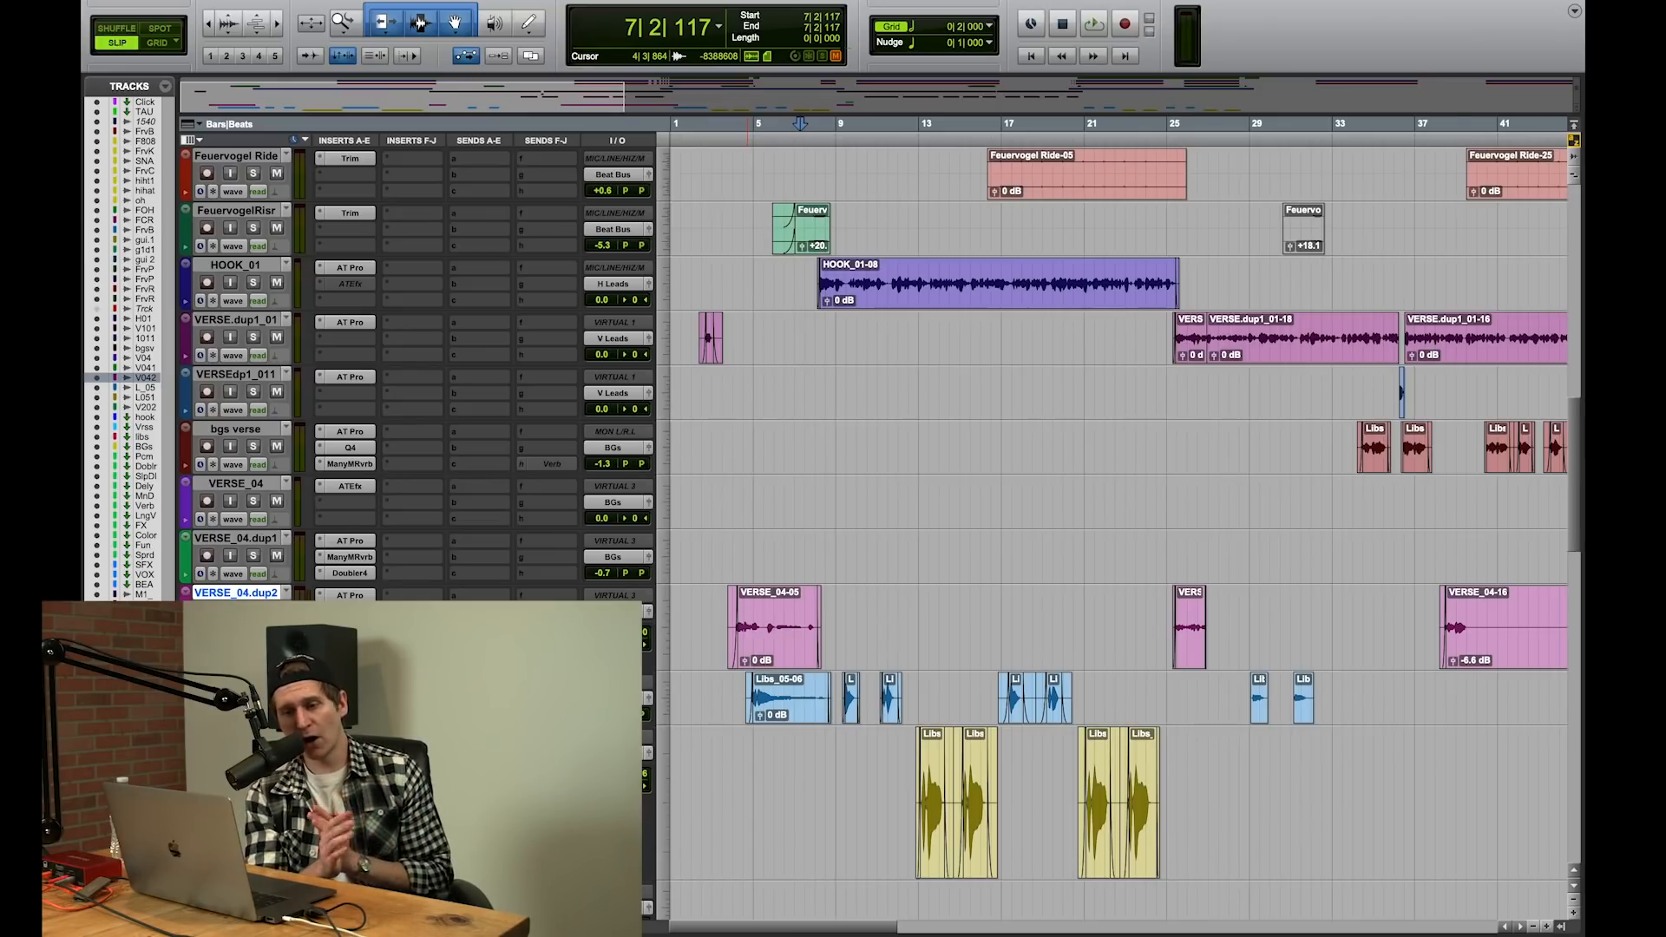
Step: Examine the Q3 equalizer curve on the Libs_05.dup1 track and close the plug-in
left_click(350, 753)
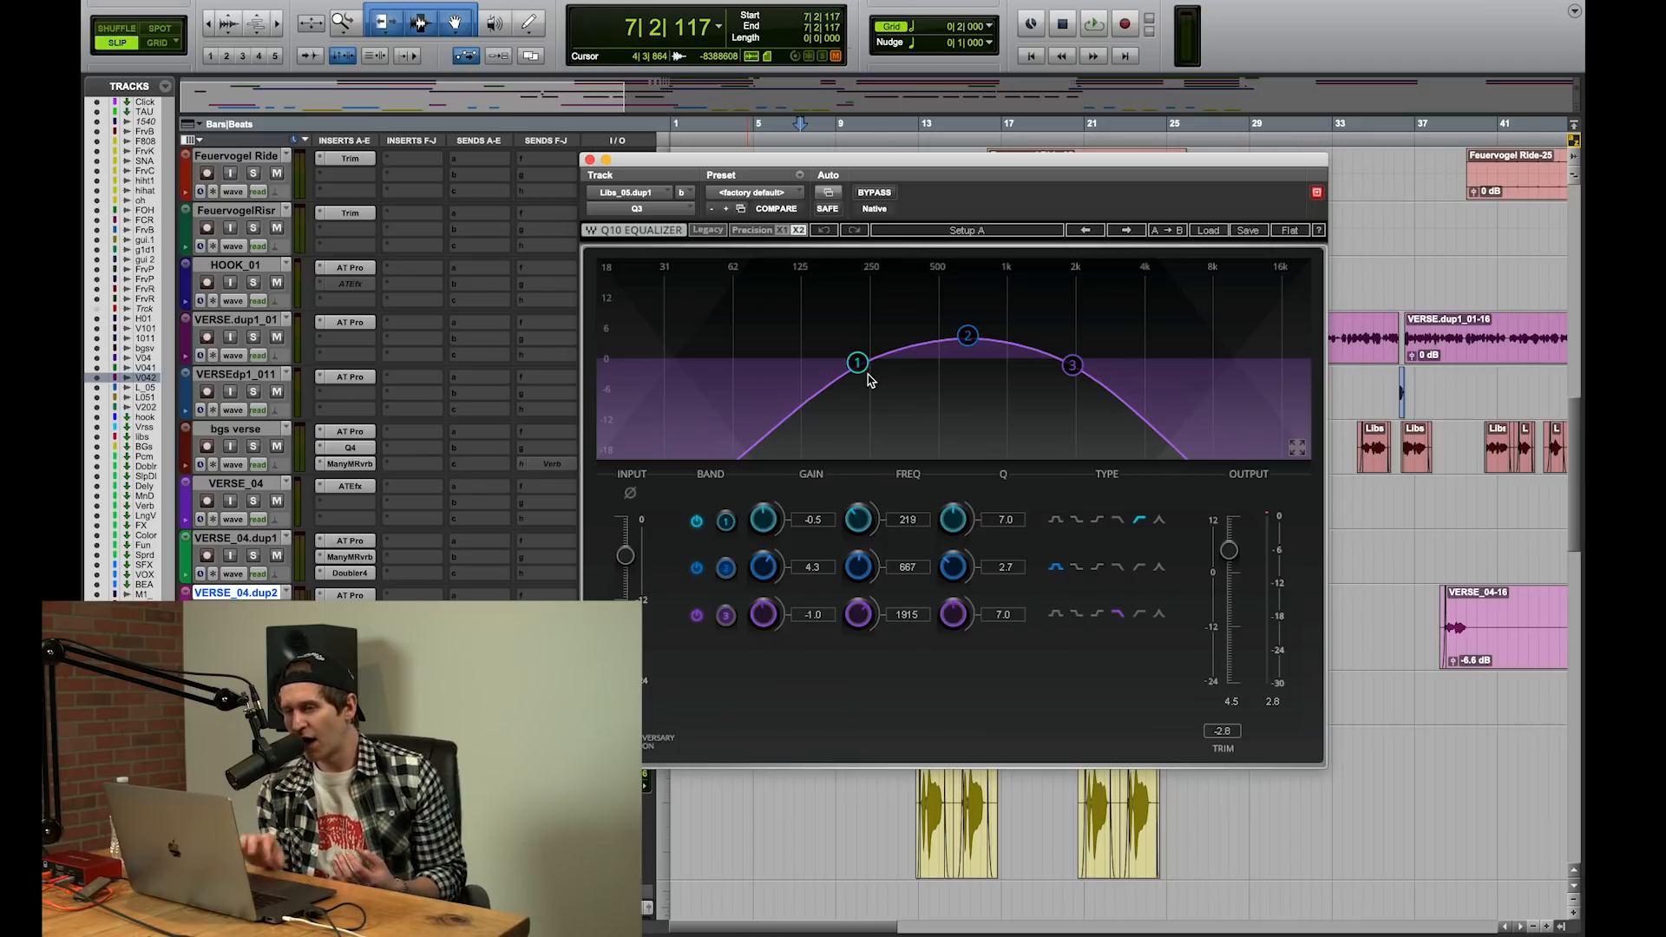
left_click(591, 160)
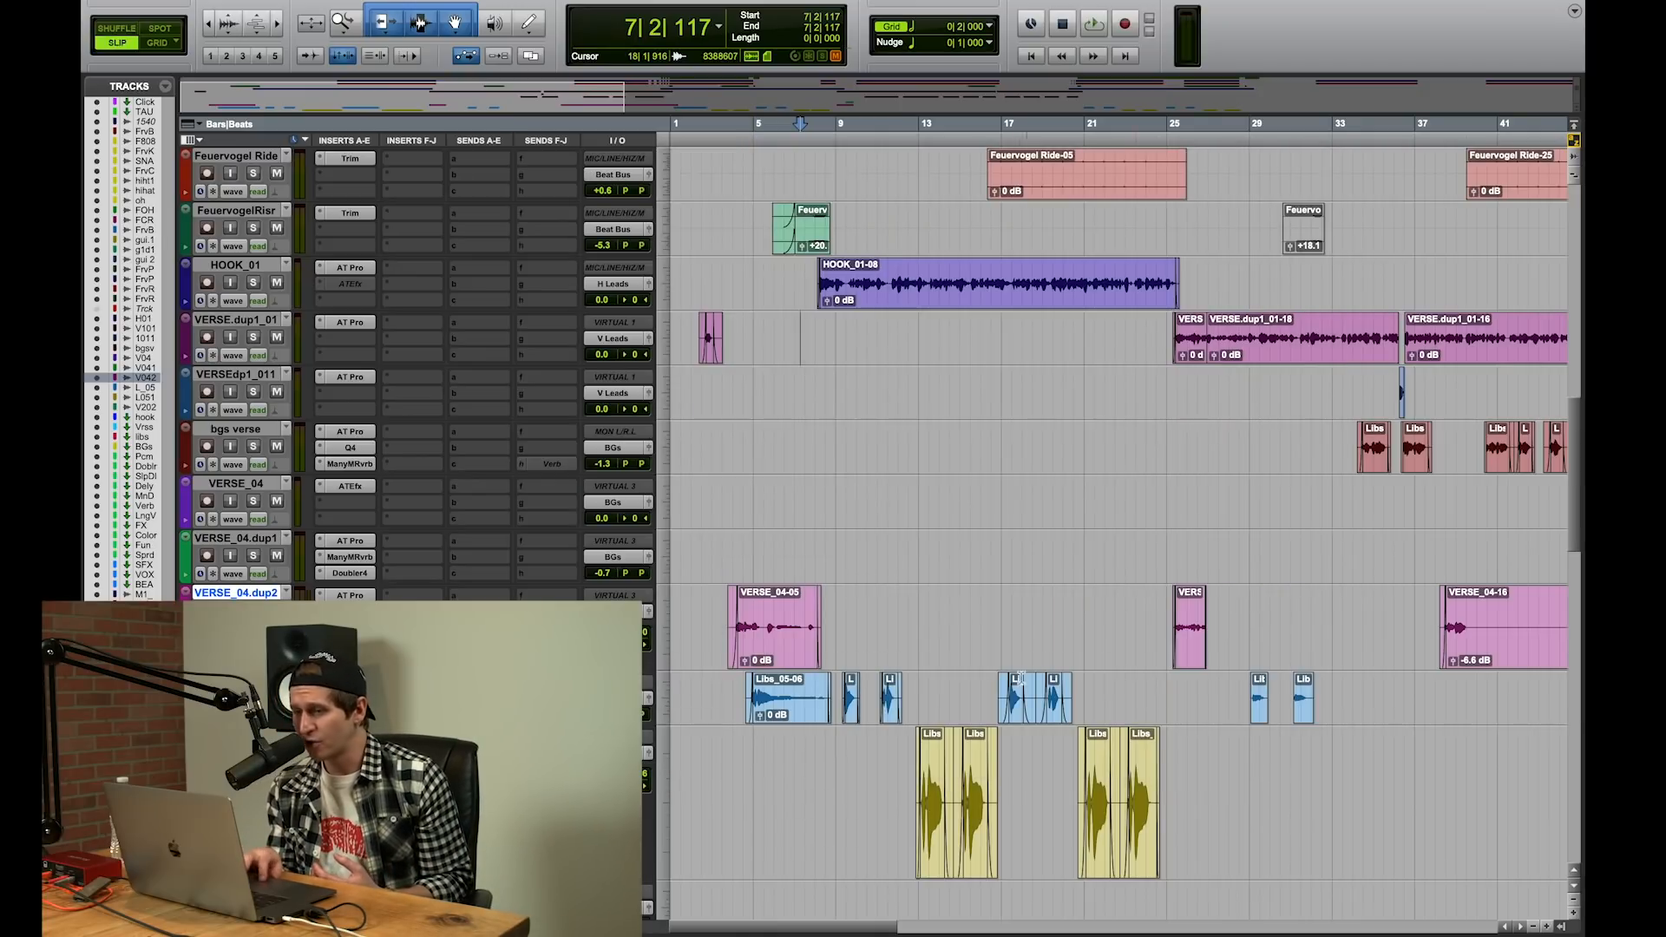
Step: Play the transition from the hook into the verse from bar 24 beat 4, then stop
left_click(1163, 539)
key("space")
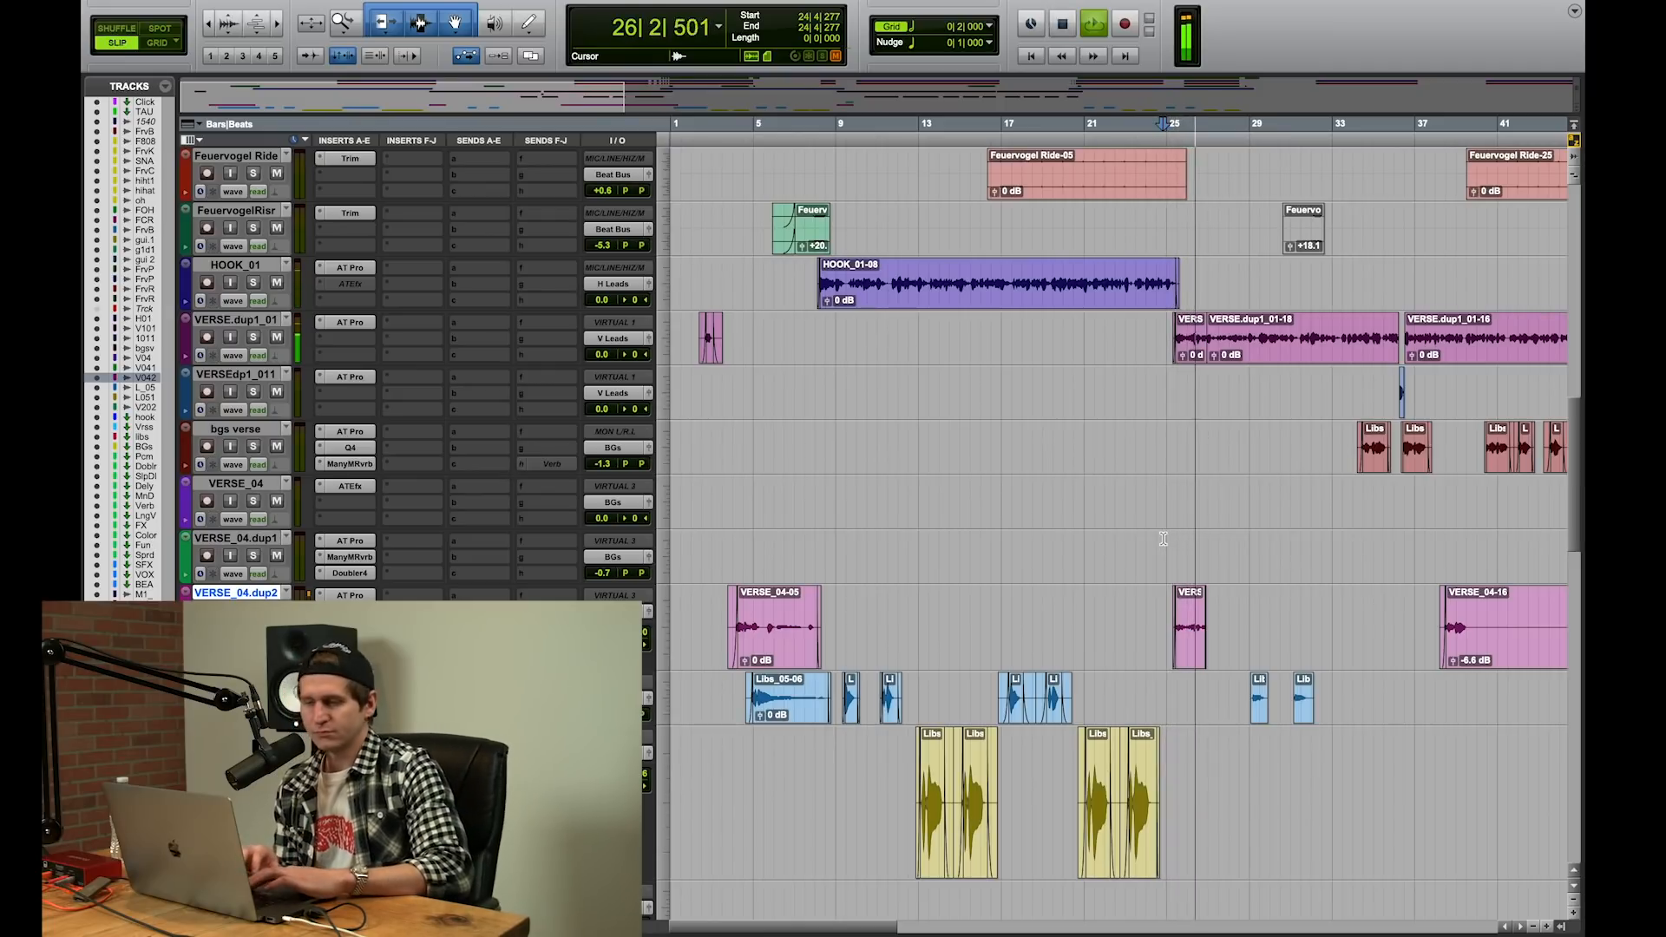
key("space")
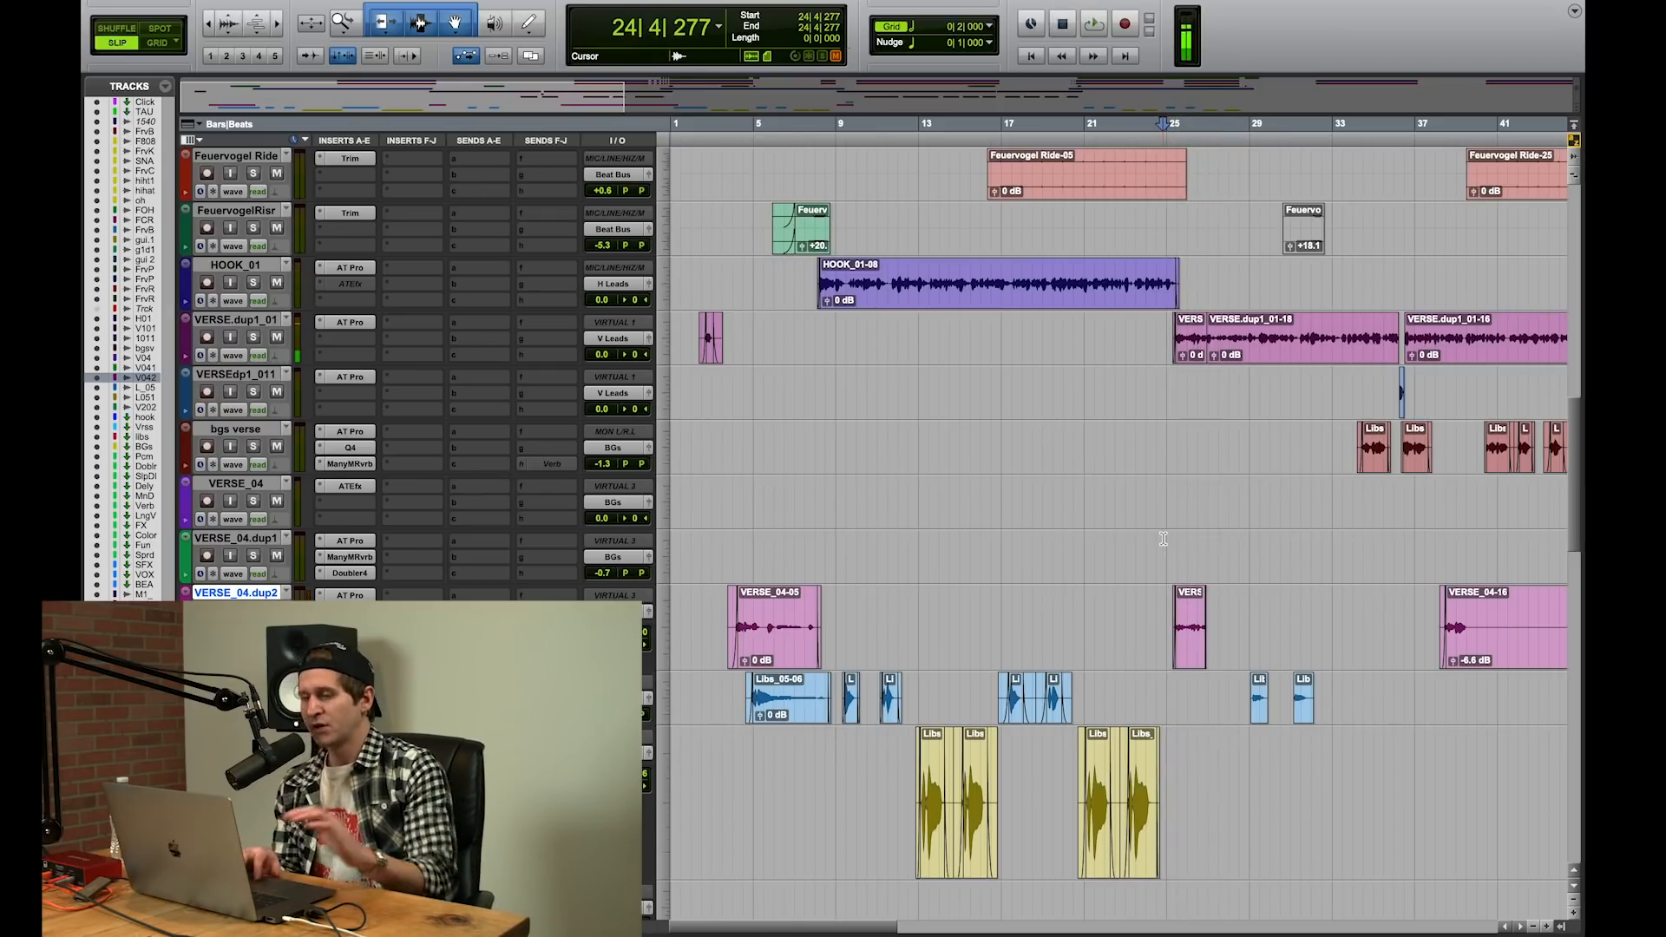
Step: Place the cursor at the verse start around bar 25 and examine how the beat tracks are arranged there
left_click(1169, 543)
scroll(1169, 544, "up", 10)
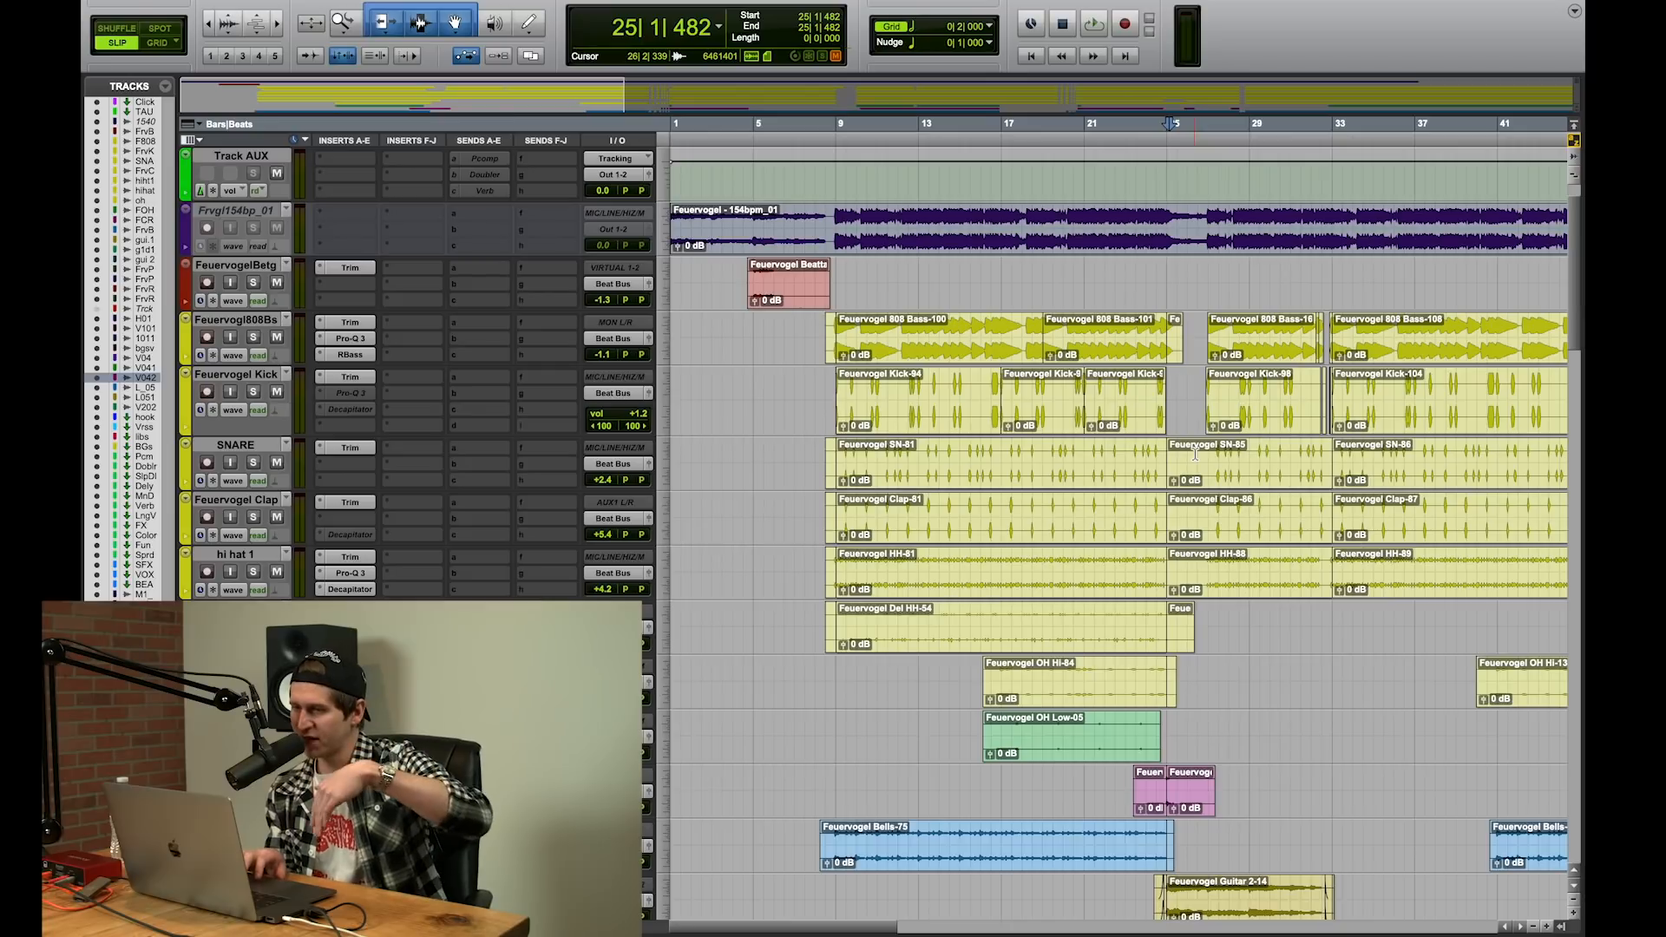
scroll(1198, 521, "down", 4)
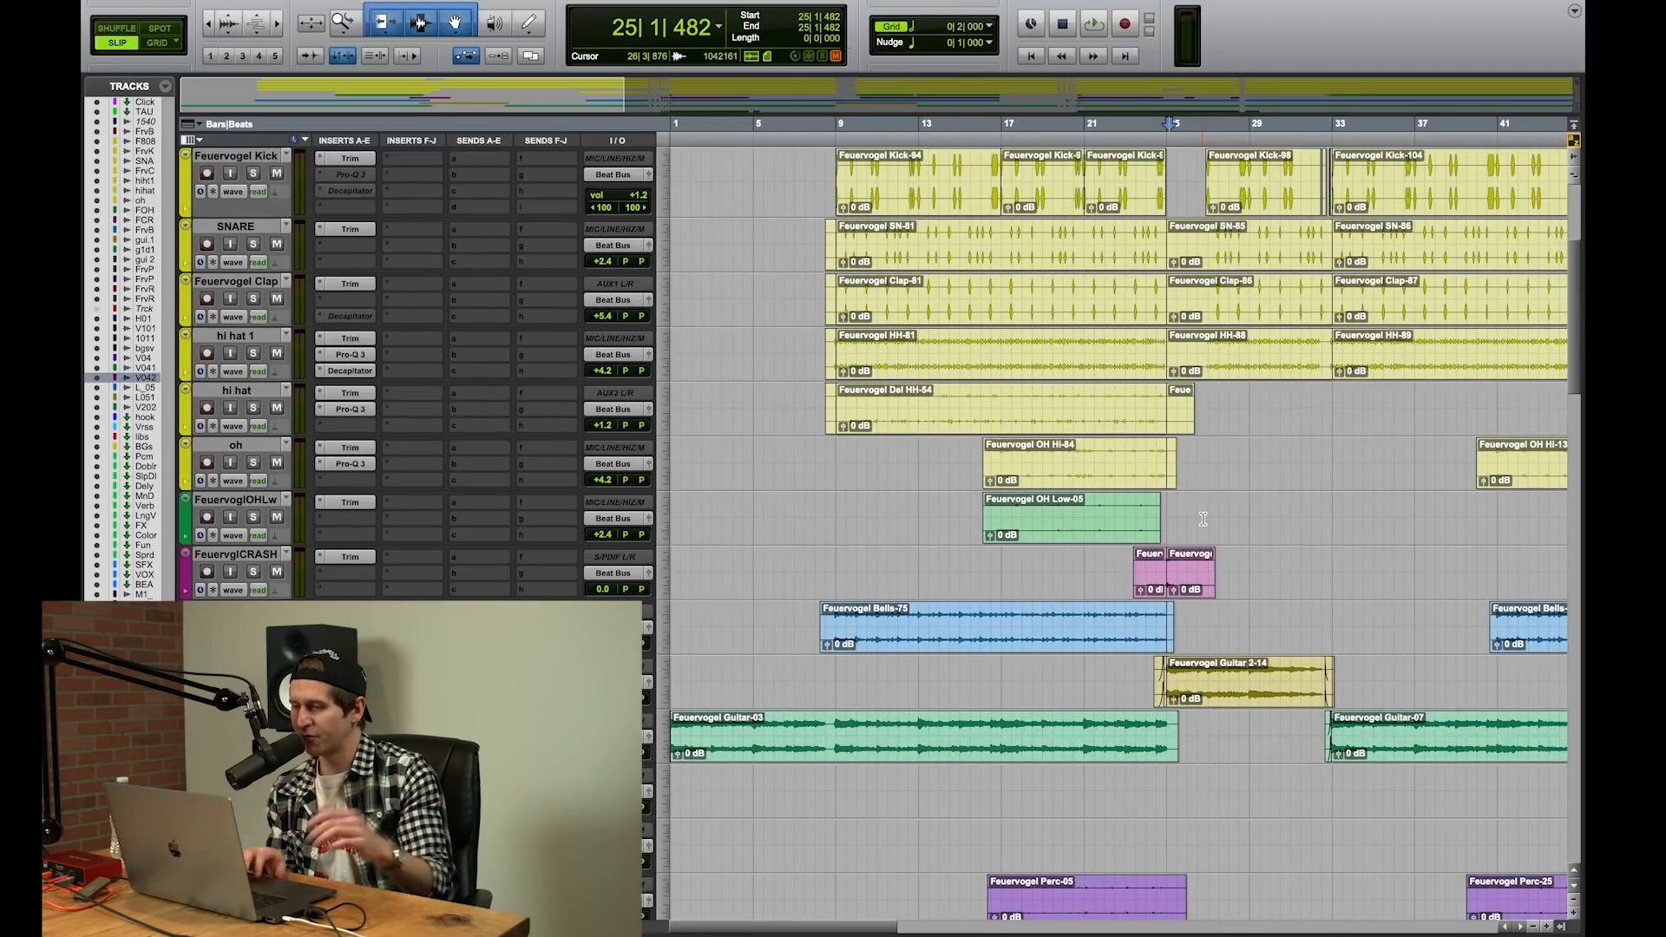
scroll(1189, 678, "down", 3)
Step: Play the verse from bar 25 beat 2 while examining which beat and vocal tracks are active, then stop
key("space")
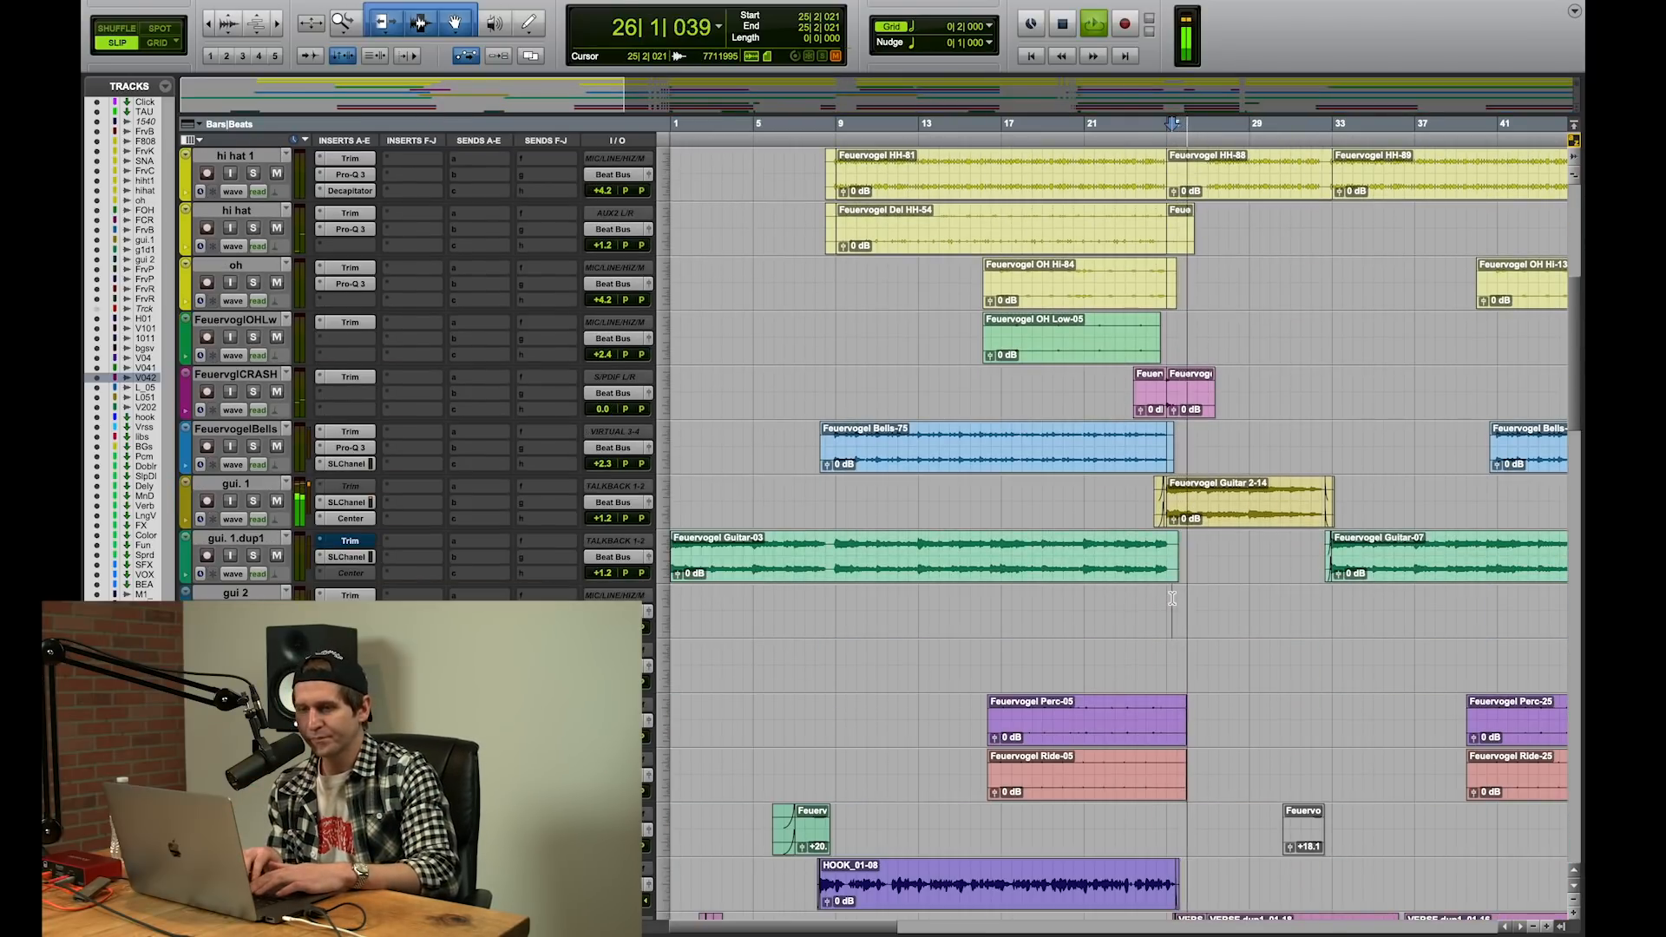
scroll(1171, 599, "down", 1)
scroll(1171, 599, "up", 8)
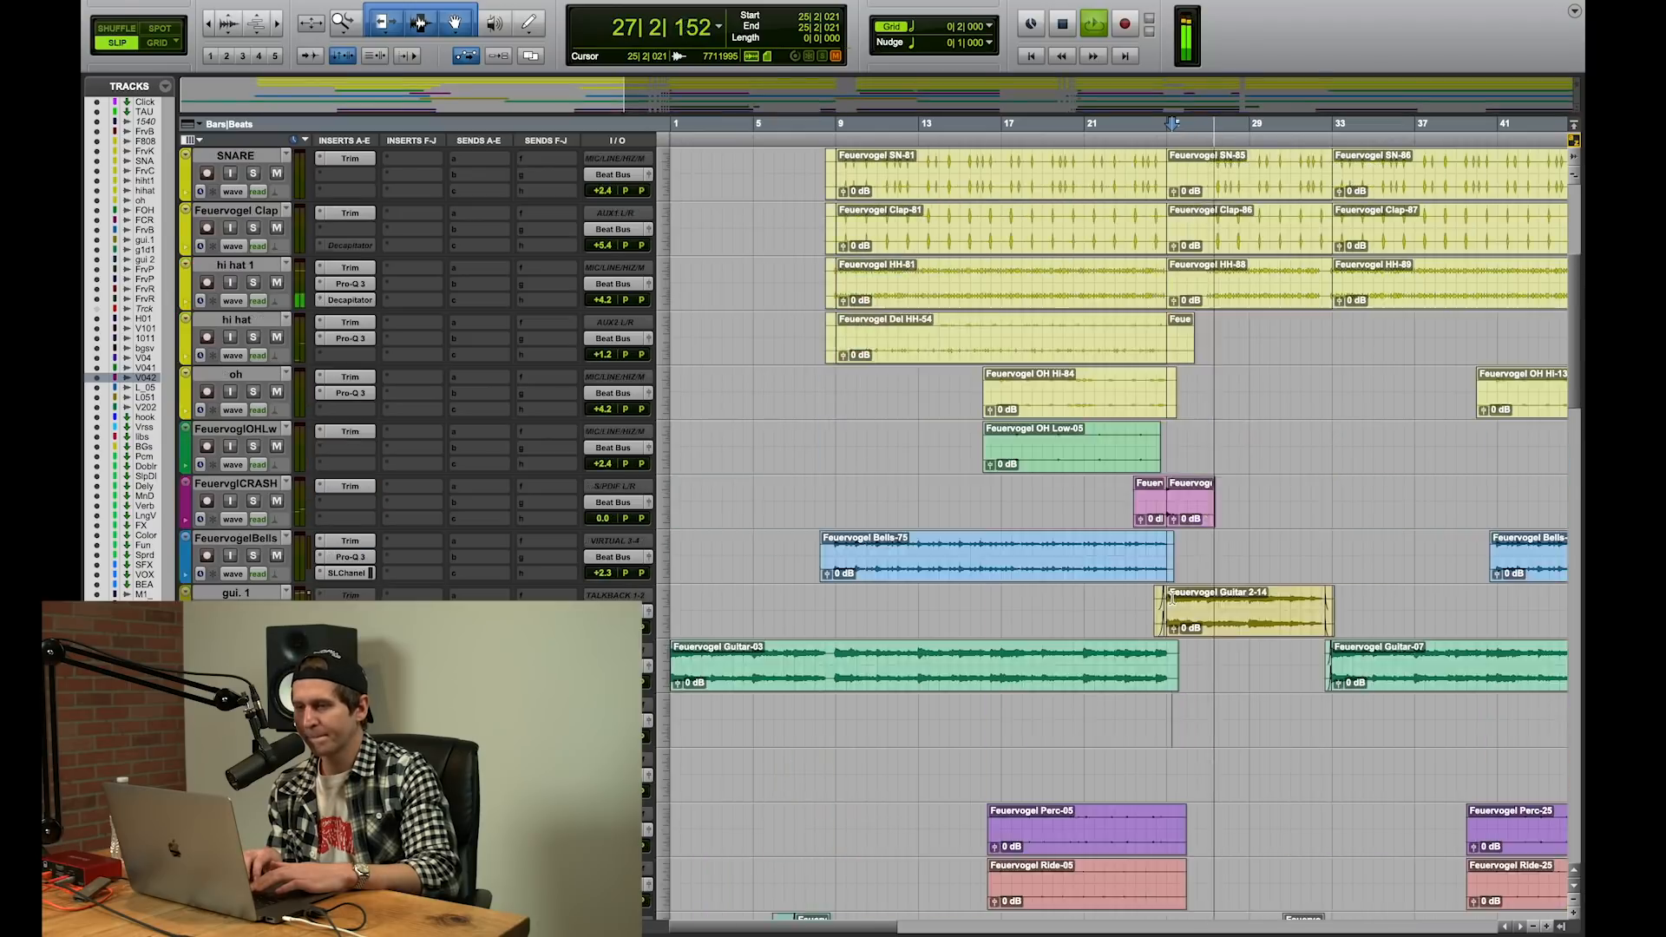
scroll(1172, 599, "down", 1)
scroll(1171, 599, "down", 2)
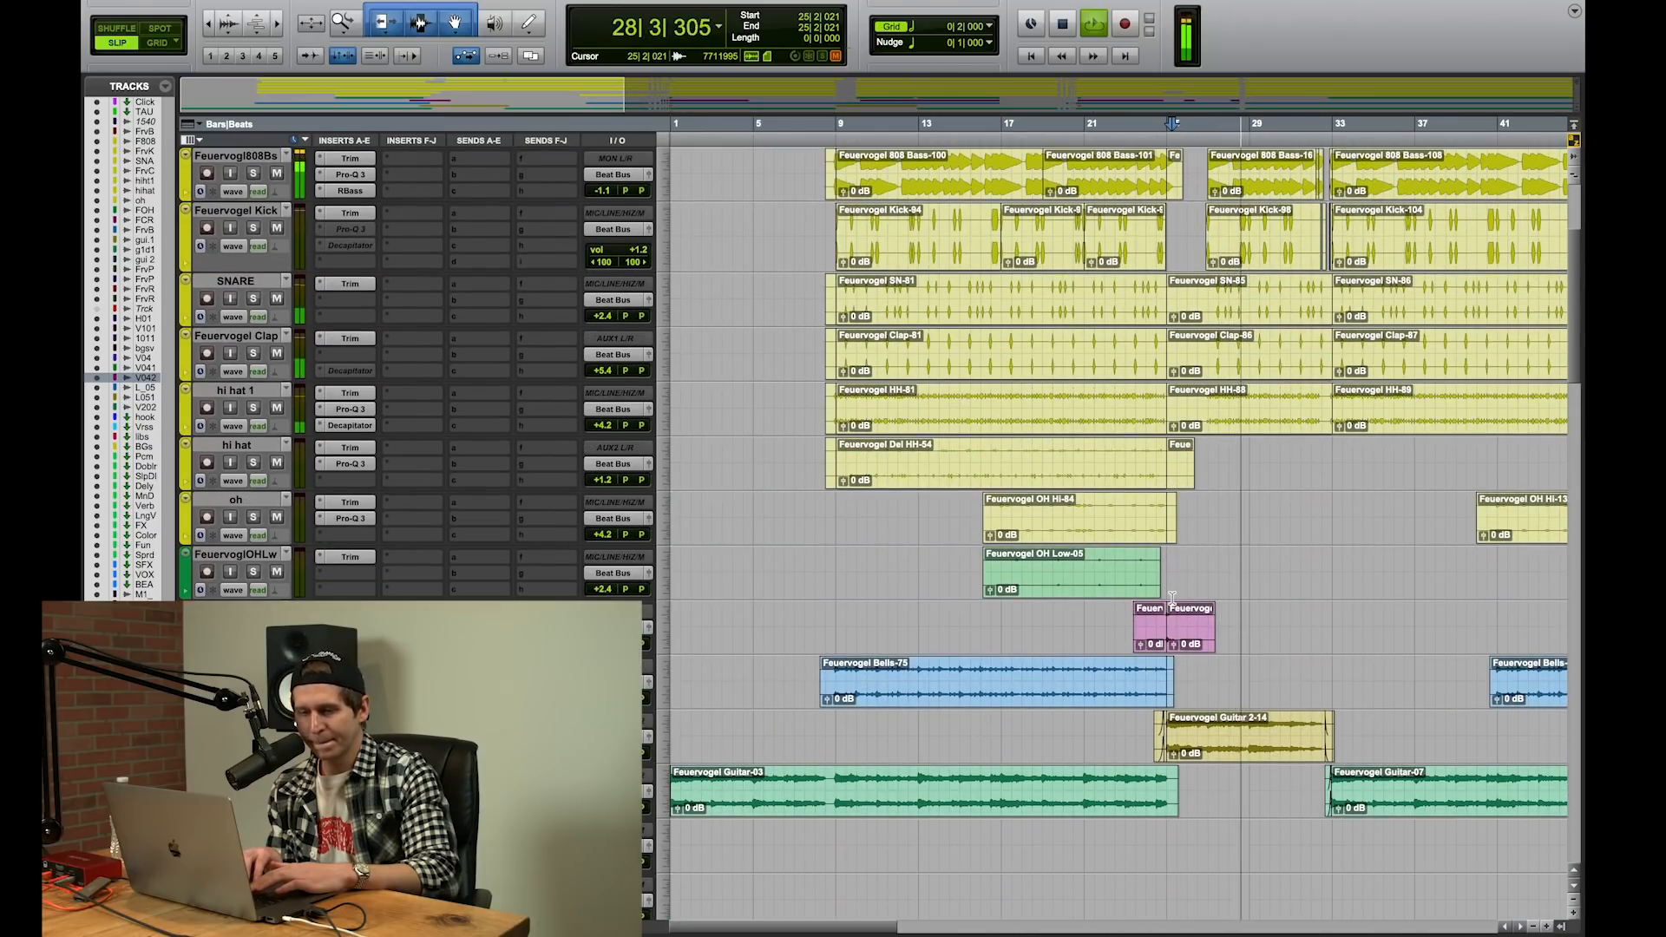
scroll(1171, 599, "down", 11)
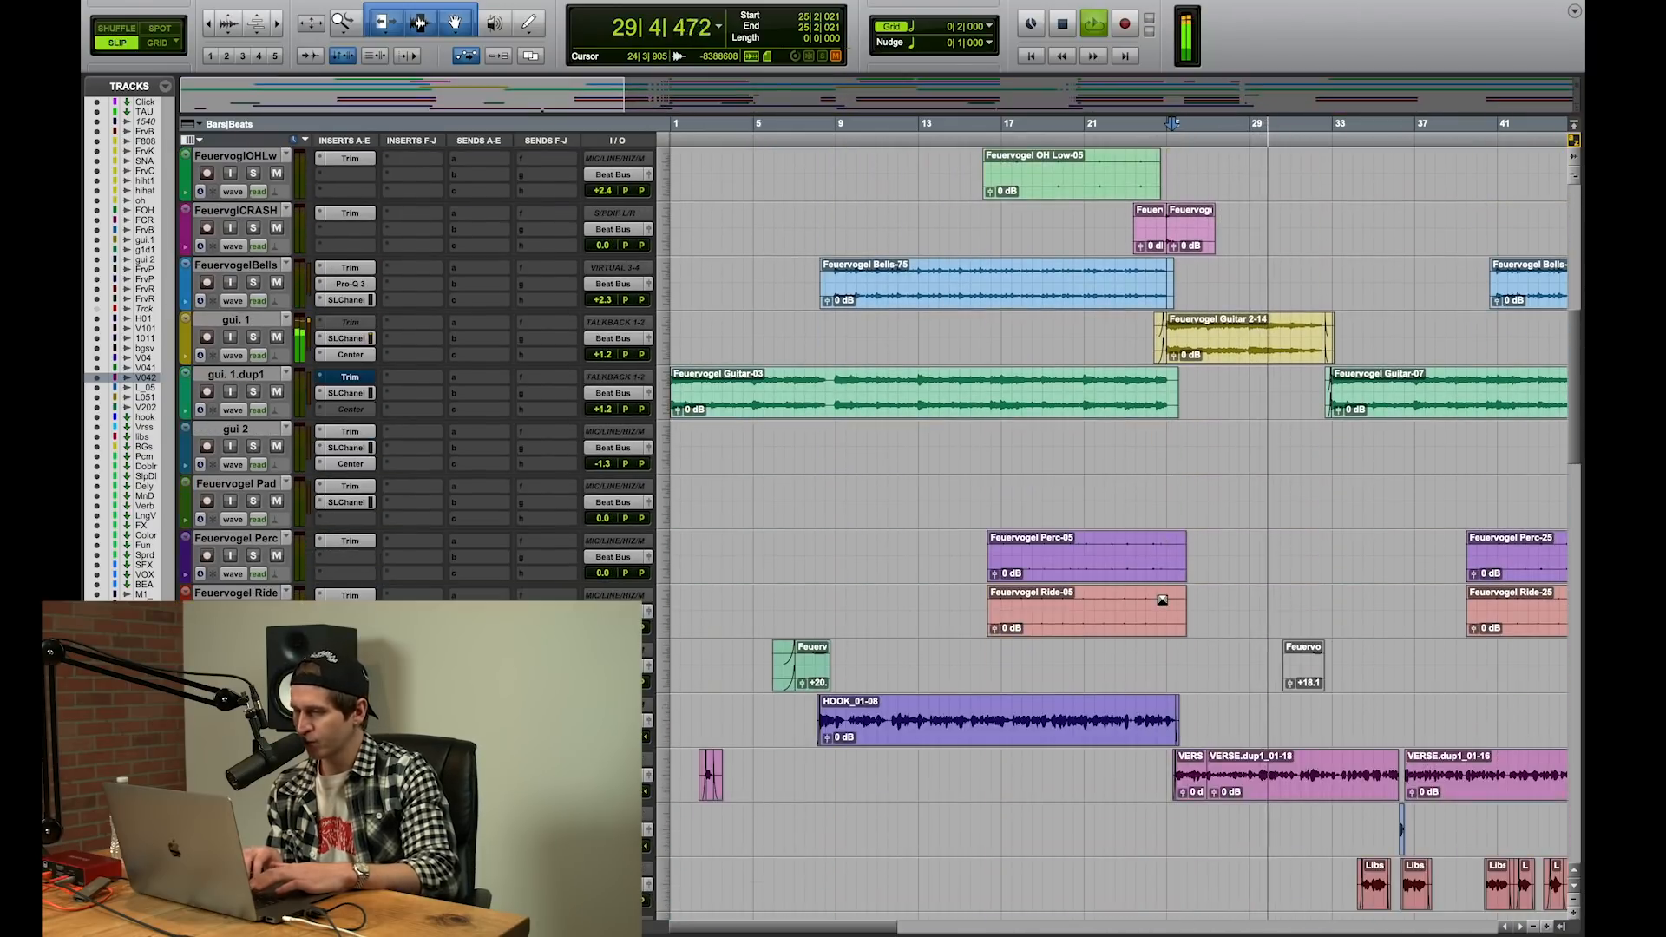
scroll(1162, 599, "down", 5)
scroll(1161, 600, "right", 5)
scroll(1161, 599, "up", 6)
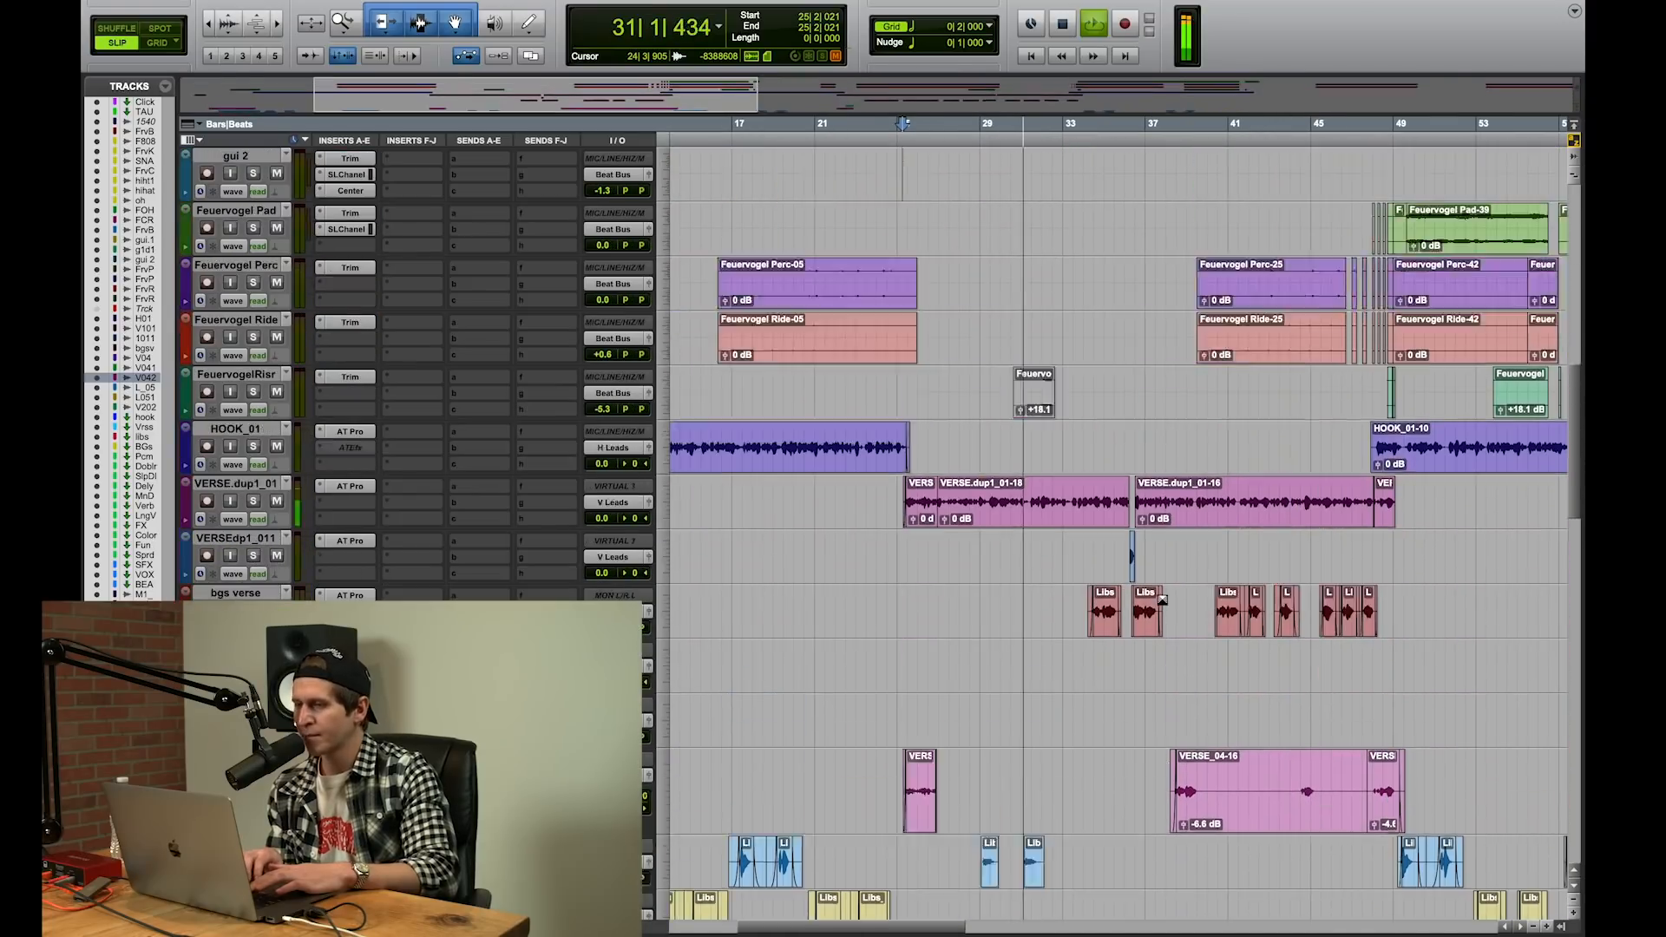
scroll(1161, 600, "up", 4)
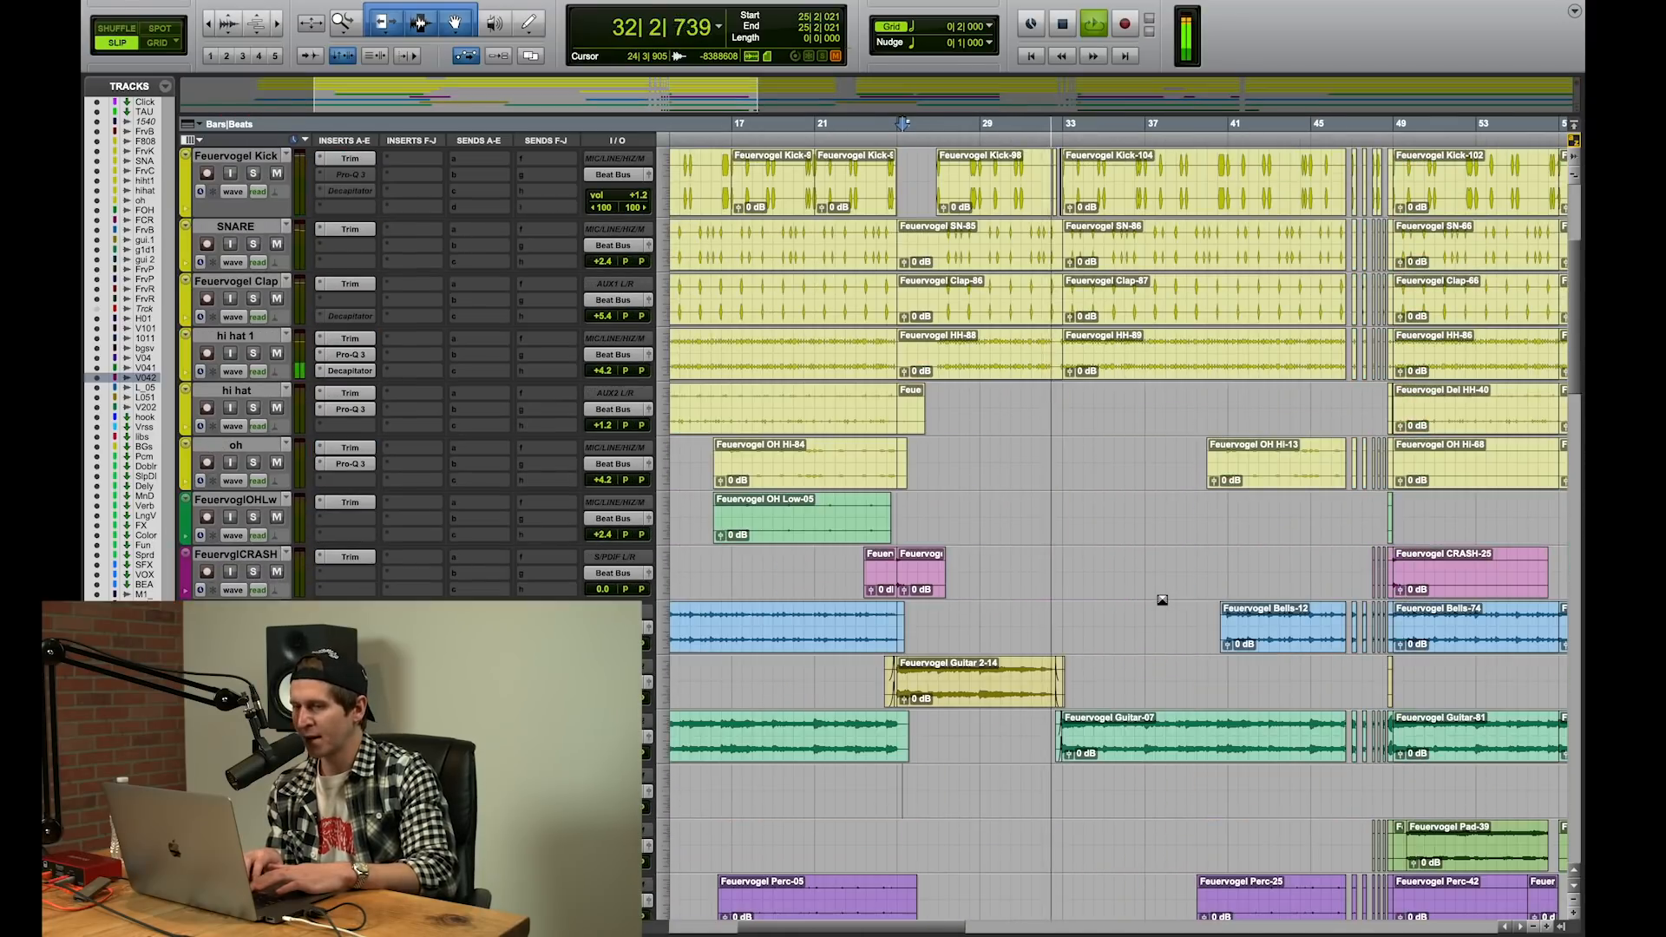
scroll(1162, 599, "up", 5)
key("space")
scroll(1162, 600, "up", 5)
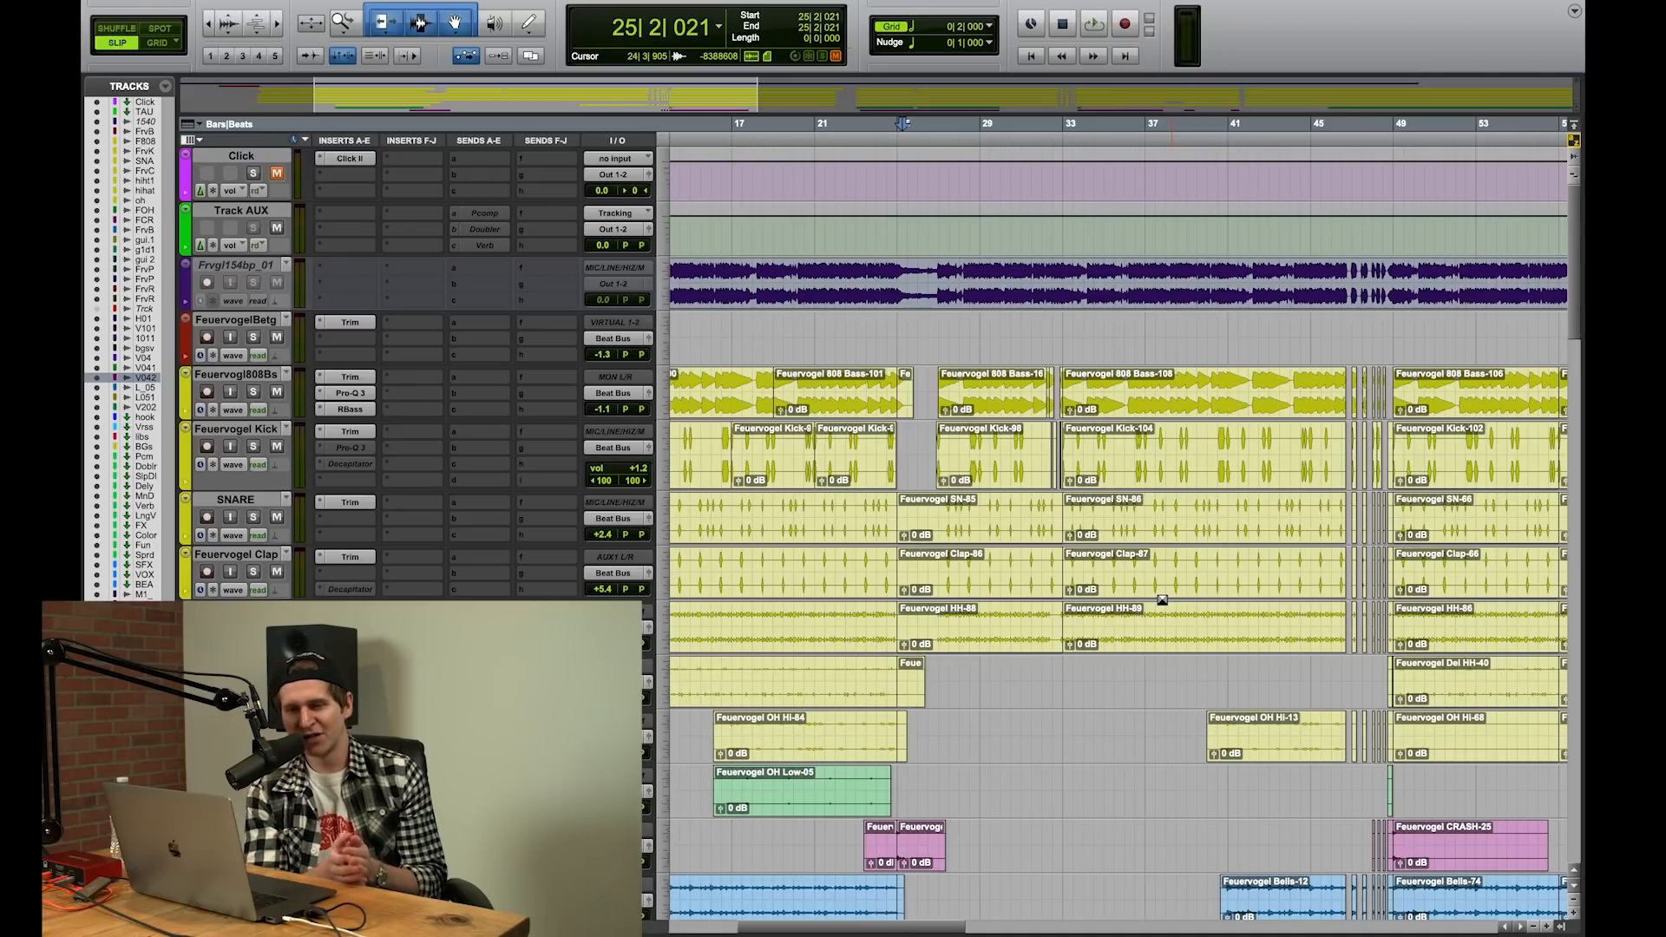
Step: Play the hook from bar 11 beat 4 and bypass the RBass insert on the Feuervogel 808 bass track
scroll(1162, 600, "left", 5)
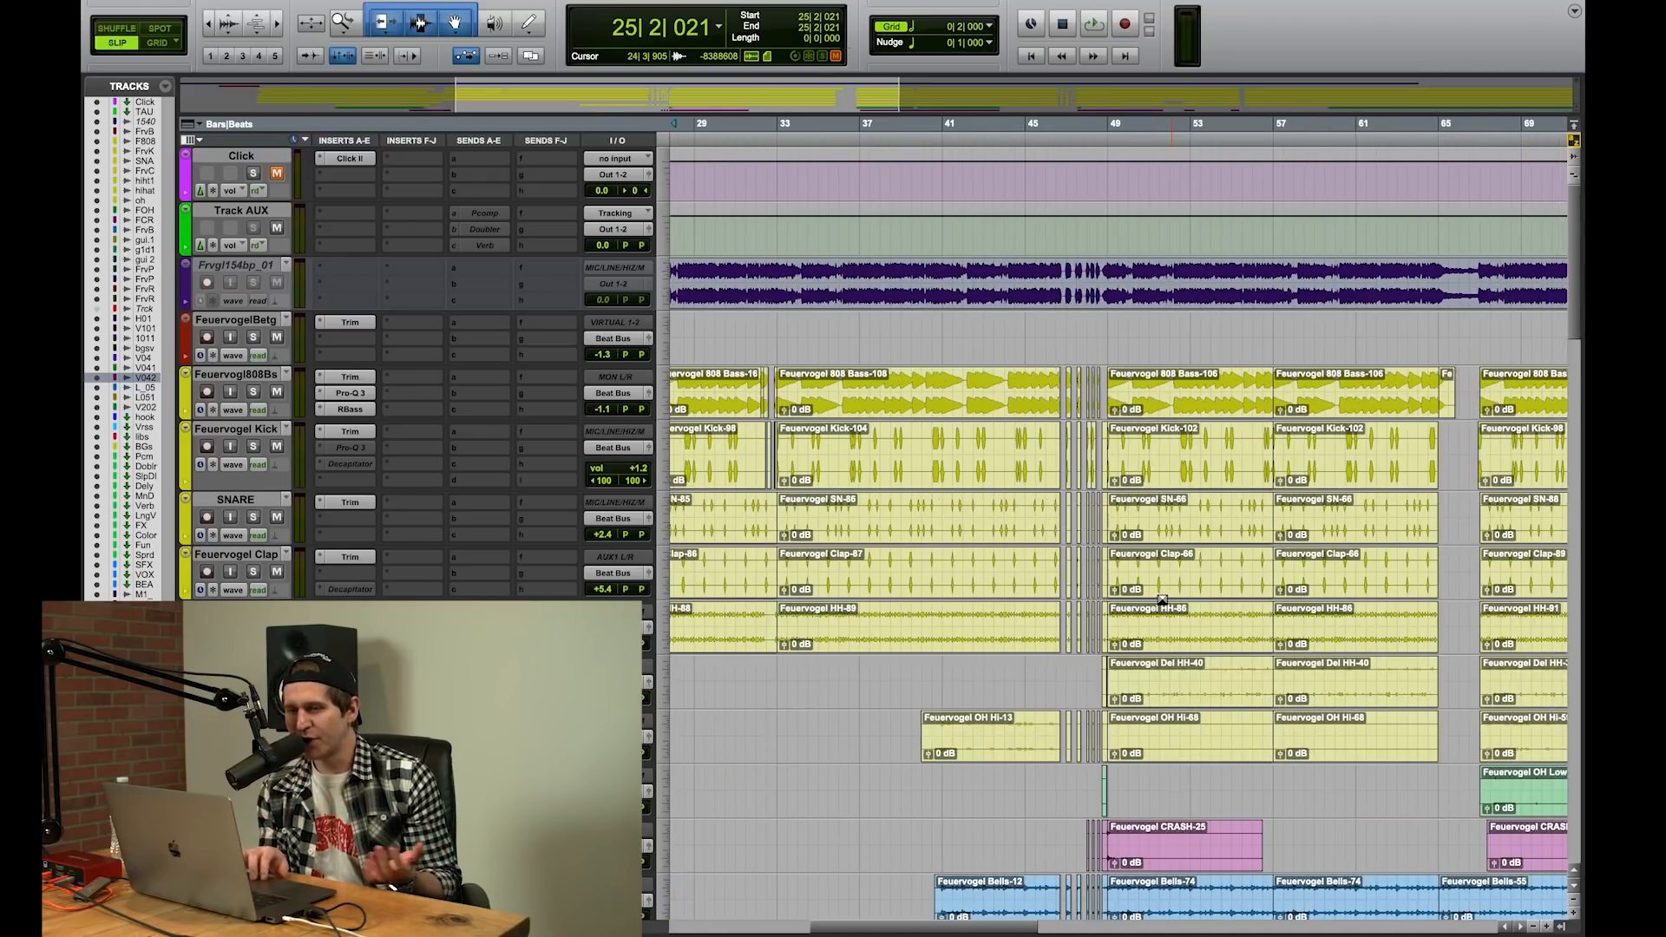
left_click(897, 383)
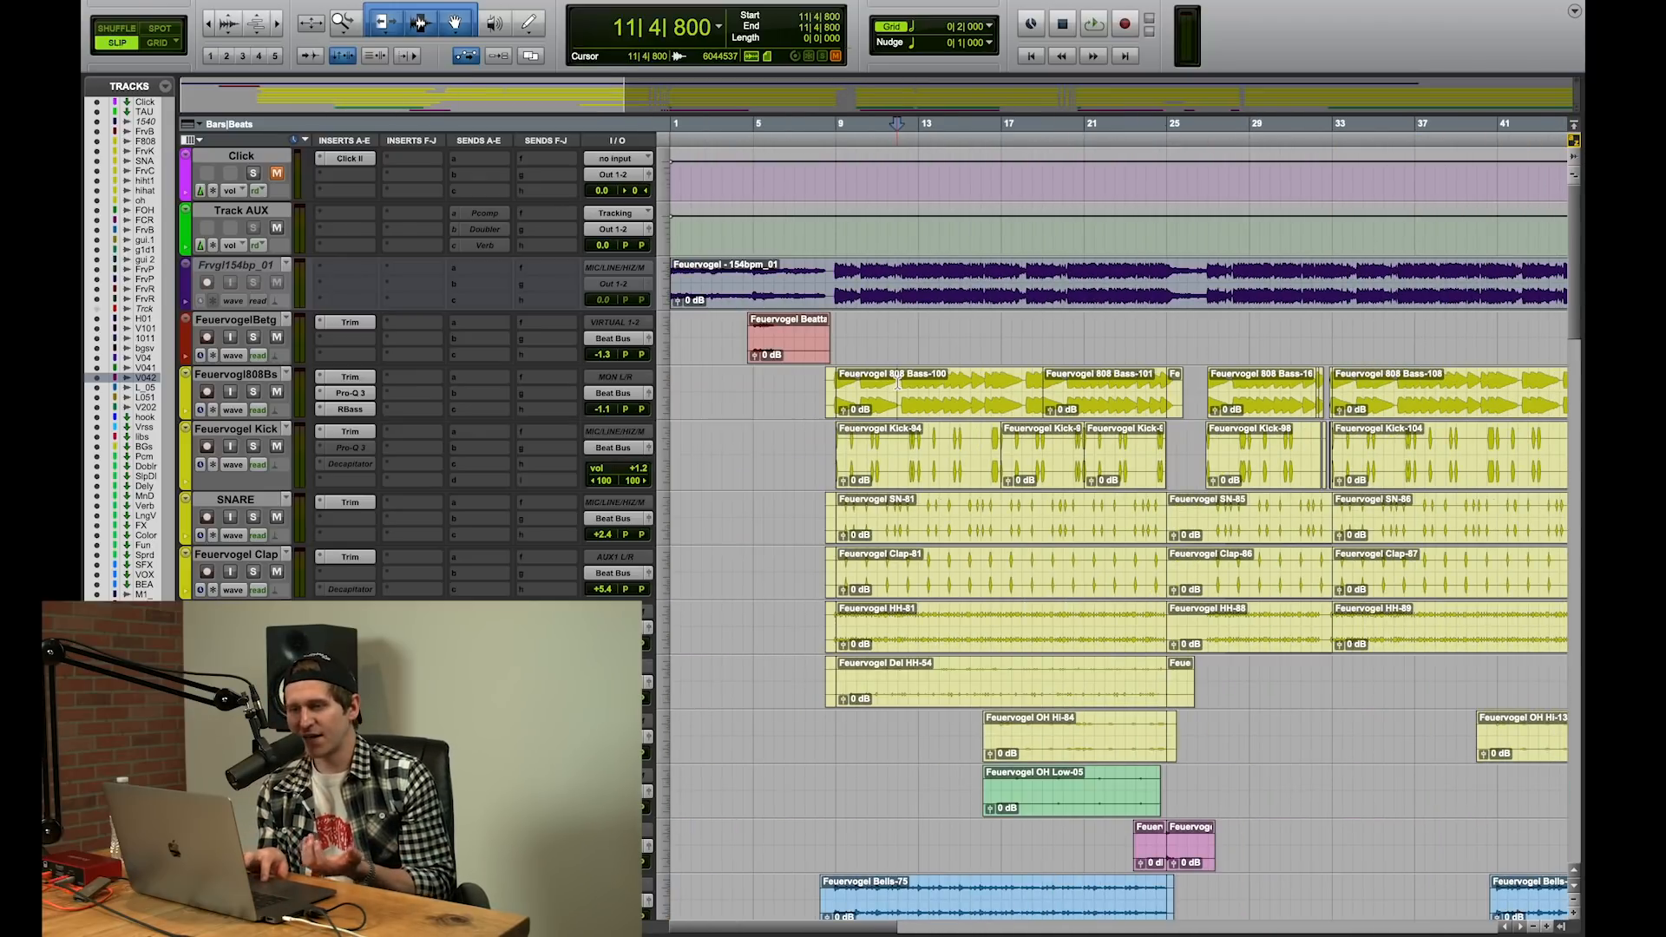
key("space")
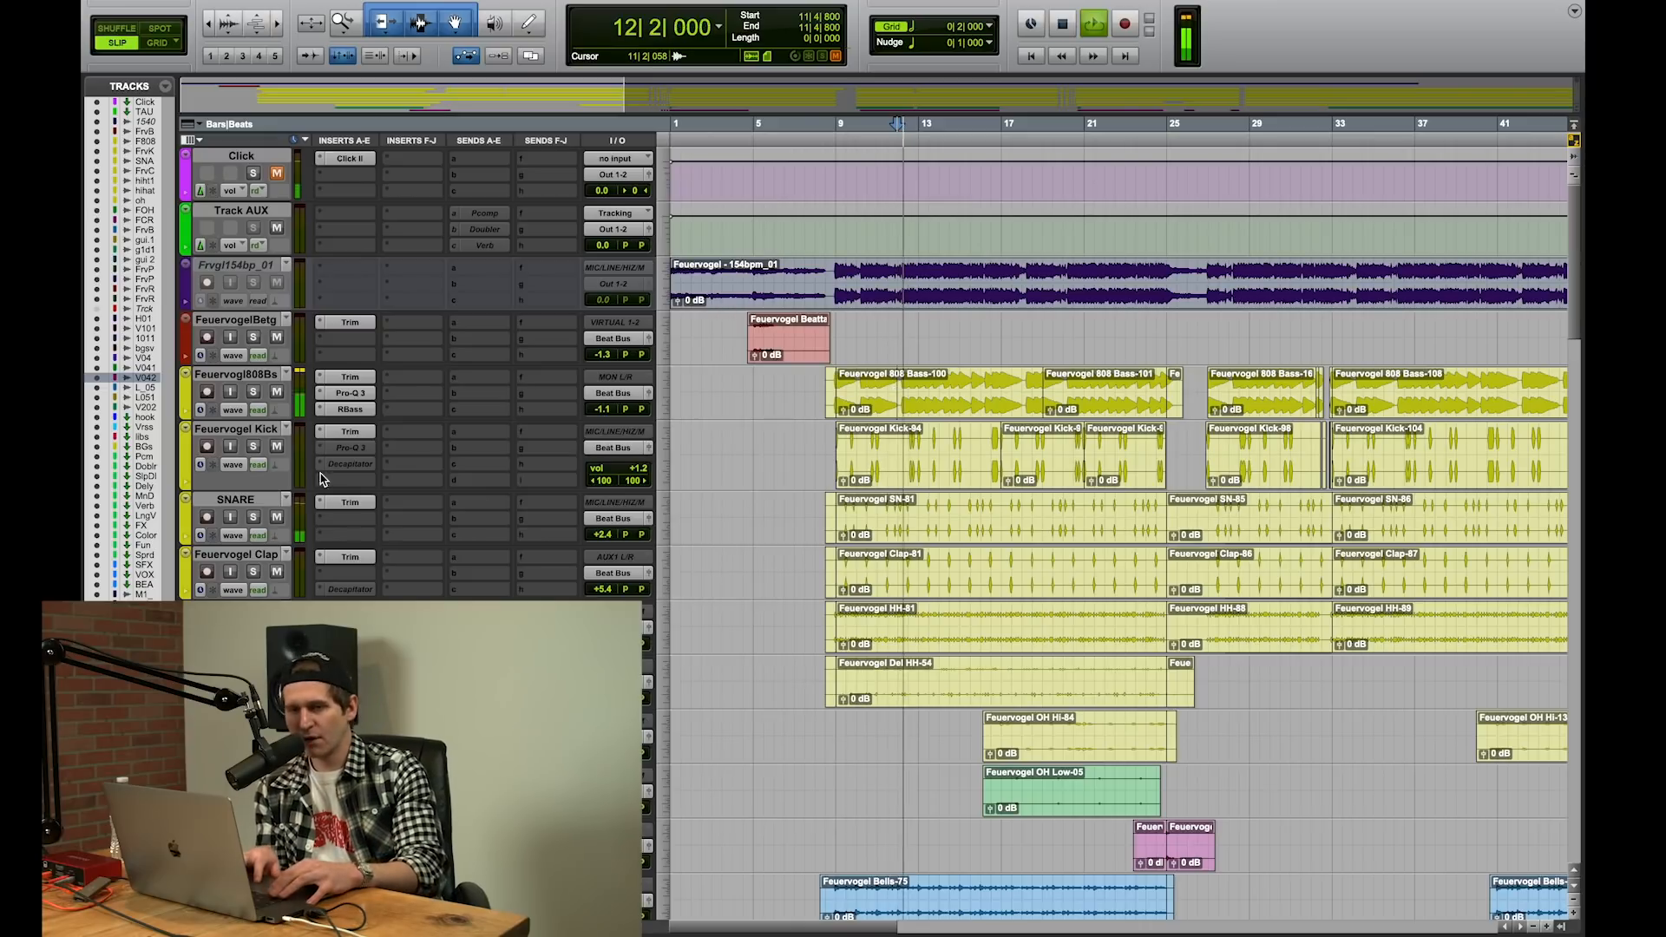
left_click(365, 409, "super")
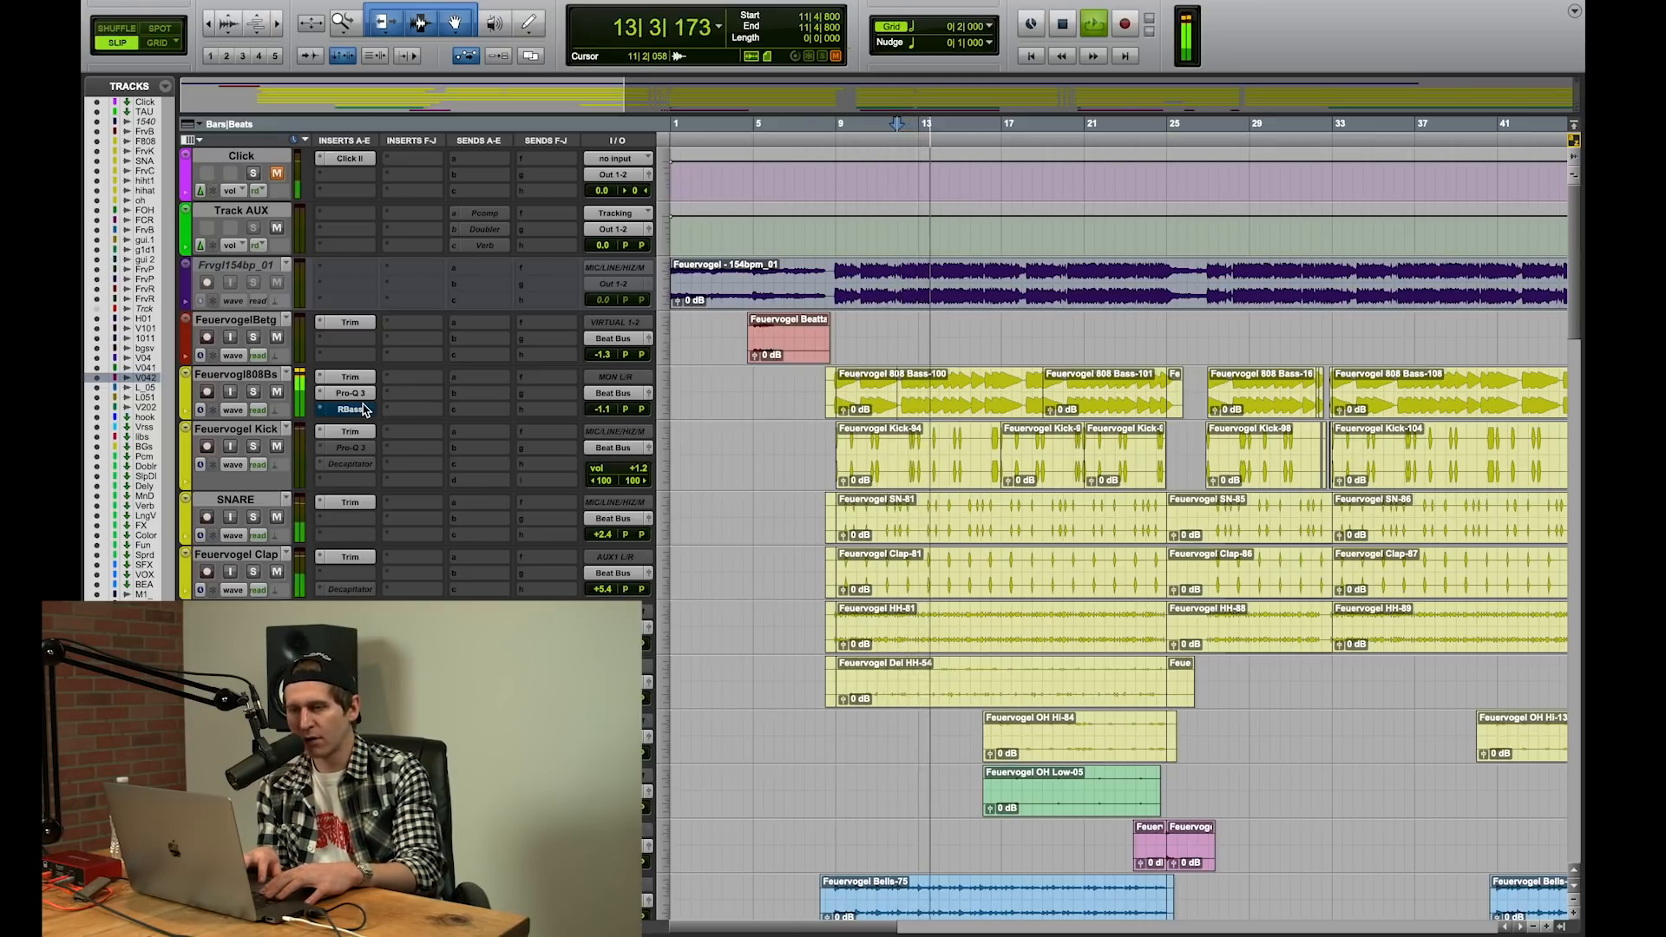
Step: Reactivate the RBass insert on the 808 bass track, stop playback and examine that track's Pro-Q 3 curve
left_click(364, 410, "super")
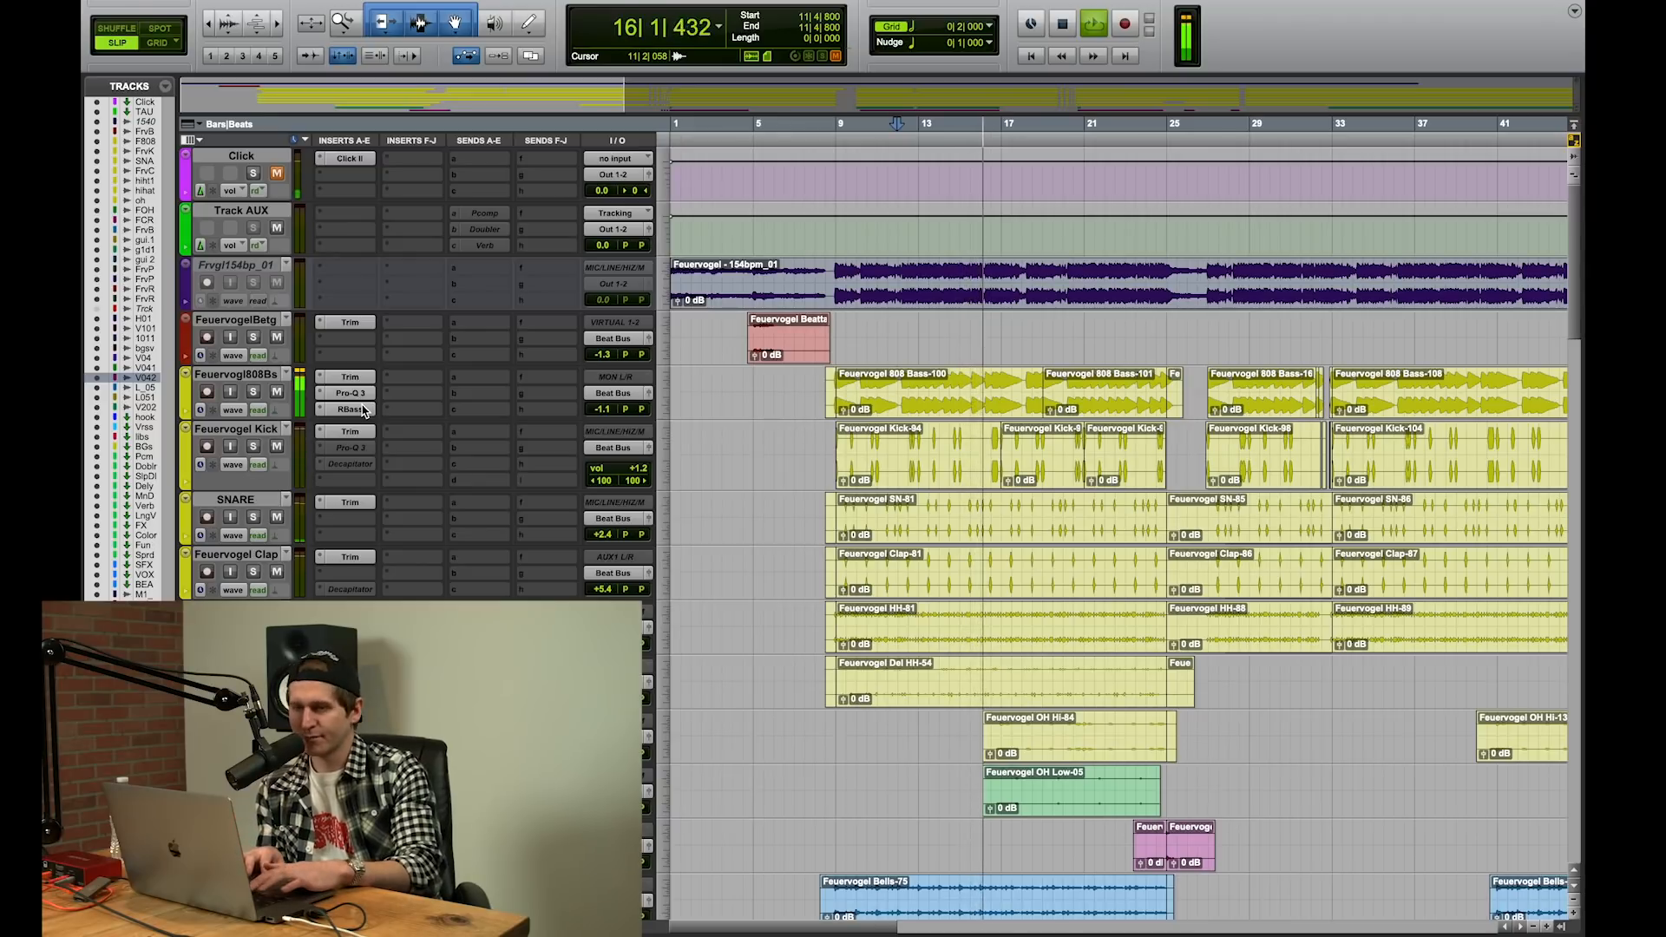
key("space")
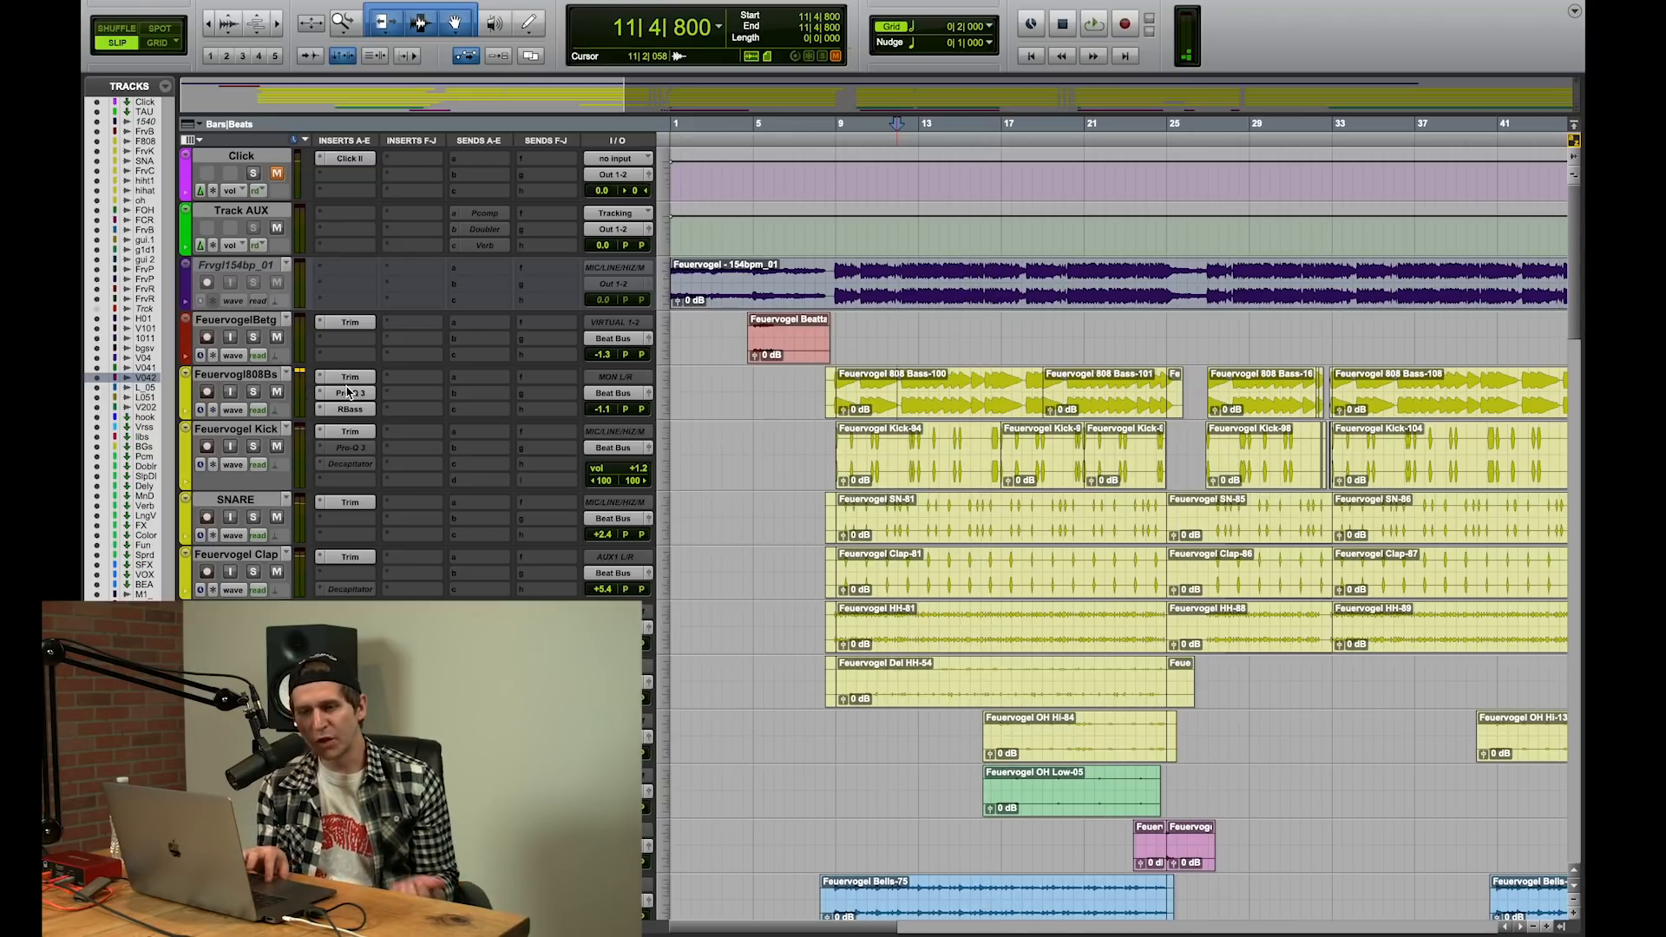
left_click(349, 394)
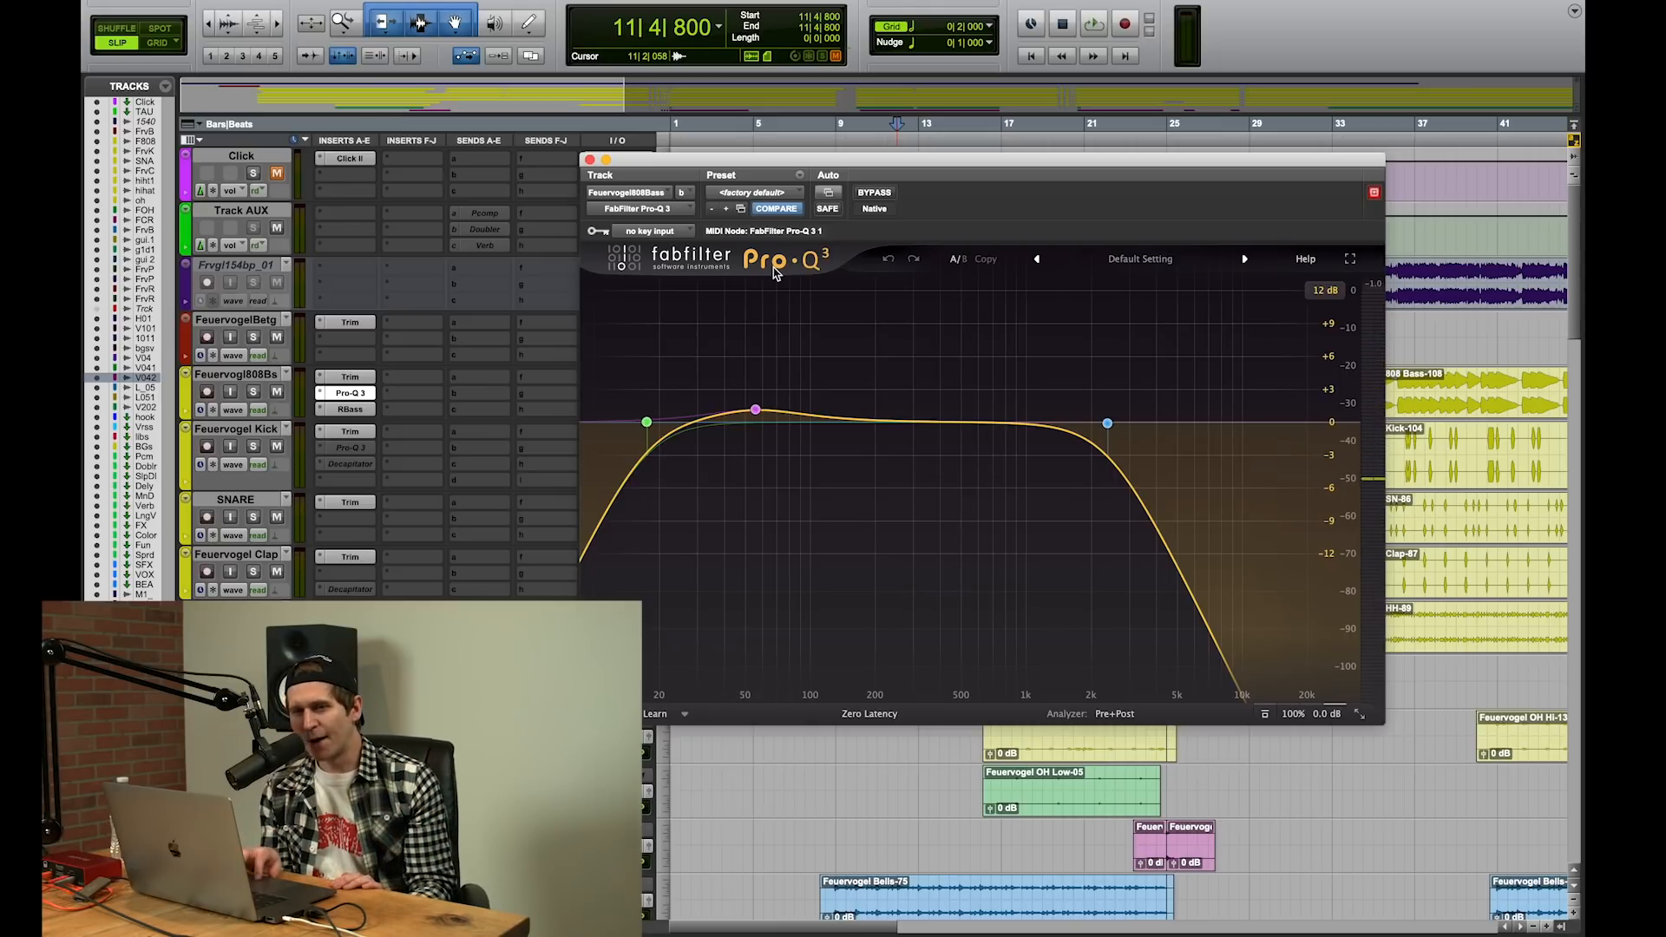
left_click(589, 160)
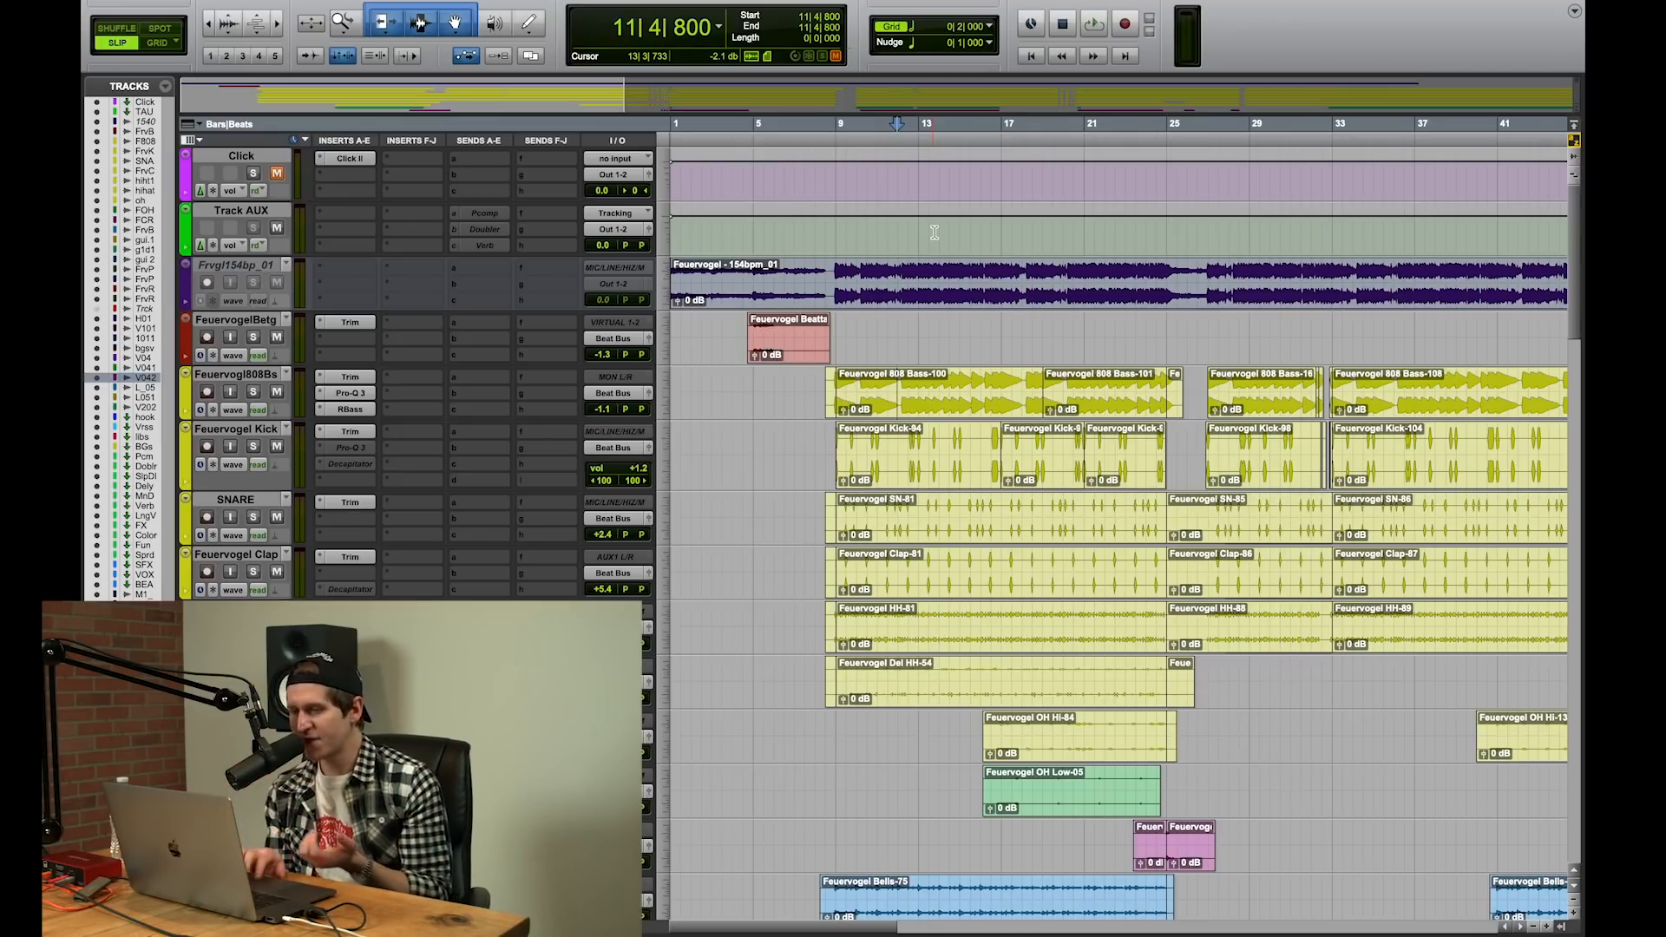
Step: Increase the height of all tracks to enlarge their waveforms
left_click(664, 651)
left_click(643, 649)
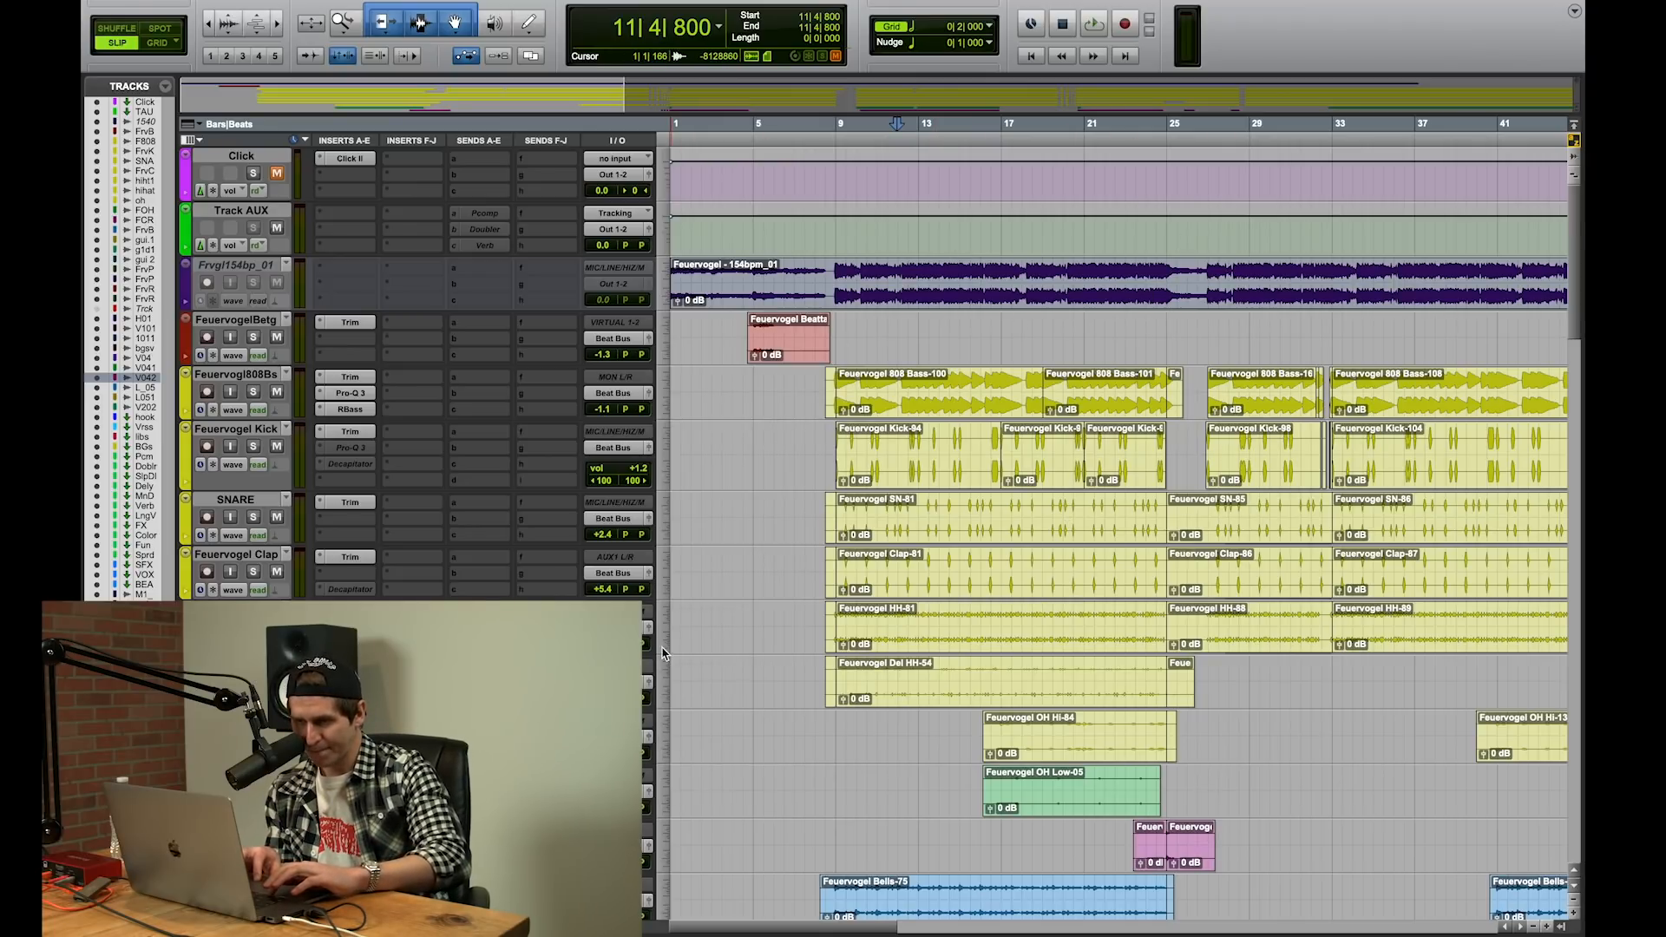
left_click_drag(662, 653, 665, 712)
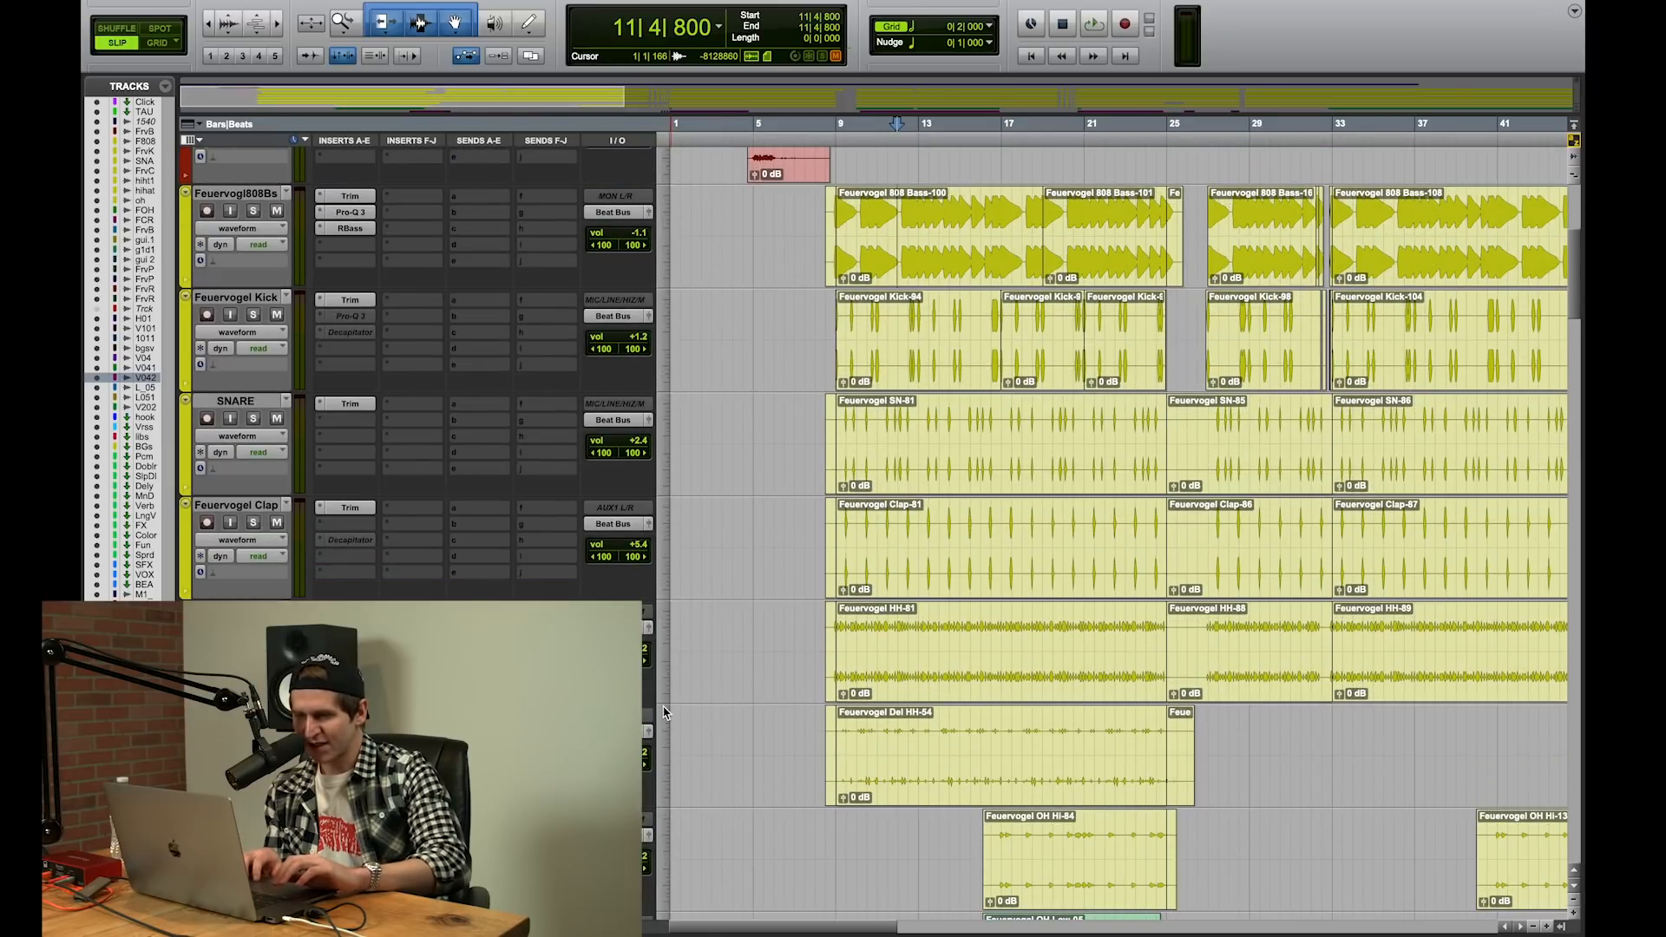
Step: Audition the oh and OH Low open hi-hat tracks in solo from bar 18 beat 4, then stop and clear both solos
left_click(1055, 846)
scroll(1056, 846, "down", 5)
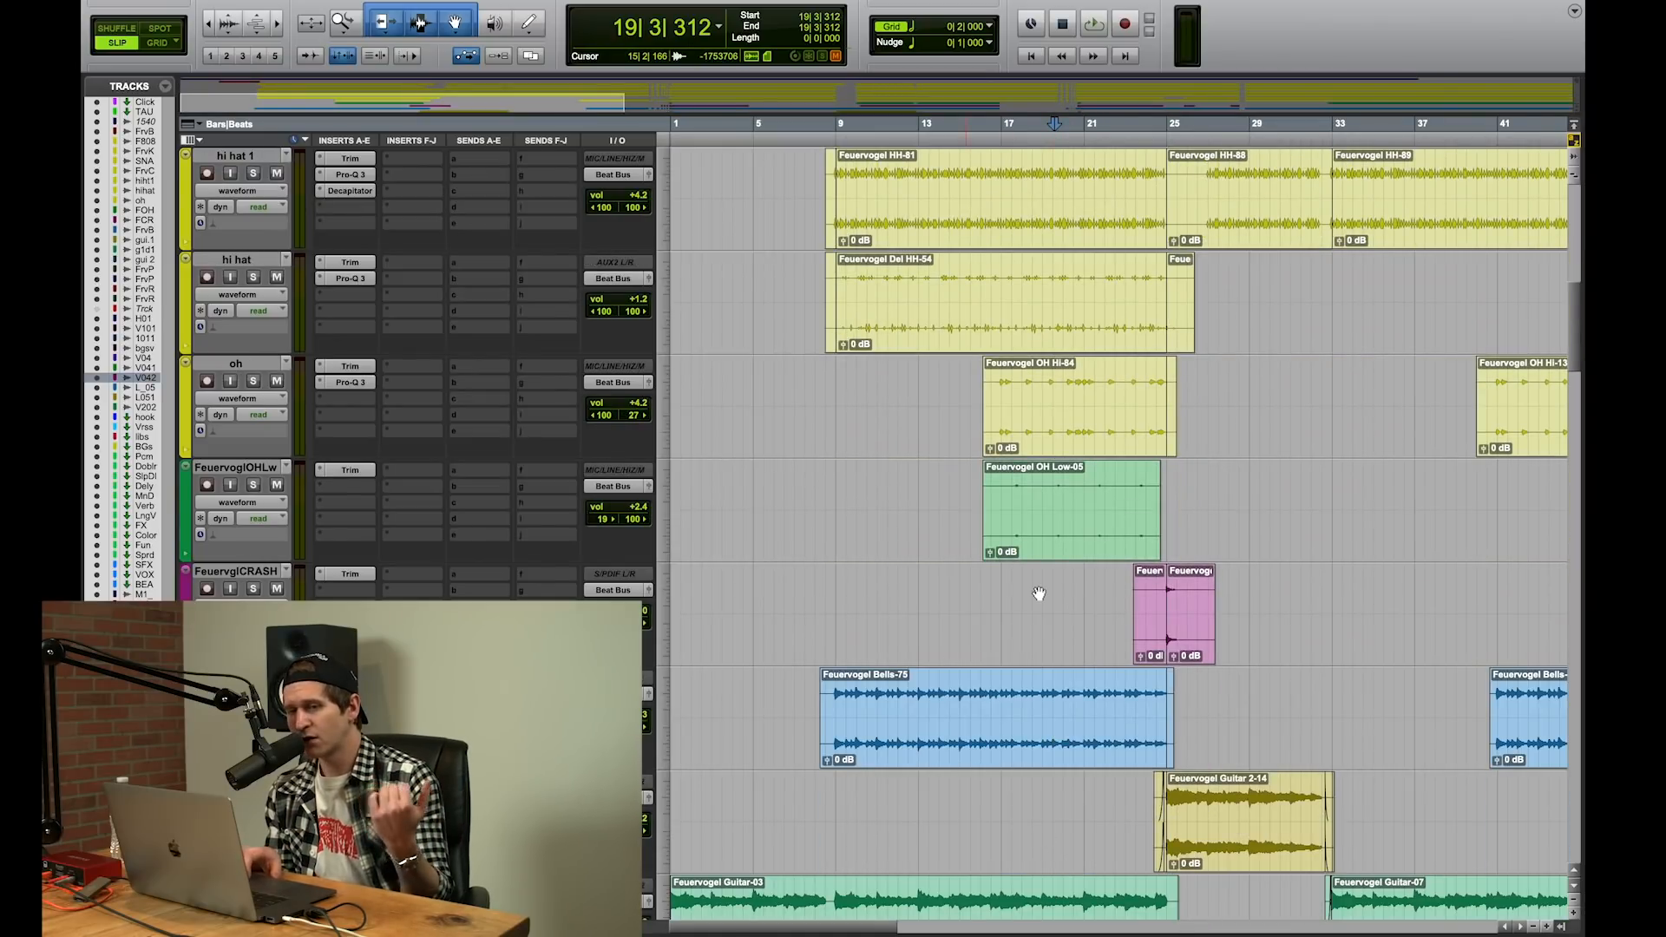
left_click(1008, 479)
scroll(1148, 420, "up", 1)
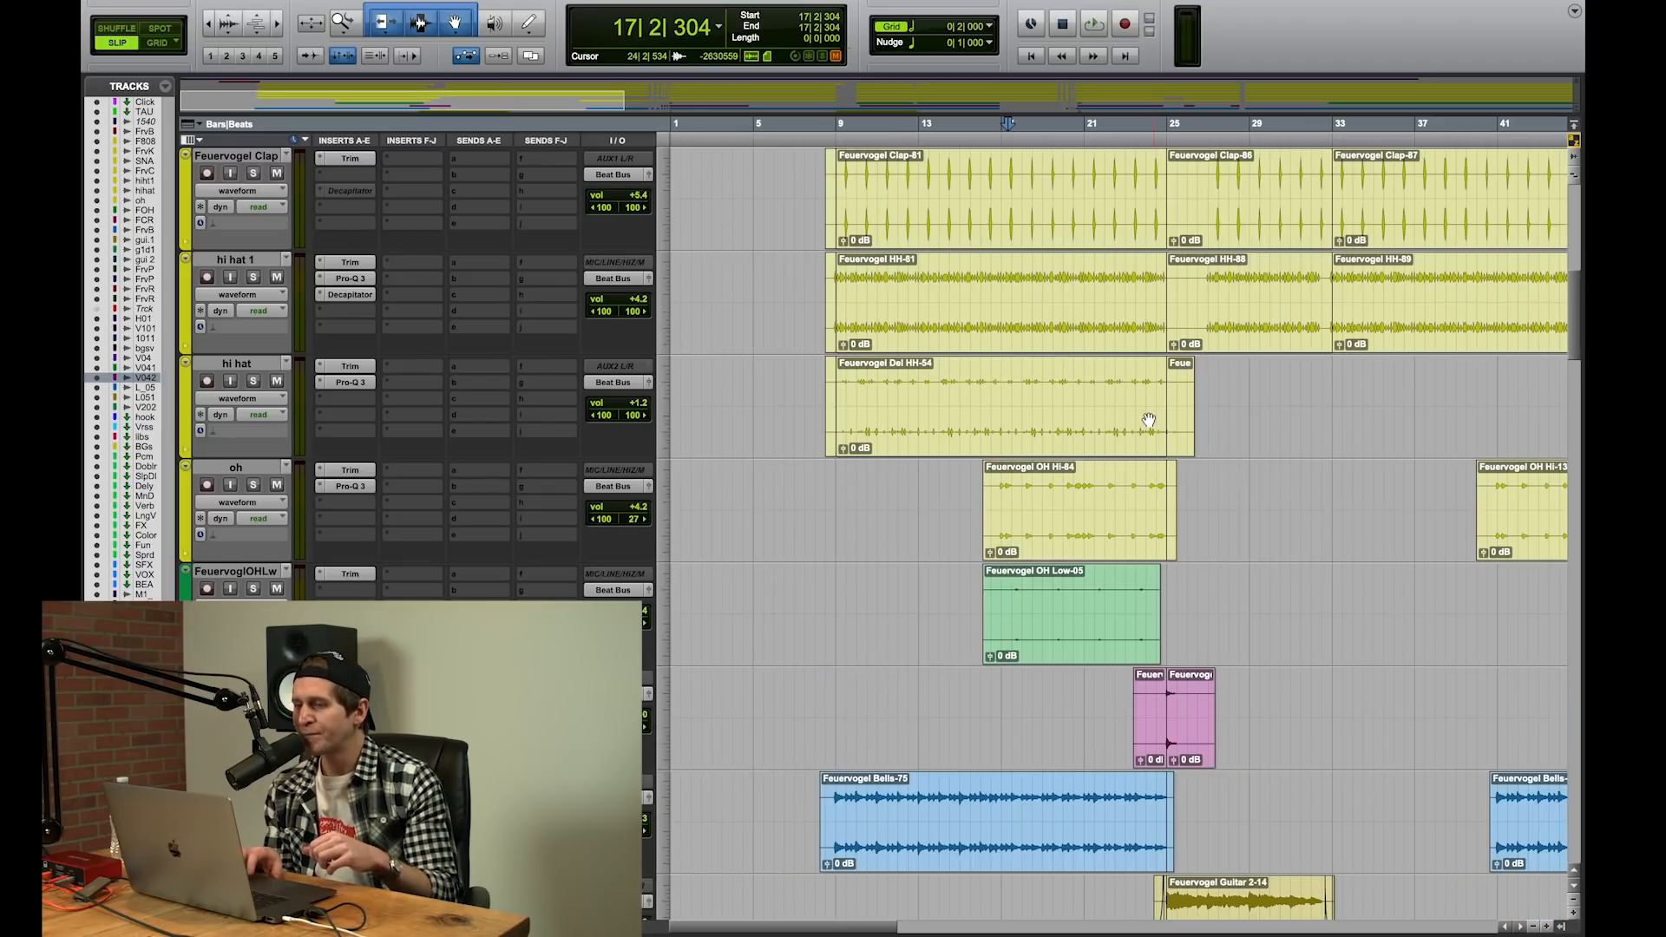
left_click(1038, 501)
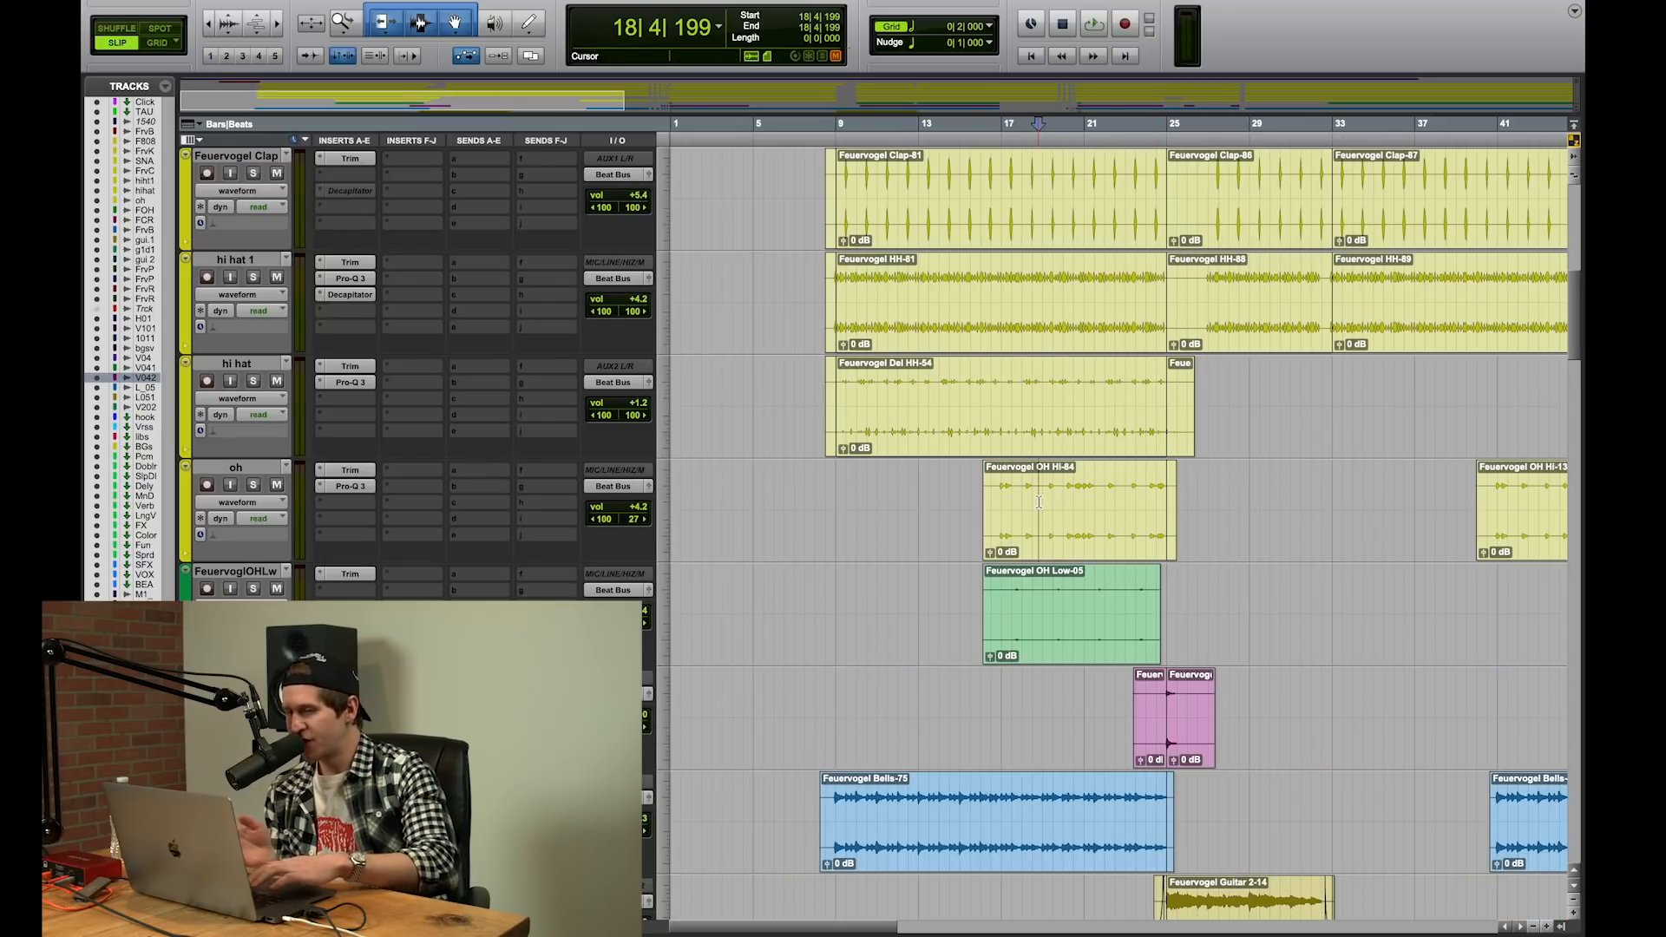
key("space")
left_click(254, 485)
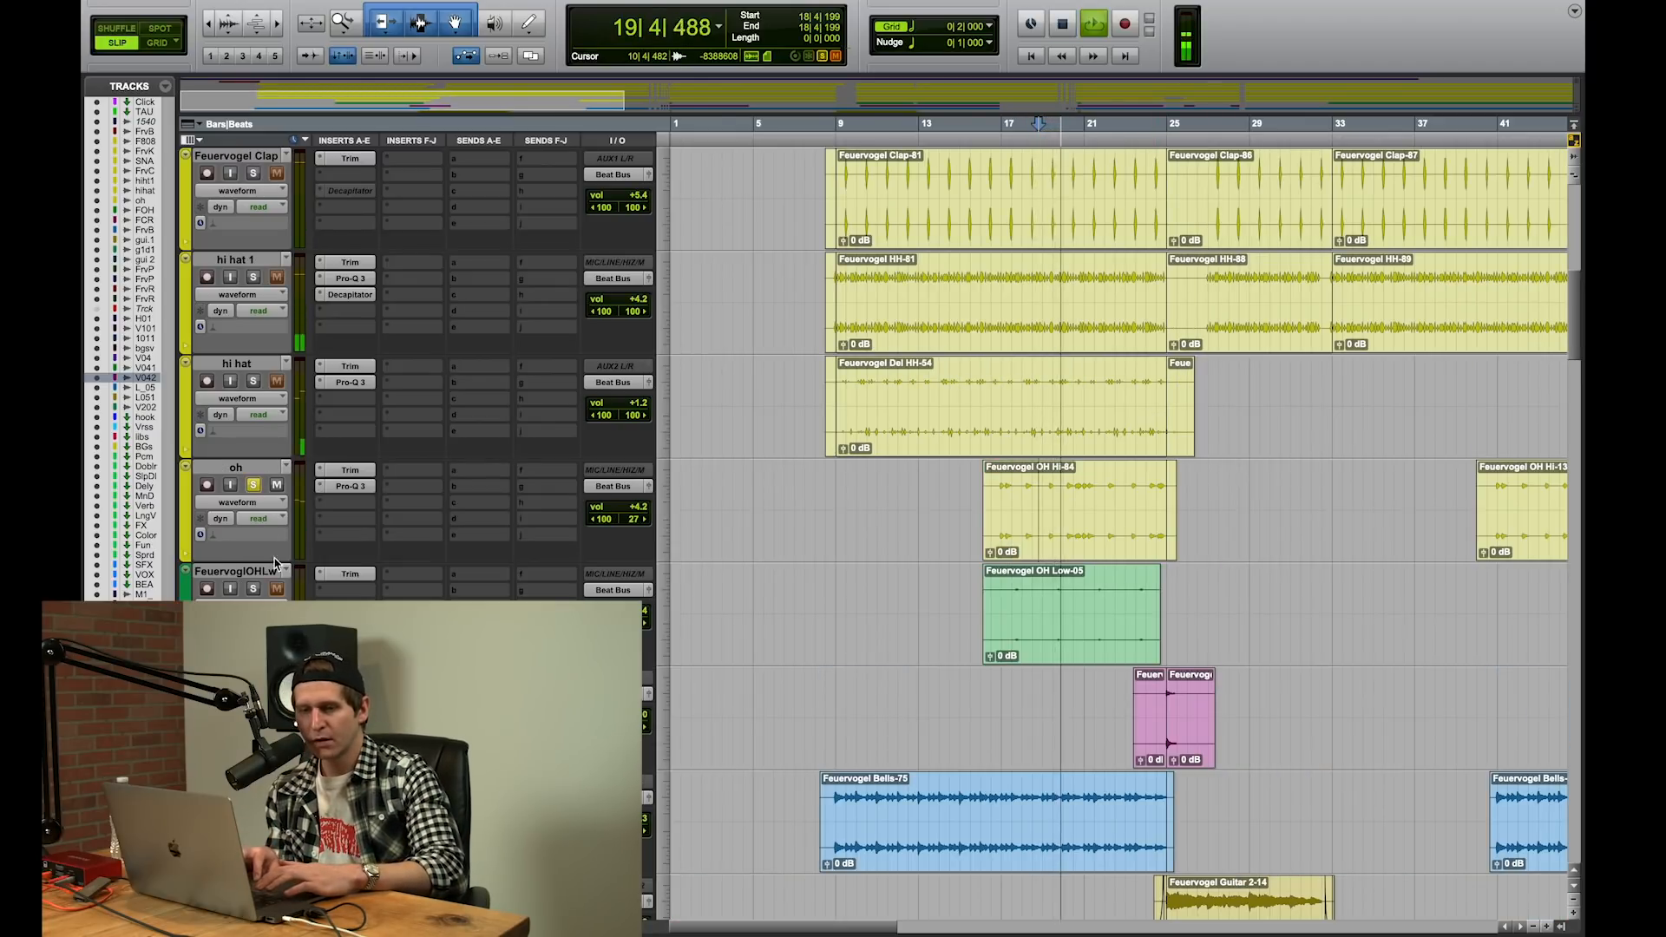
left_click(254, 589)
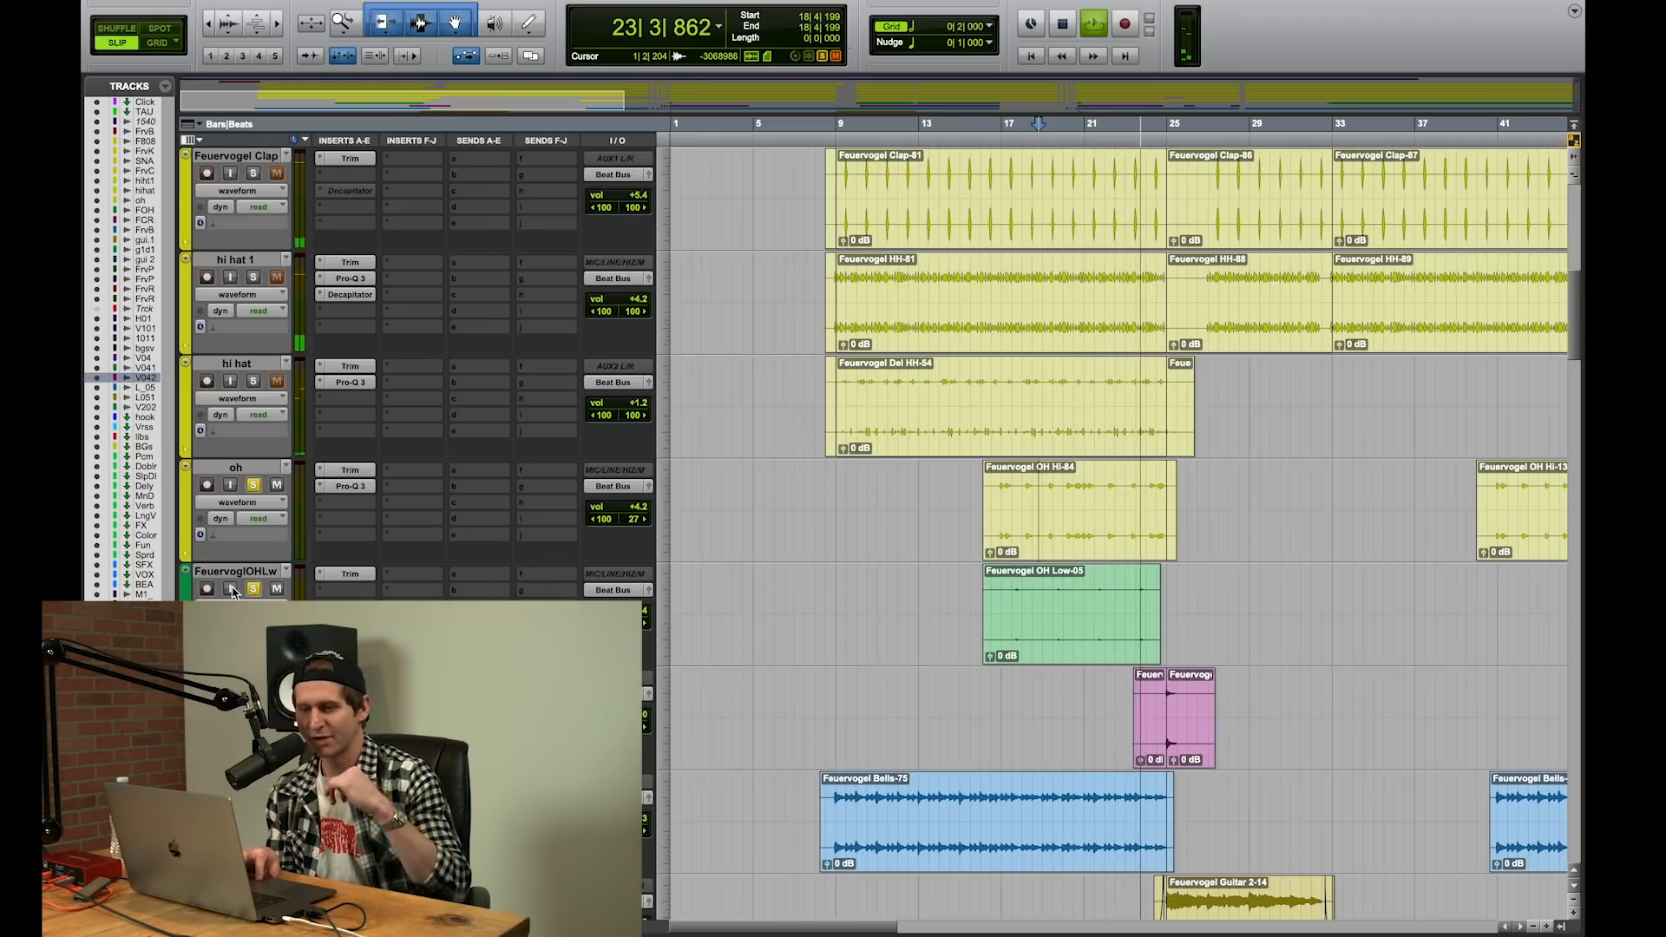
key("space")
left_click(254, 589)
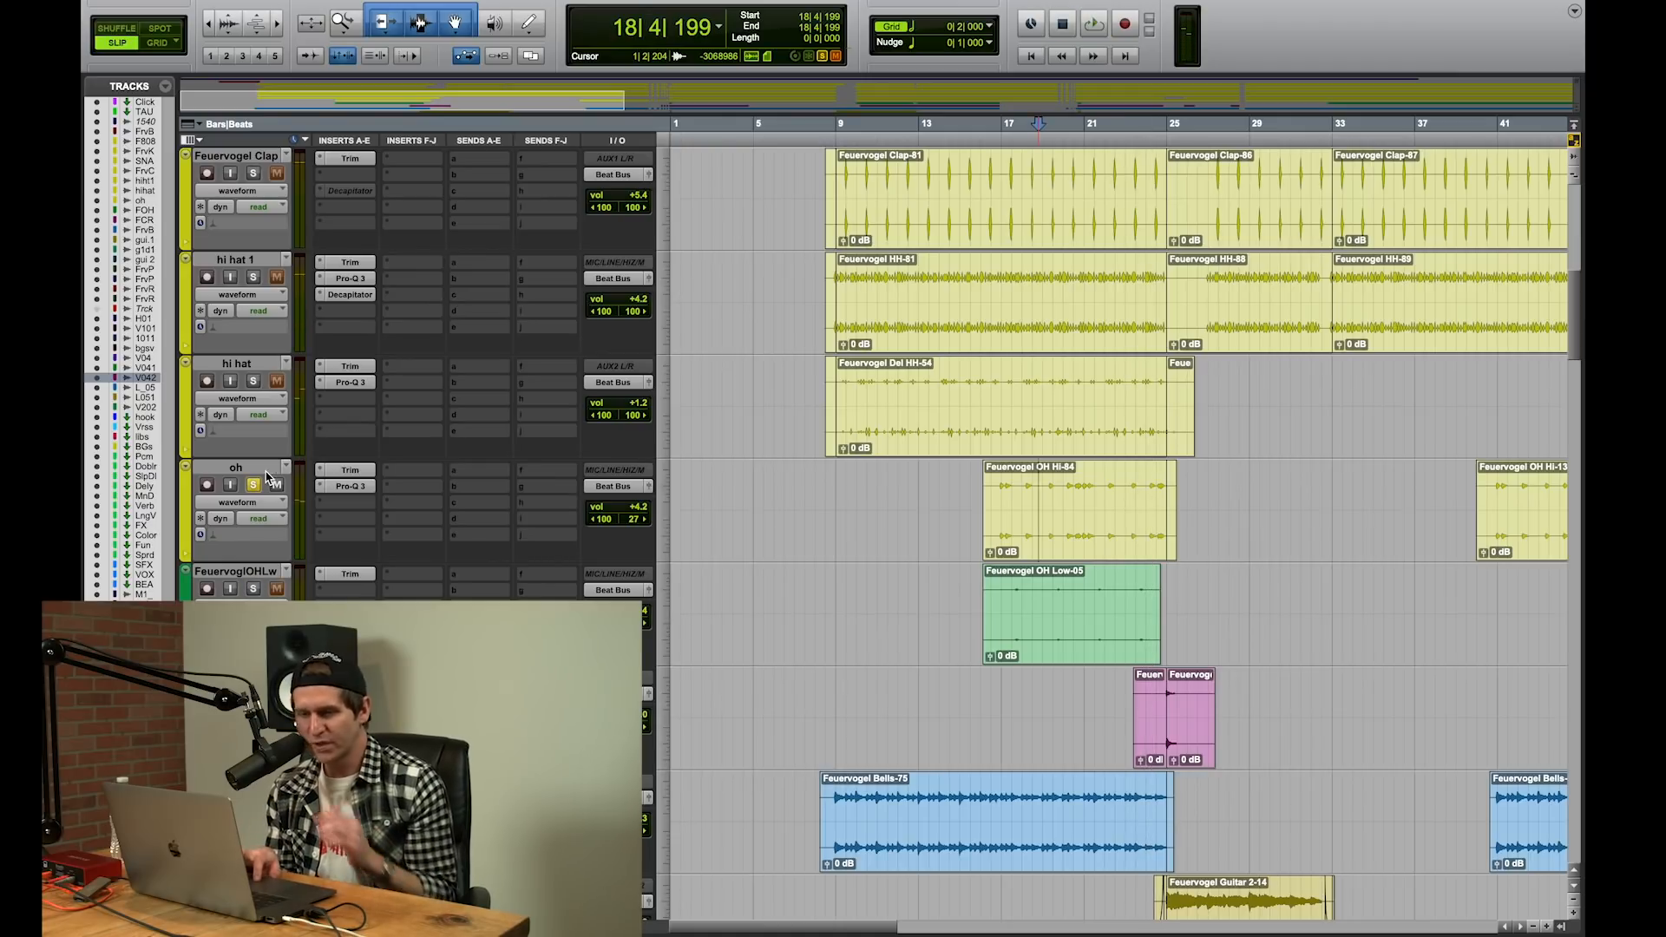
left_click(253, 485)
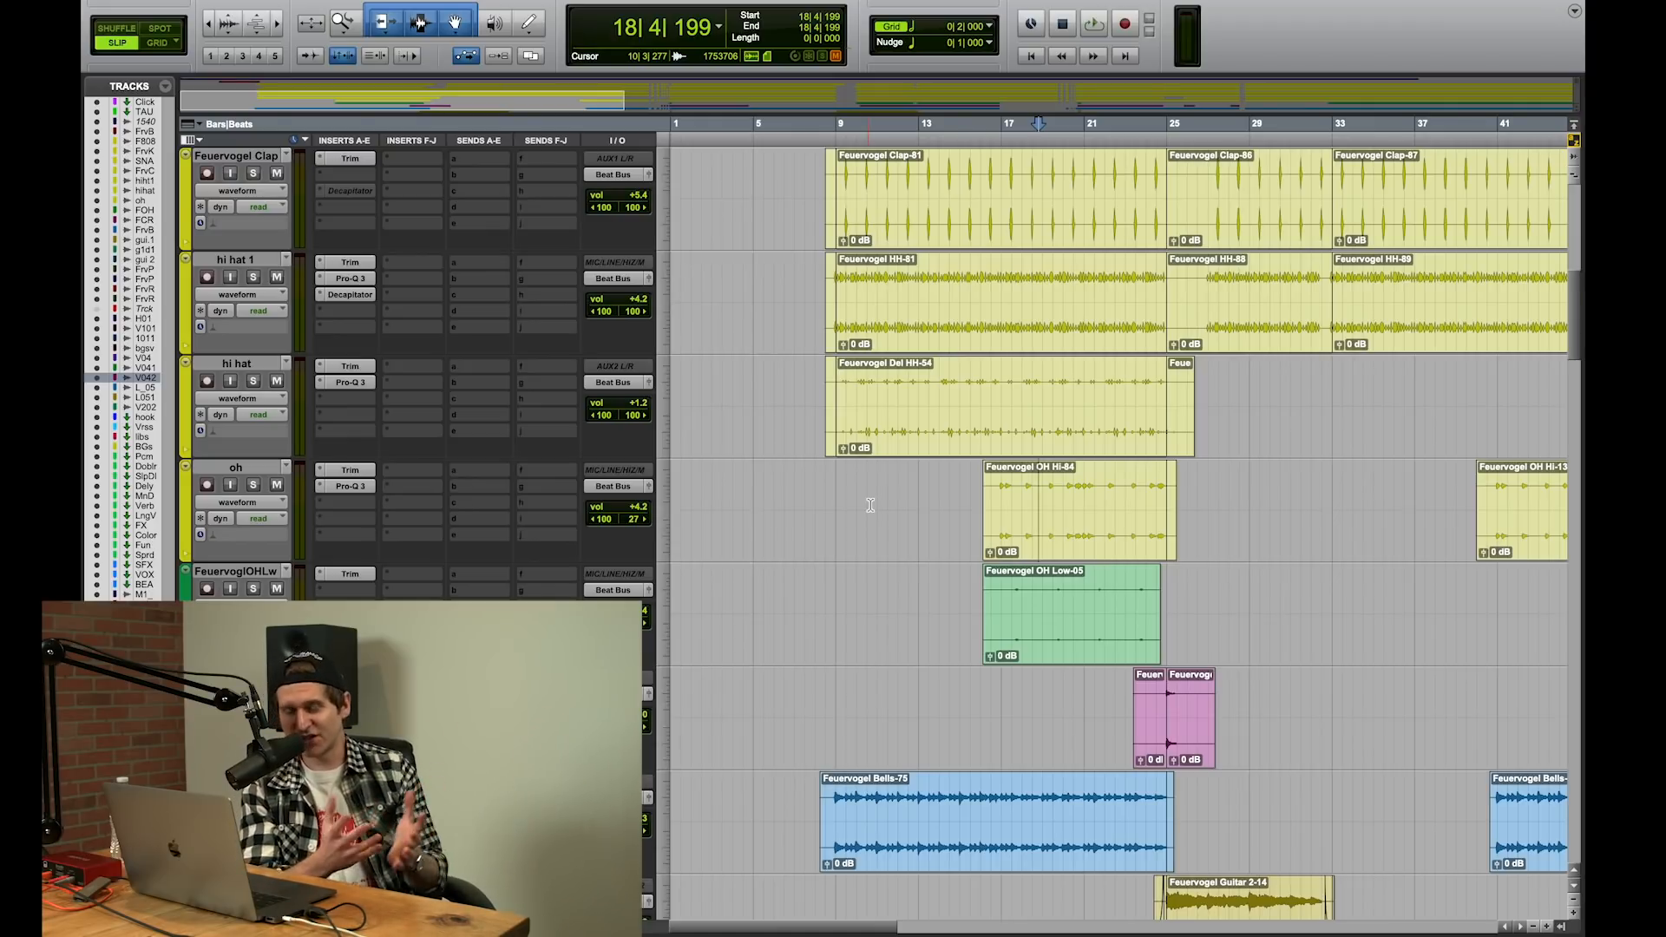
Step: Zoom the timeline out to about bar 81 and examine the arrangement of the drum, bell, guitar and percussion tracks
scroll(871, 505, "up", 5)
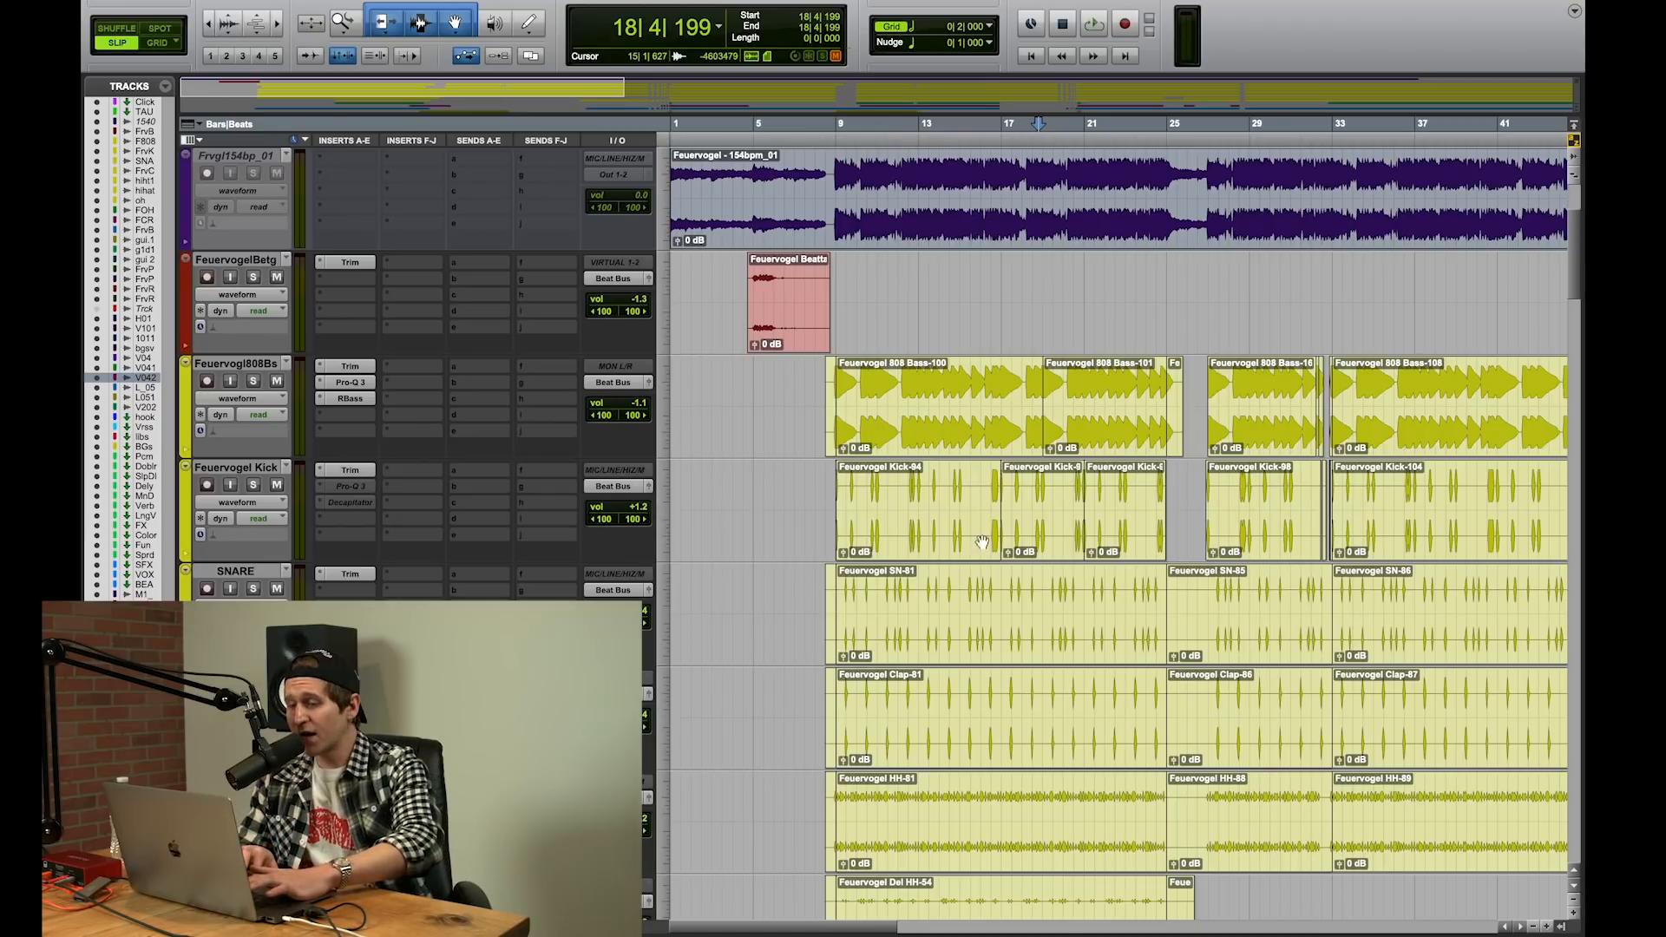
key("r")
scroll(931, 547, "down", 5)
scroll(931, 547, "up", 2)
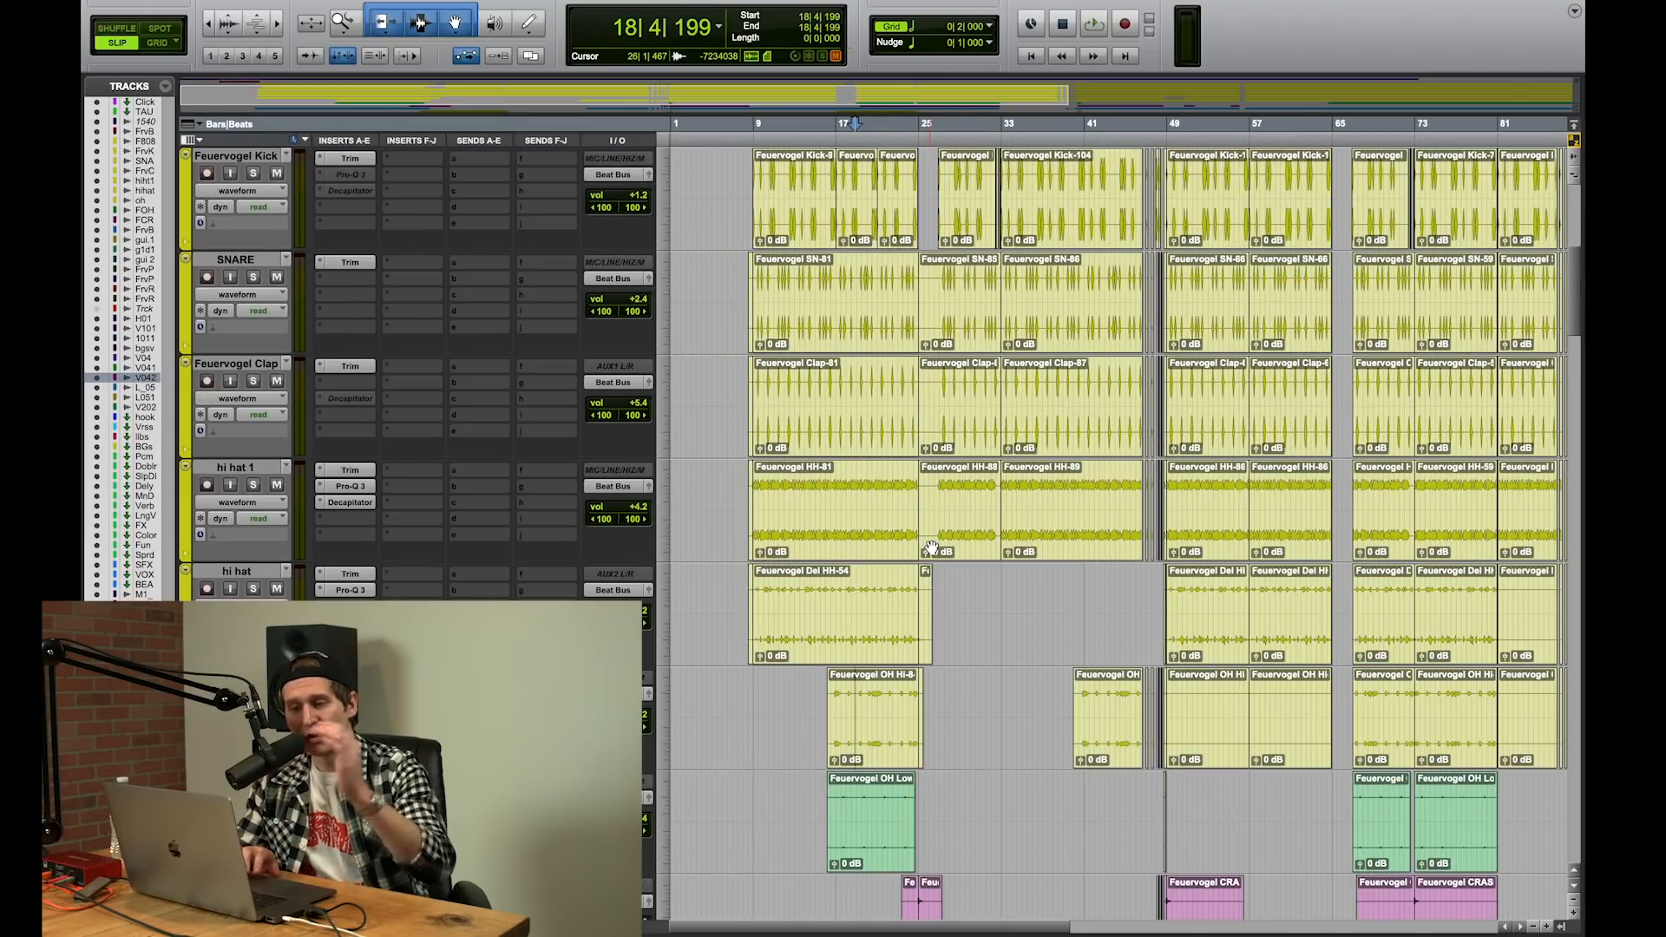
scroll(931, 547, "down", 7)
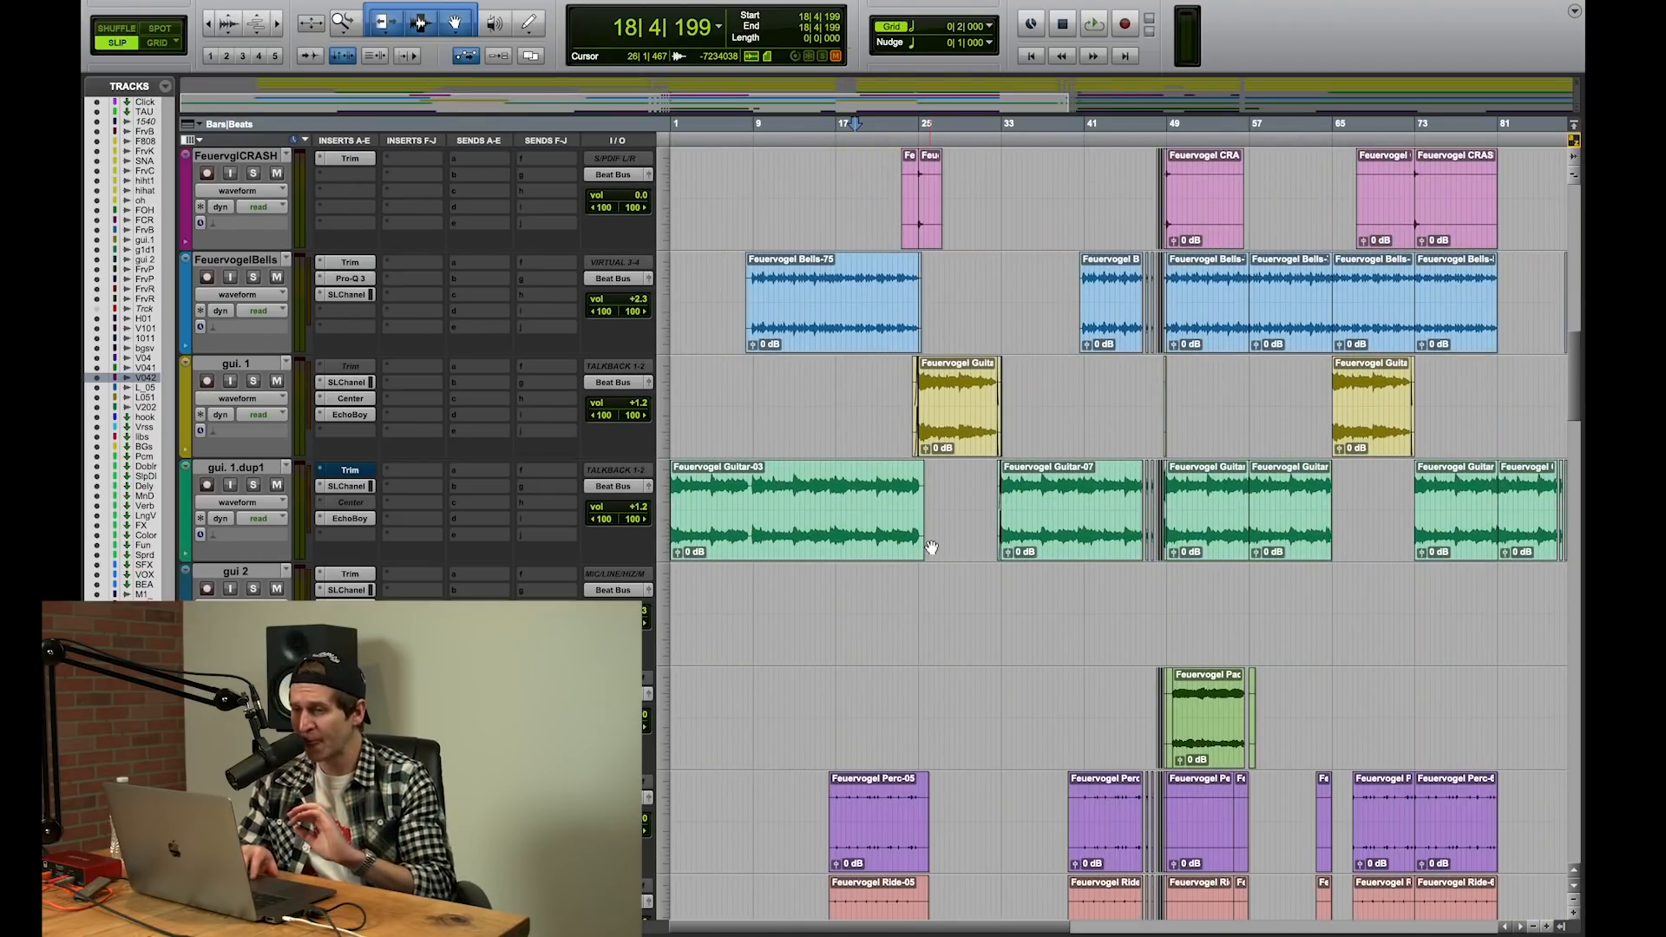
scroll(931, 548, "down", 4)
scroll(931, 547, "up", 4)
left_click(1018, 574)
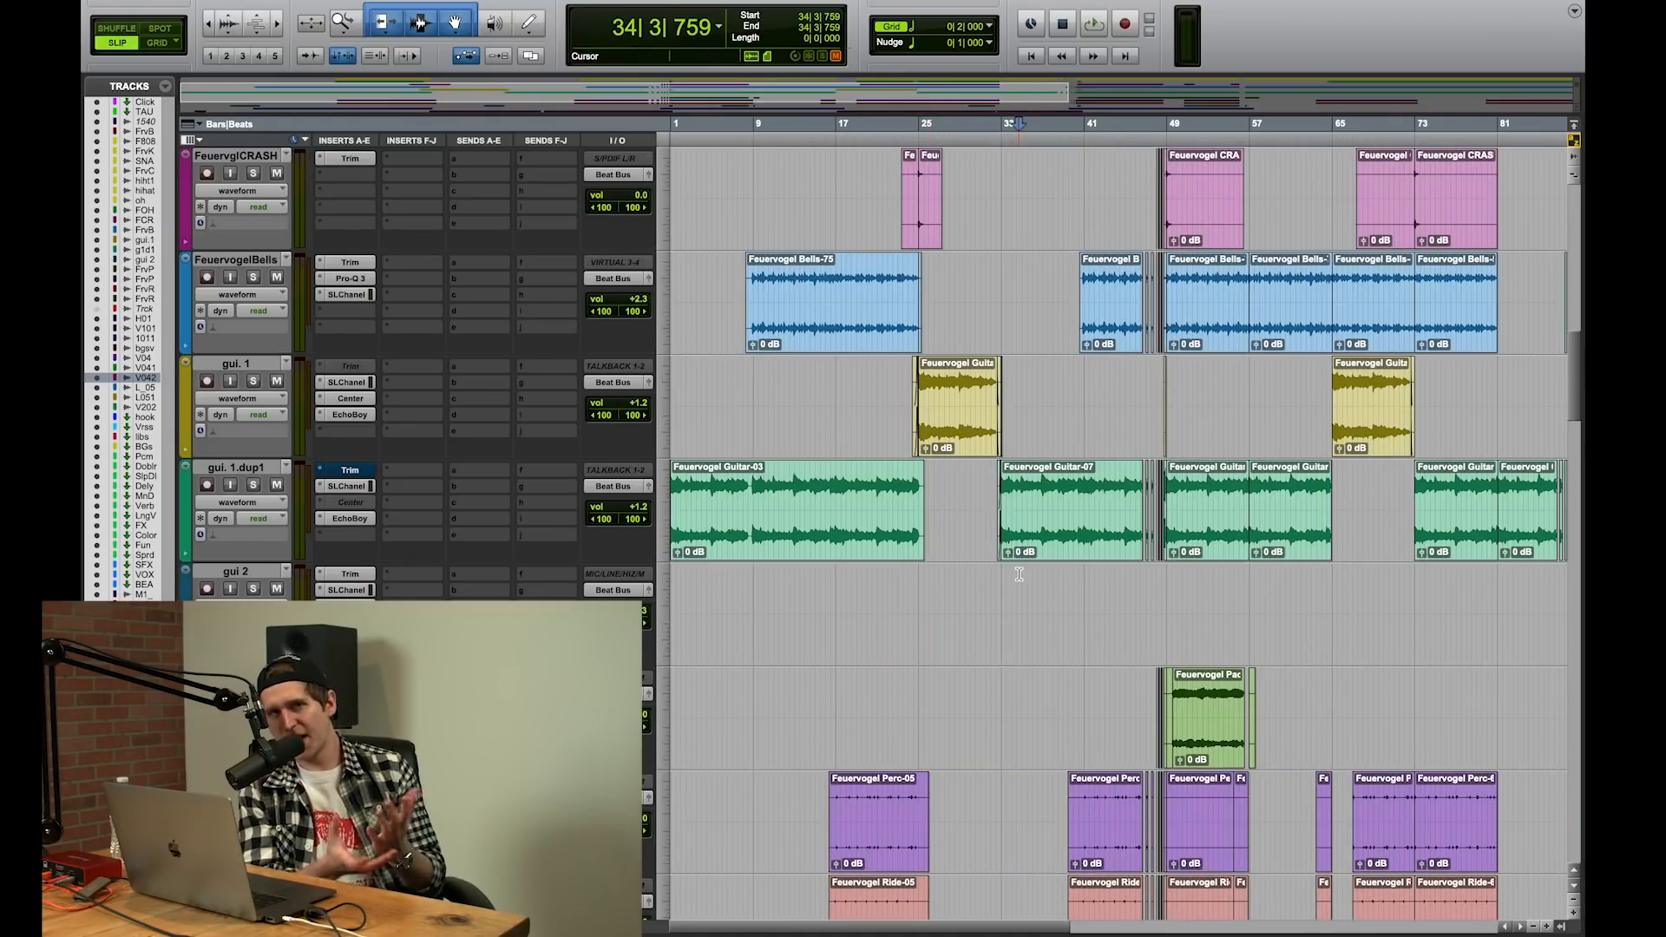
Step: Play the gui. 1.dup1 guitar in solo from bar 10 beat 1, view its EchoBoy settings, then stop and clear the solo
left_click(765, 615)
left_click(253, 485)
key("space")
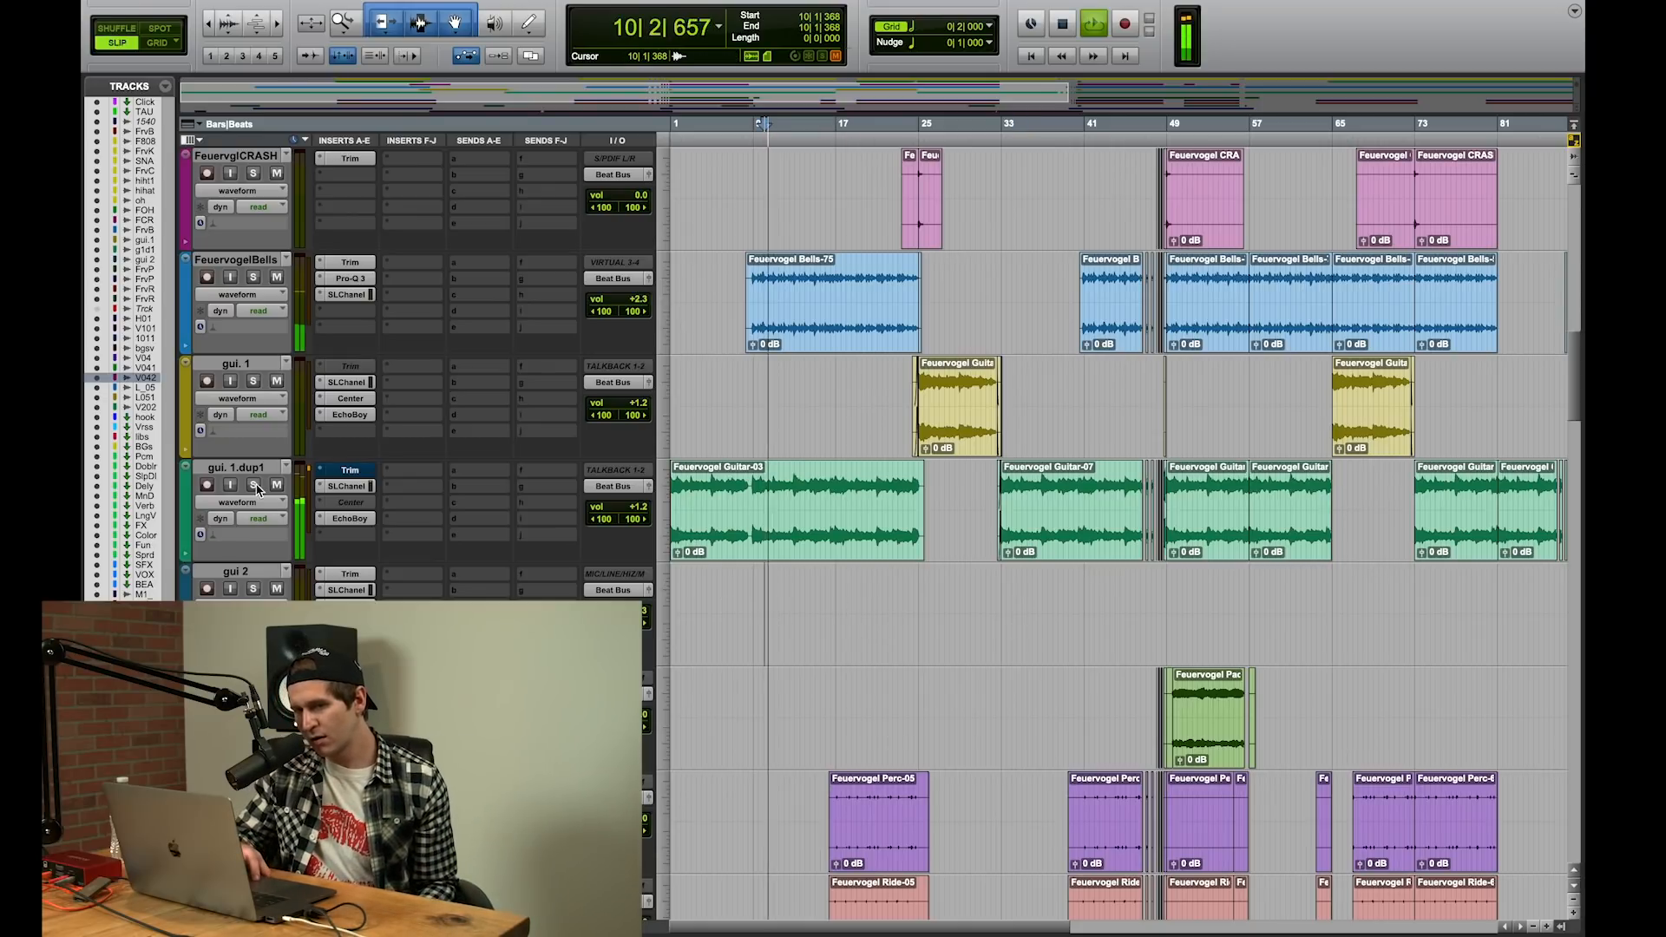
left_click(351, 519)
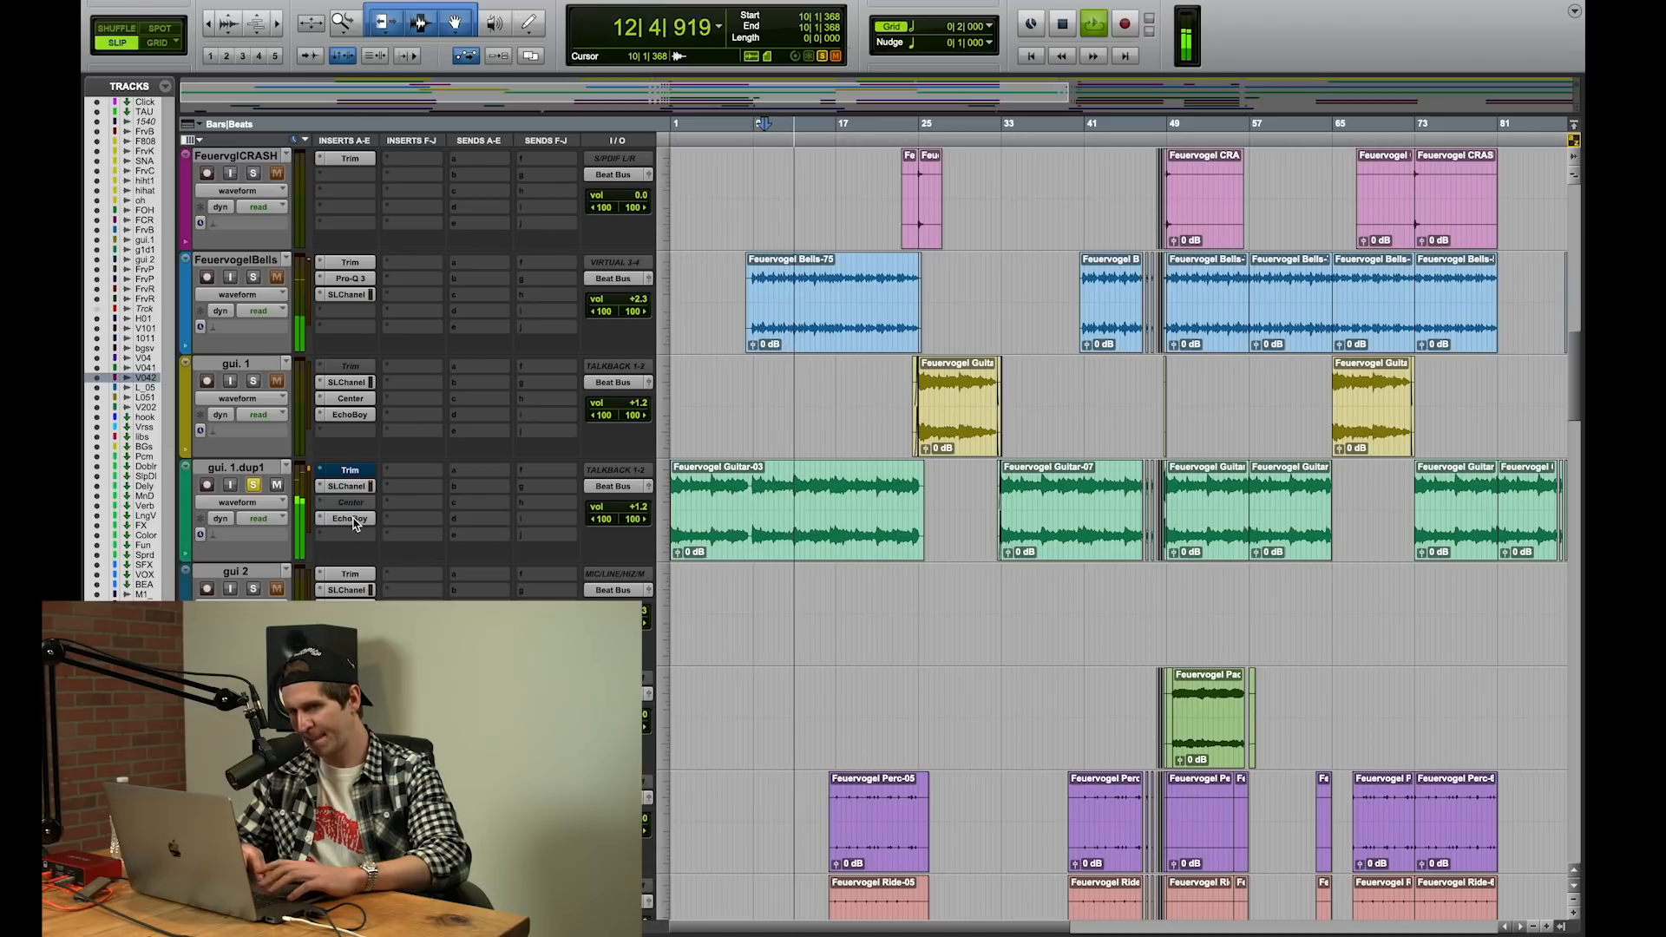
left_click(351, 518)
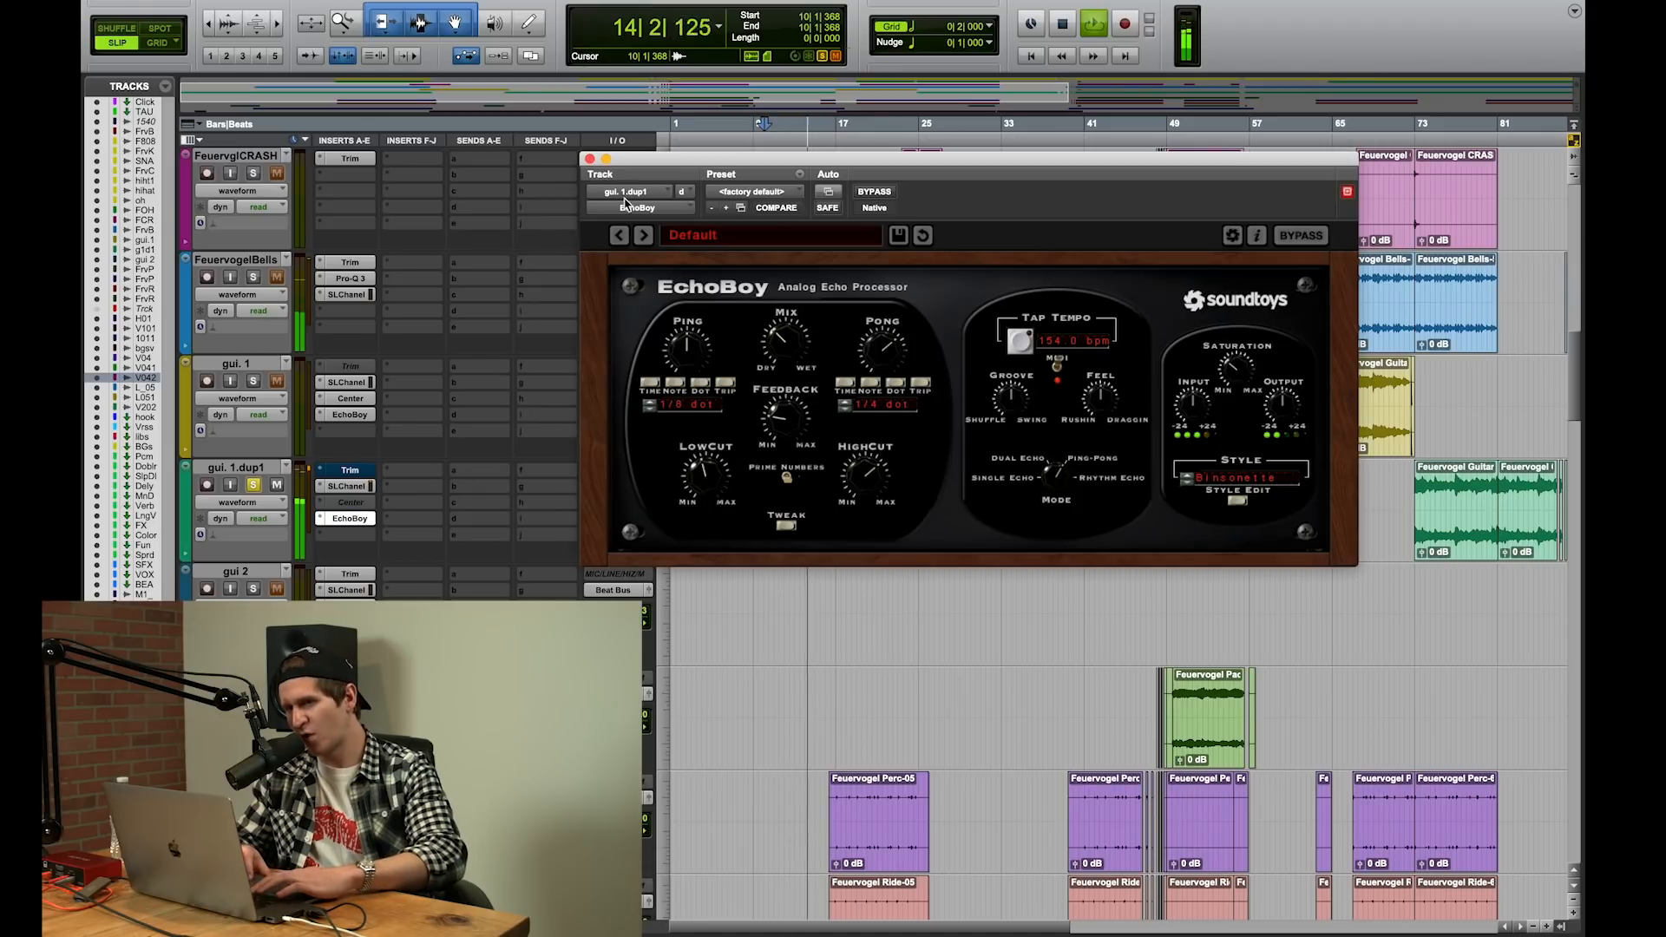
left_click(589, 159)
key("space")
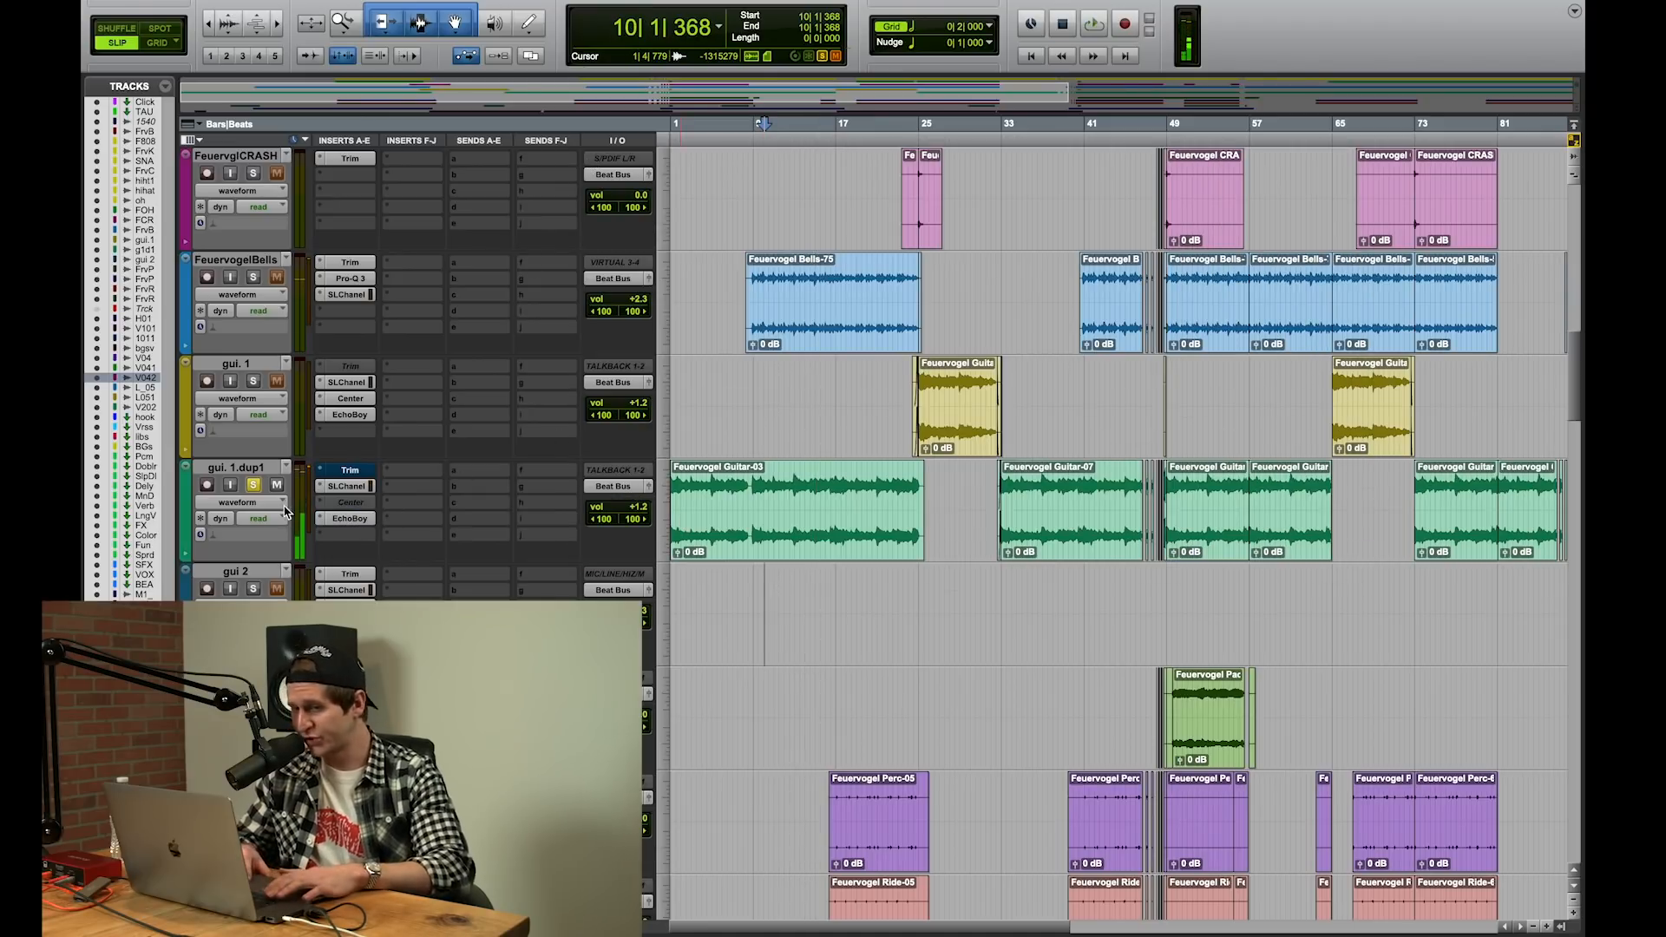
left_click(253, 485)
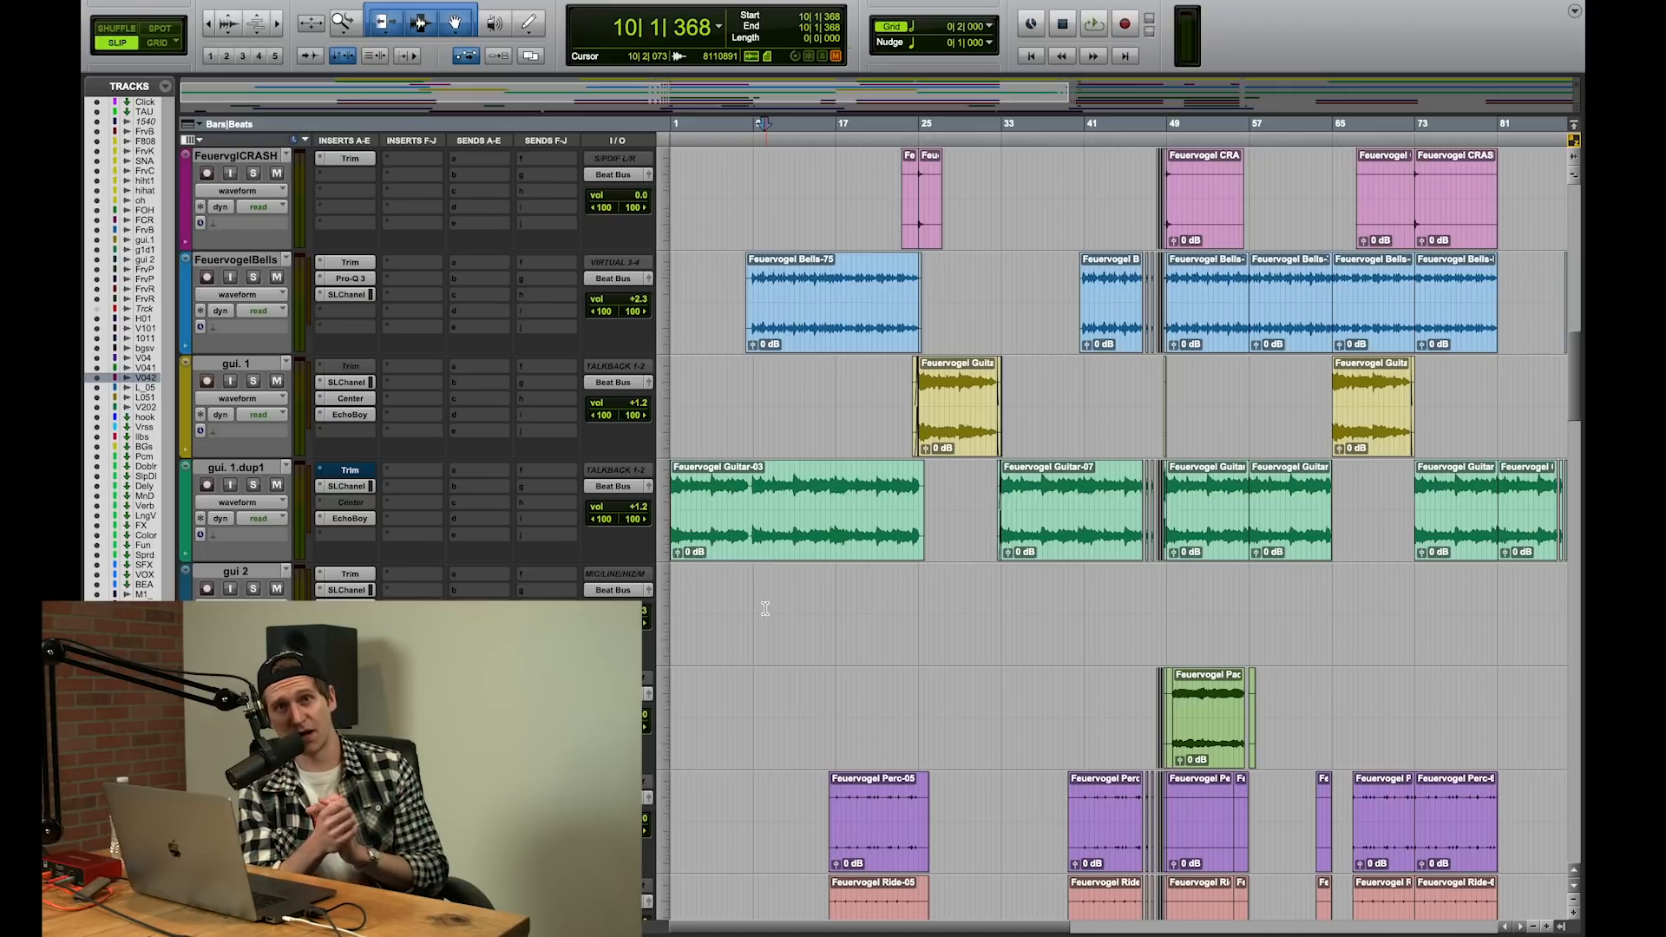
Step: Examine the Auto-Tune Pro settings on the HOOK_01 vocal track and close the plug-in
scroll(765, 609, "down", 6)
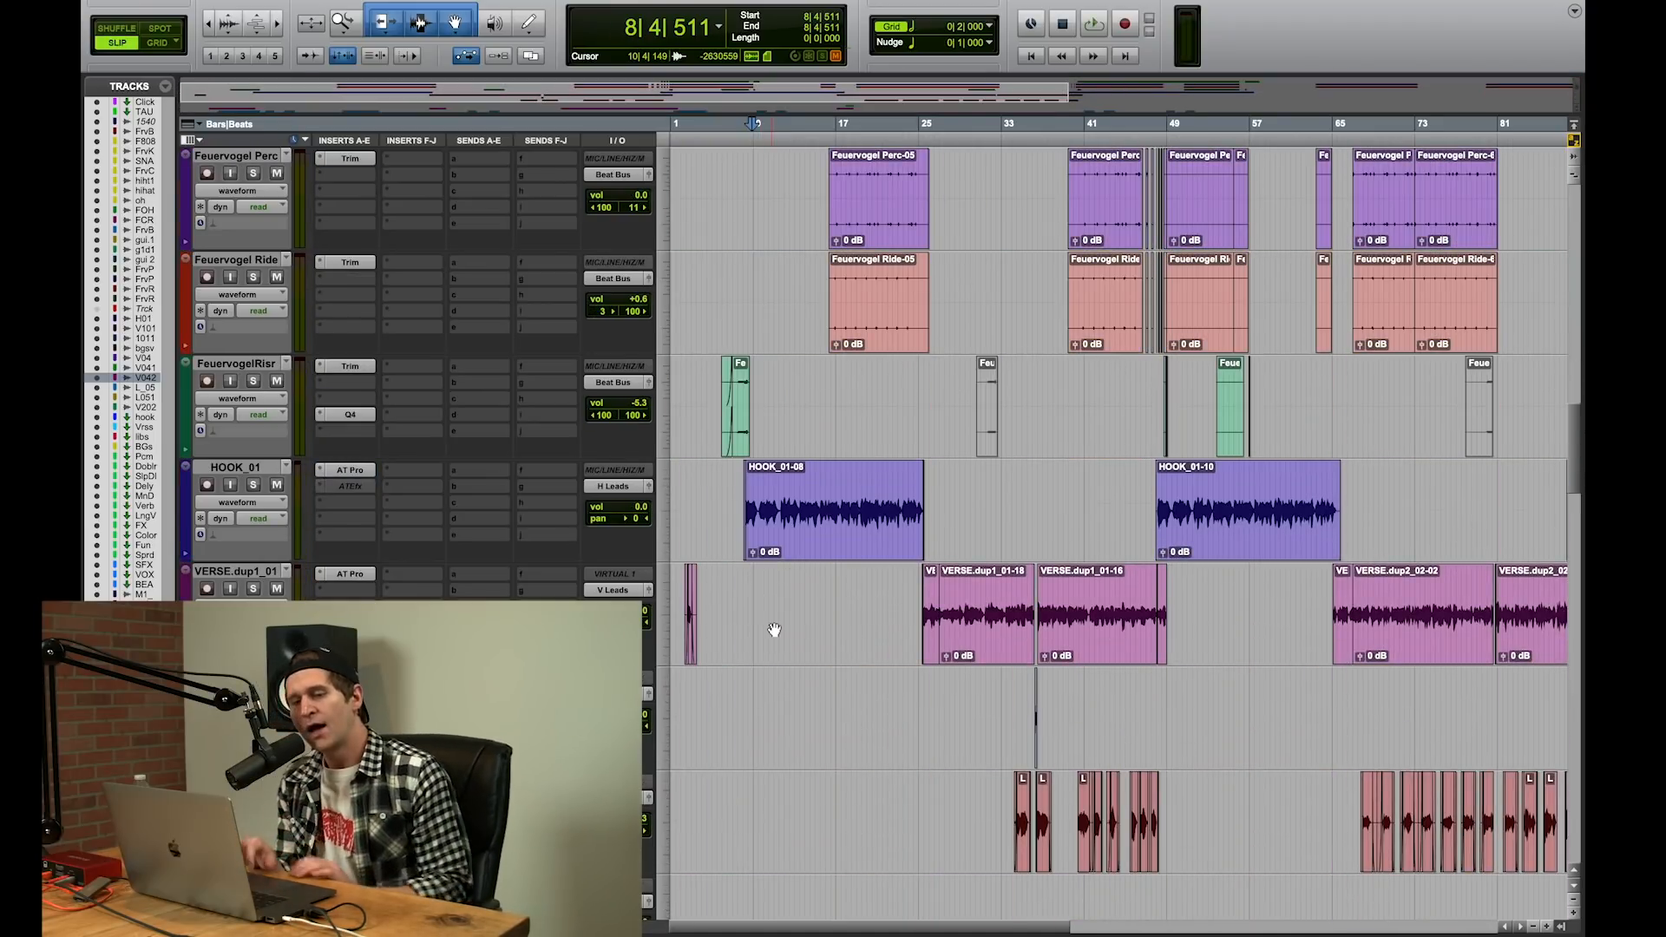
left_click(354, 470)
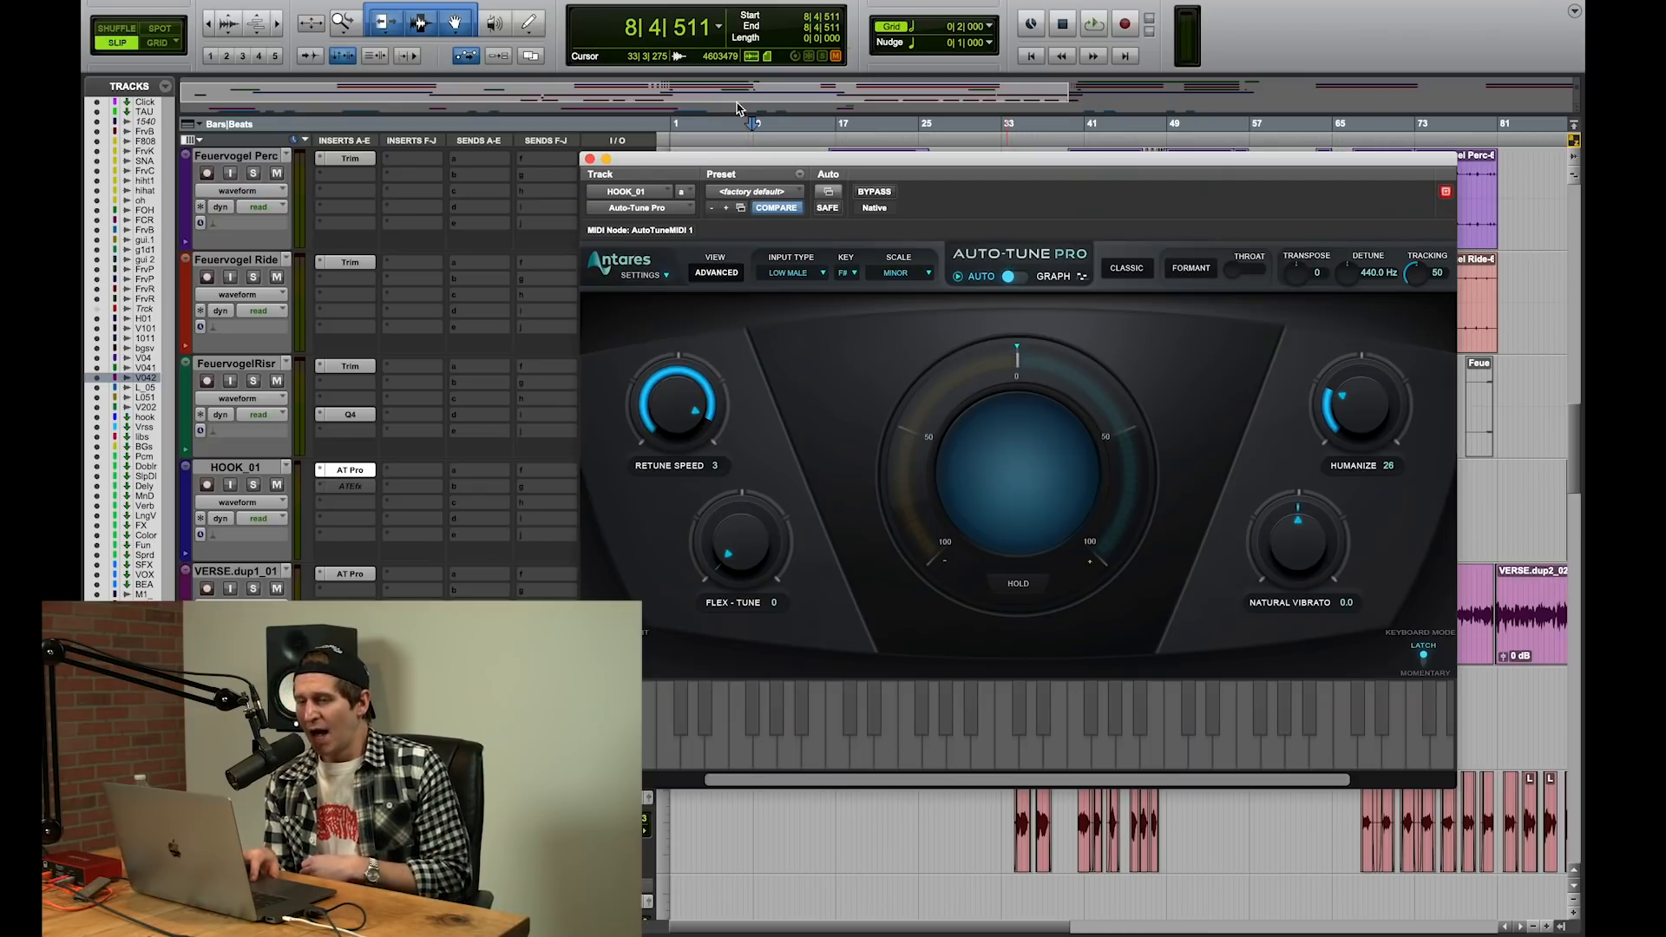
left_click(590, 159)
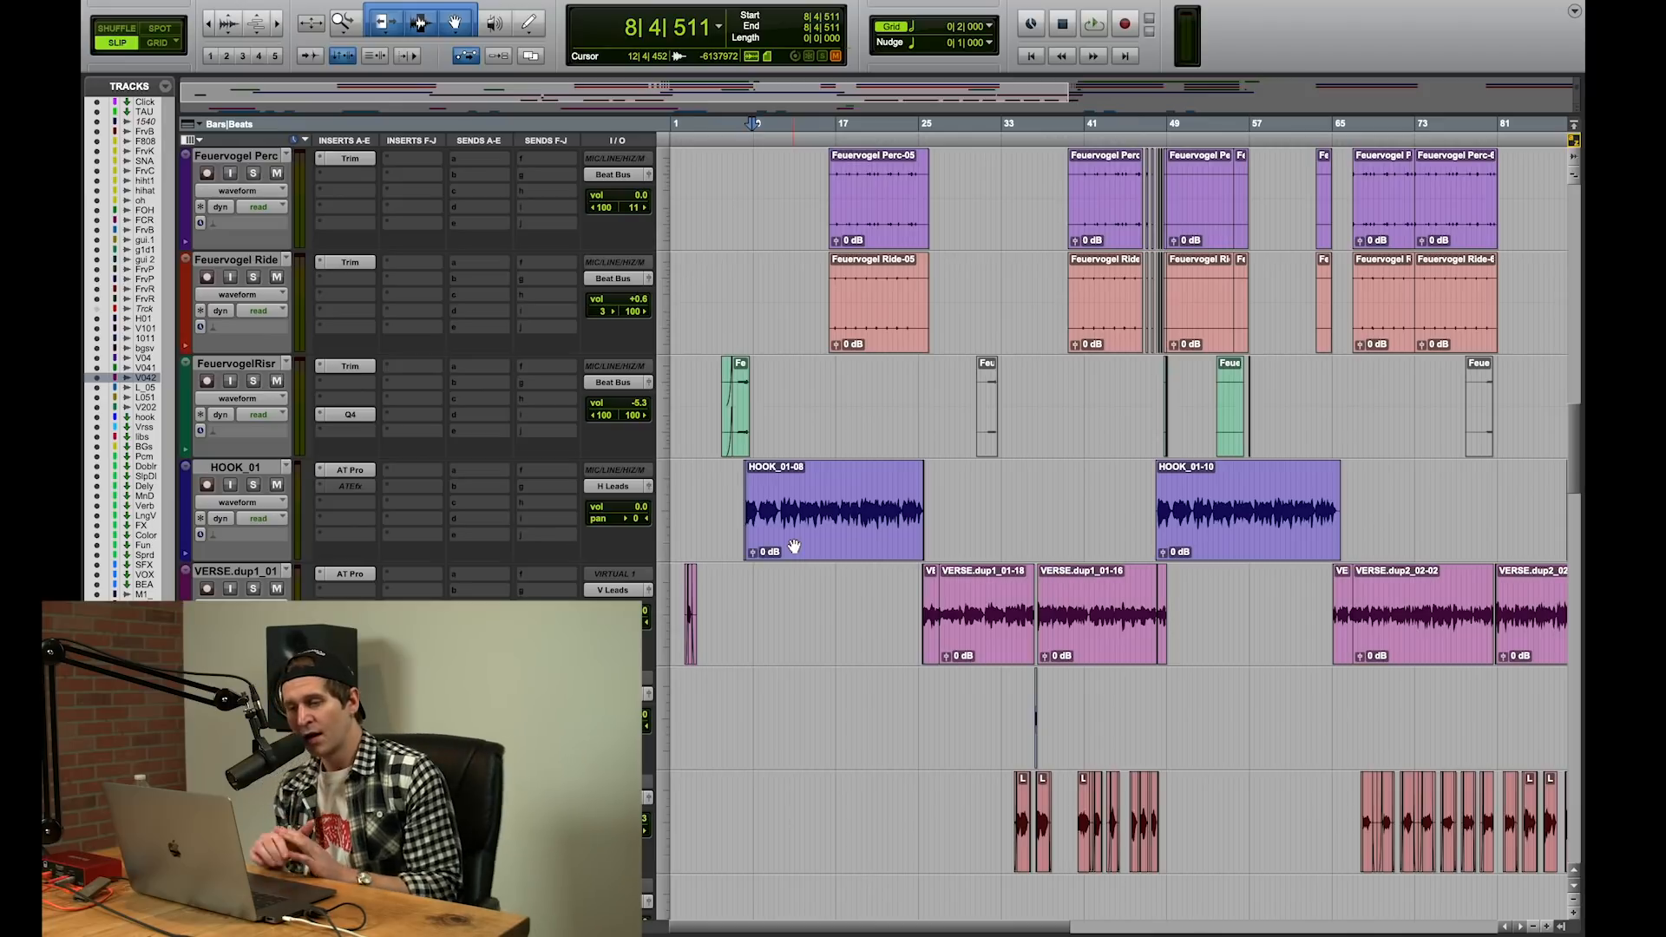
Step: Select the hook aux track below the lead, background and ad-lib vocal tracks
scroll(794, 547, "down", 2)
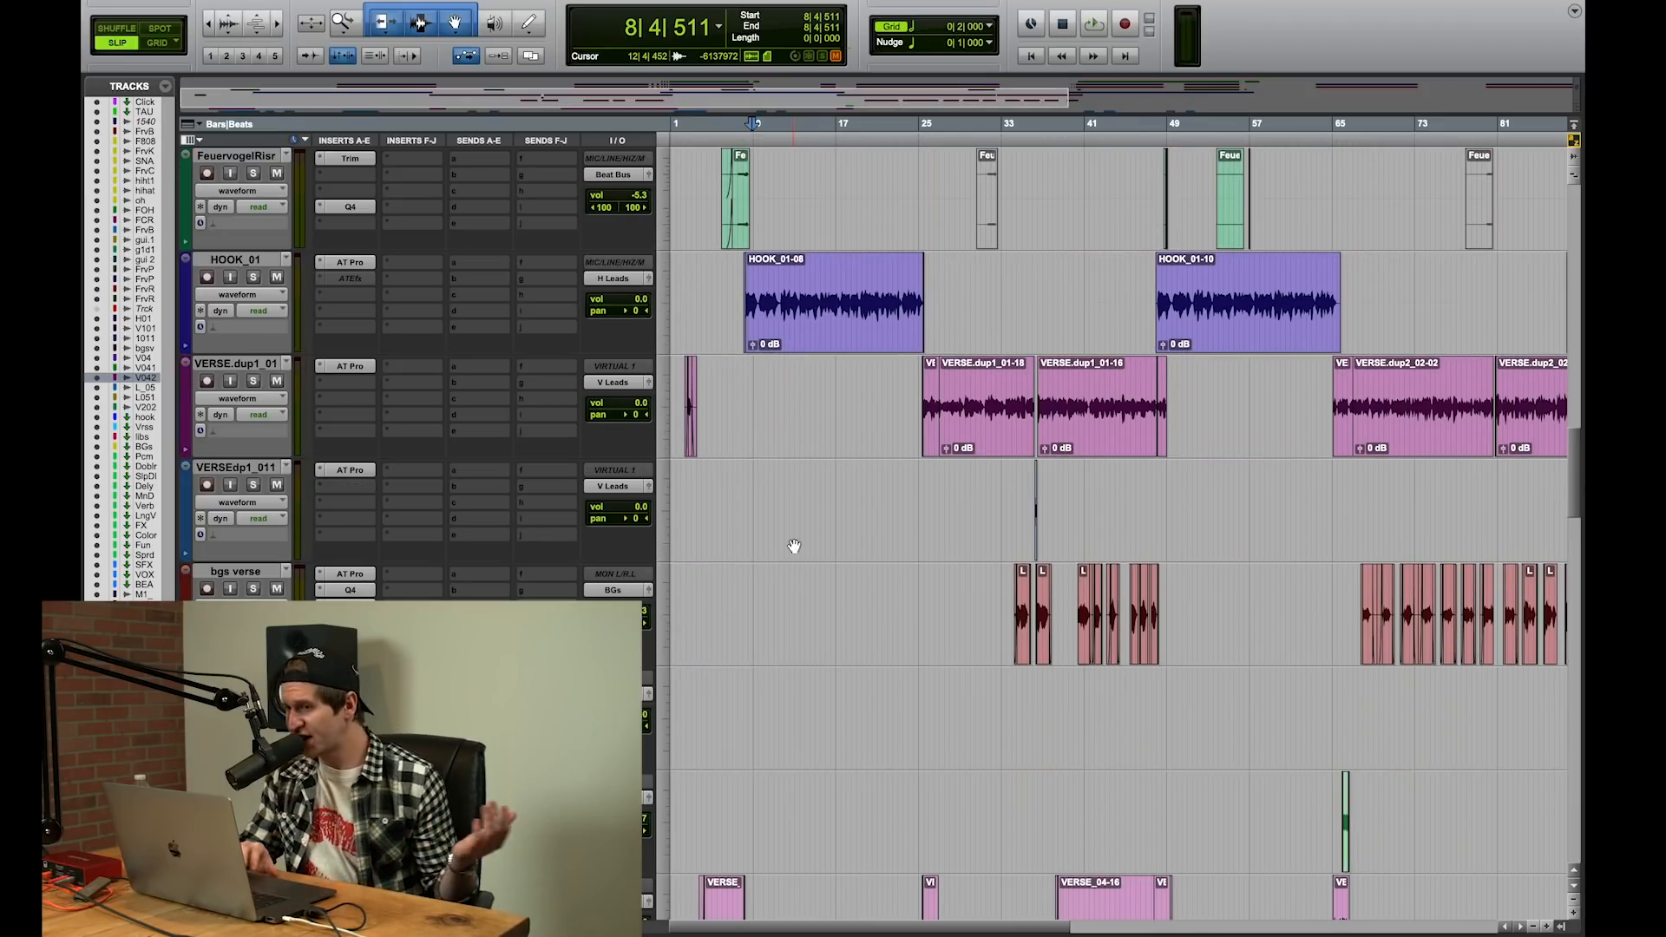
scroll(793, 546, "down", 5)
scroll(794, 546, "down", 1)
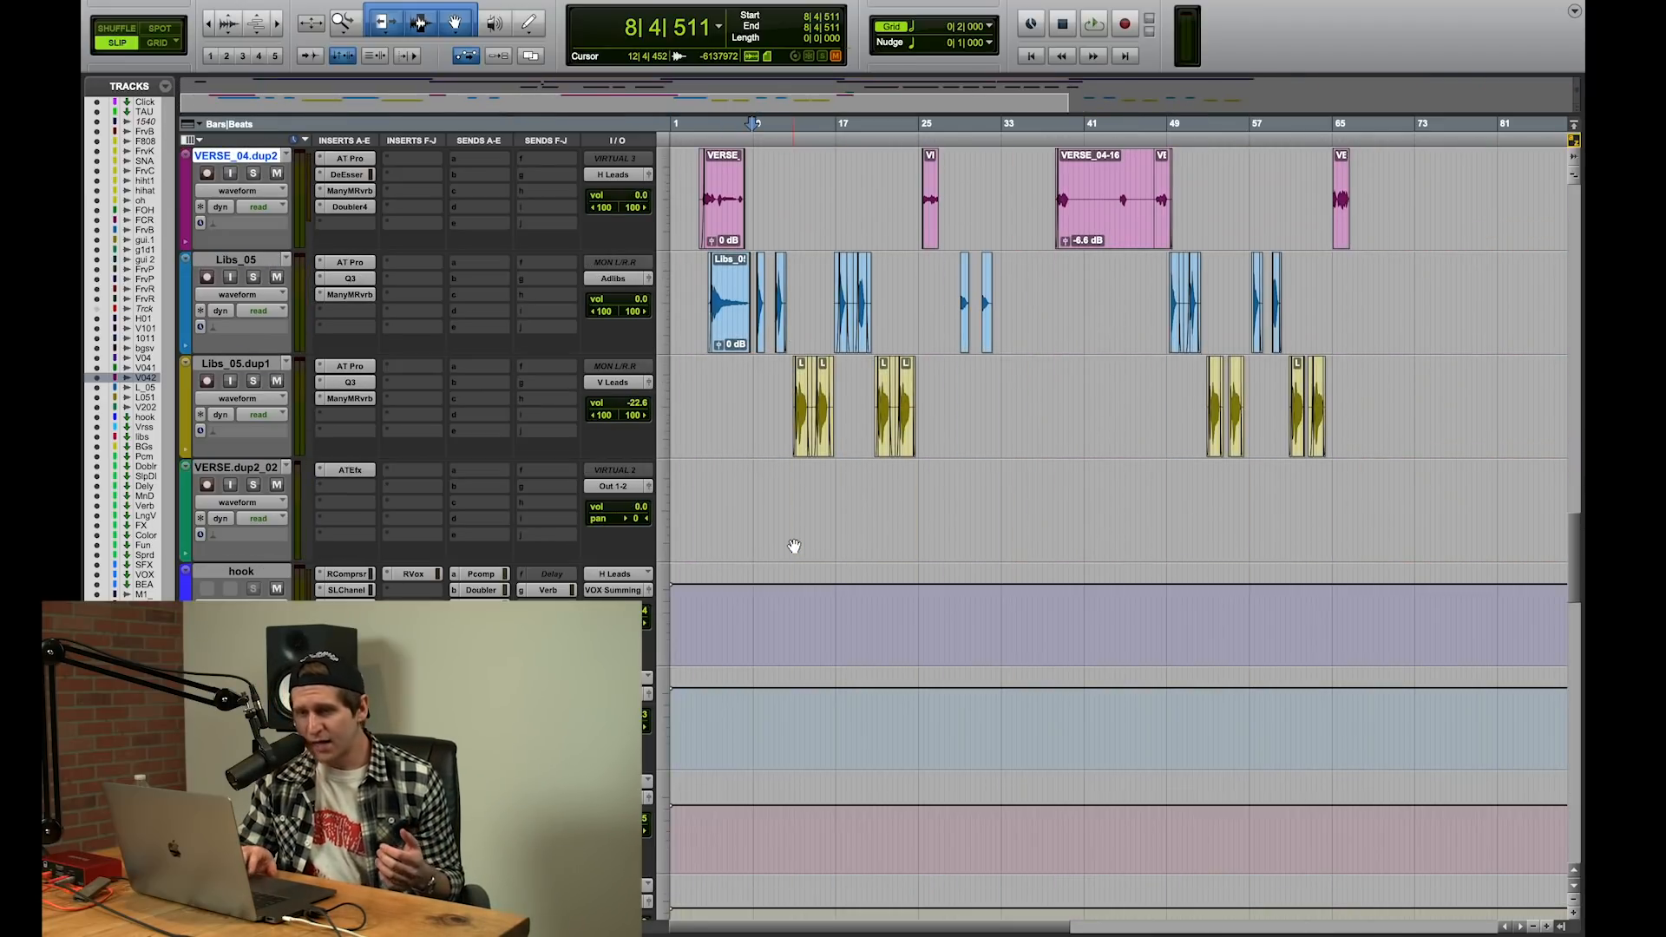
left_click(266, 574)
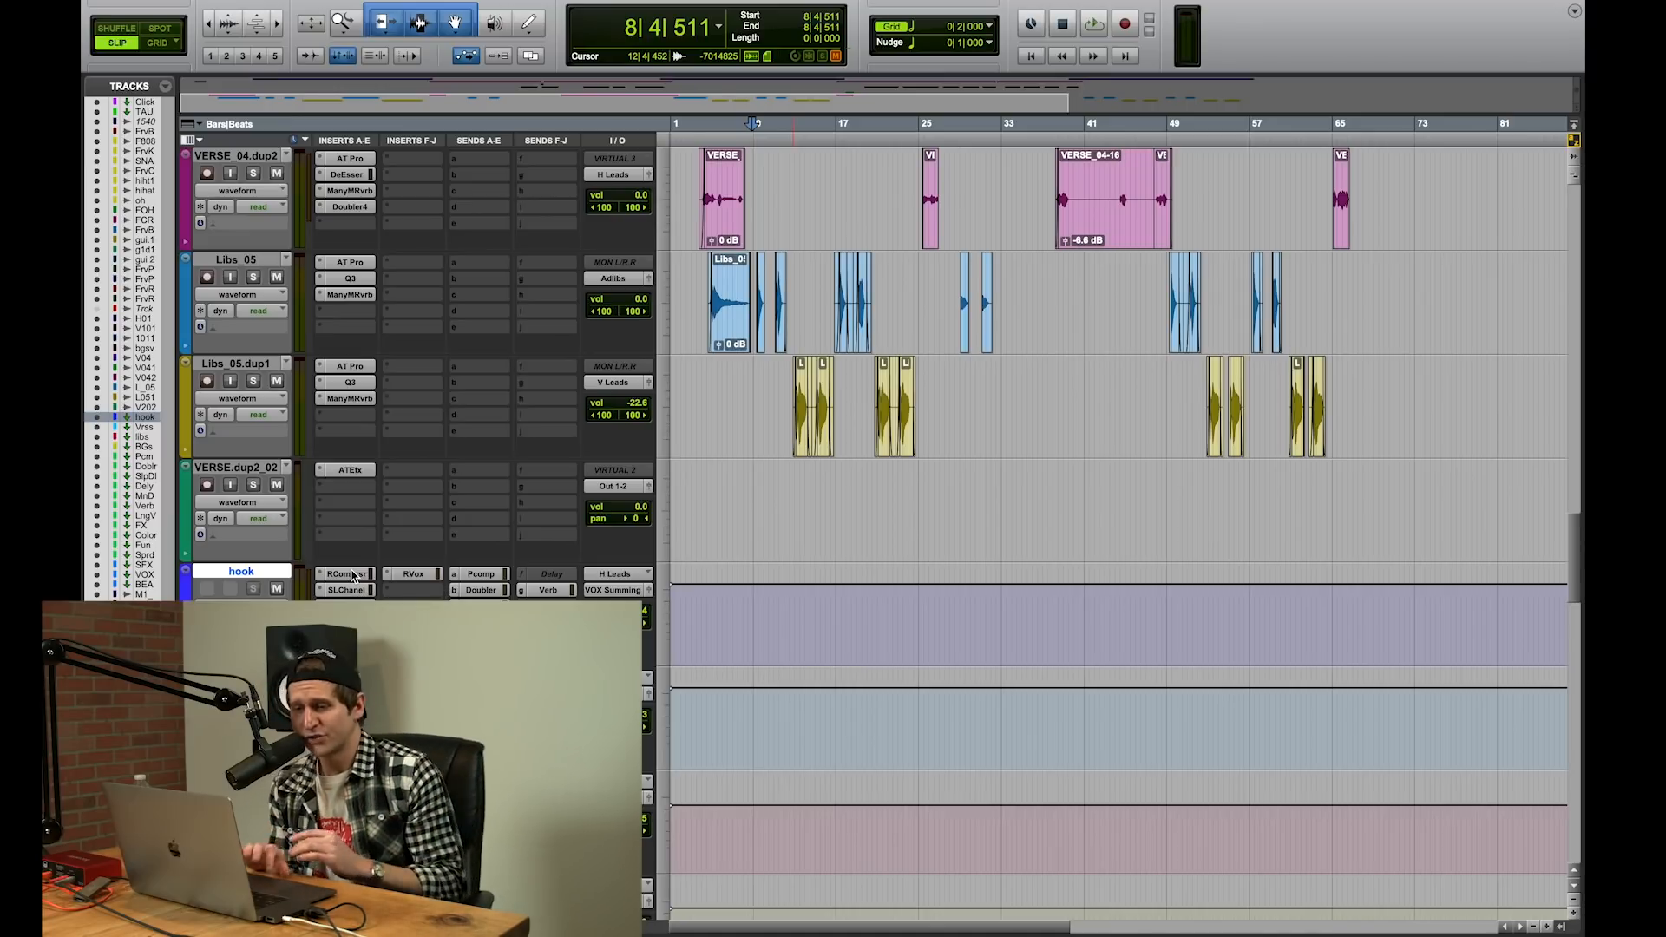
Step: Play into the hook from bar 7 beat 4 and open the Renaissance Compressor on the hook aux track
left_click(715, 390)
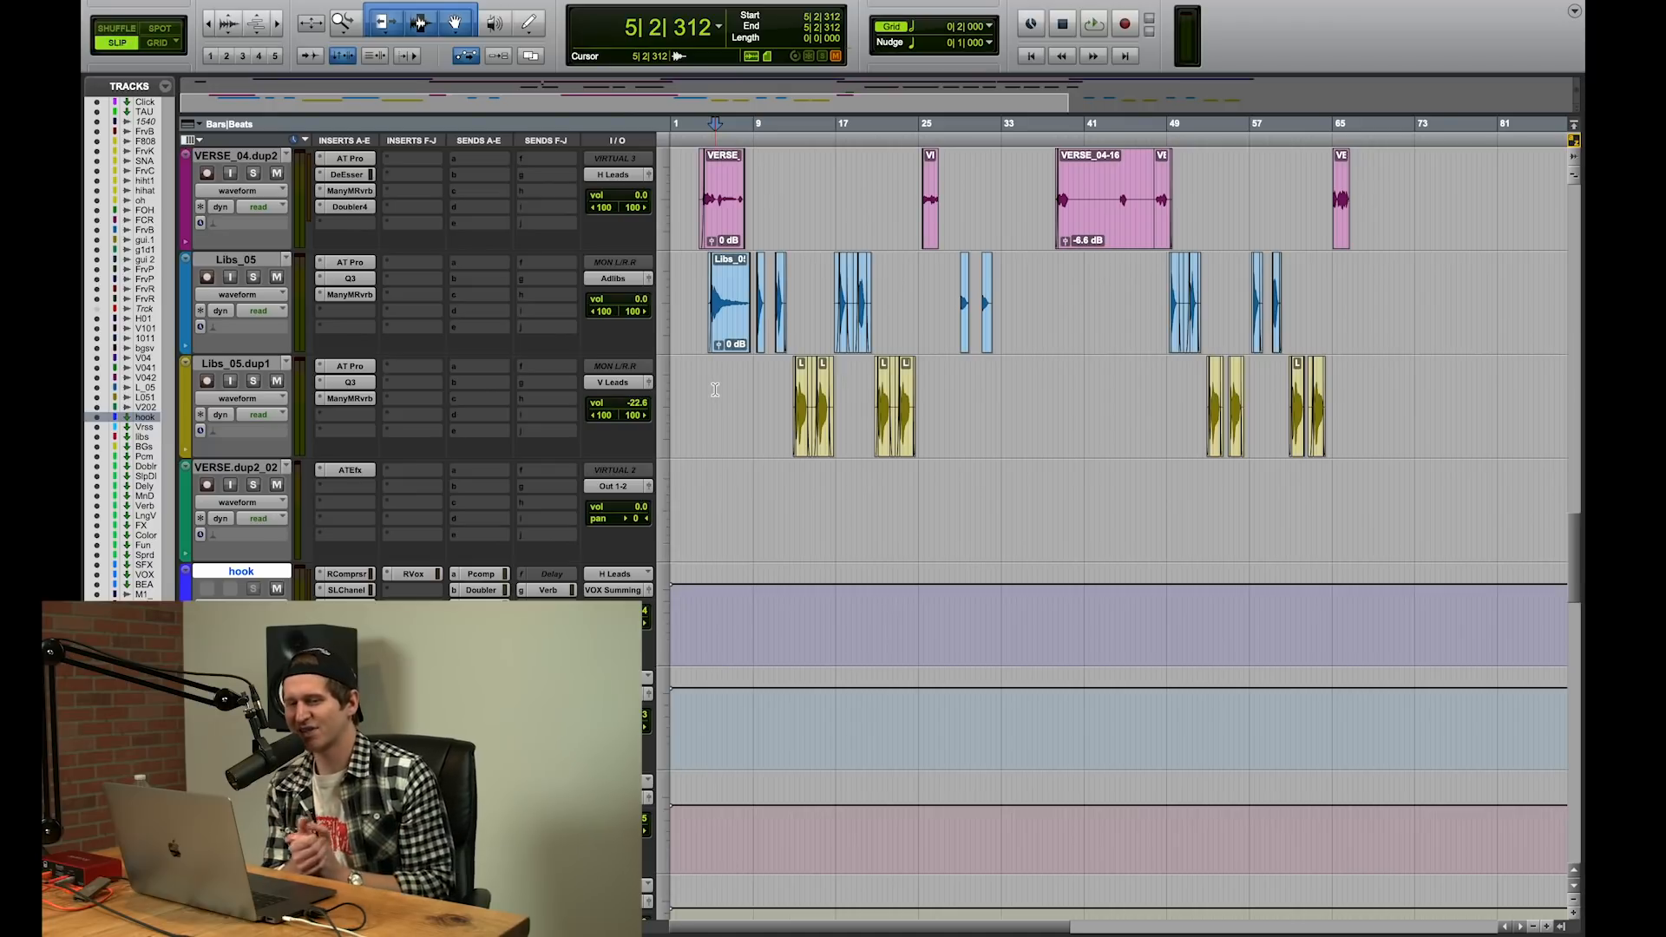
scroll(715, 390, "up", 5)
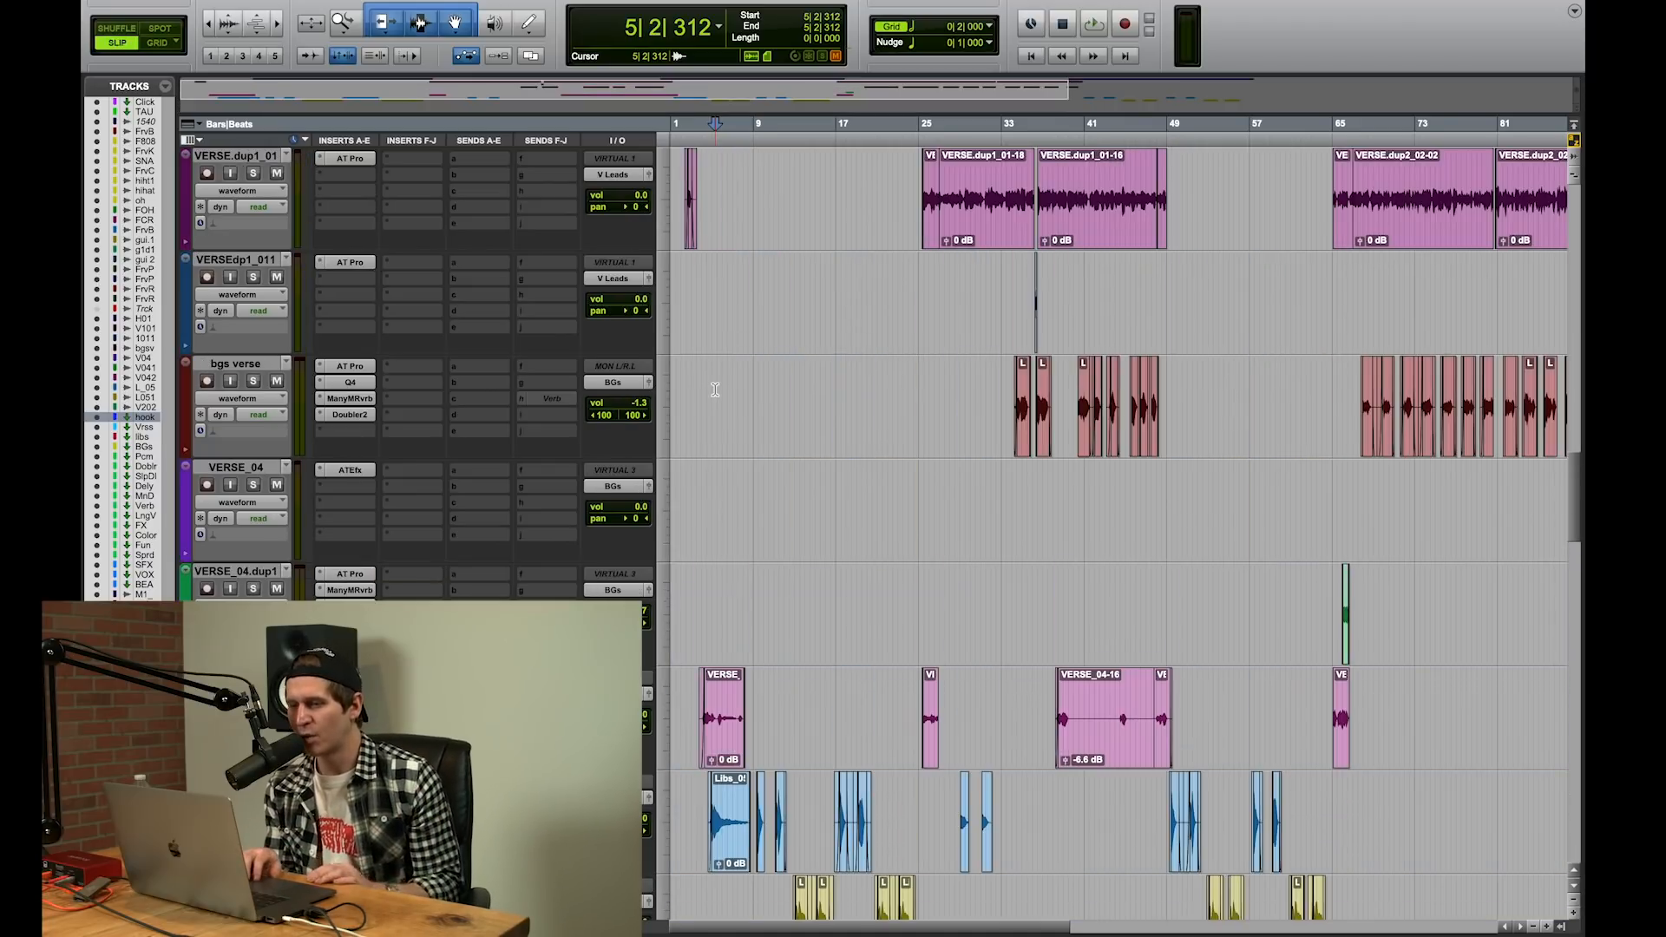
scroll(715, 389, "right", 2)
scroll(735, 533, "up", 4)
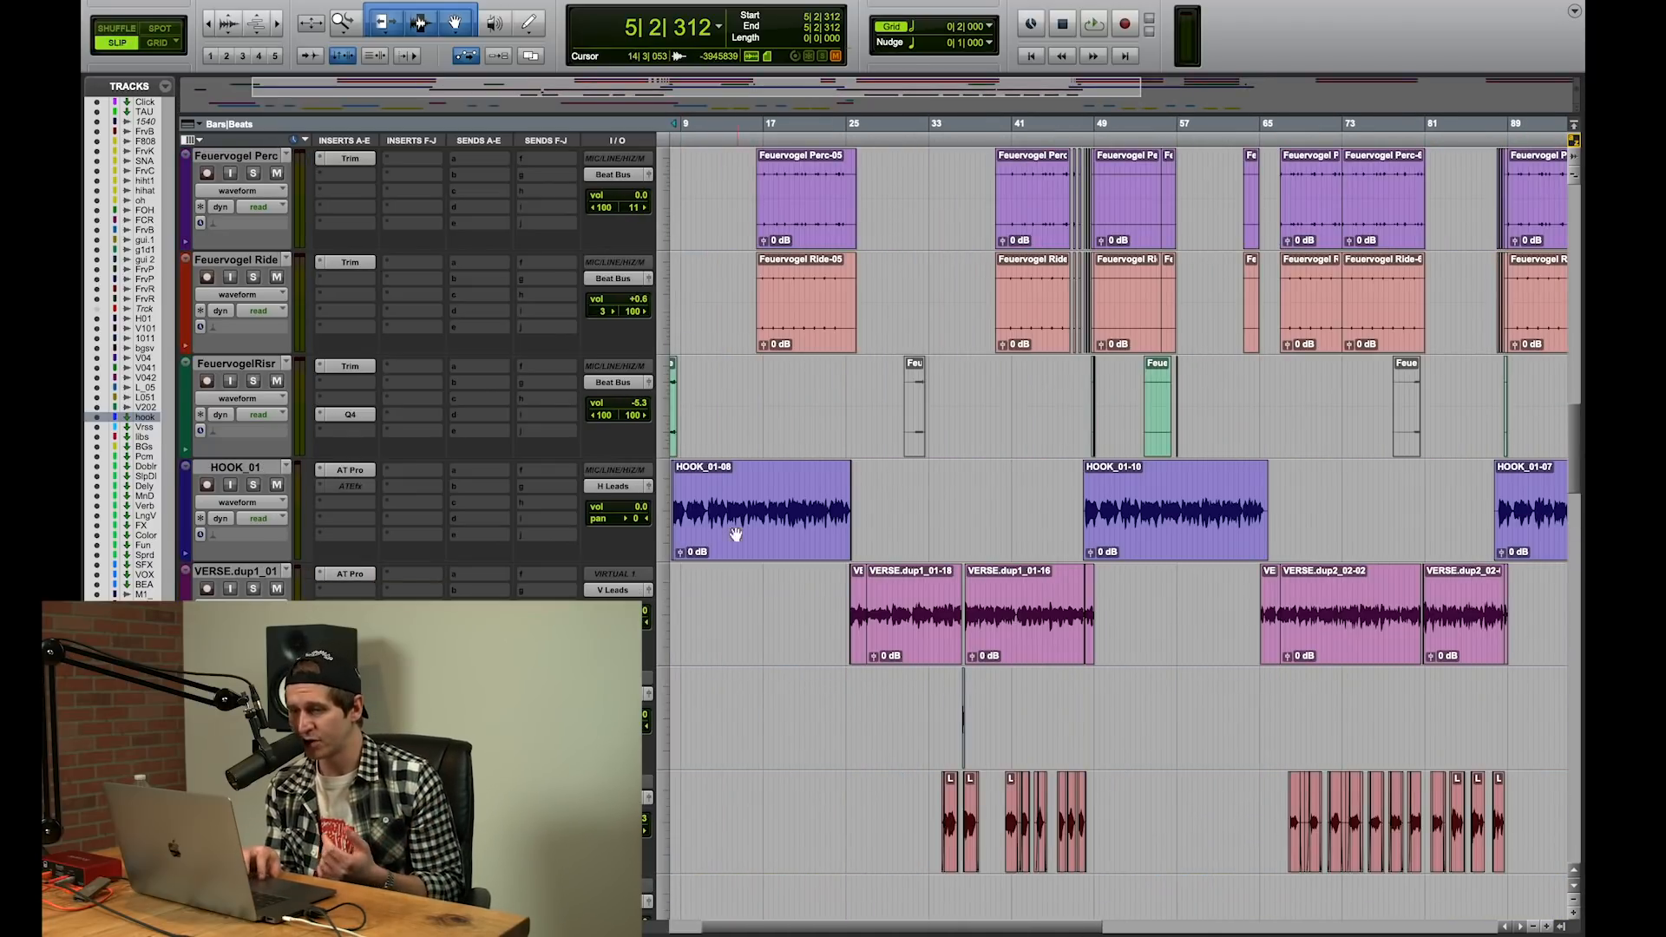
scroll(735, 534, "left", 2)
scroll(735, 546, "down", 2)
left_click(742, 395)
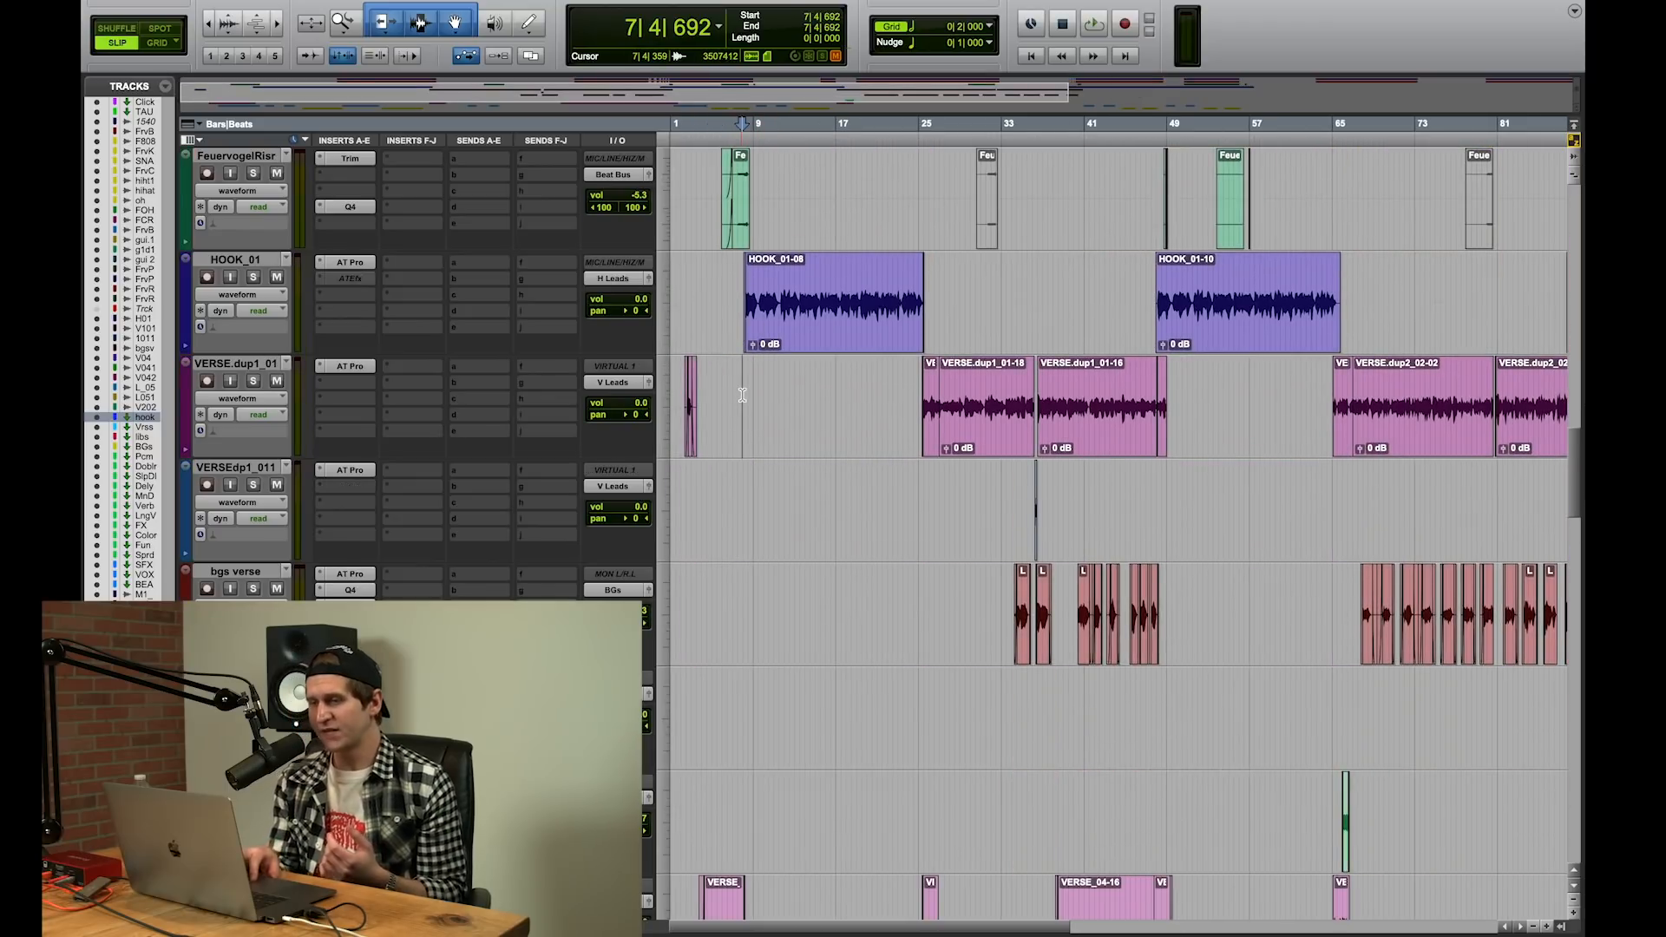
key("space")
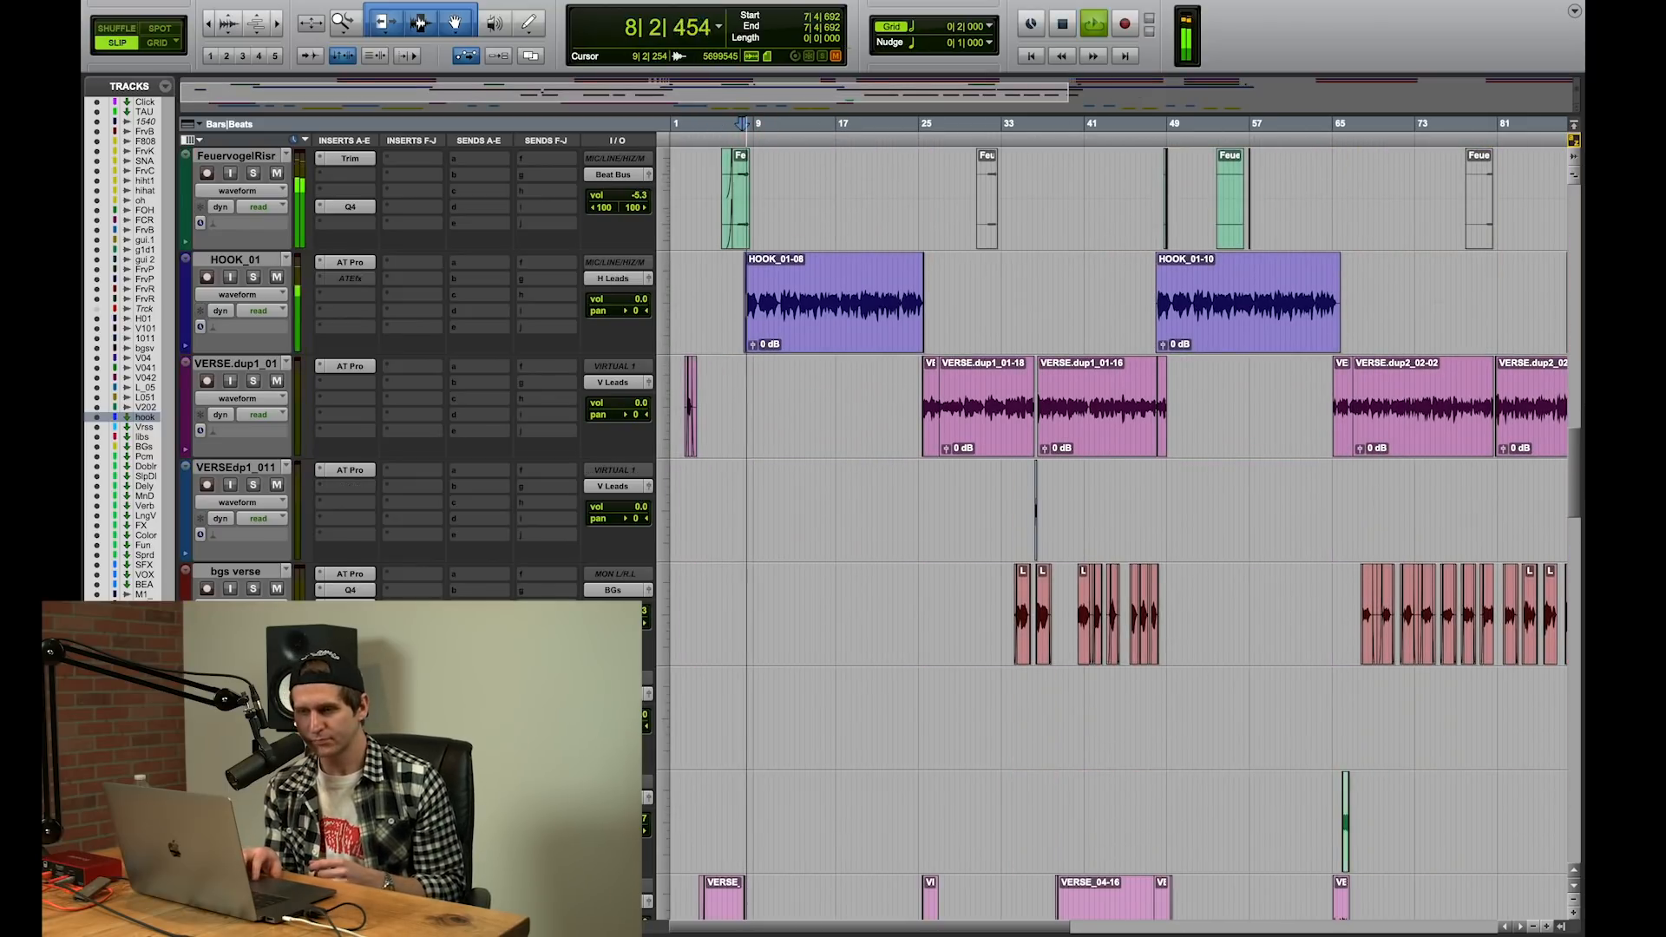
scroll(742, 395, "down", 6)
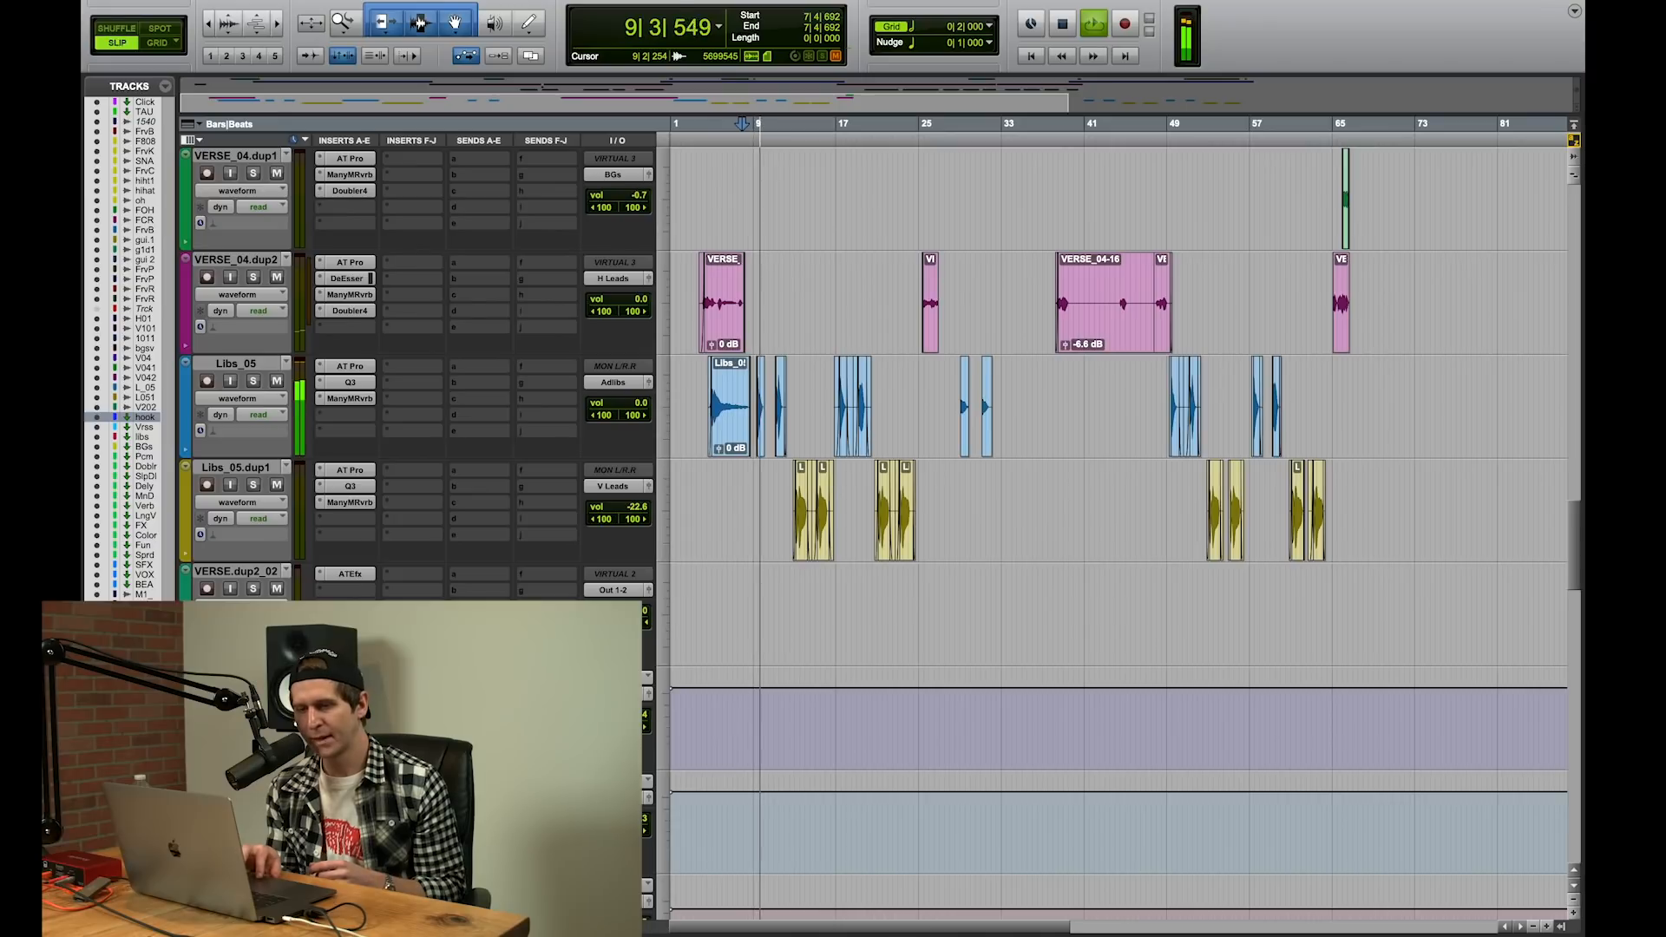
left_click(349, 678)
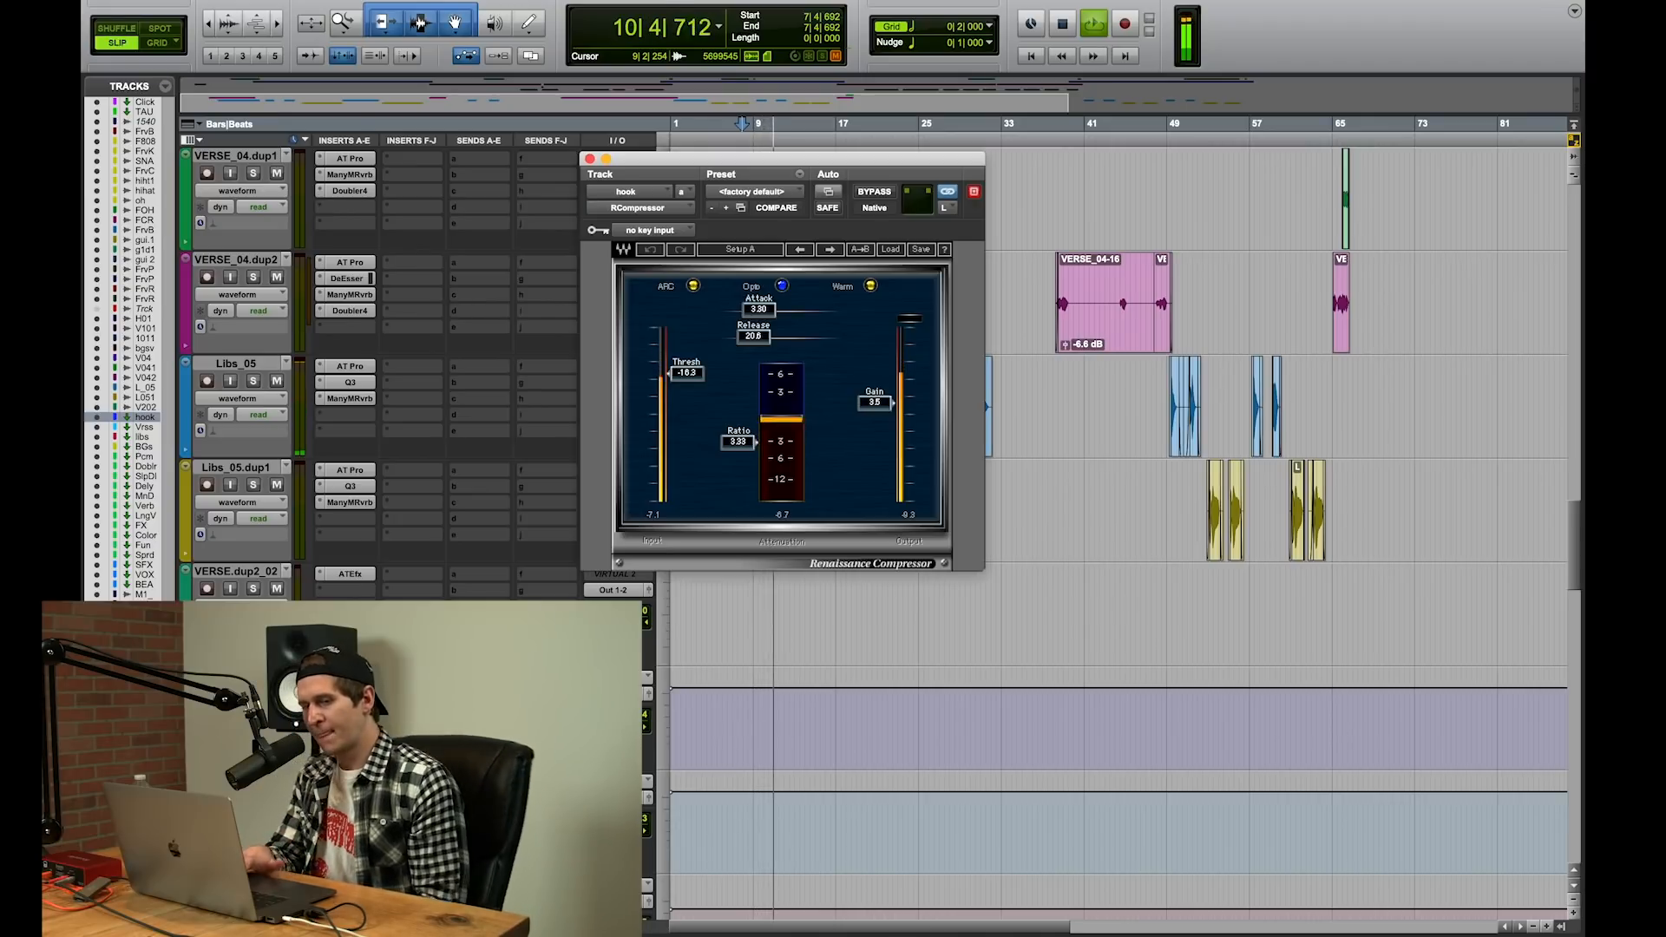
Step: Stop playback, open the SSL E-Channel on the hook aux track and audition the hook through it from bar 7 beat 4
key("space")
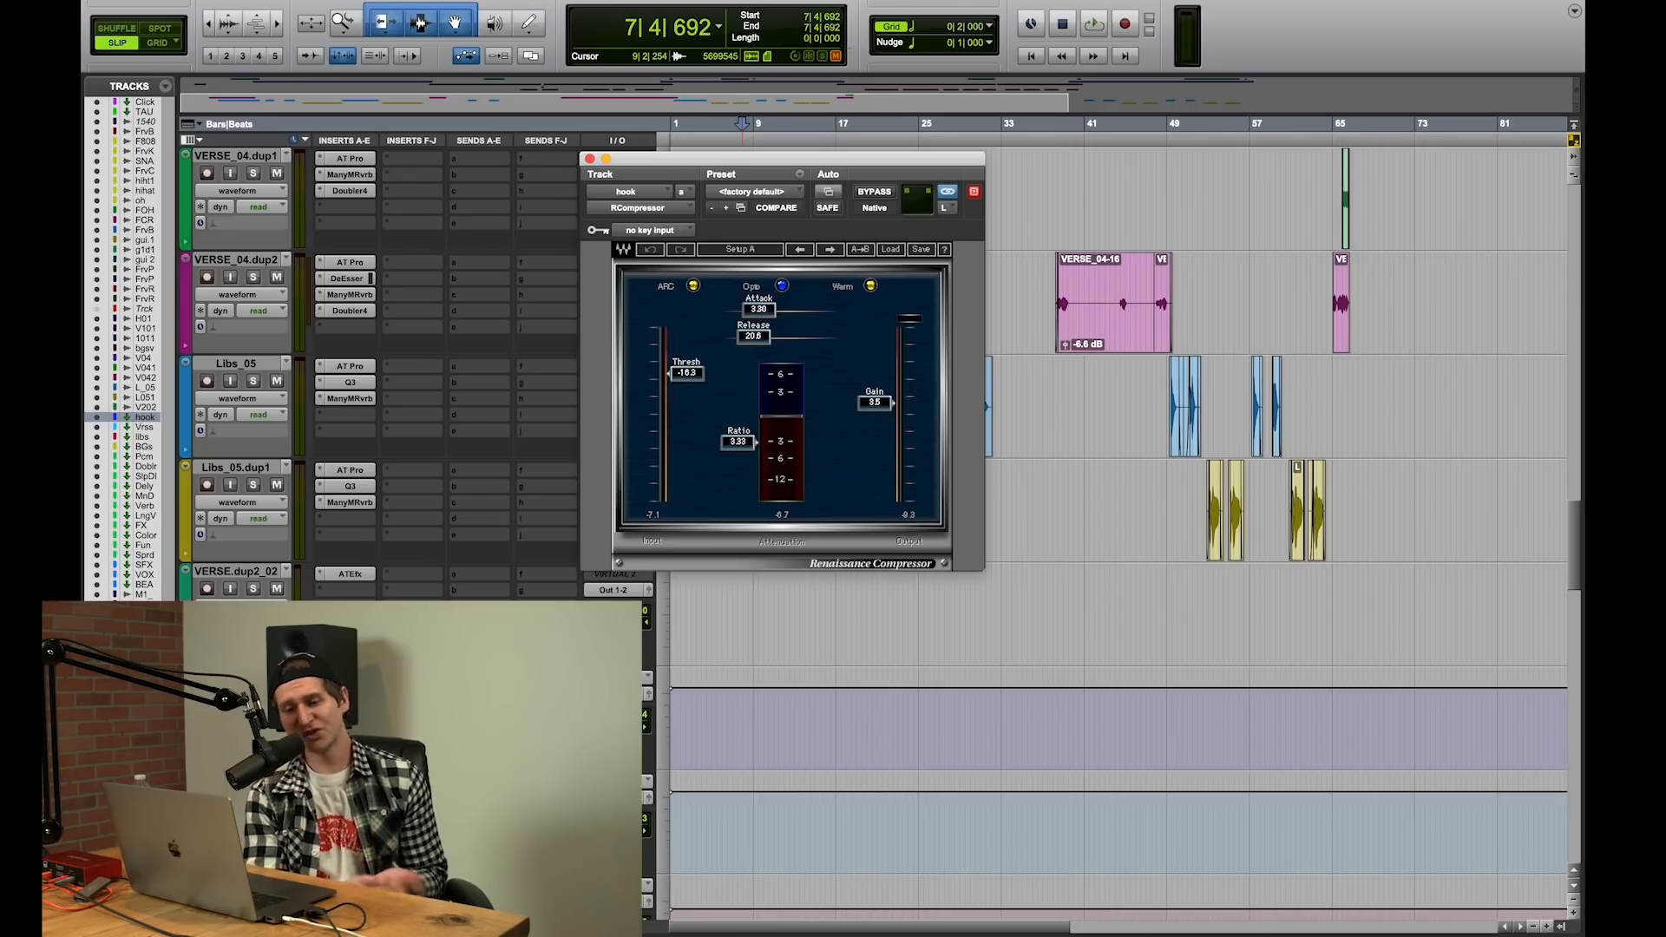
left_click(350, 694)
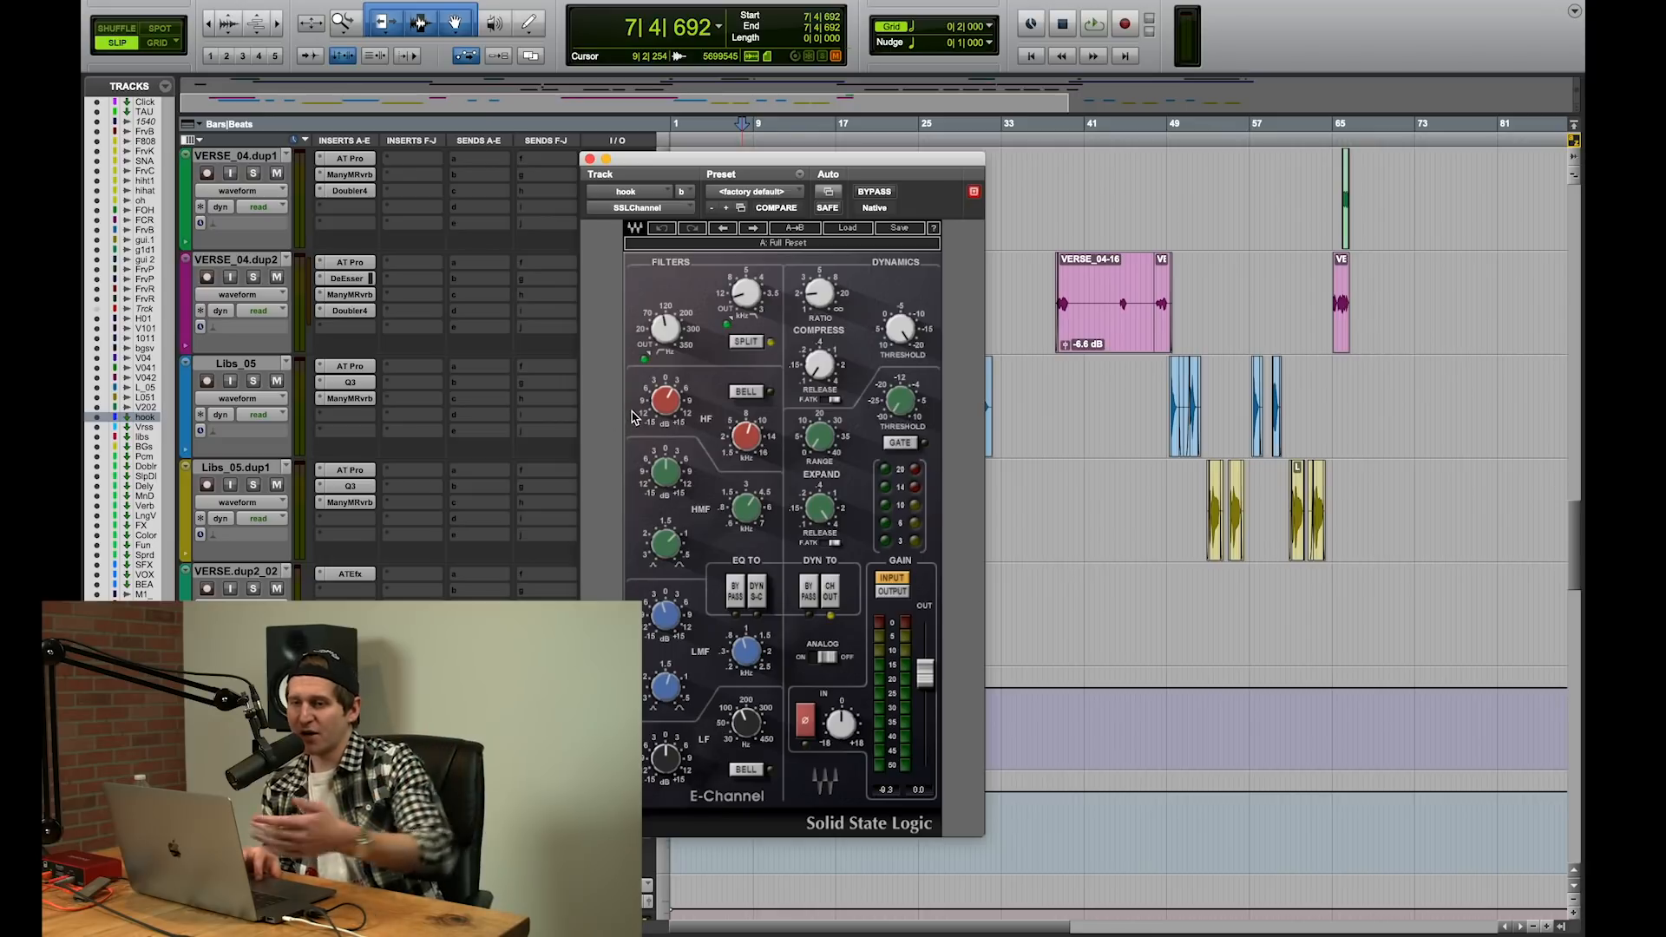
left_click(751, 299)
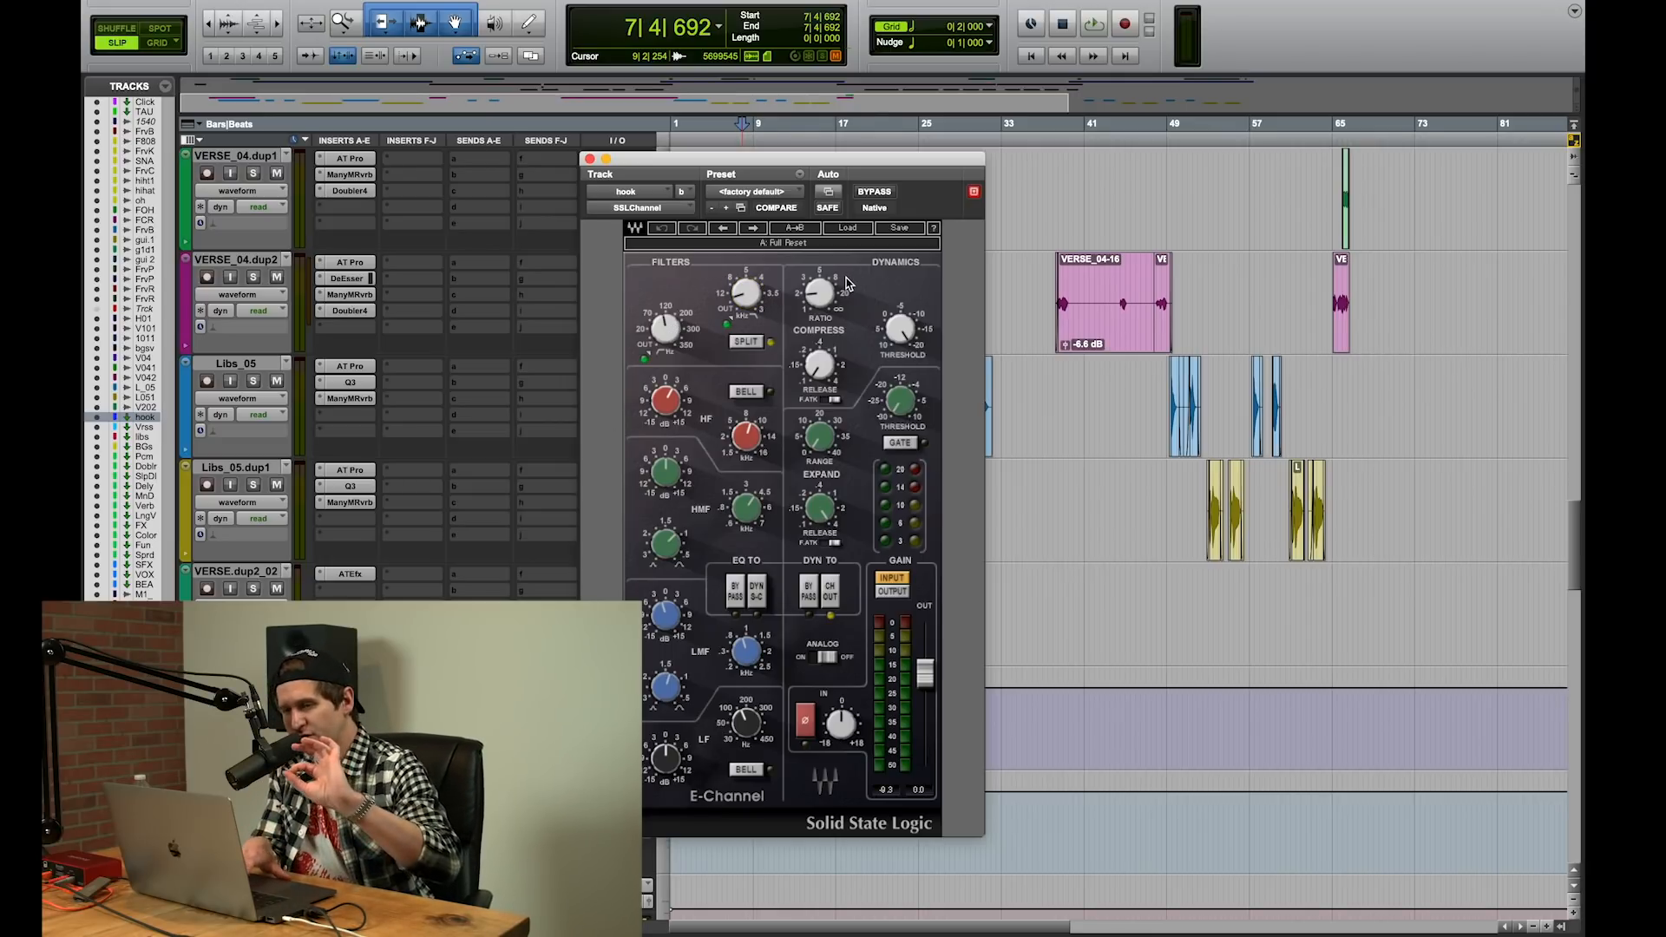
key("space")
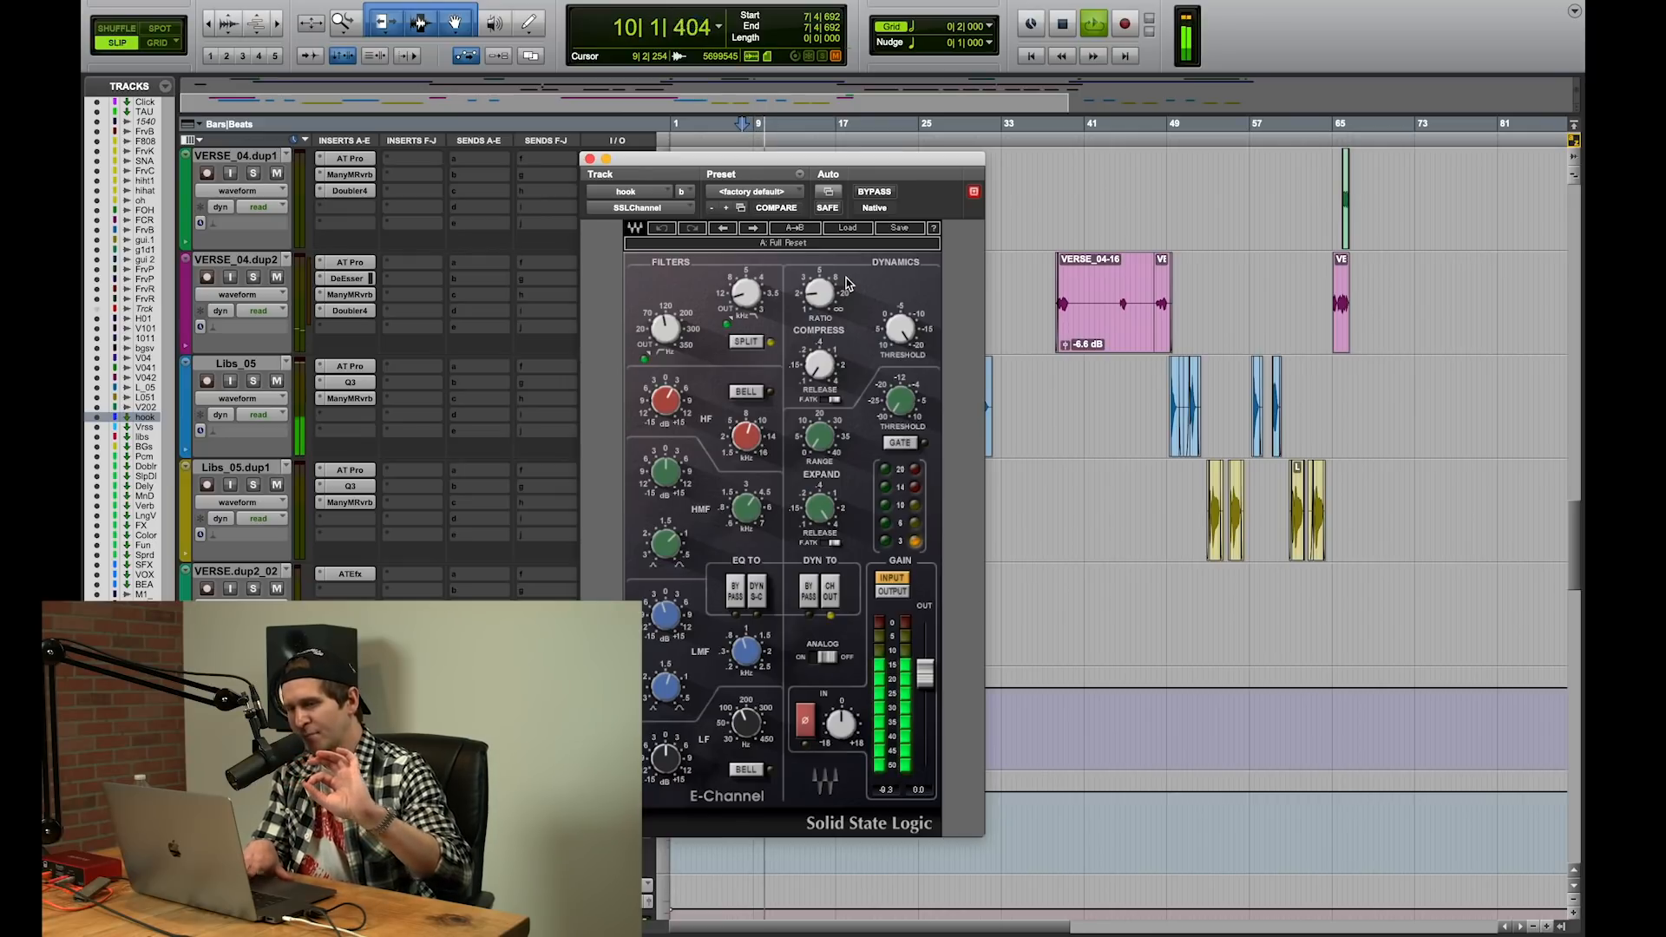
key("space")
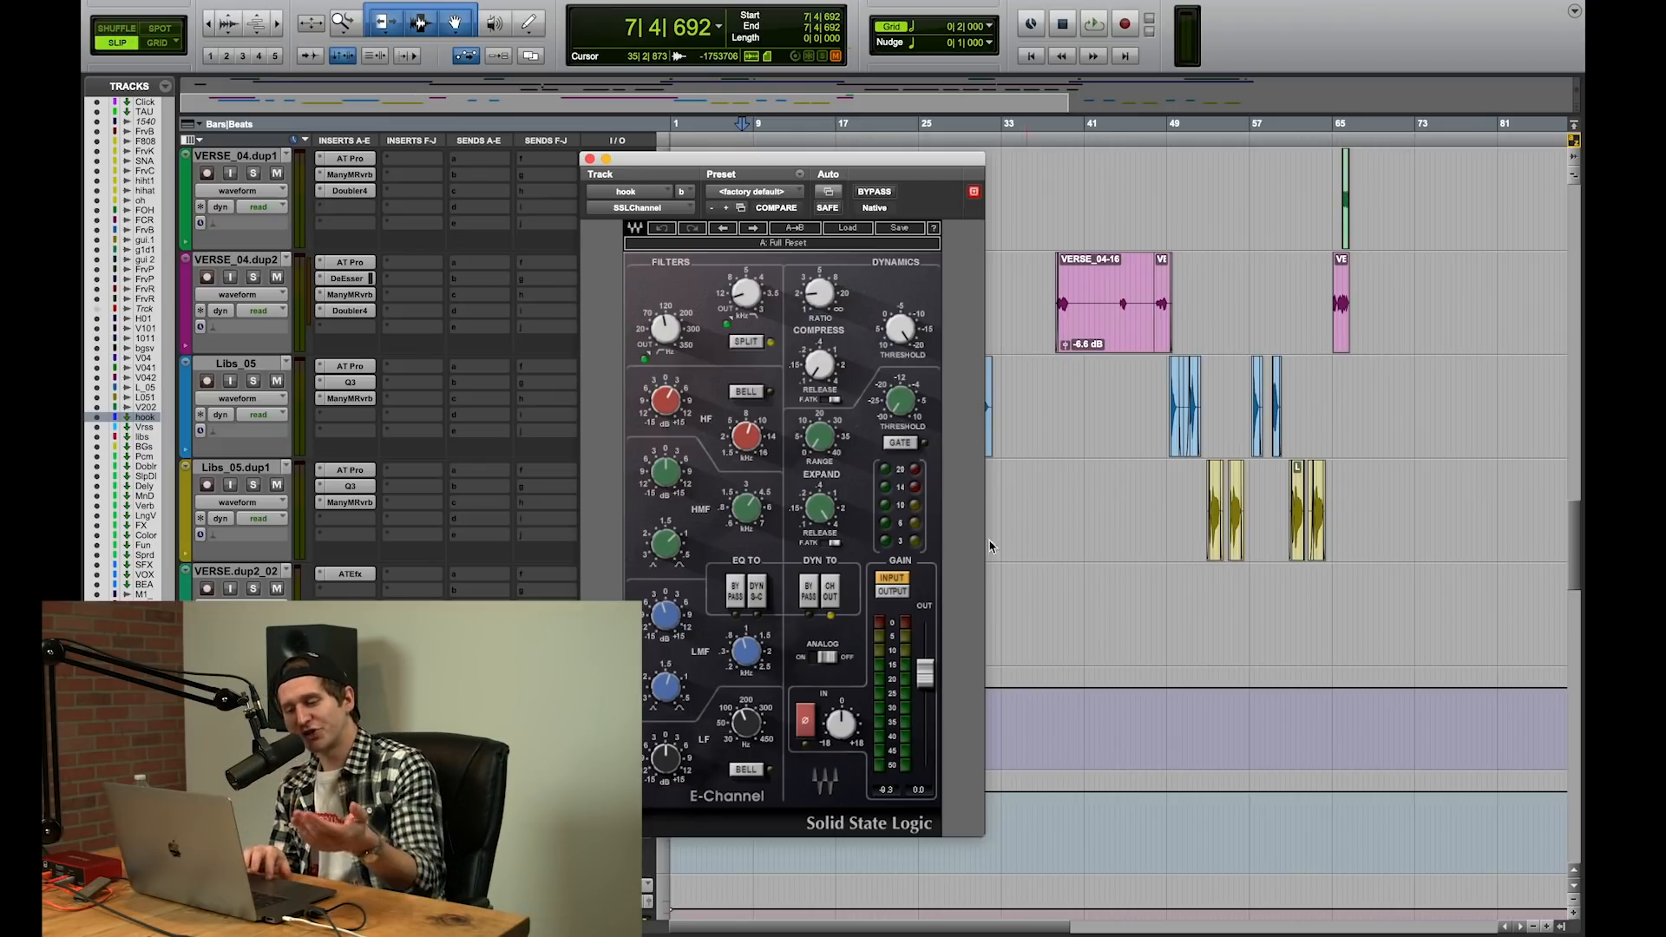
key("space")
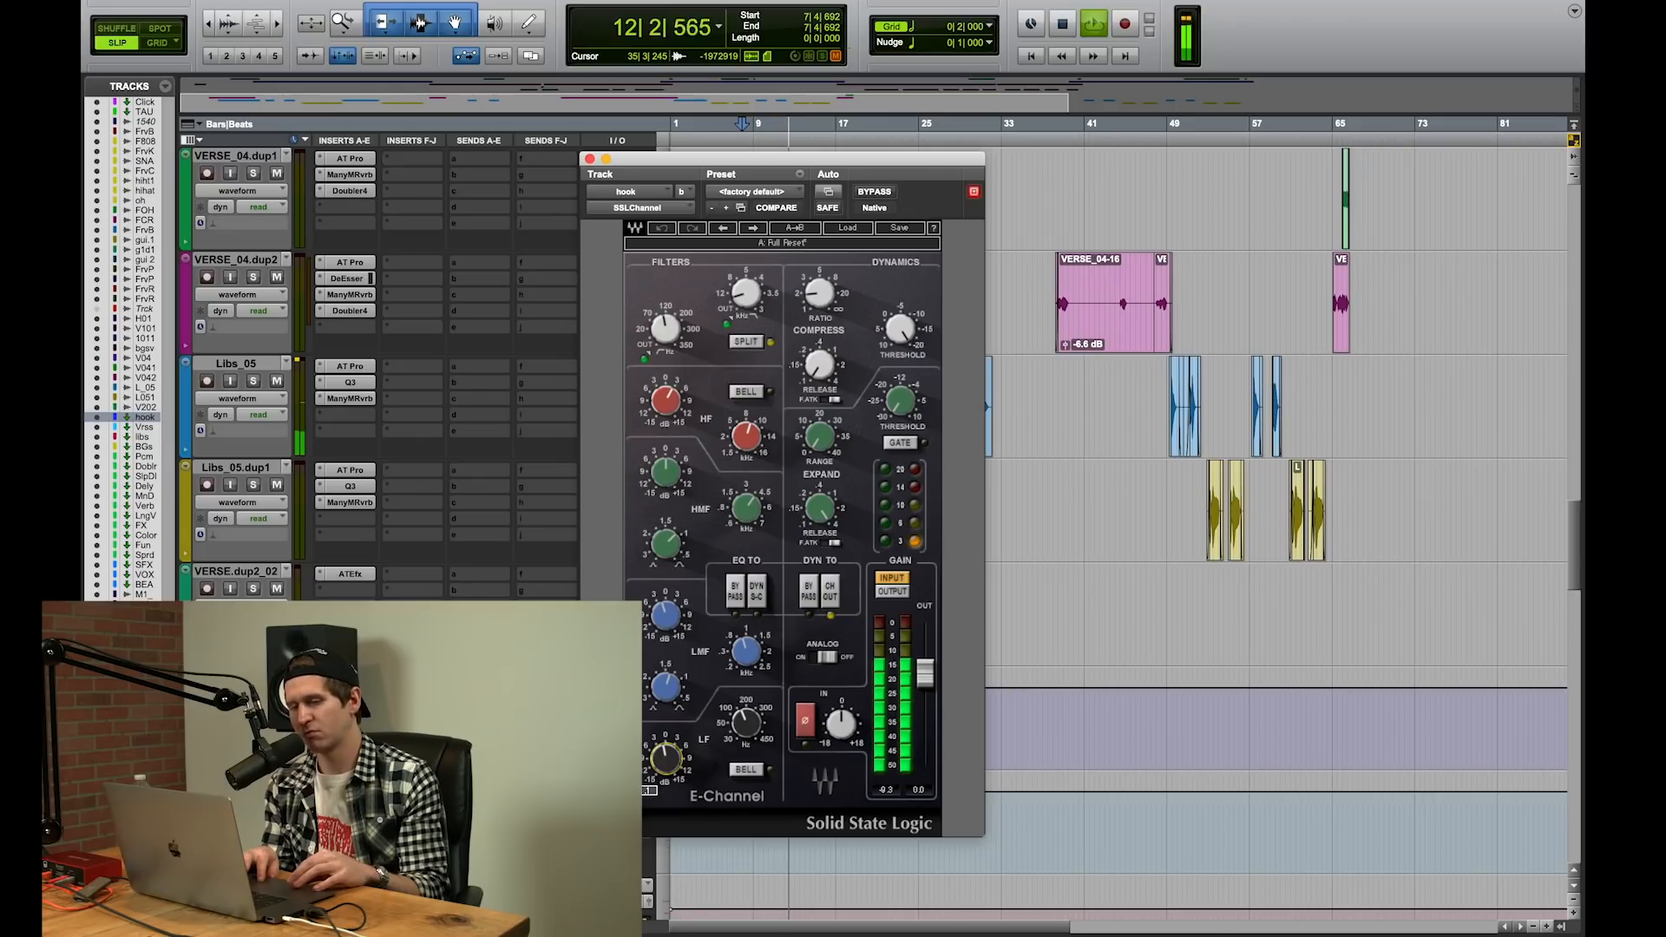
key("space")
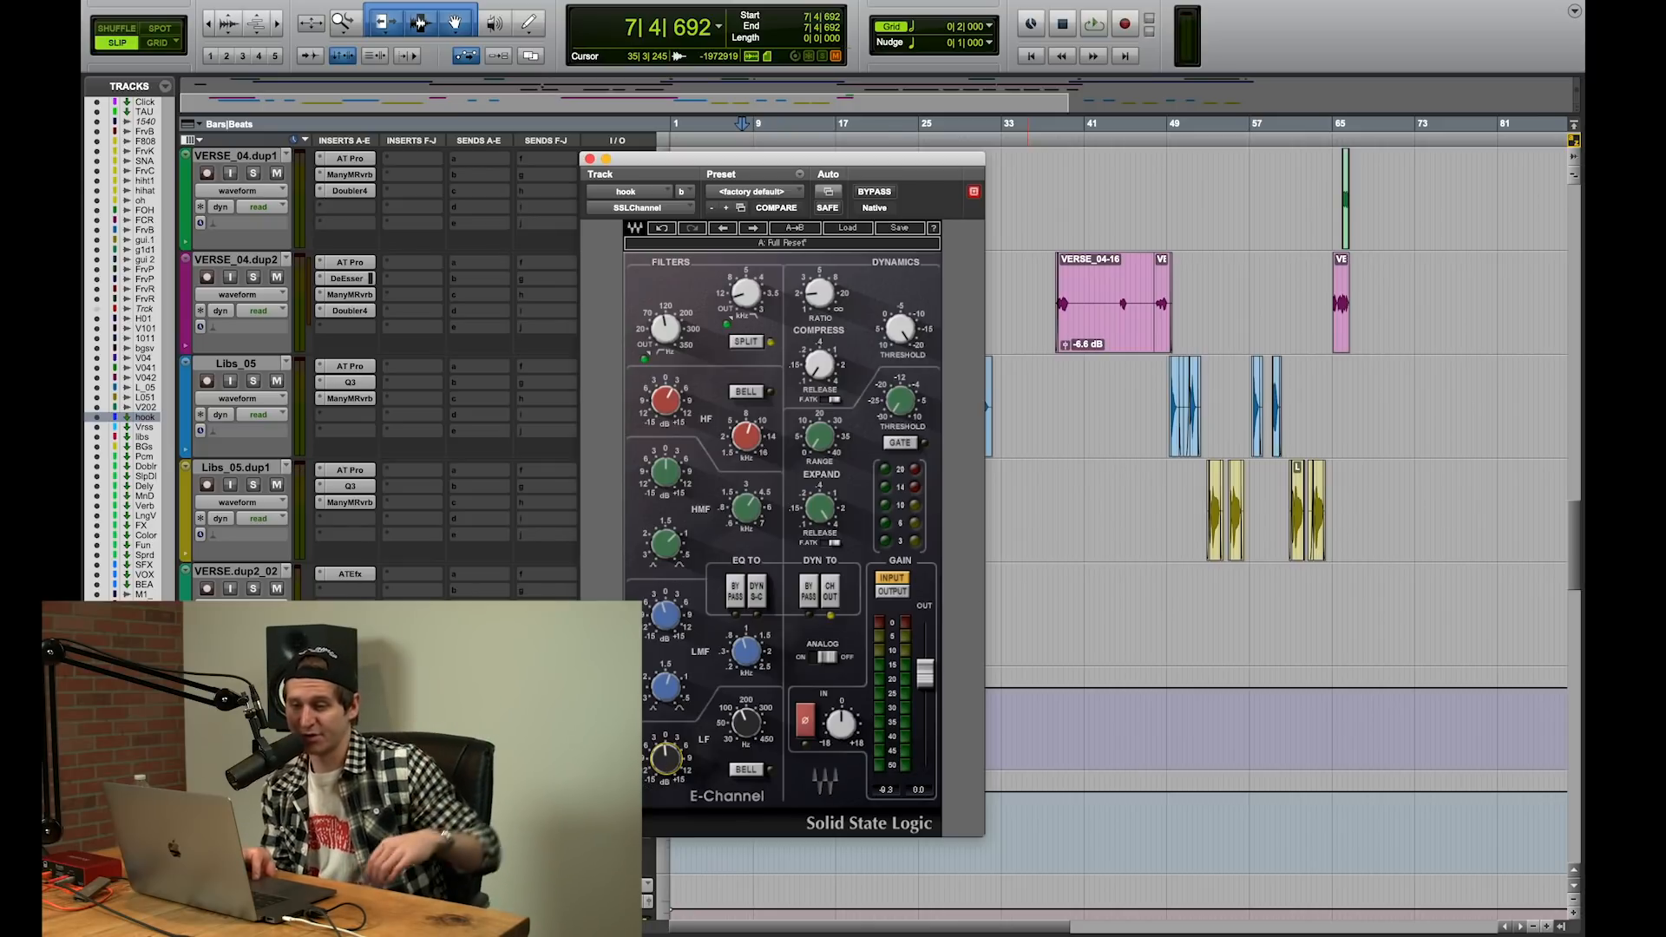
Step: View the Renaissance Vox settings on the hook aux track, open its Virtual Mix Rack and reposition the plug-in window
left_click(350, 710)
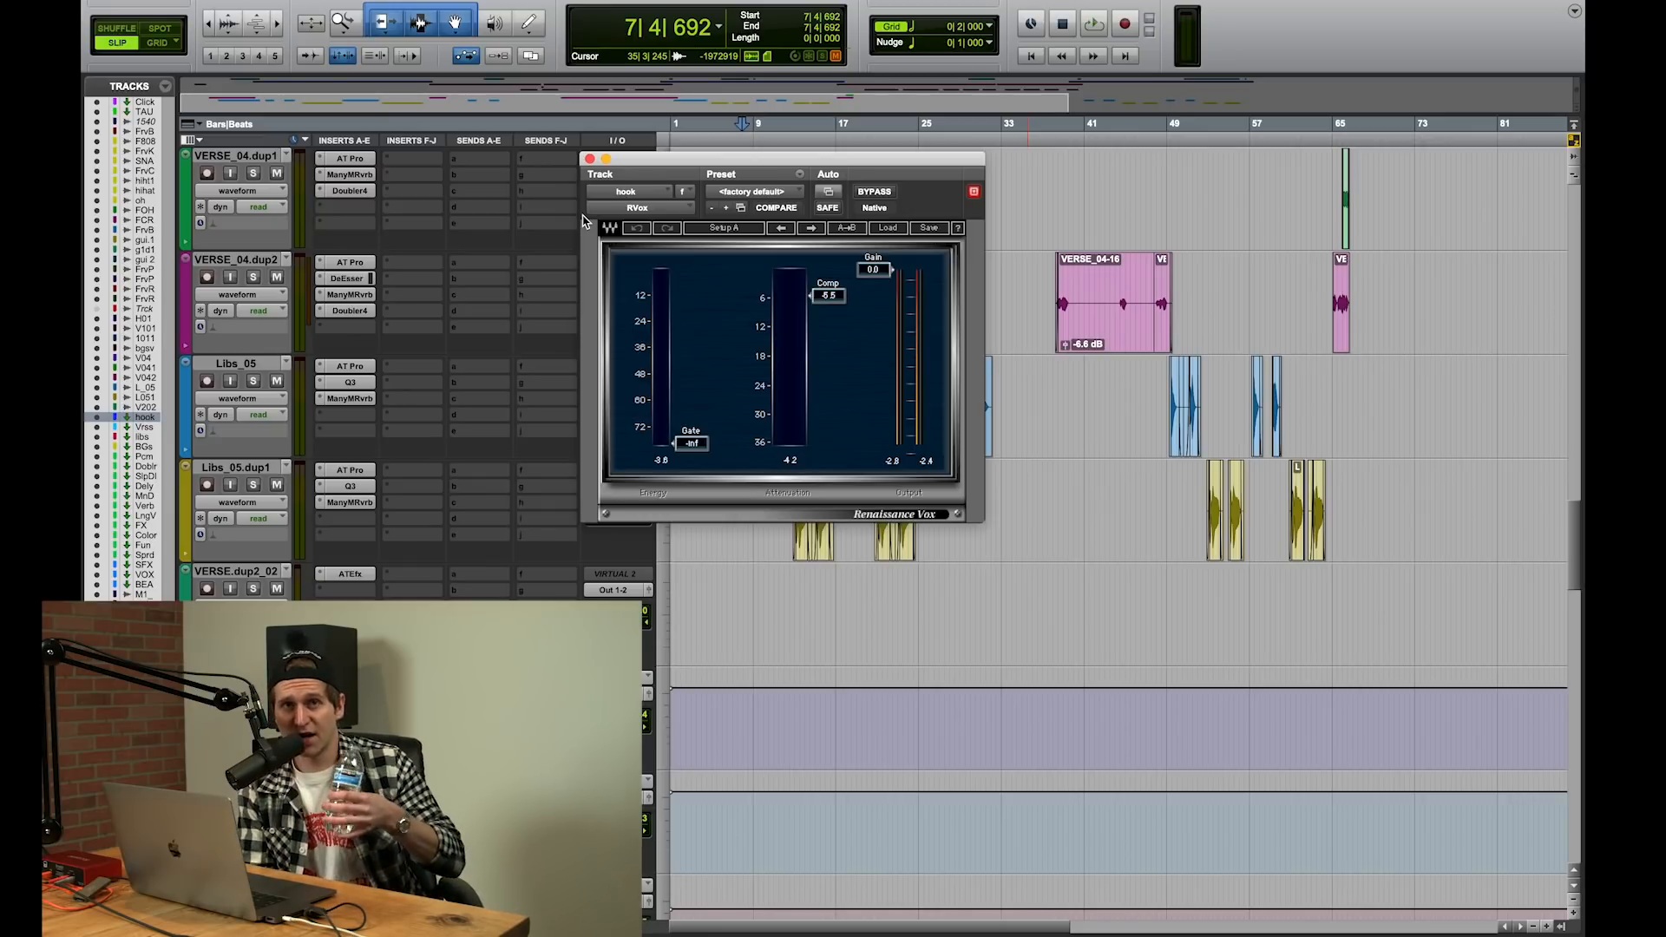
left_click(412, 727)
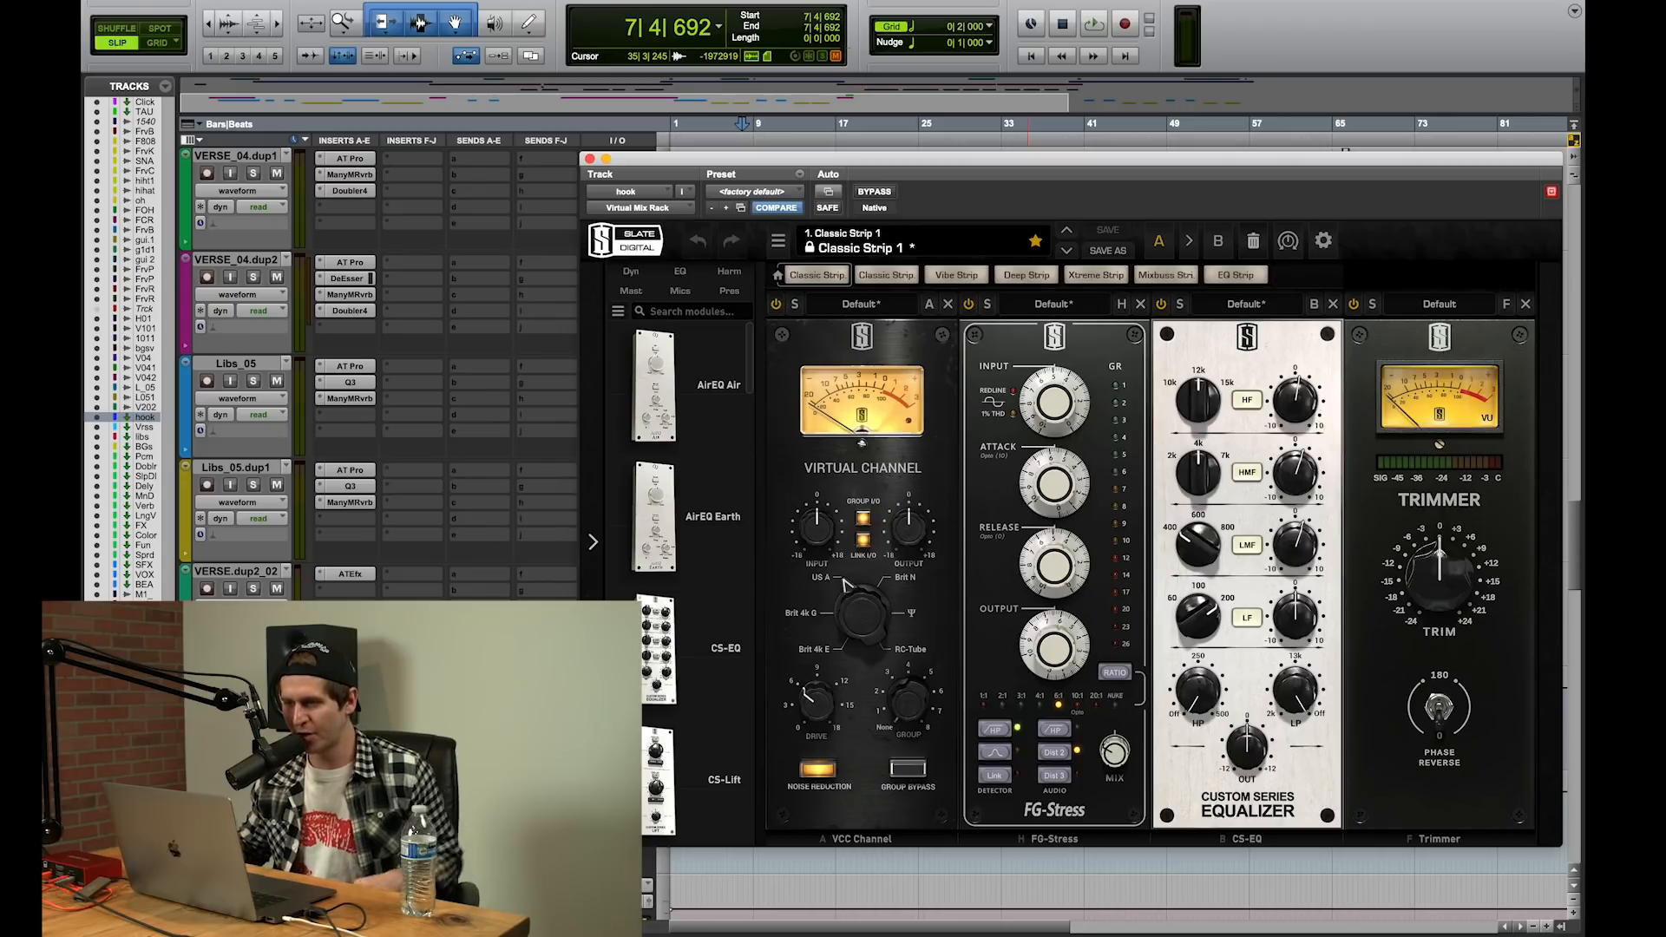
left_click_drag(1047, 168, 888, 148)
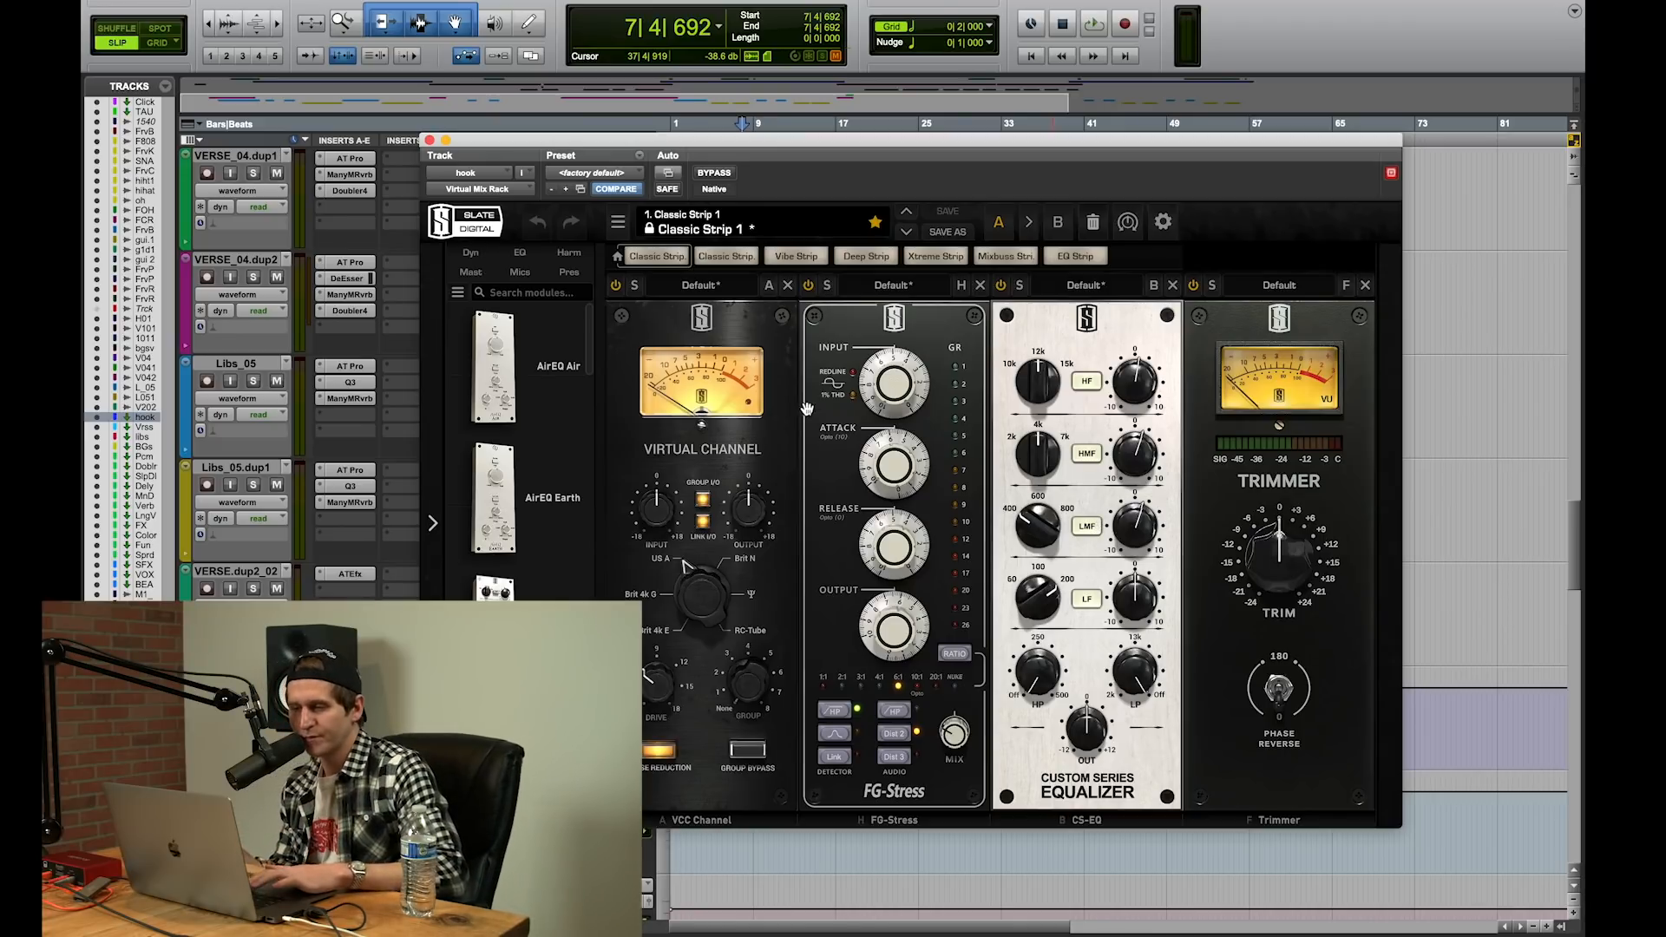
Step: Play the hook from bar 7 beat 4 while toggling the FG-Stress module in the Virtual Mix Rack, and stop
key("space")
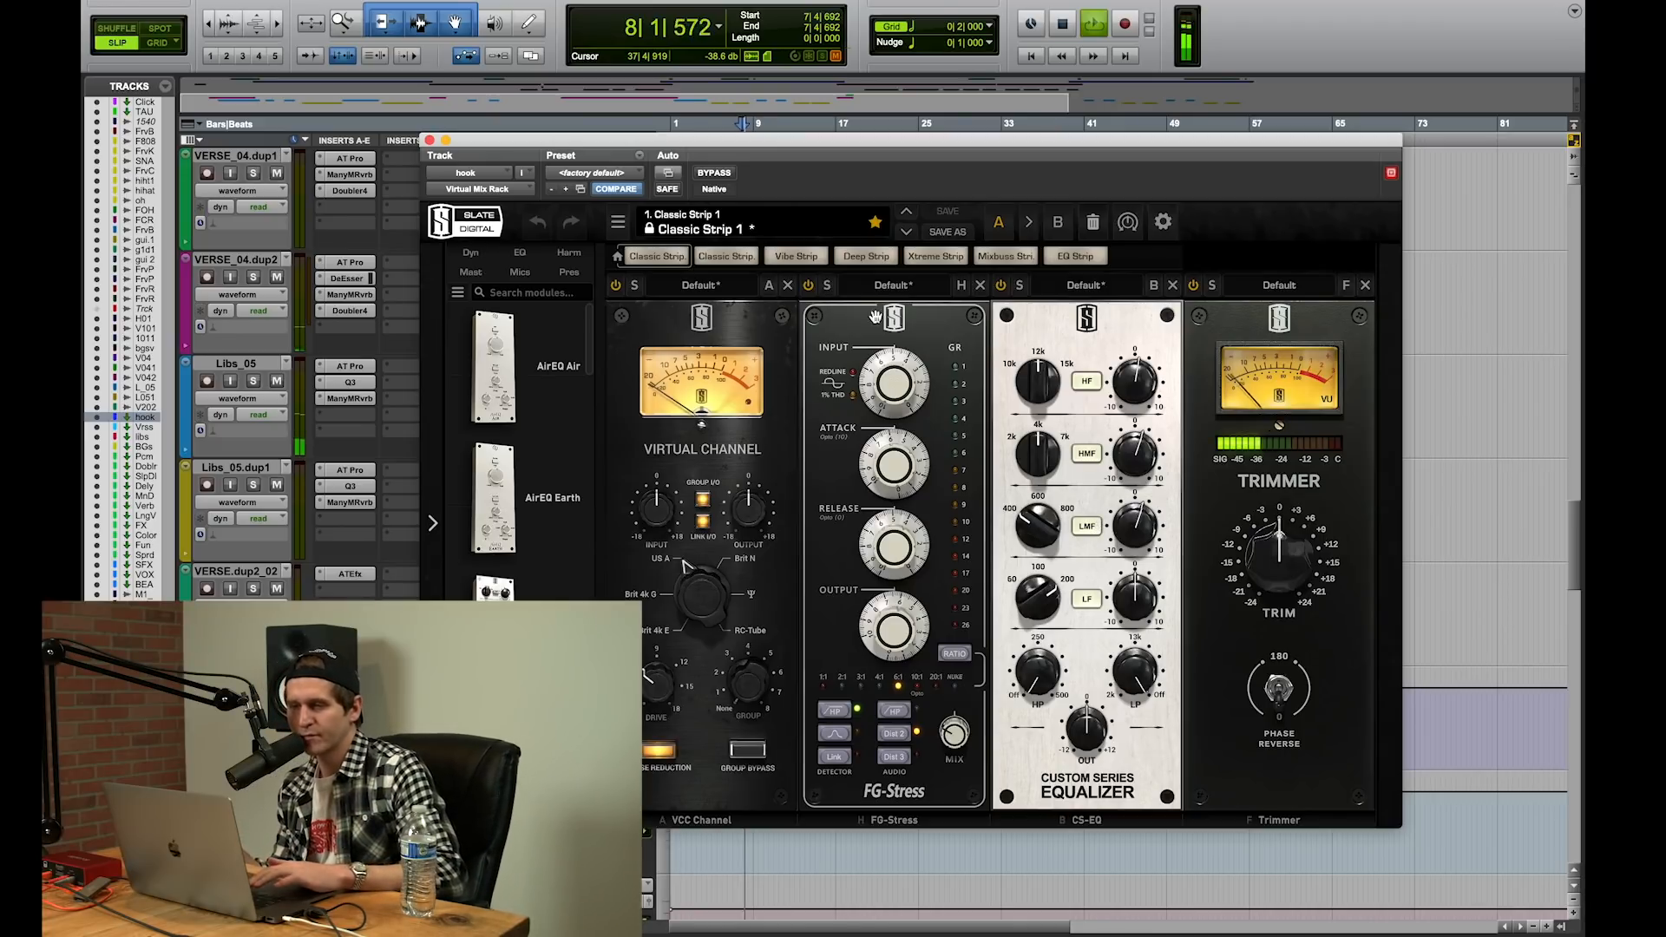
left_click(807, 286)
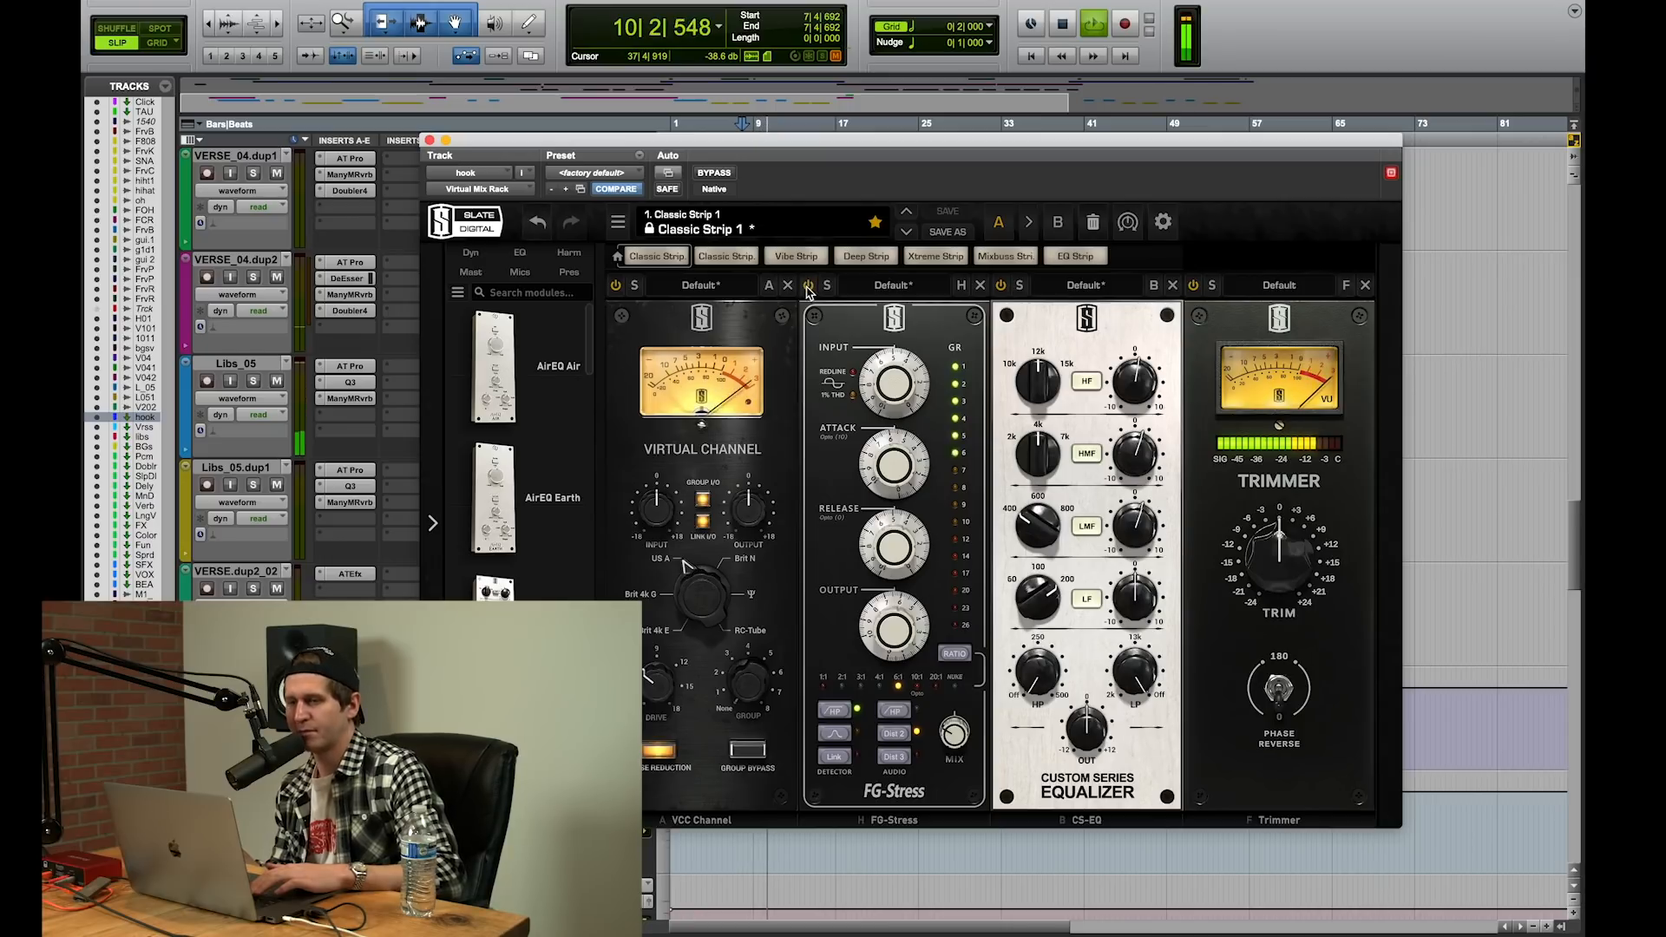
key("space")
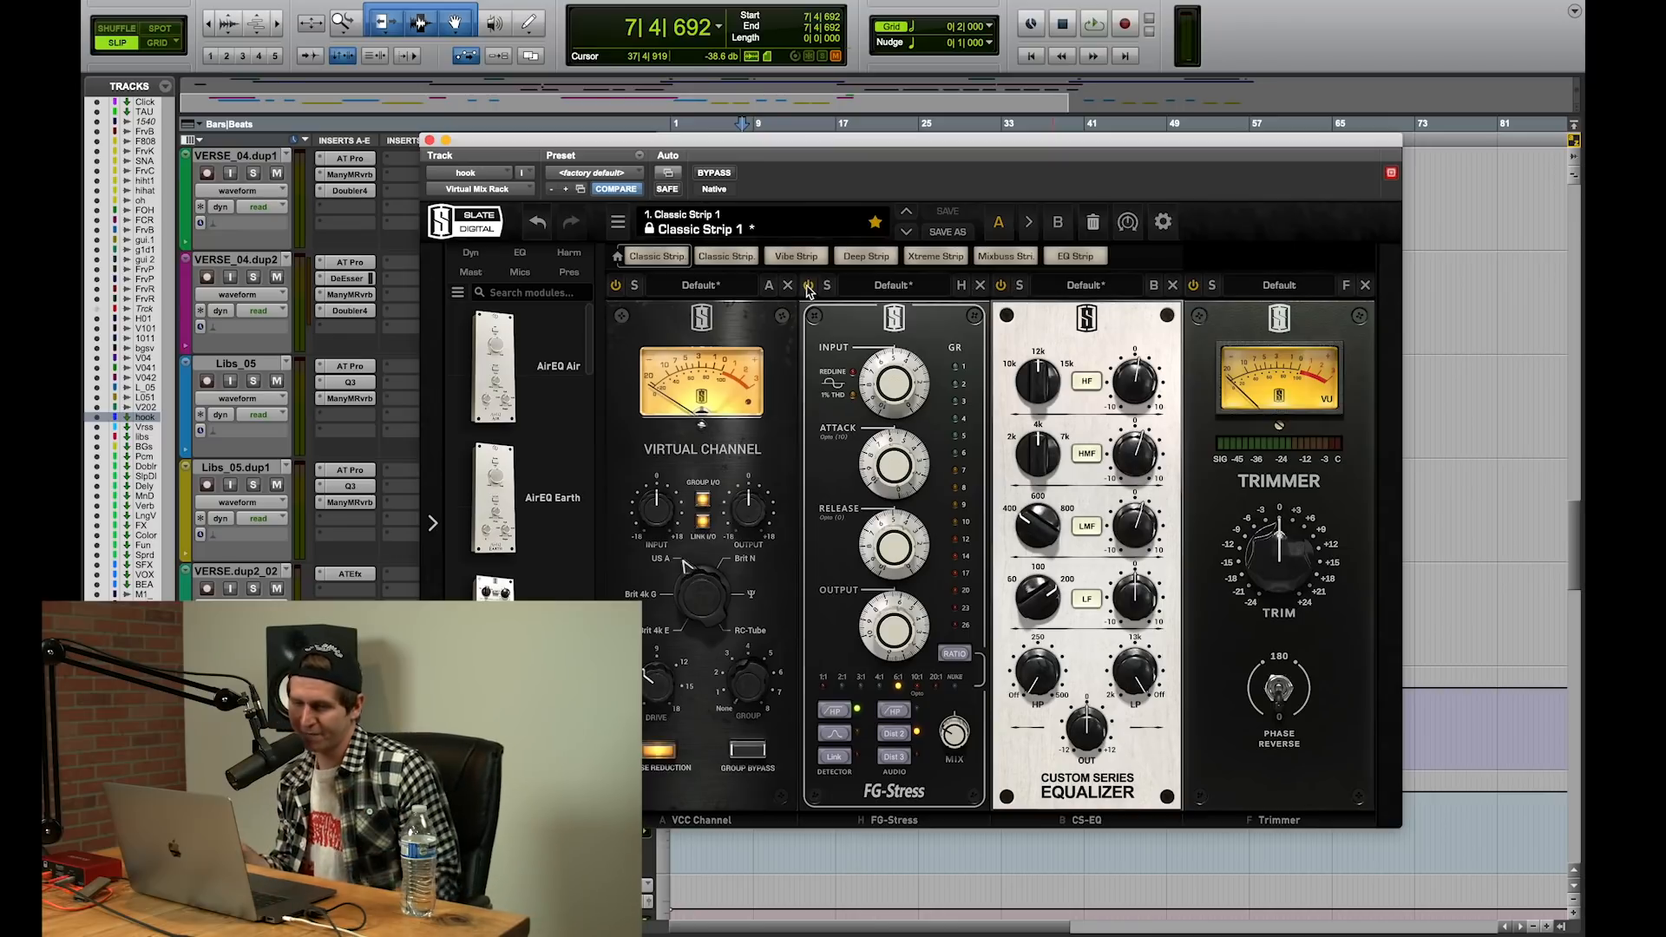
Step: Switch from the Virtual Mix Rack to the DeEsser on the hook aux track and audition the hook through it
left_click(430, 139)
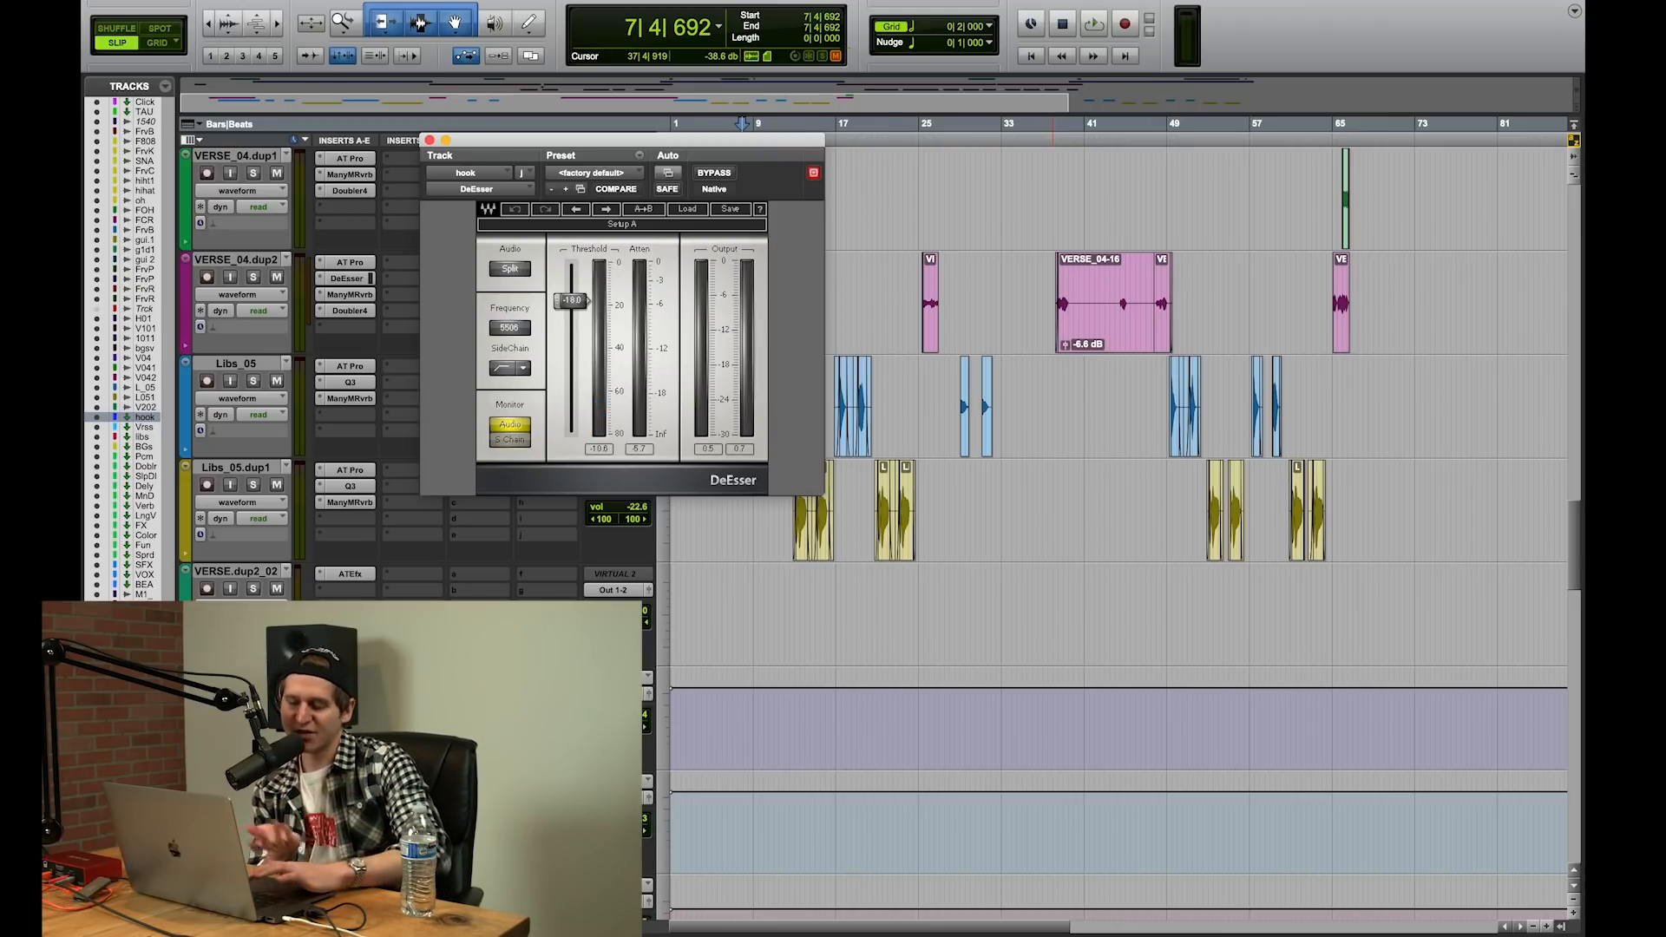
key("space")
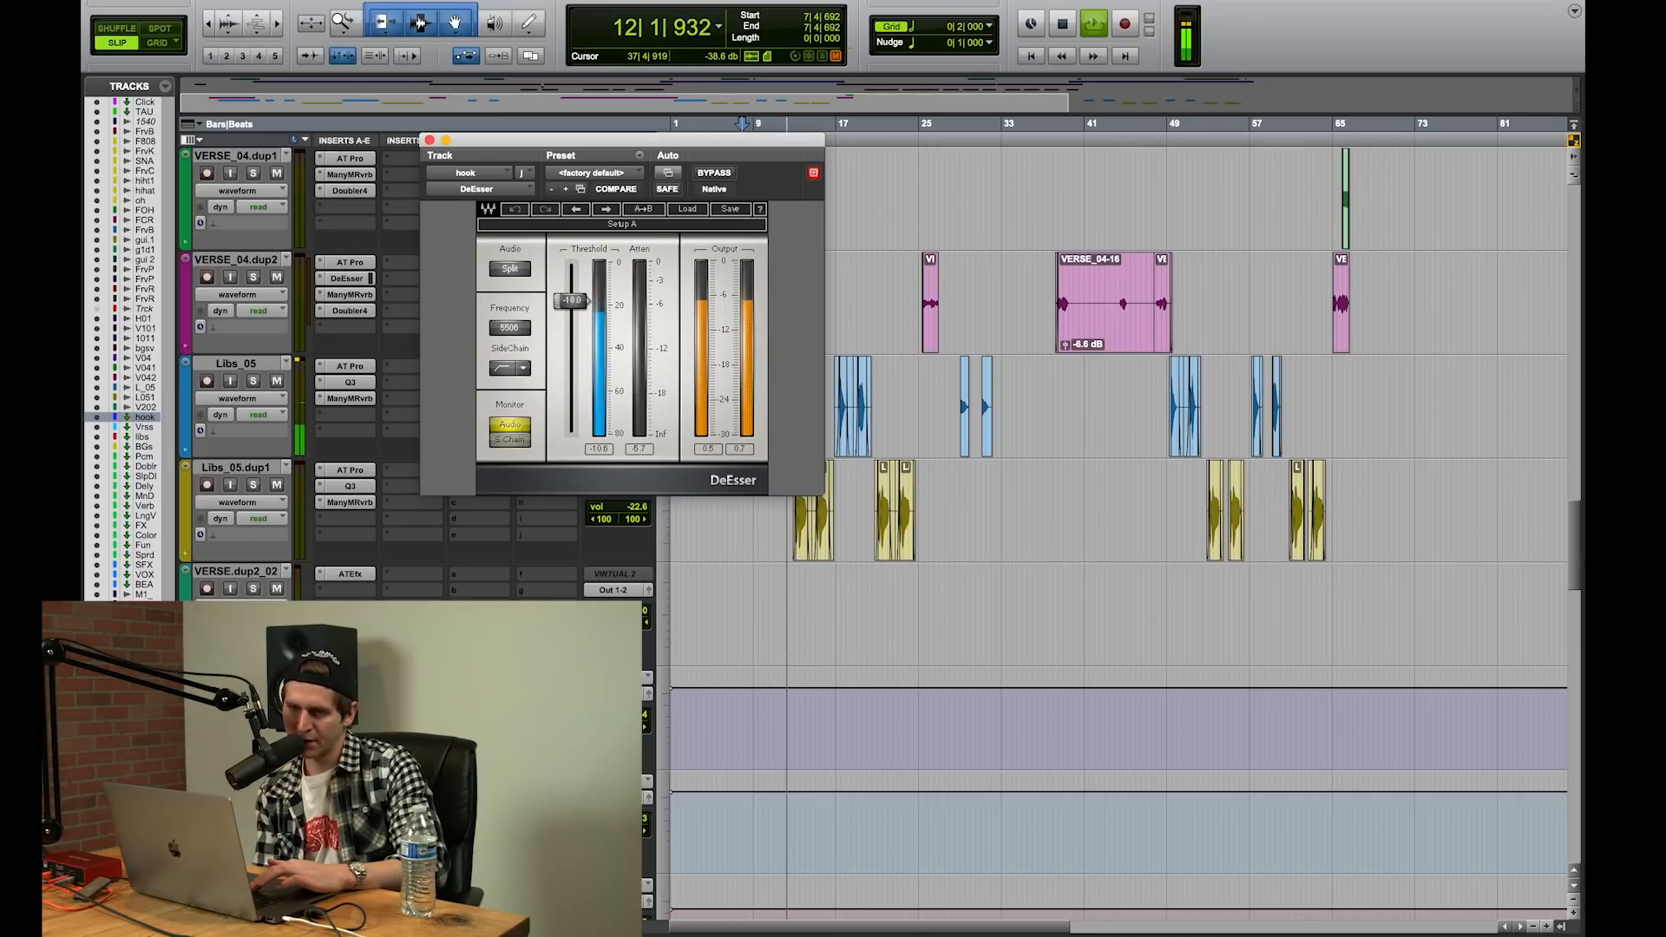
key("space")
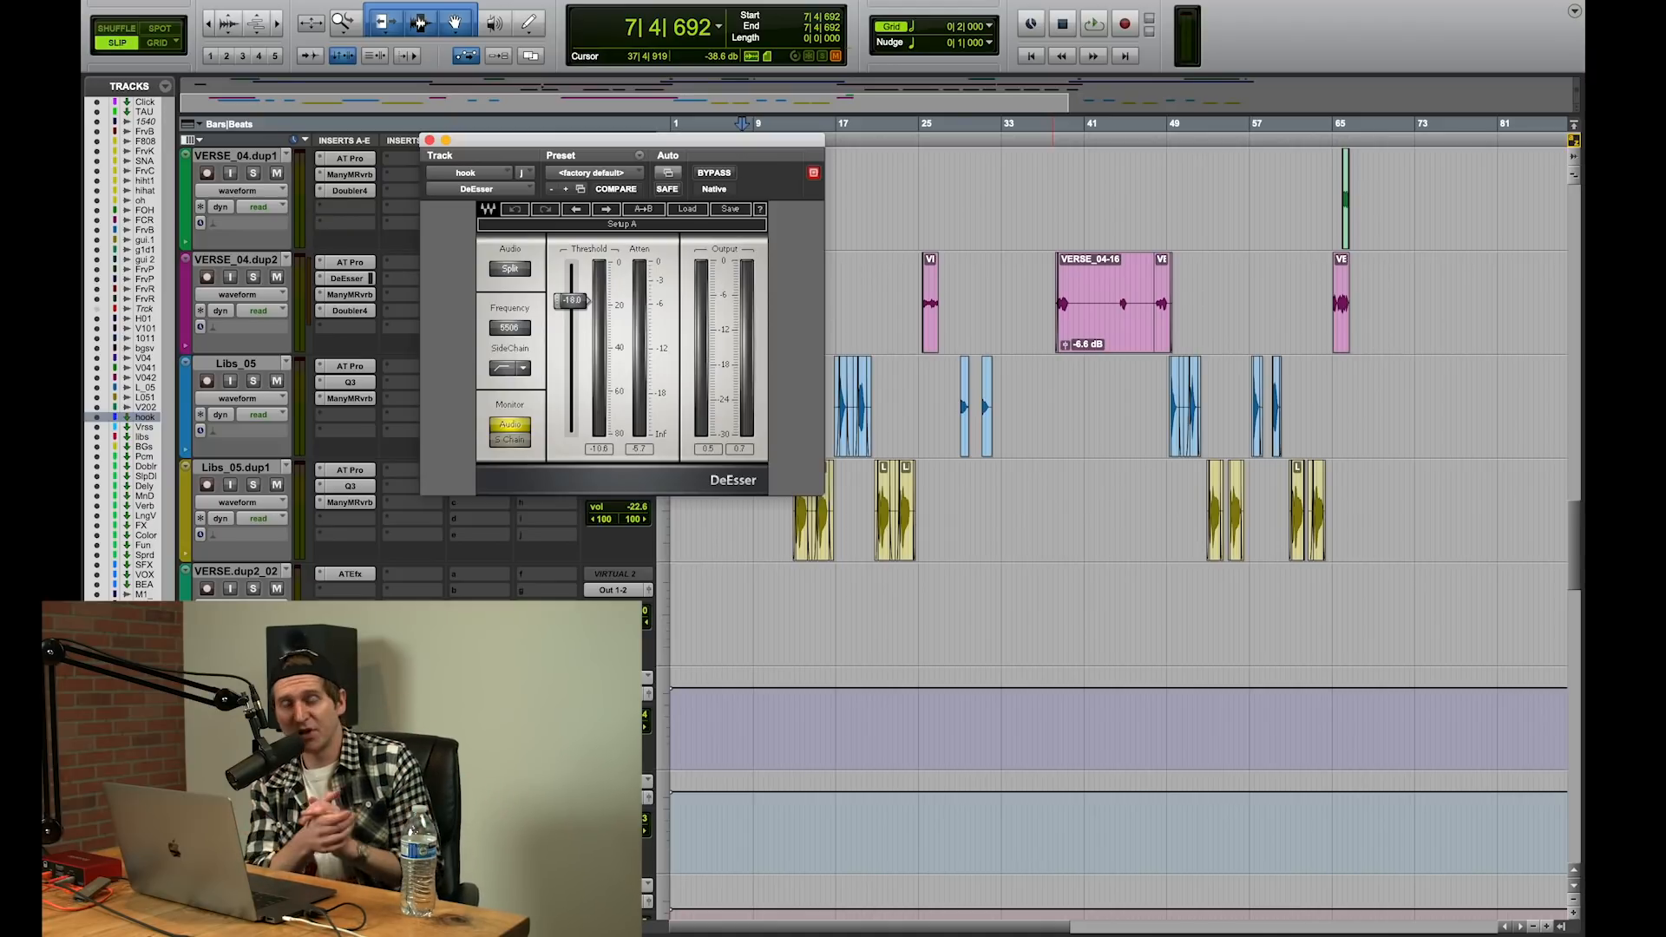
Step: Open the CLA-76 on the Pcomp aux track, check the hook track's send to Pcomp and close the send window
key("Page_Down")
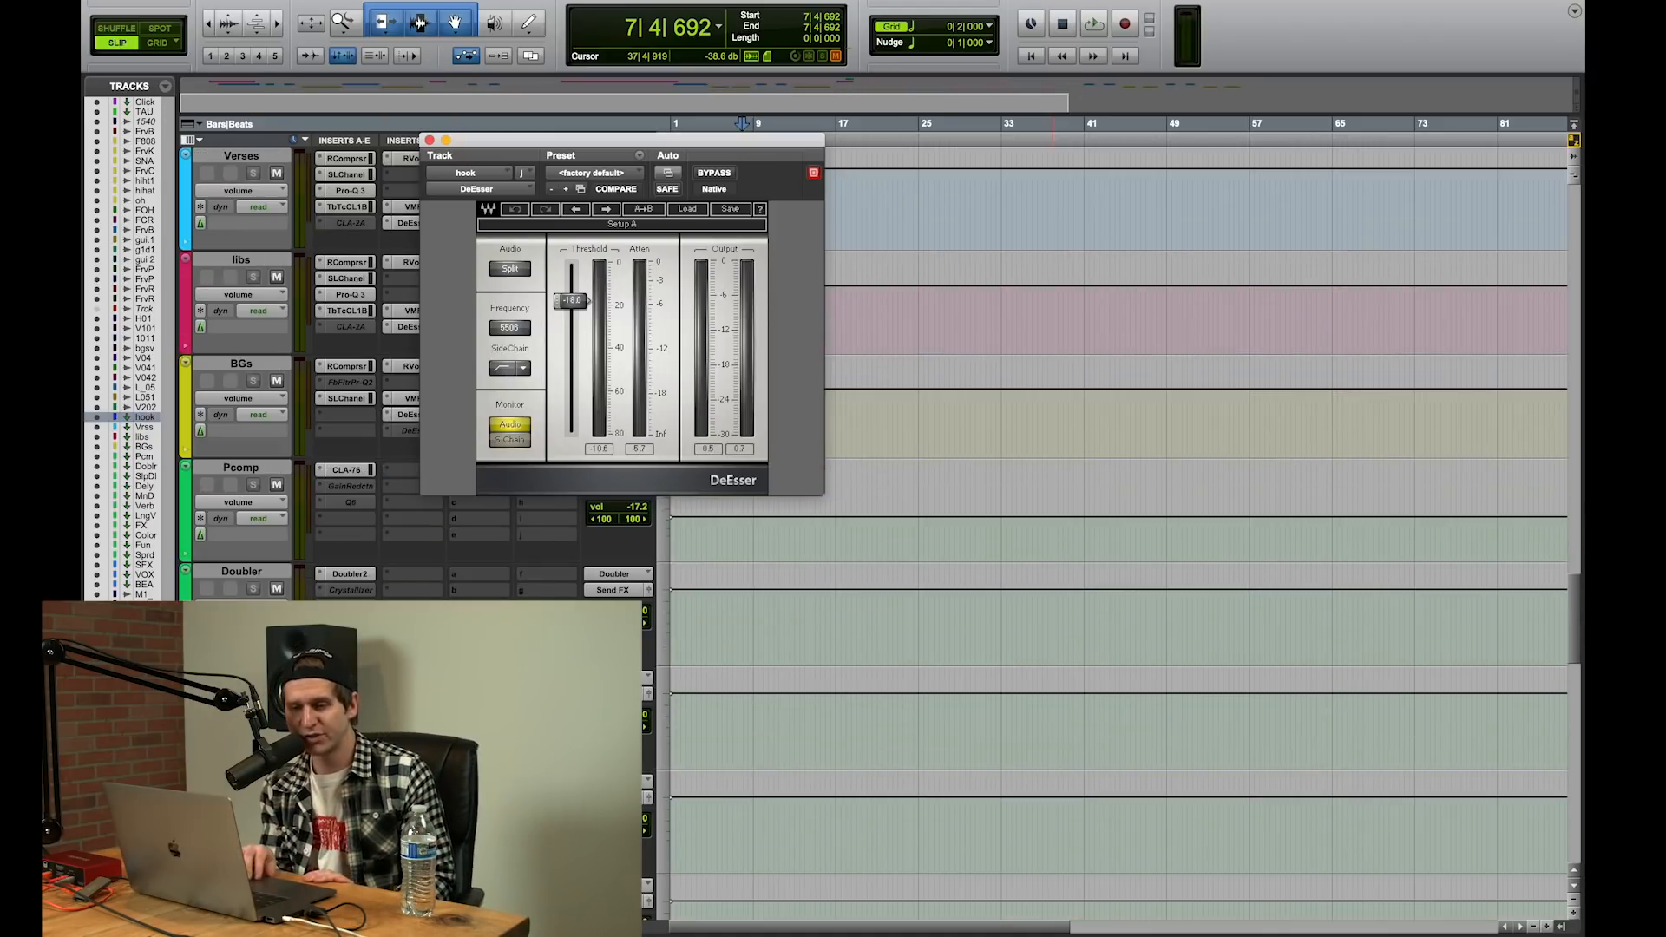
left_click(355, 470)
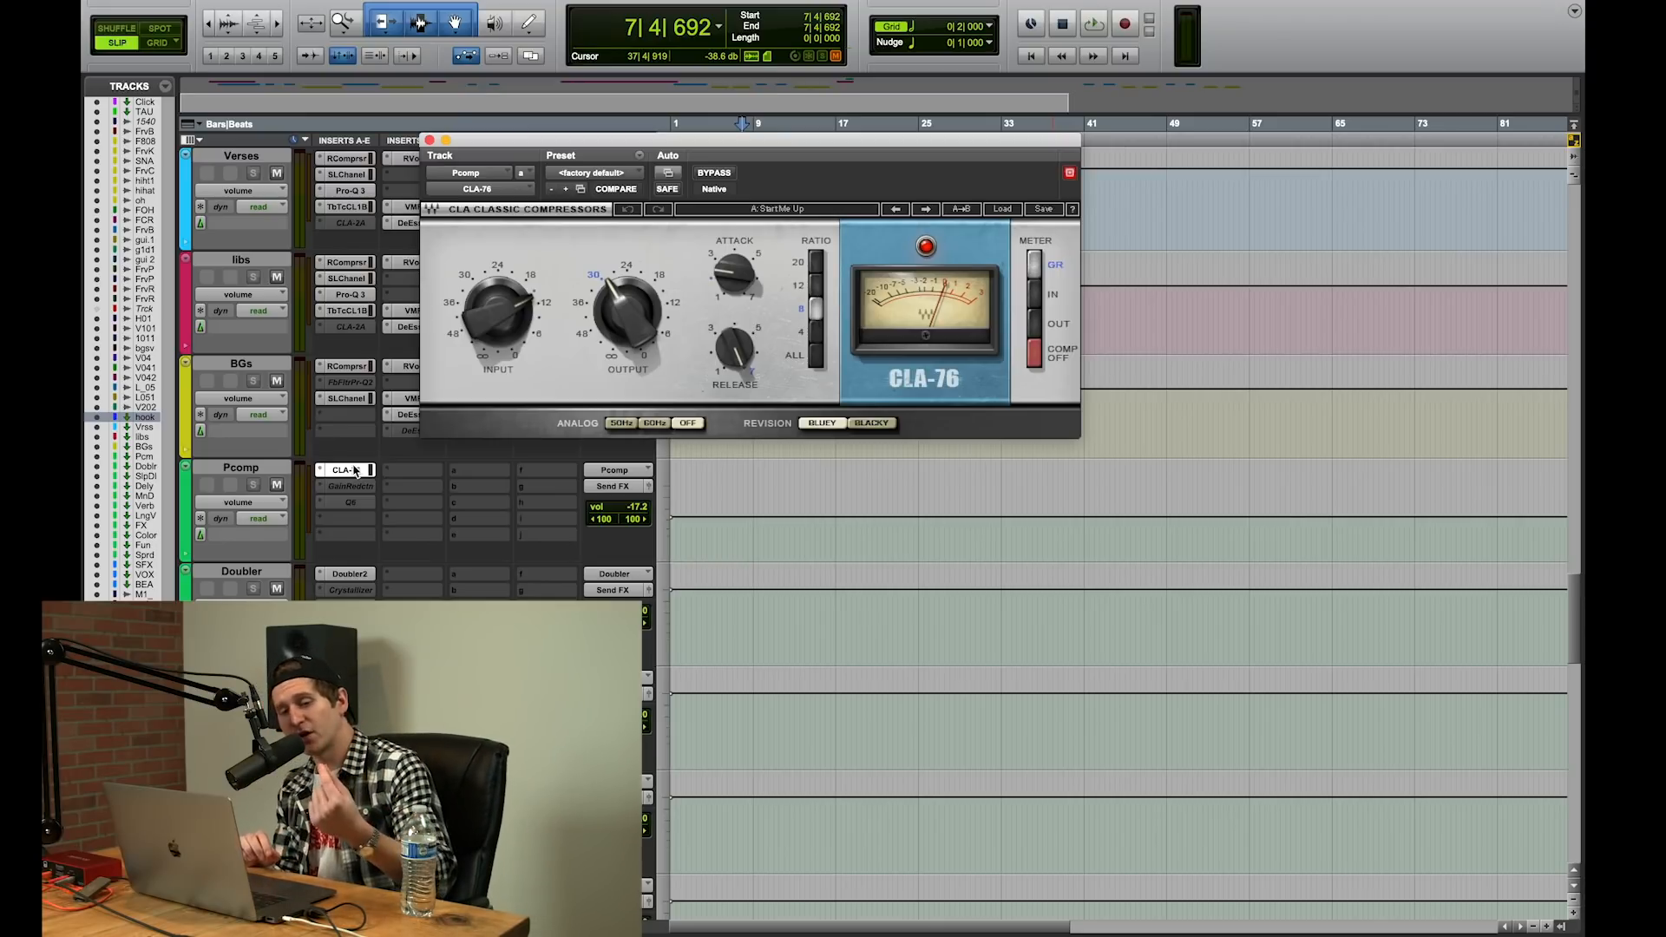
scroll(355, 469, "up", 10)
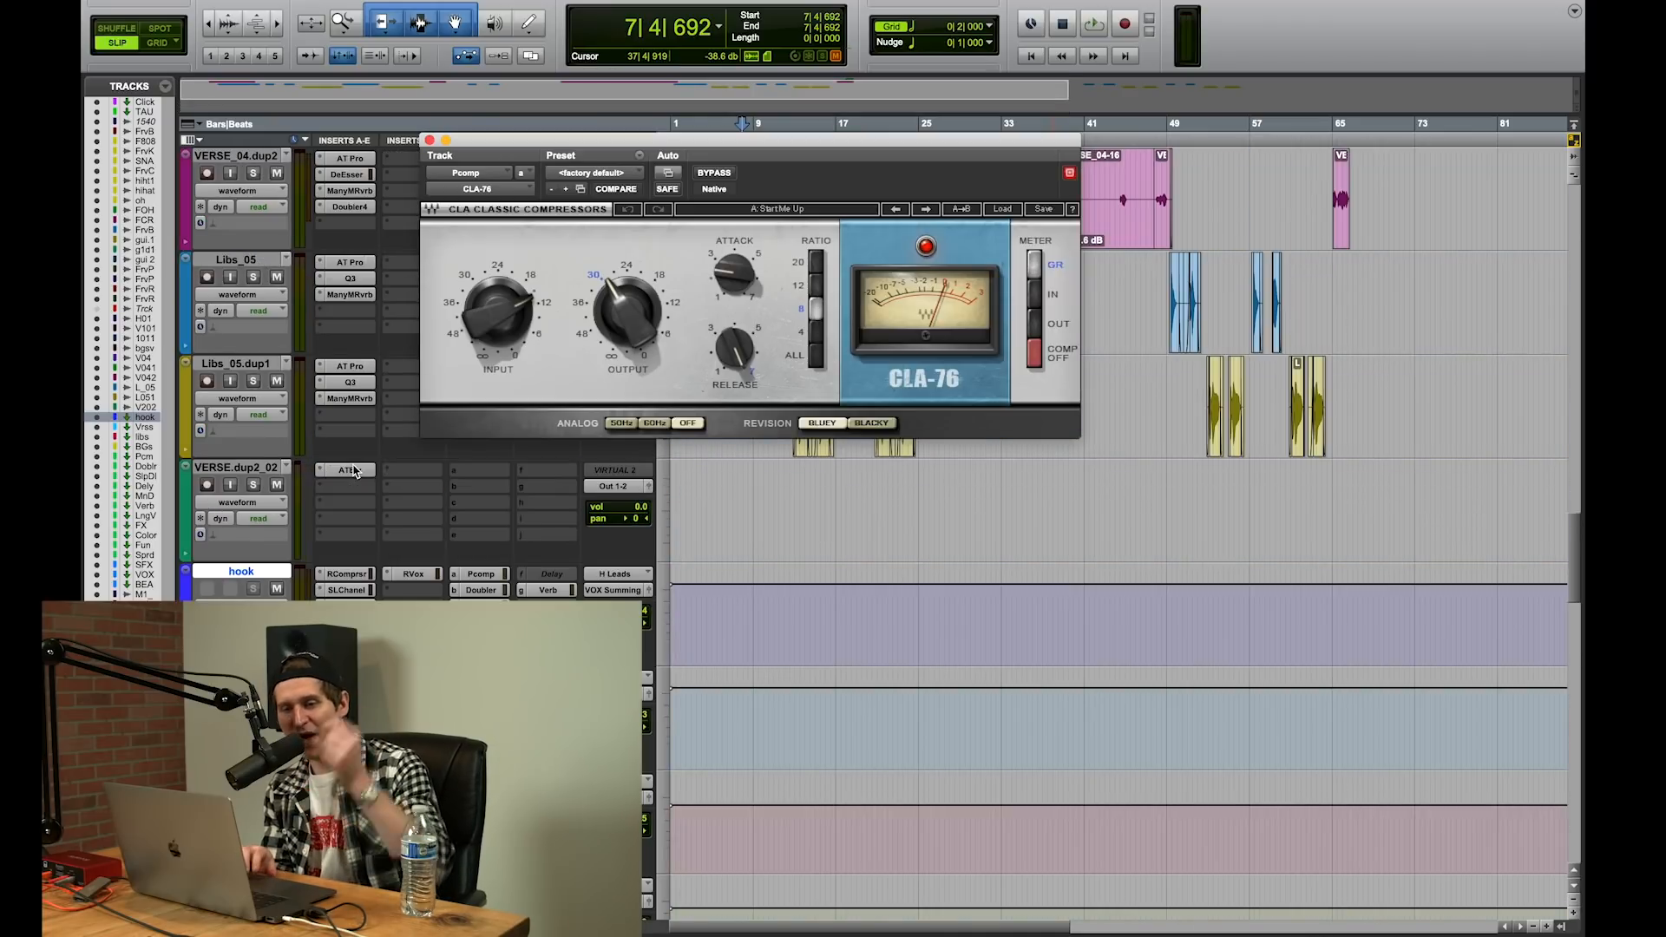
left_click(480, 573)
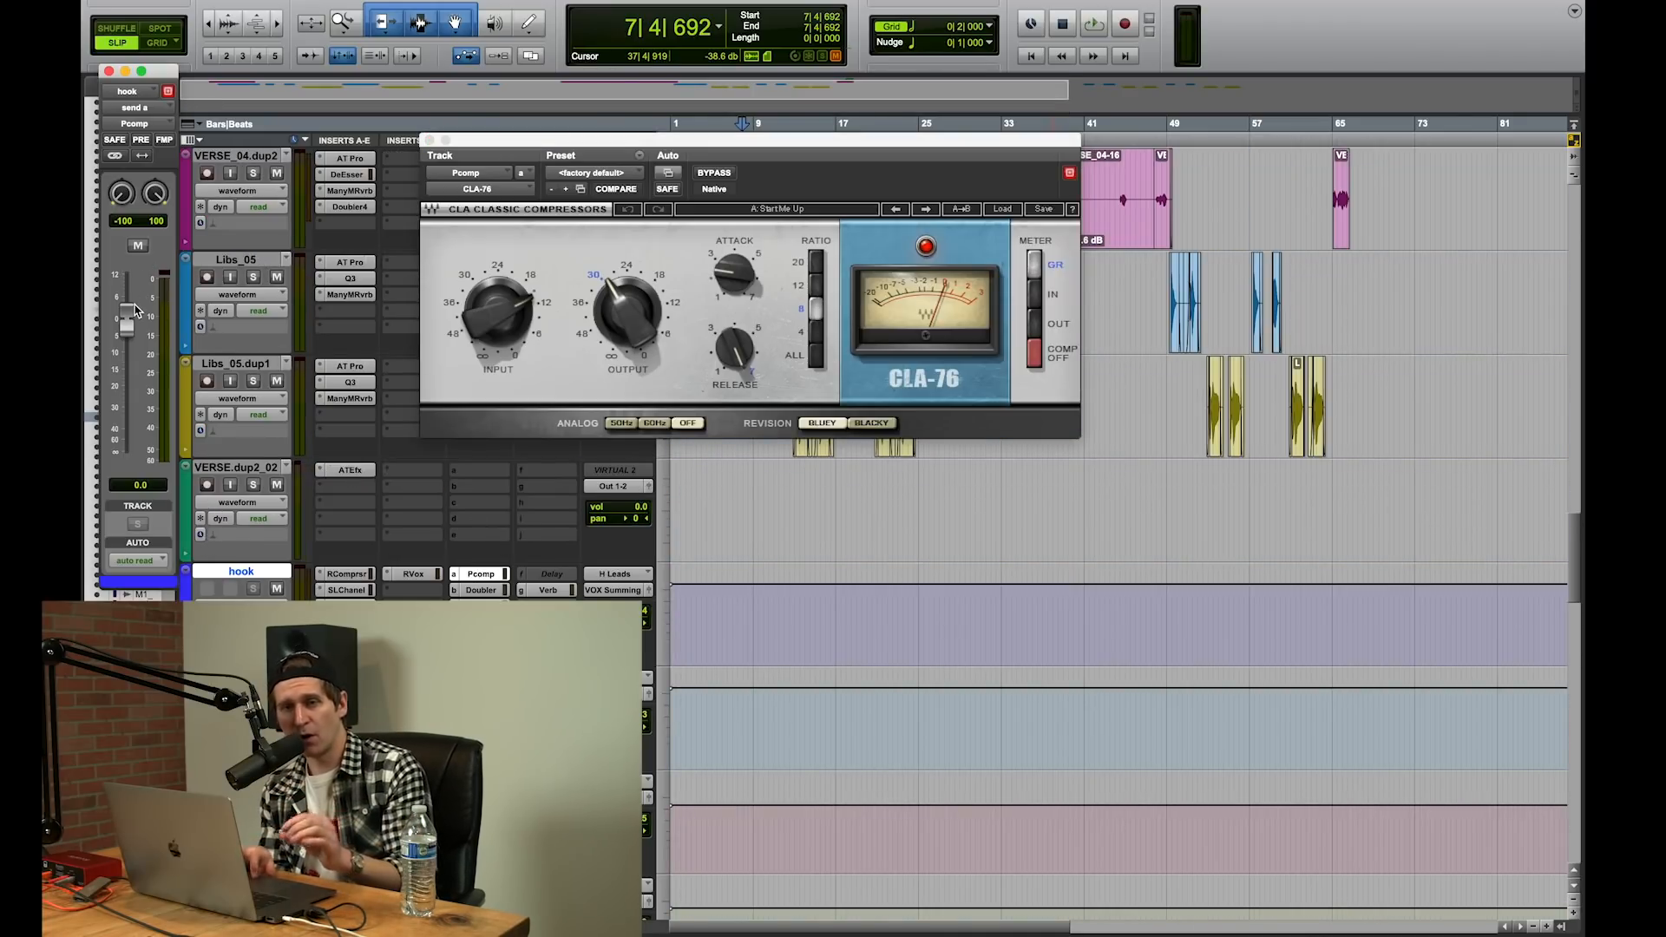
left_click(109, 72)
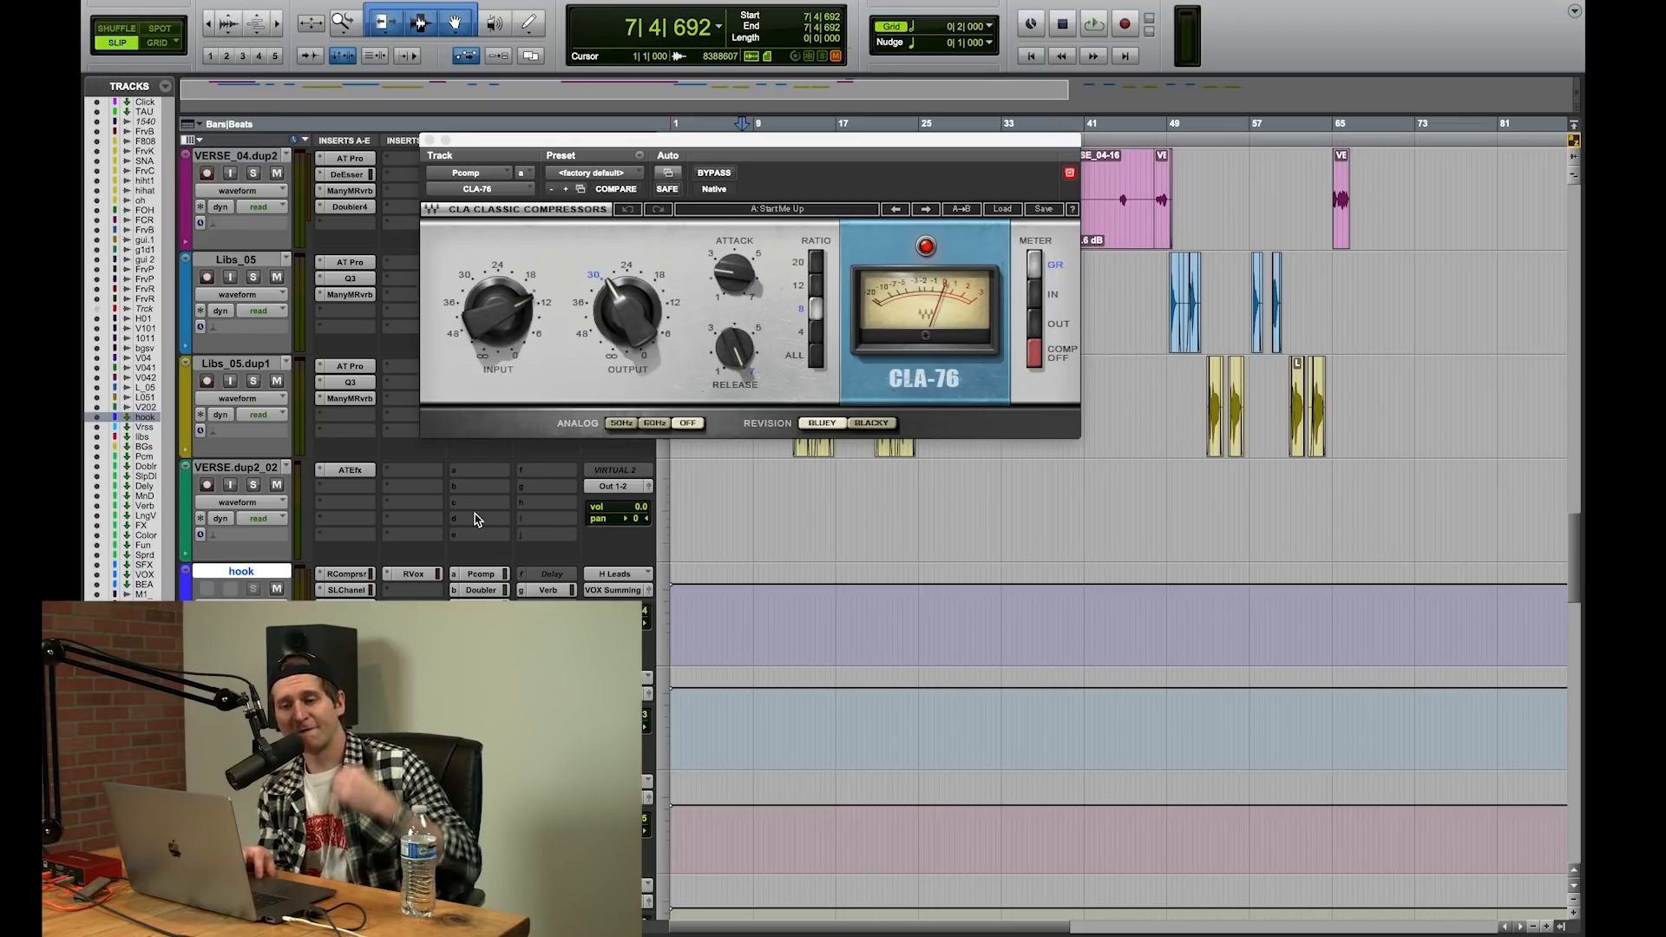
Step: Look over the vocal aux tracks and reopen the Pcomp send fader of the hook track
scroll(473, 526, "down", 5)
scroll(473, 527, "down", 2)
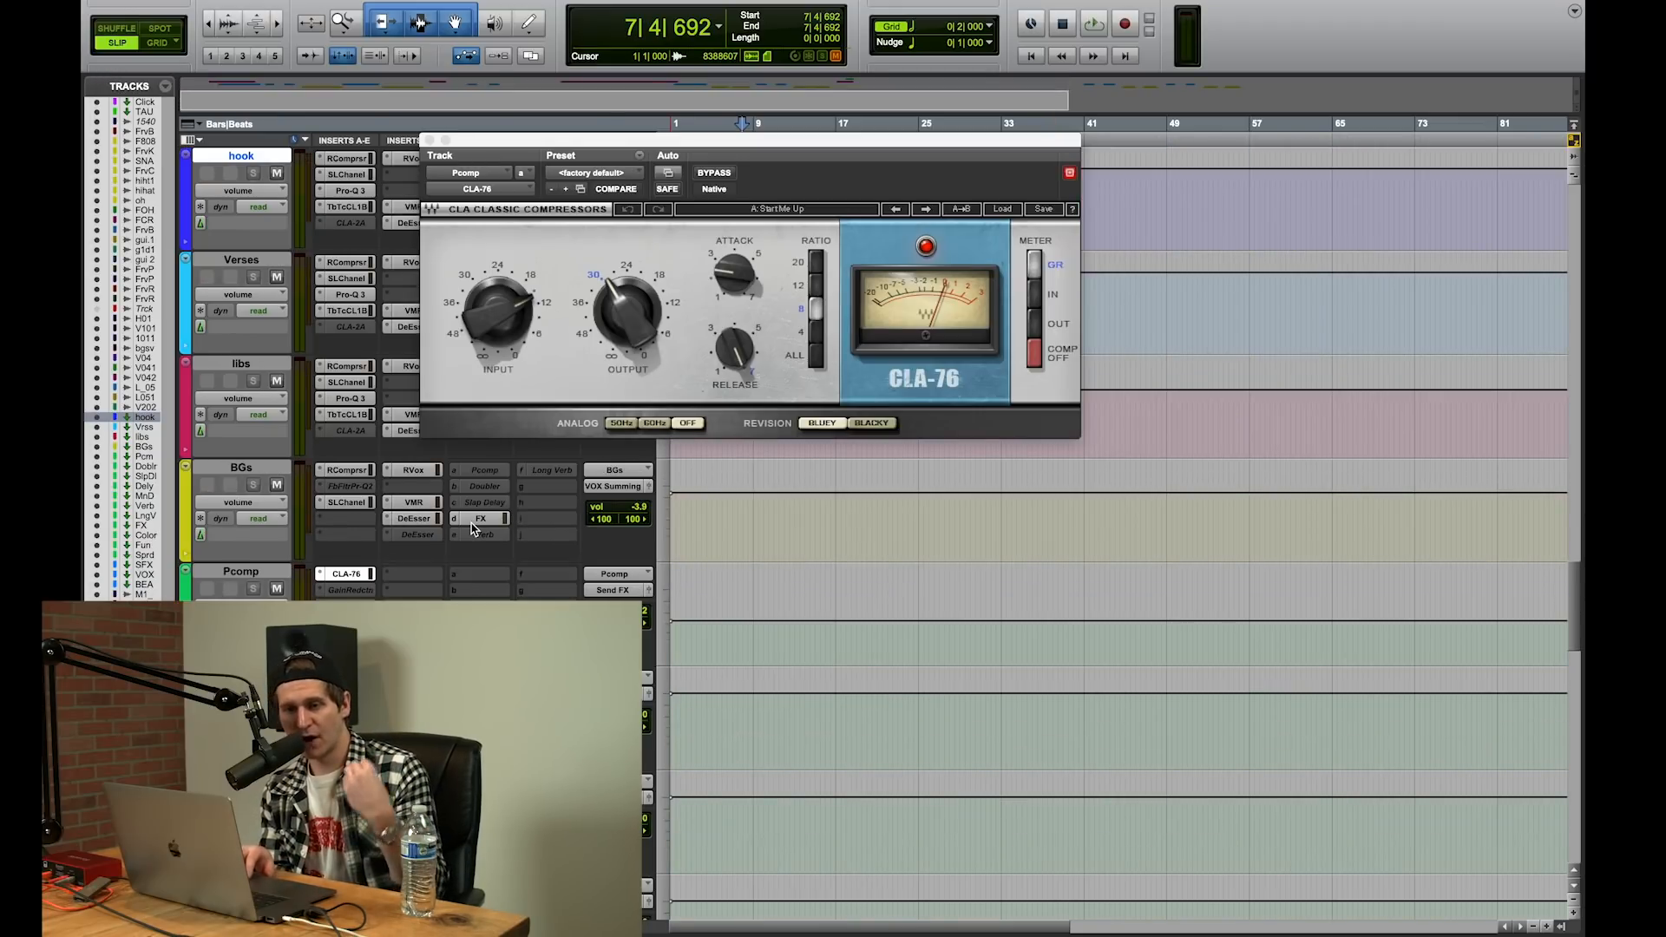
scroll(473, 527, "up", 6)
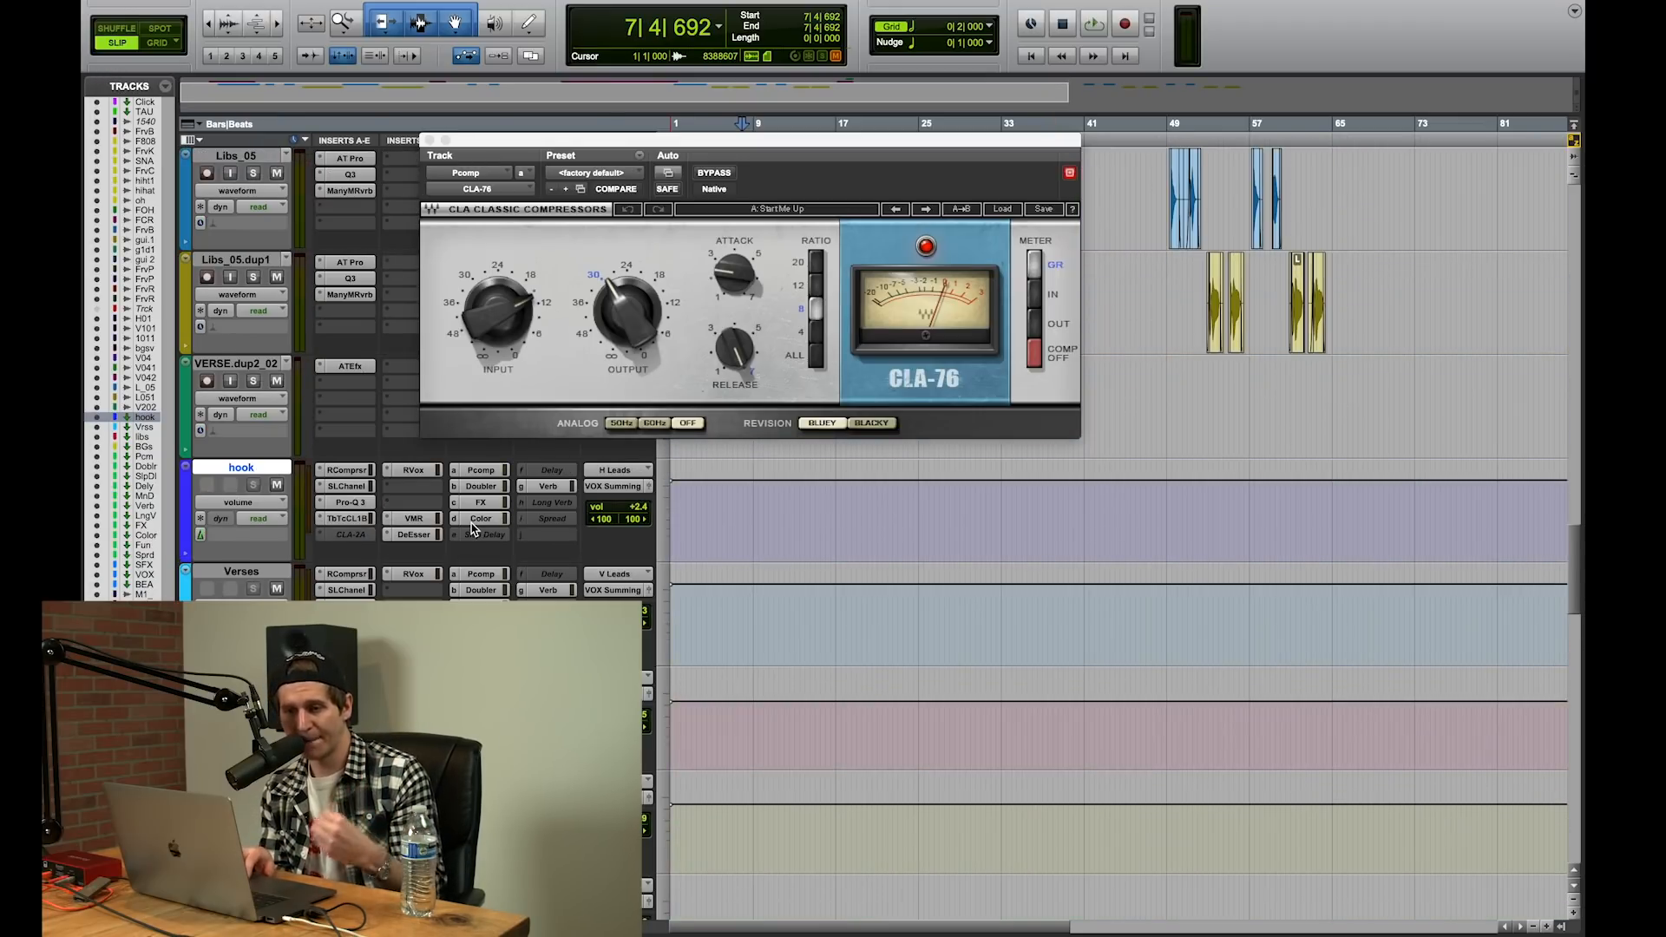
left_click(480, 473)
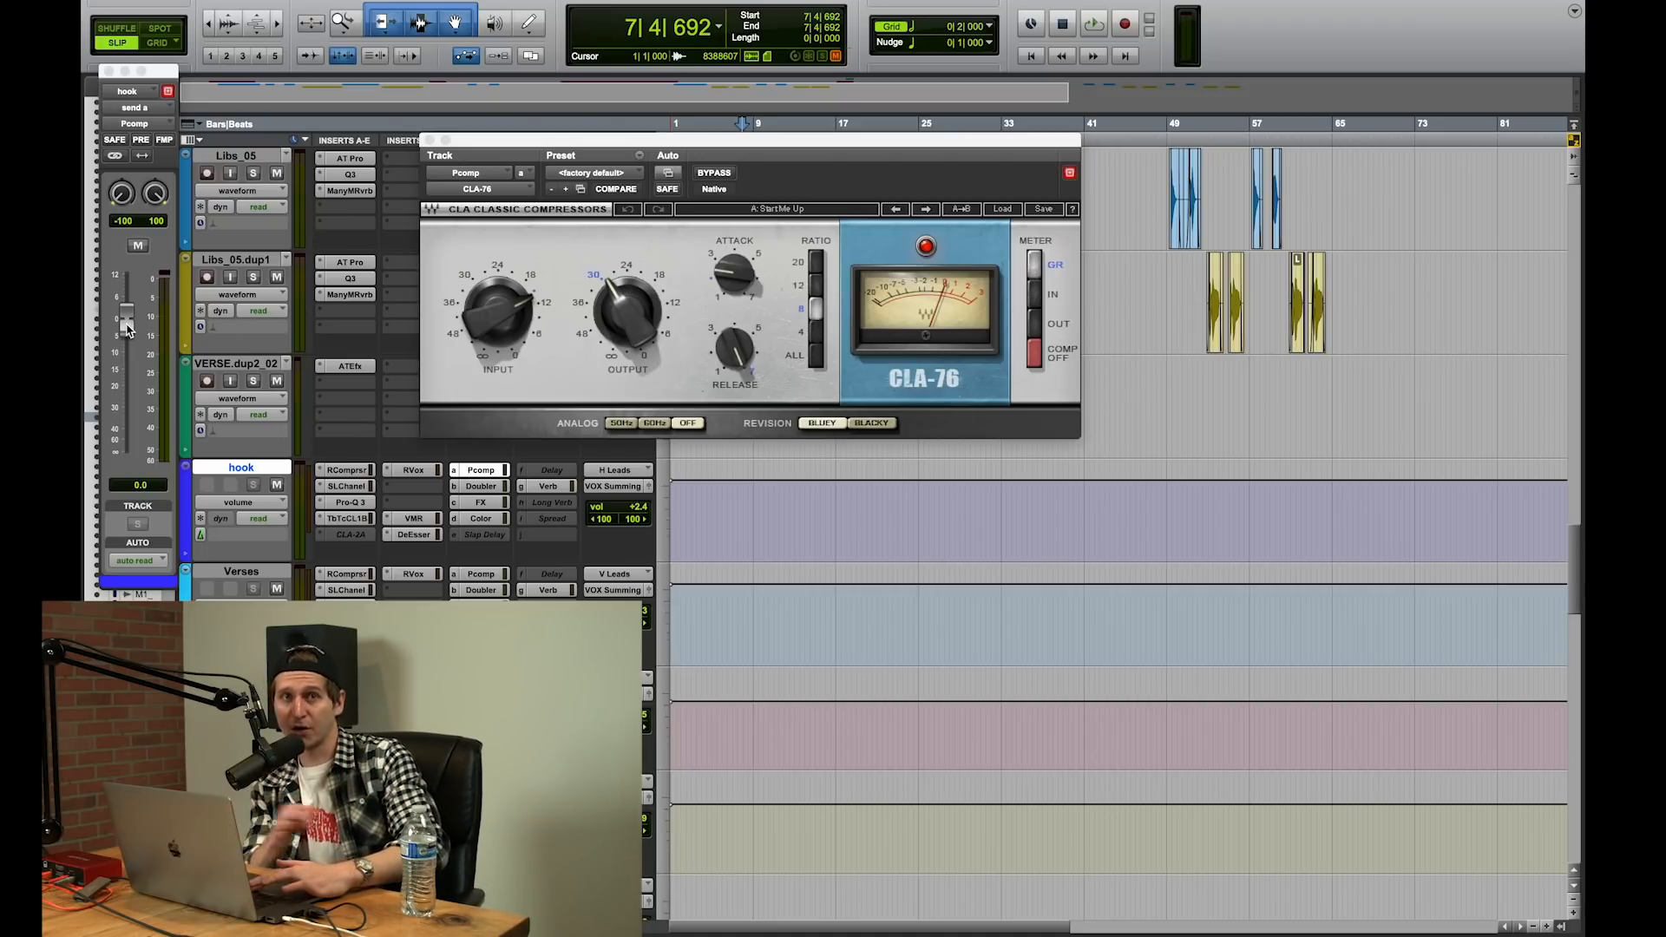
Step: Play the hook while pulling its Pcomp send fully down and bringing it back up to -31.0 dB, and stop
key("space")
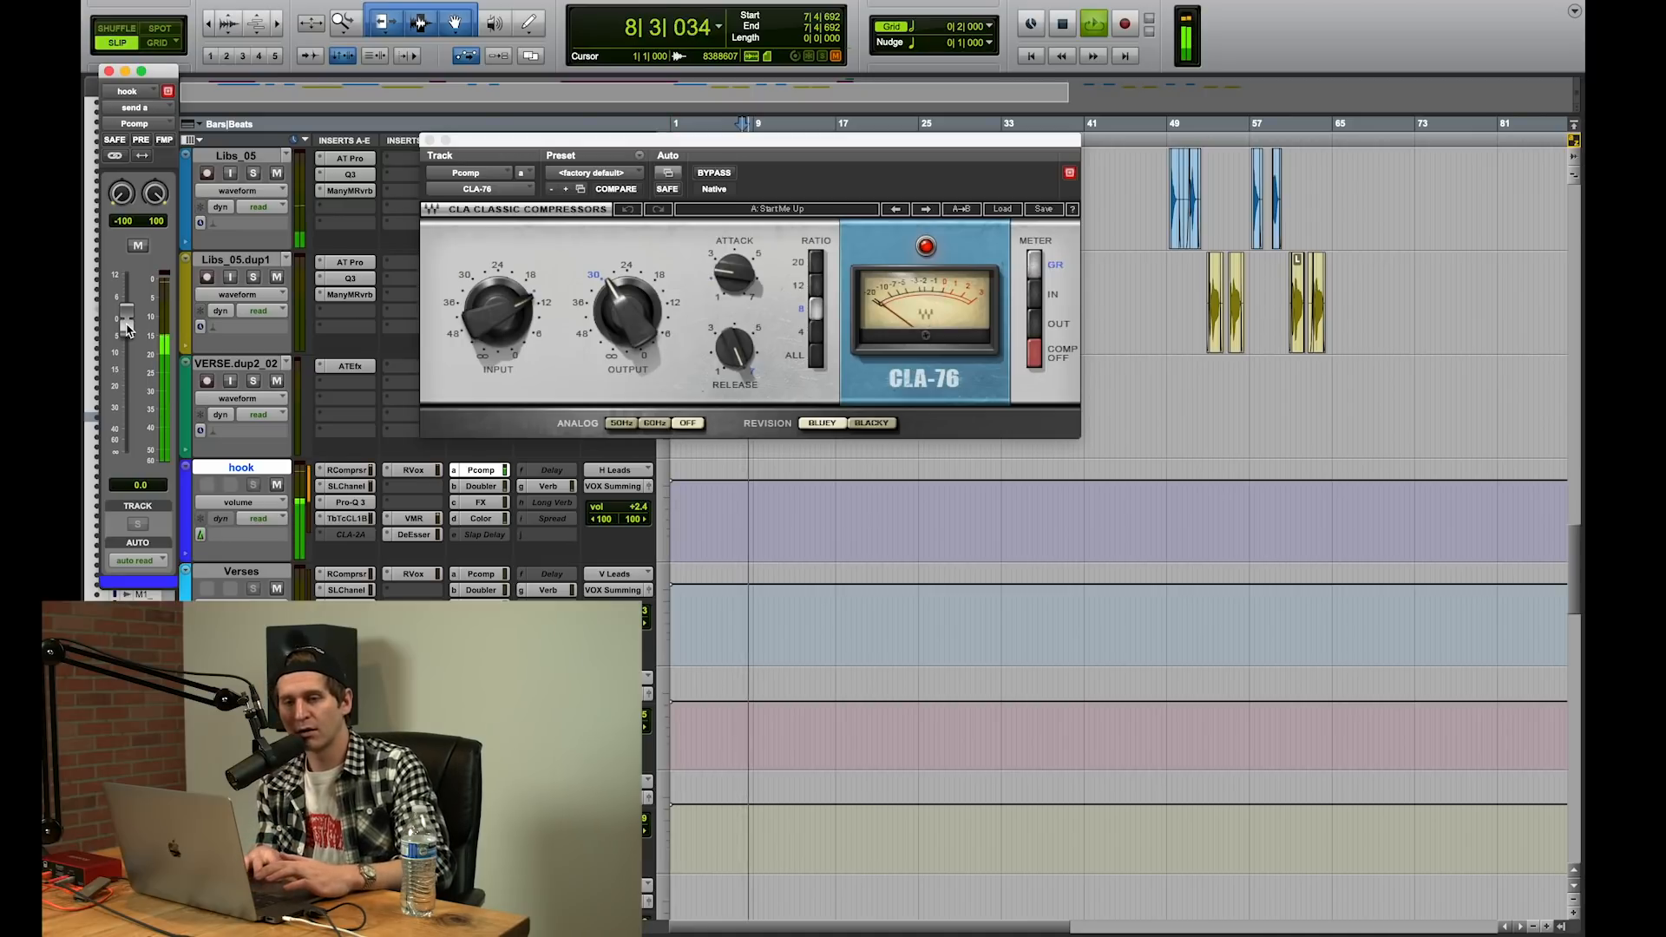
left_click_drag(126, 328, 127, 400)
left_click_drag(125, 431, 124, 519)
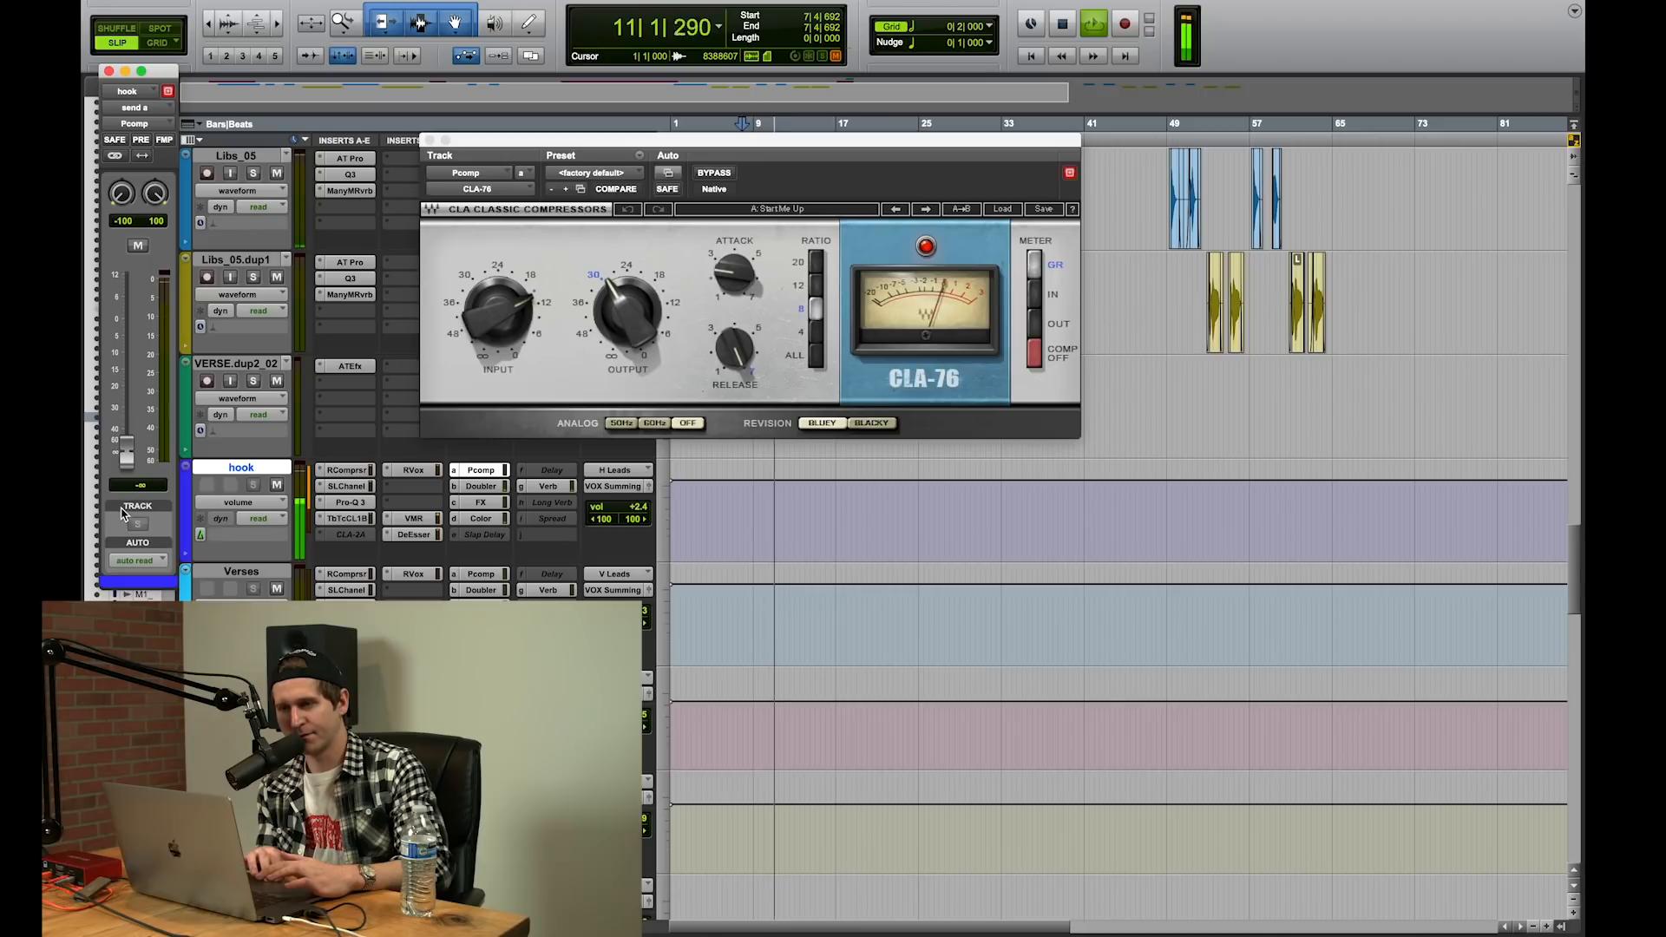
left_click_drag(124, 519, 123, 420)
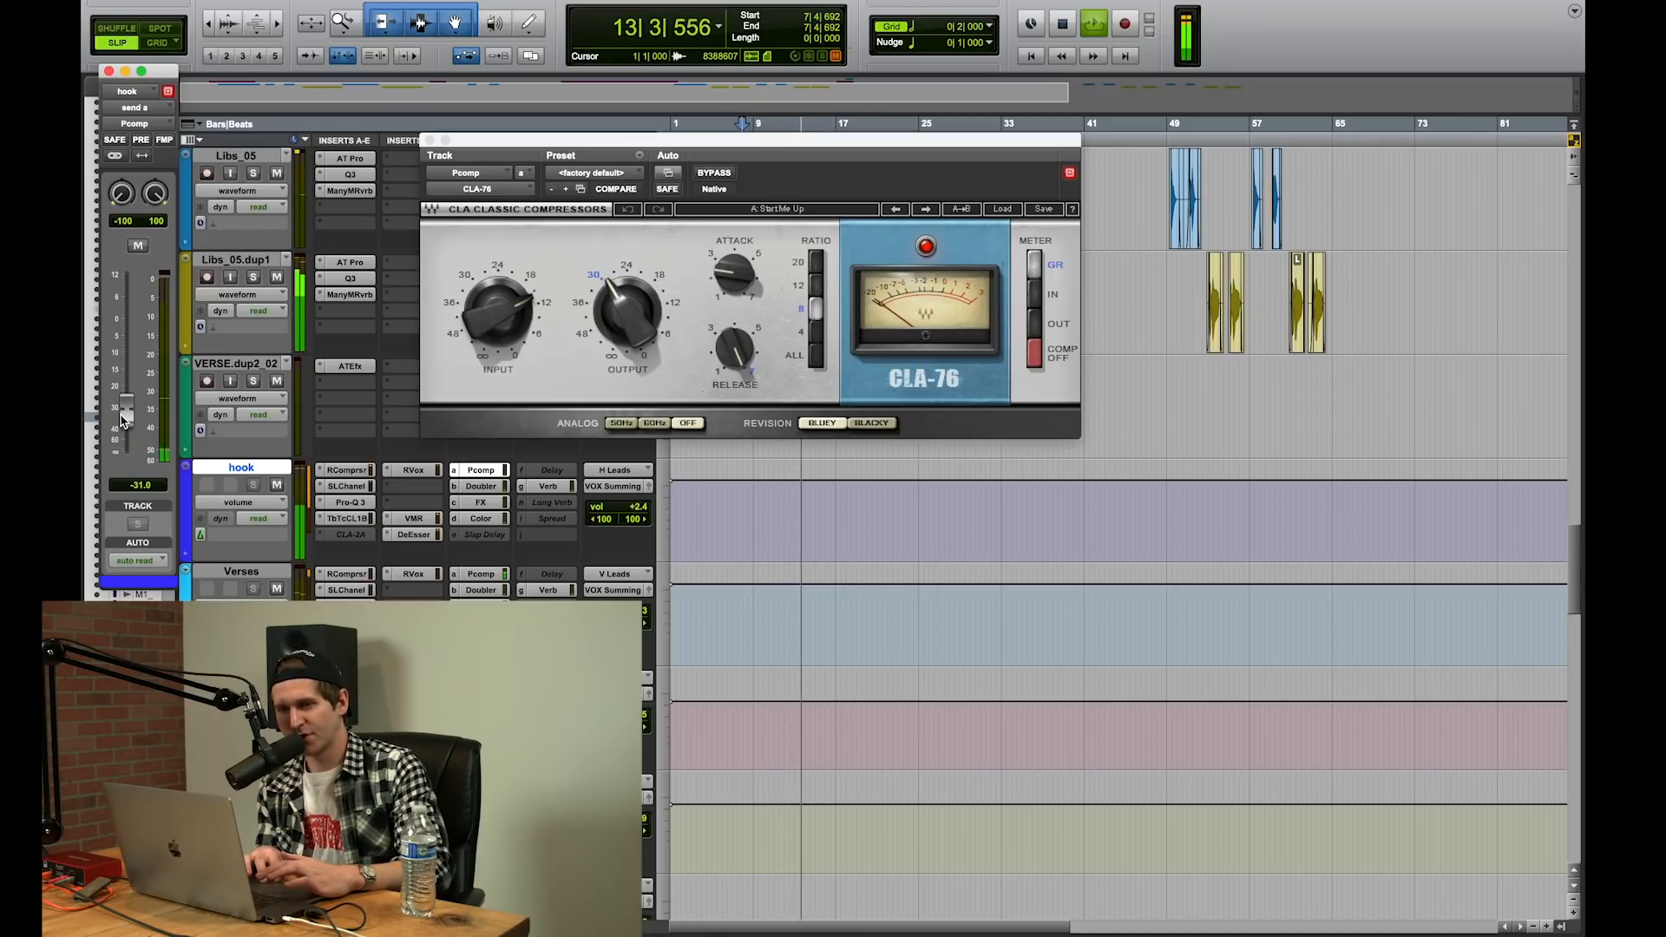
key("space")
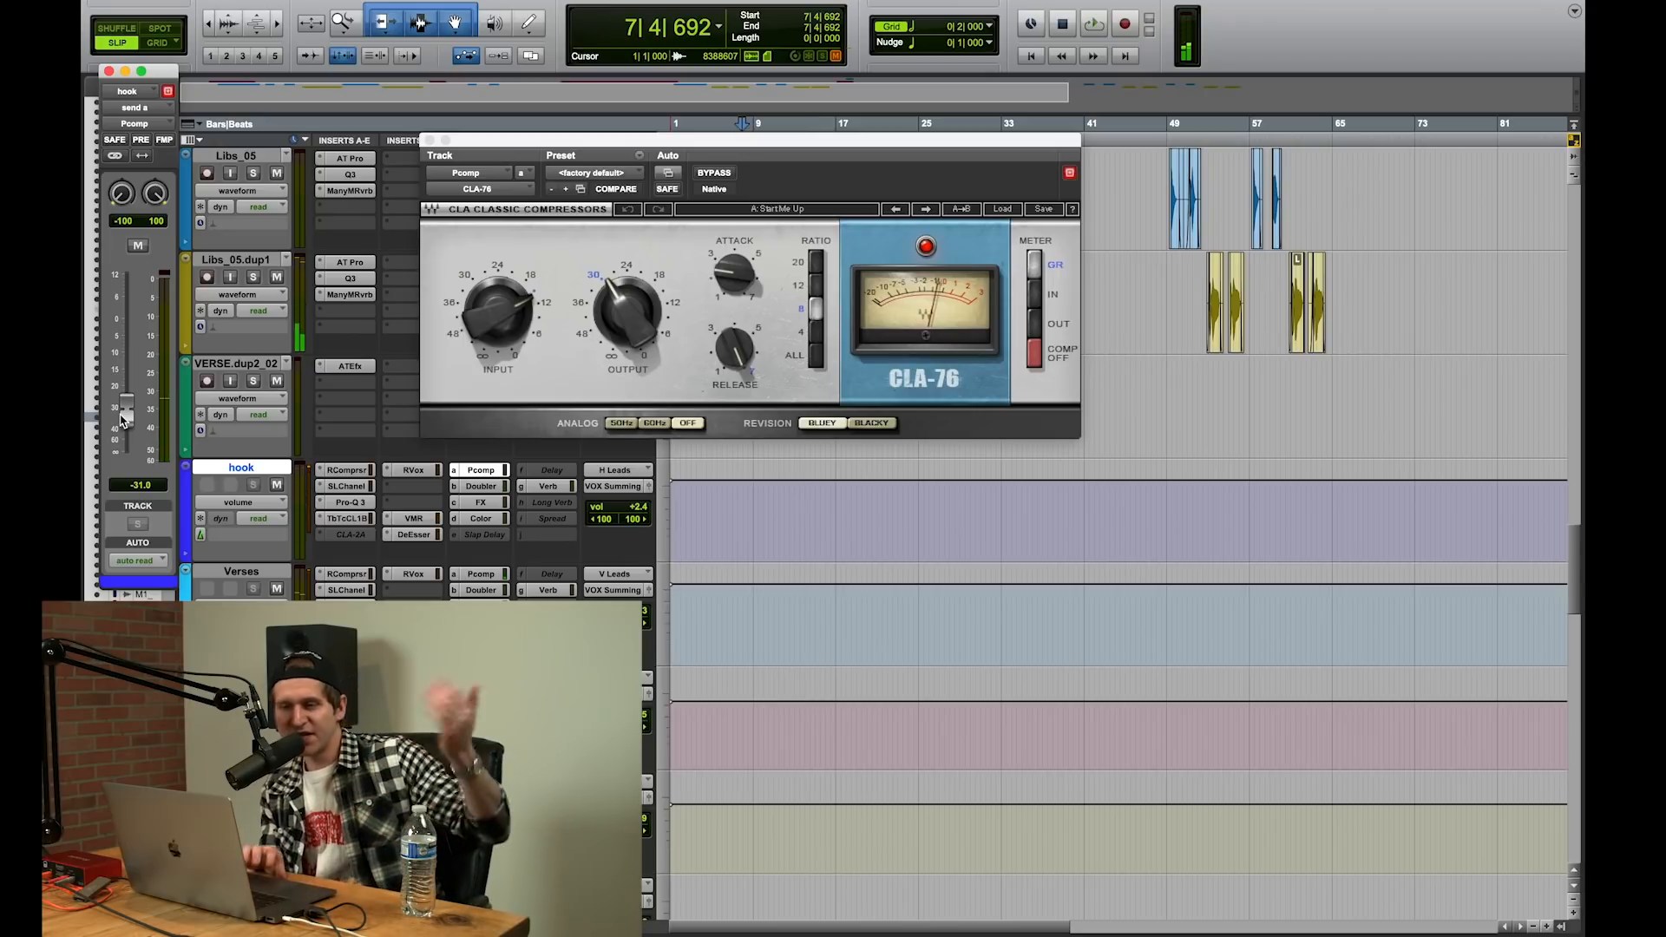
Step: Raise the hook's Pcomp send level to about +0.4 dB and audition the hook with the parallel compression
left_click_drag(123, 420, 122, 329)
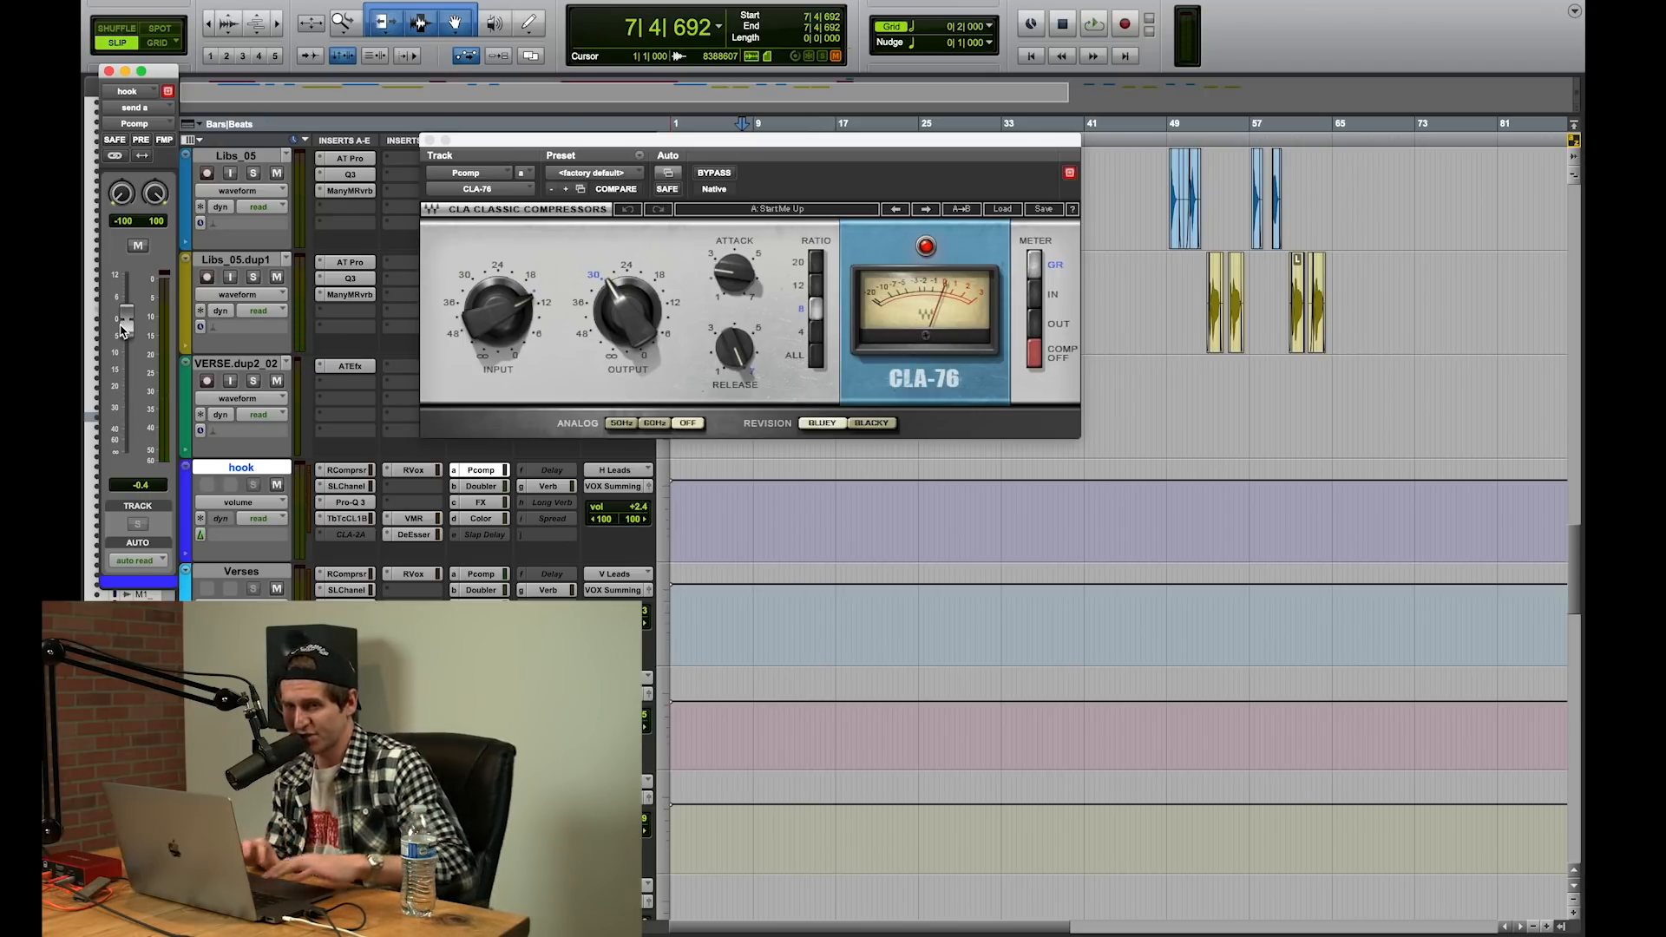
key("space")
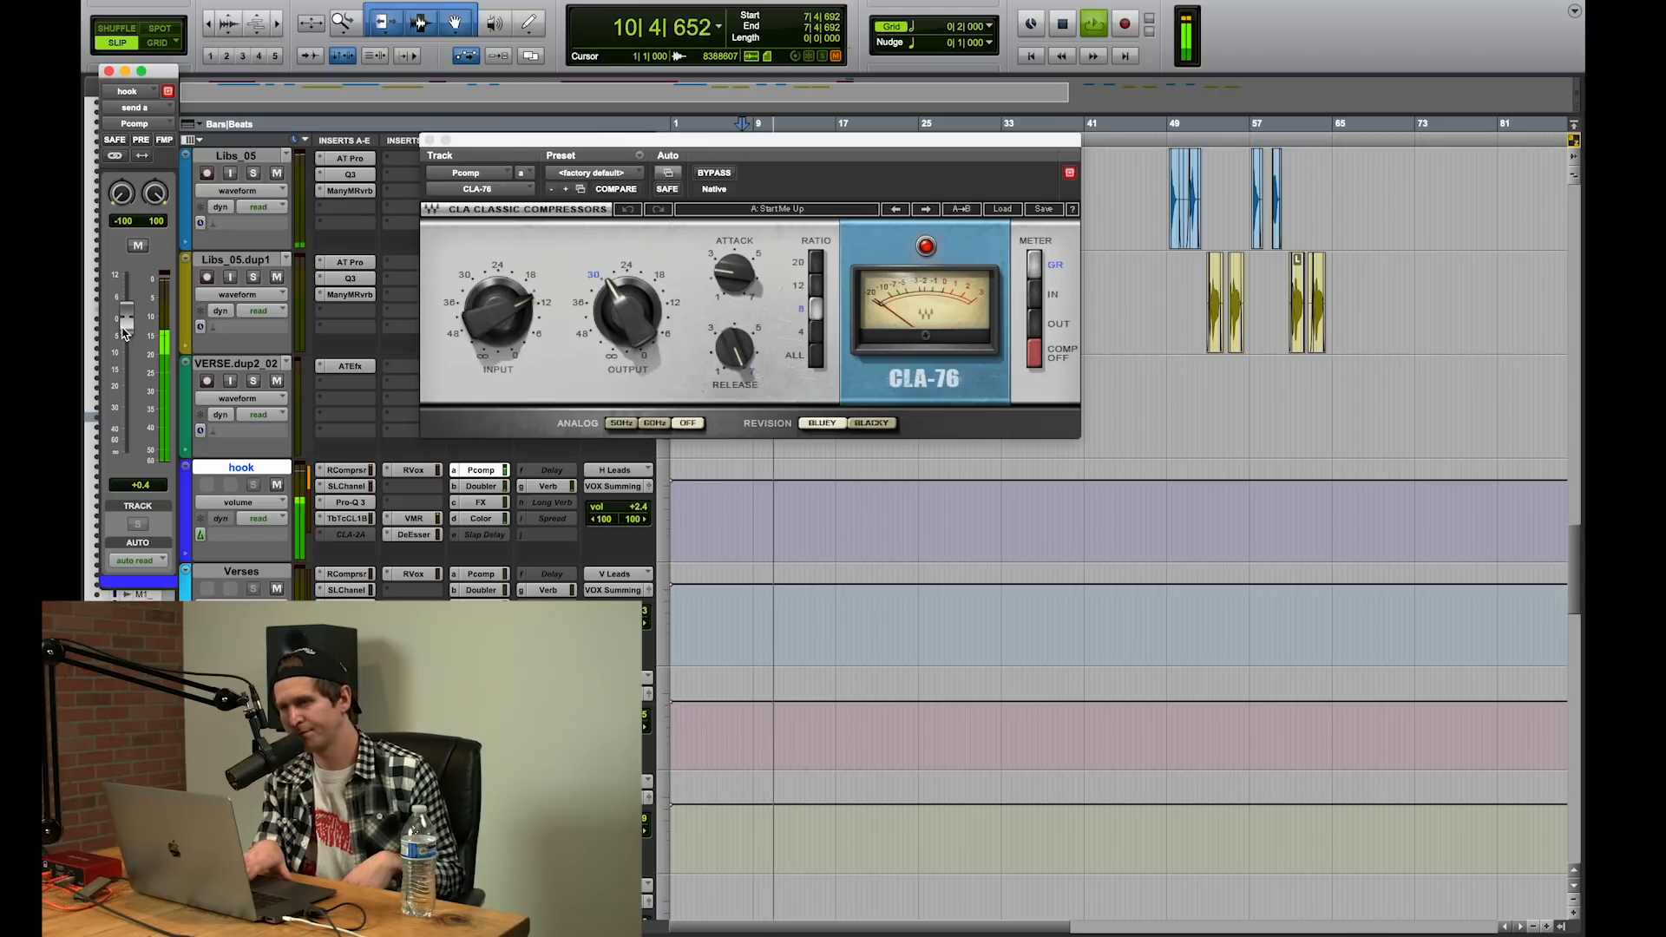
key("space")
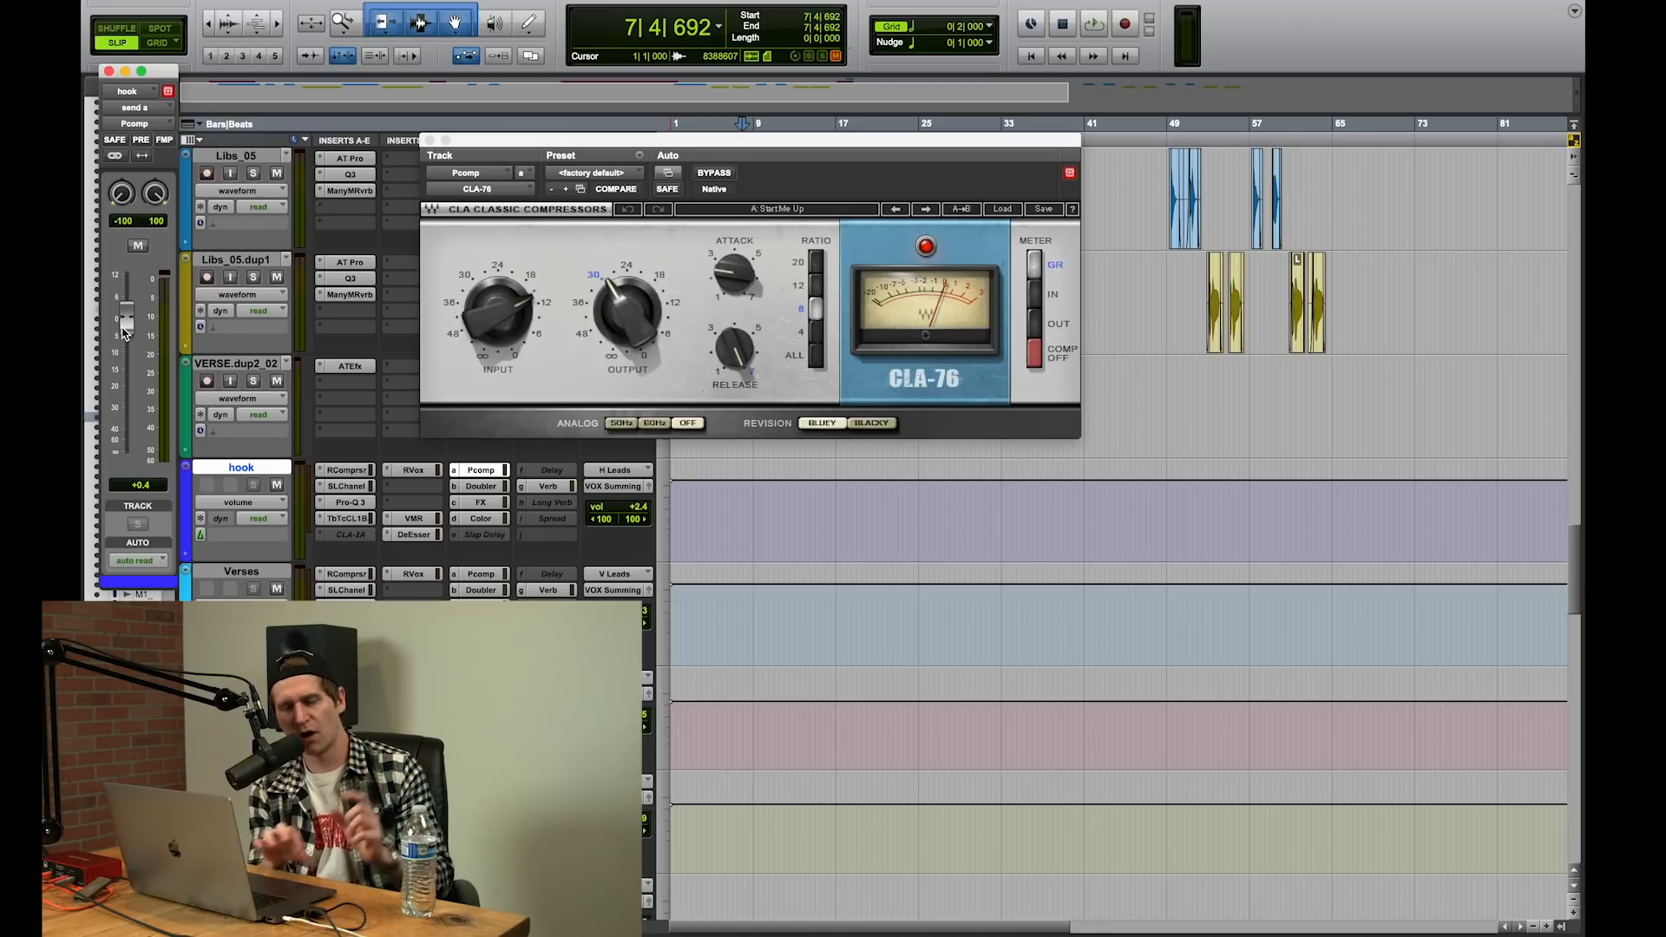
Step: Close the CLA-76 and open the Color send fader of the hook aux track
scroll(1119, 521, "down", 3)
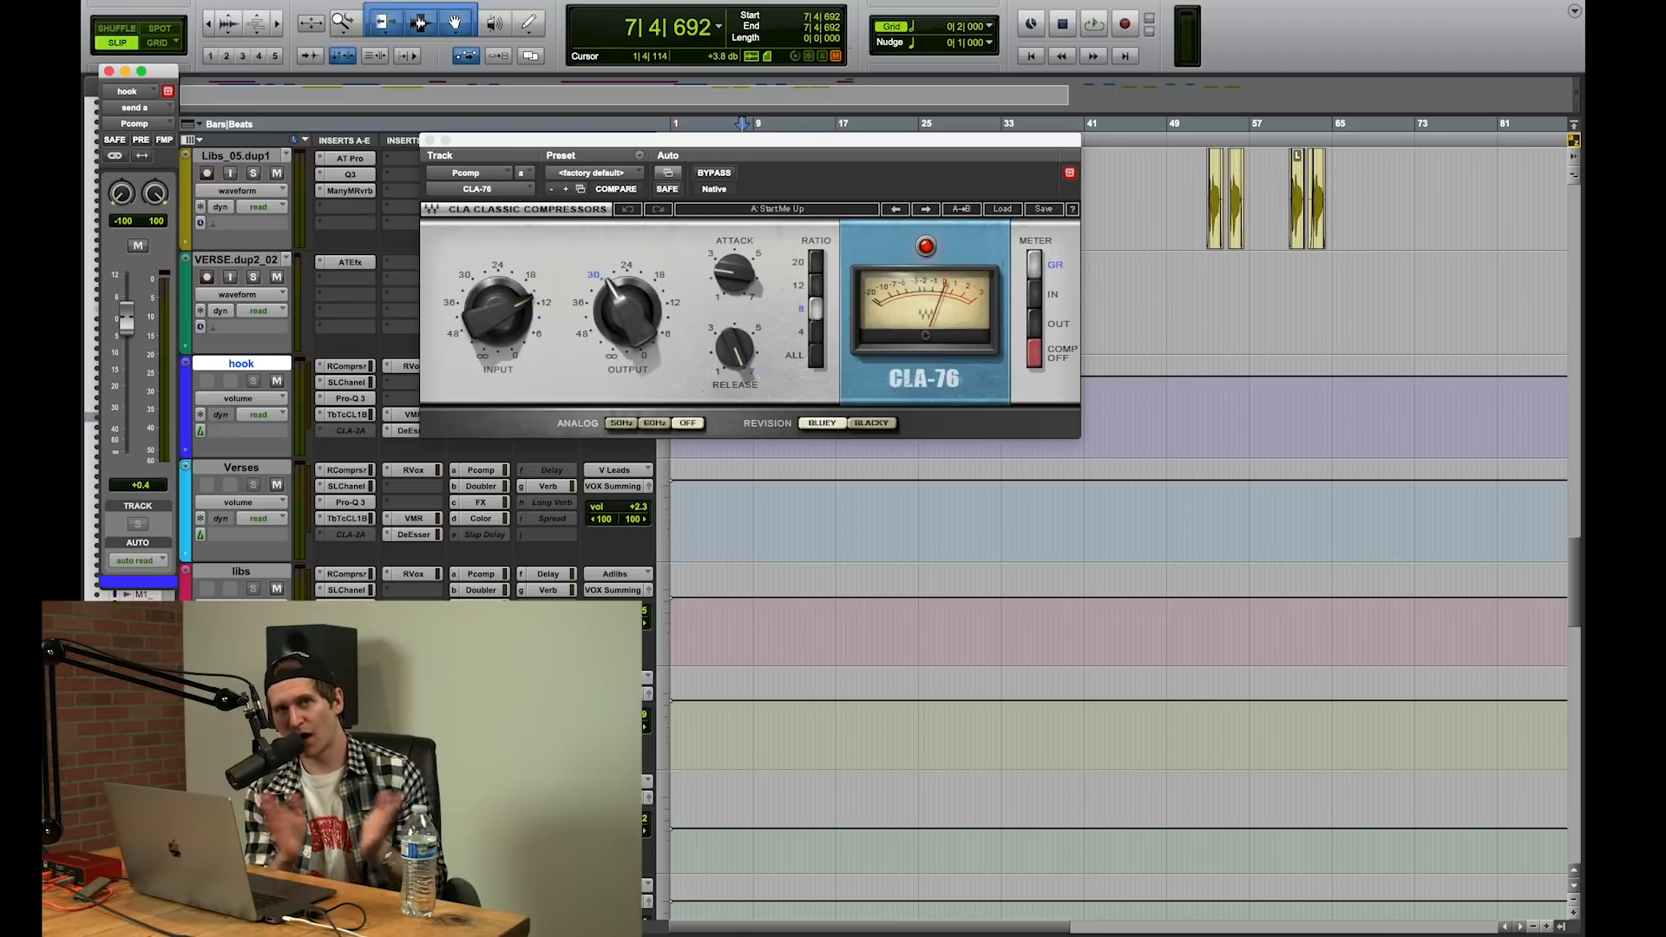
scroll(1119, 521, "up", 3)
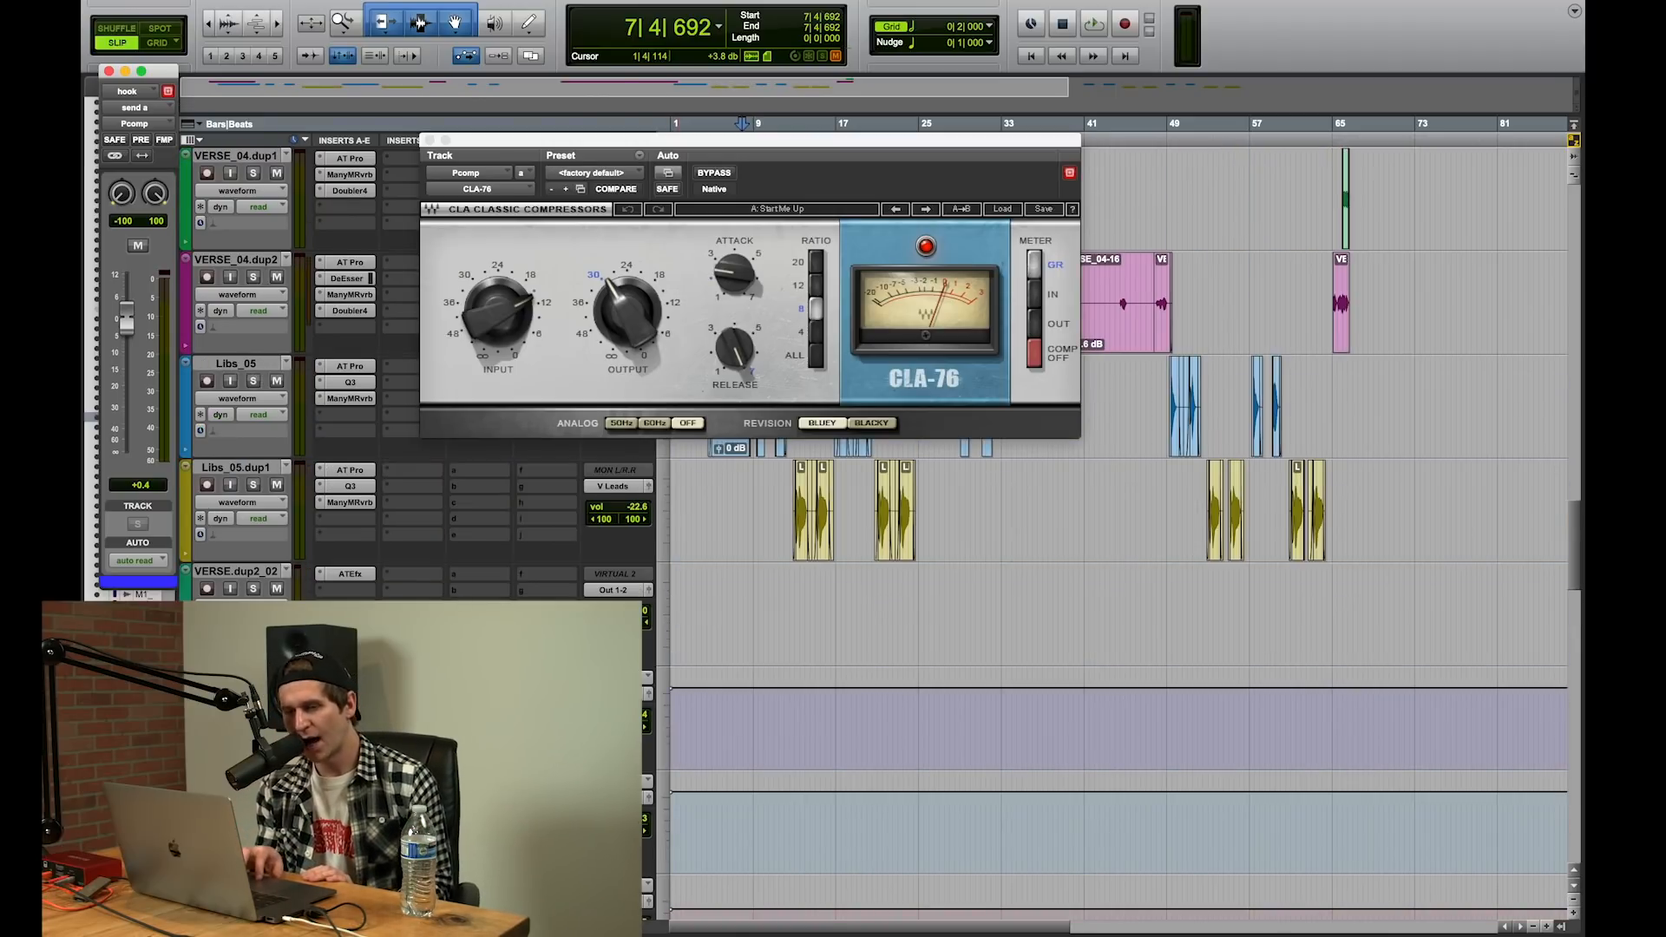
left_click(430, 140)
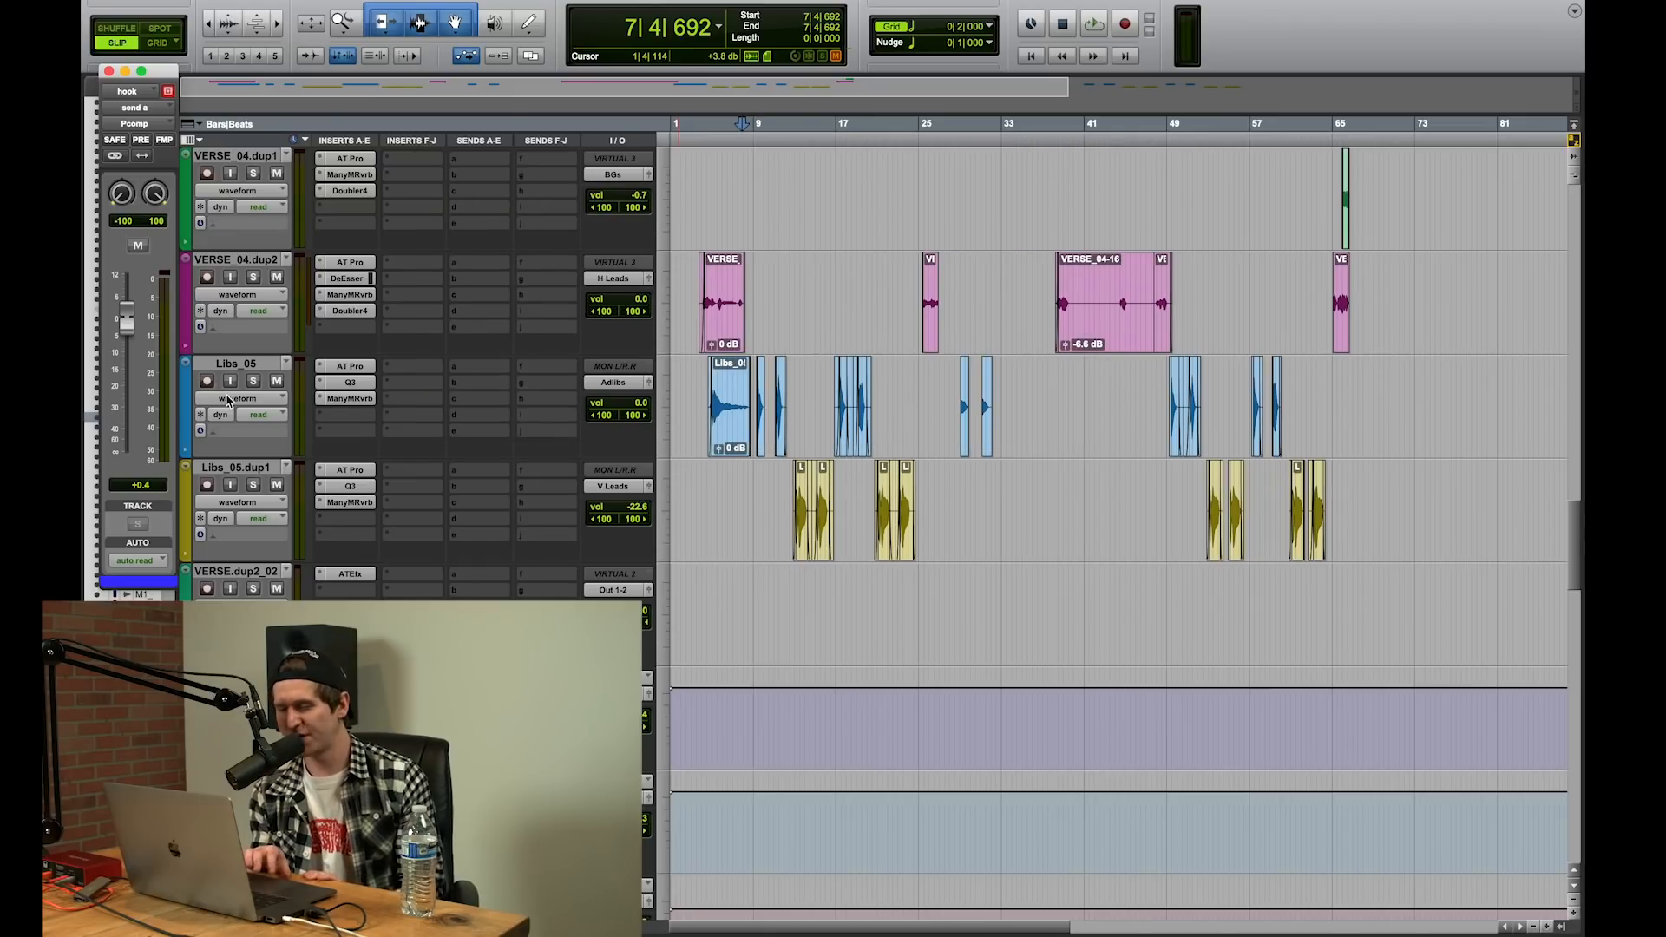
left_click(479, 727)
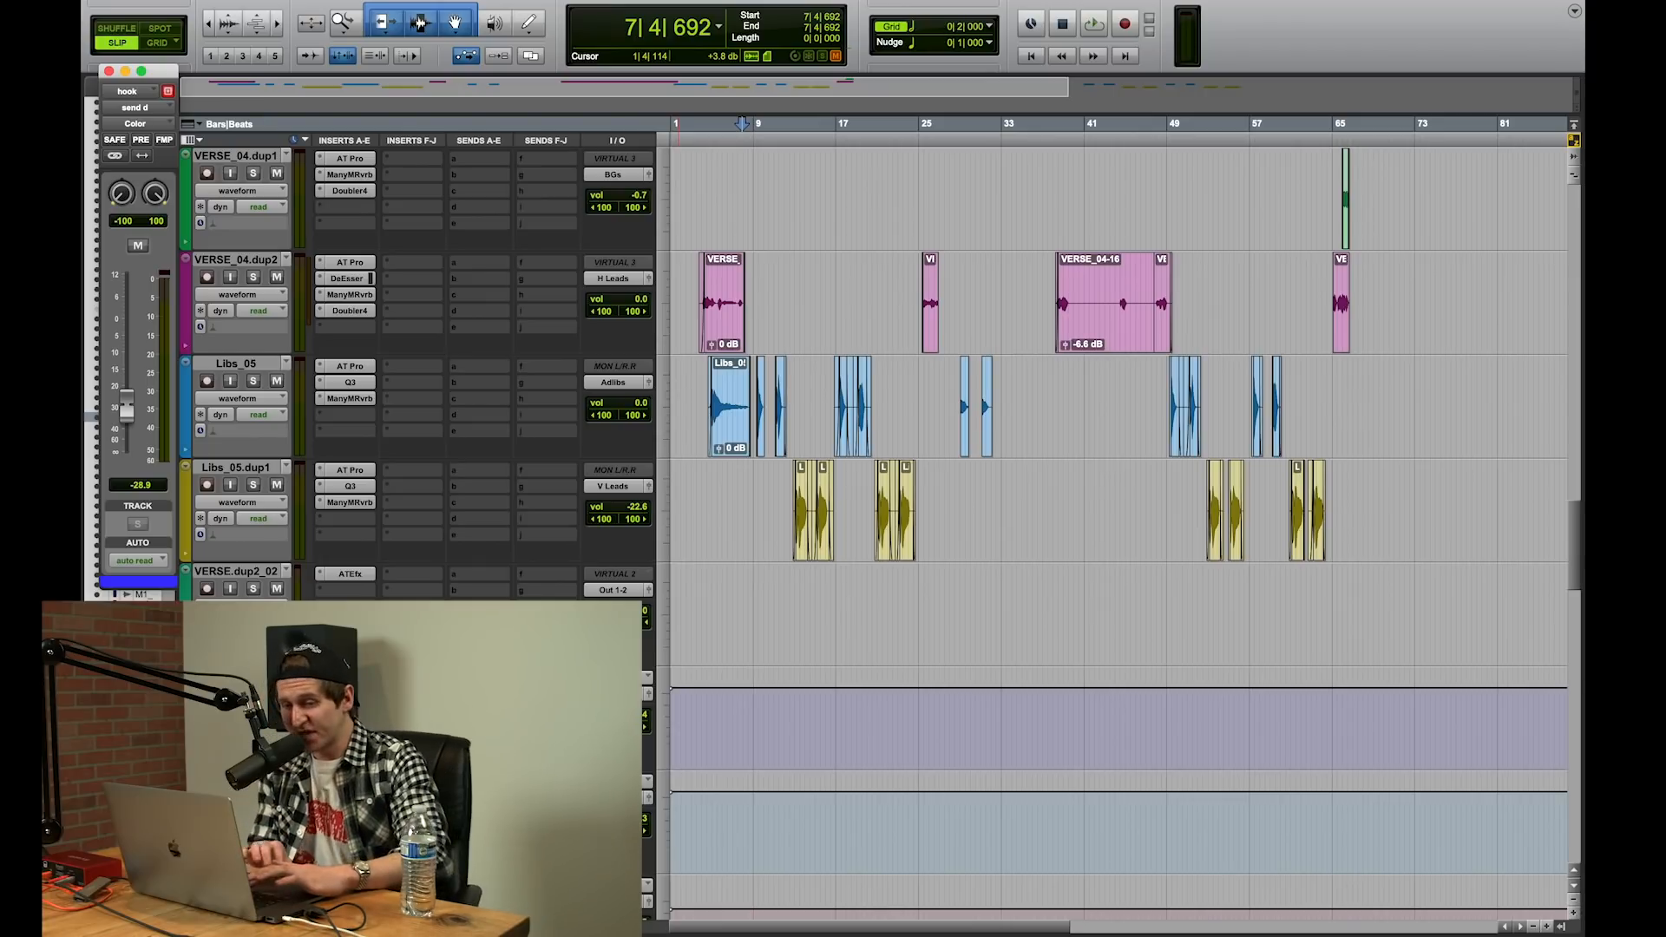
Step: Play the verse from around bar 29, open the Color send fader of the Verses aux track, and stop playback
scroll(1135, 289, "up", 5)
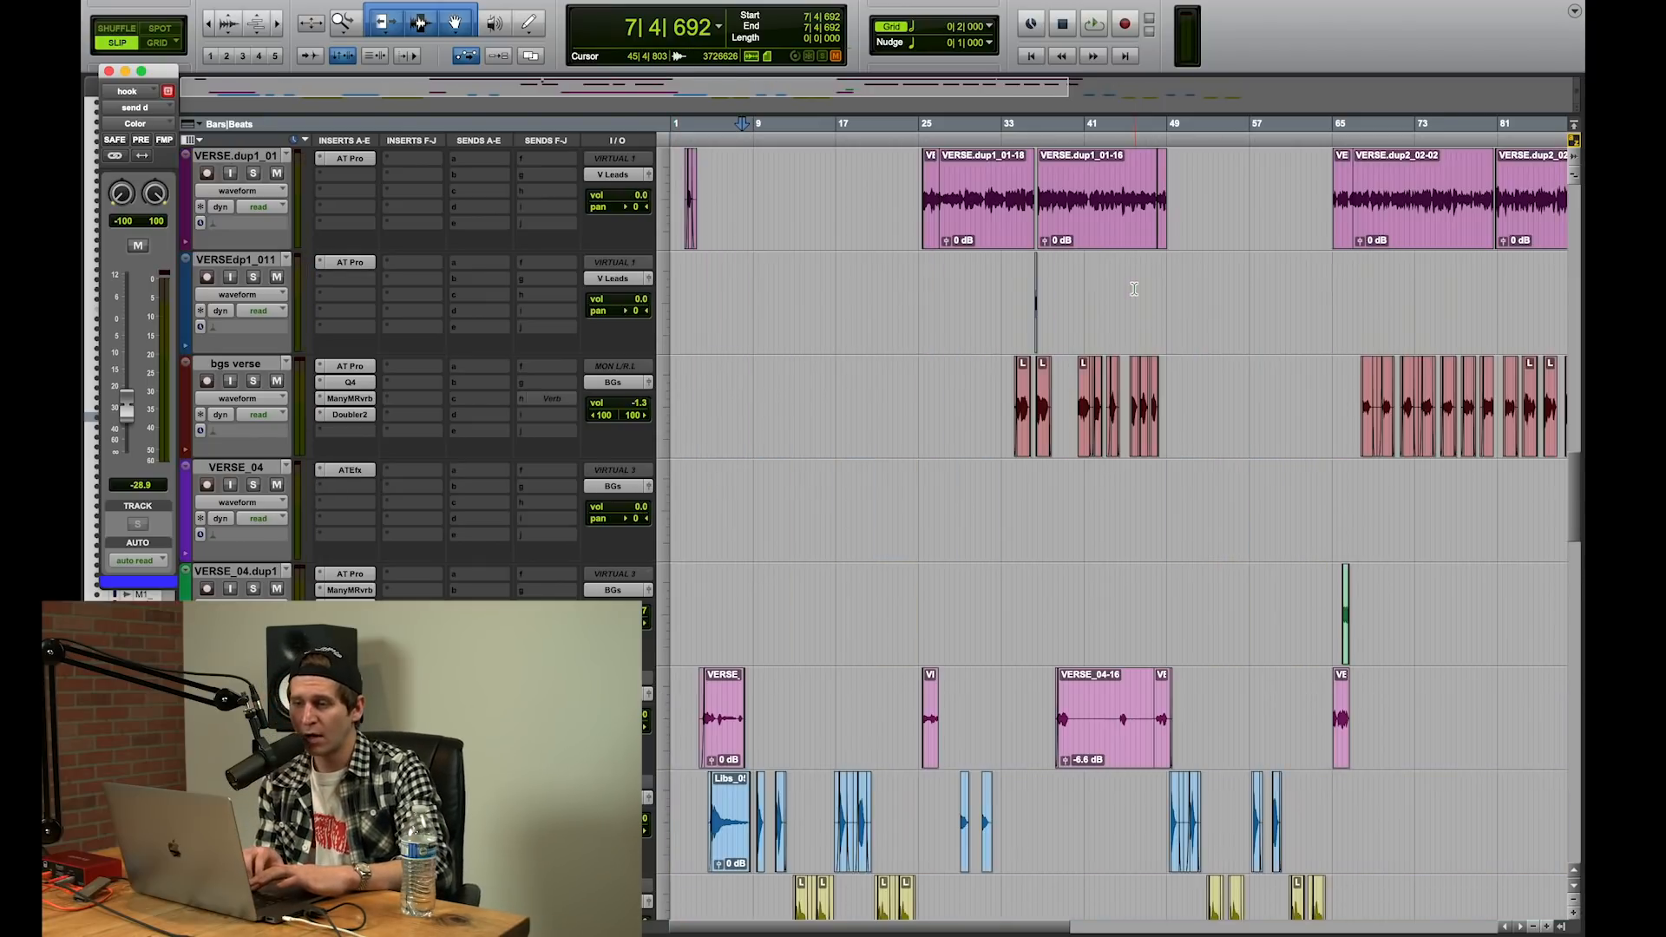
left_click(963, 289)
scroll(976, 295, "down", 1)
key("space")
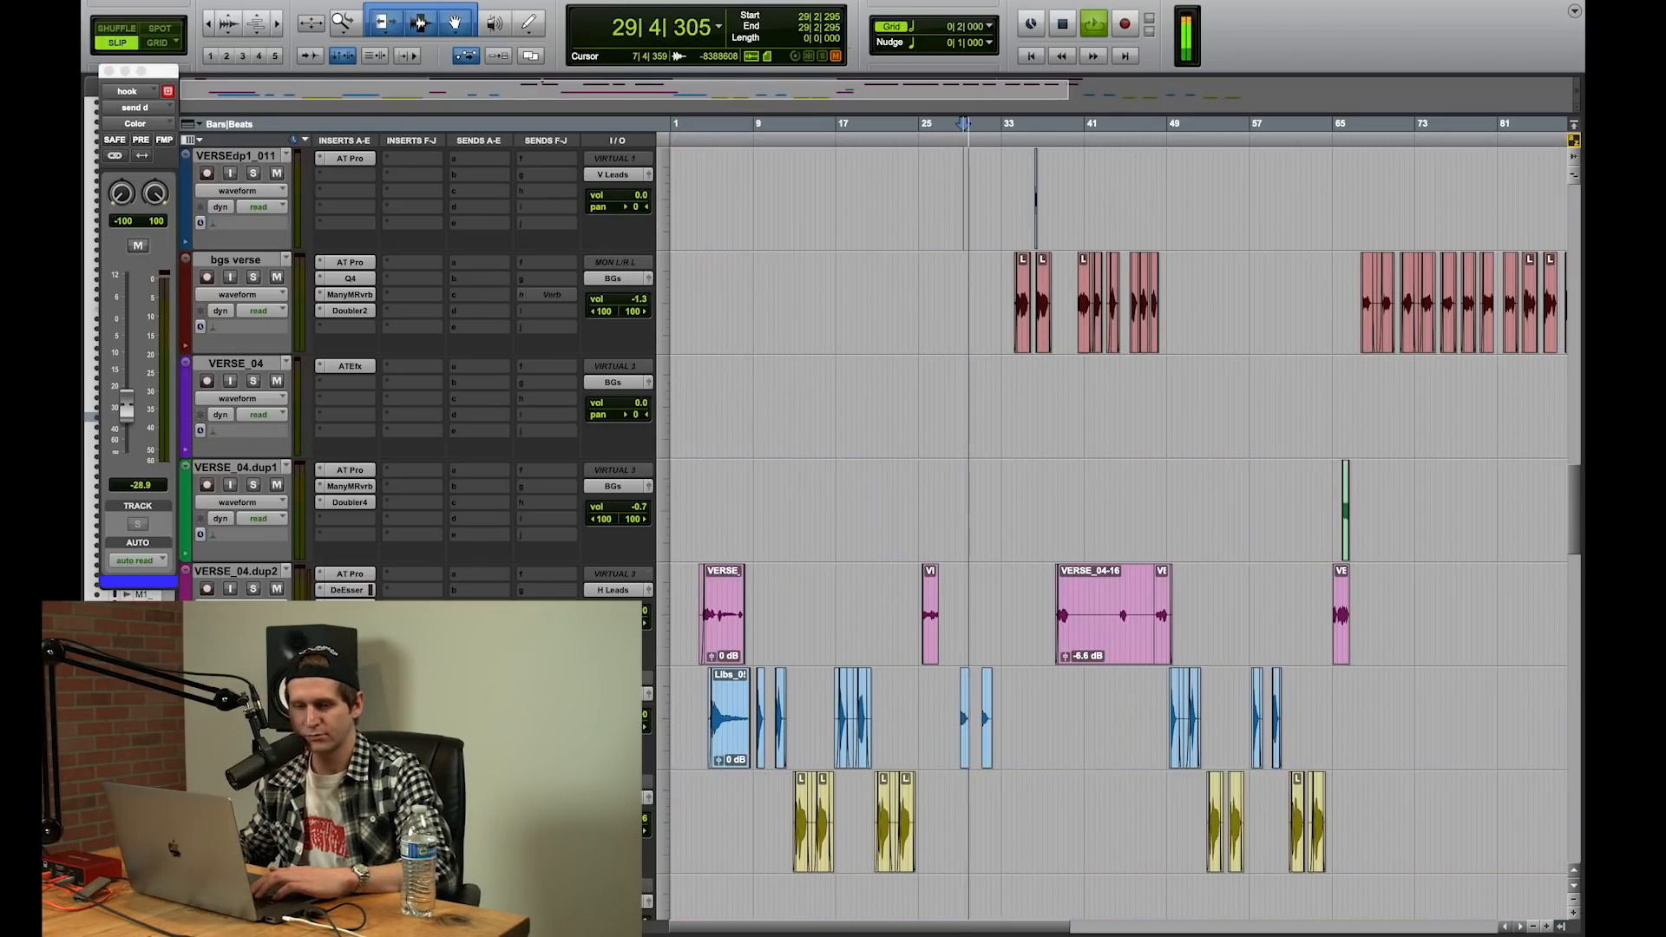
scroll(1117, 529, "down", 6)
left_click(484, 519)
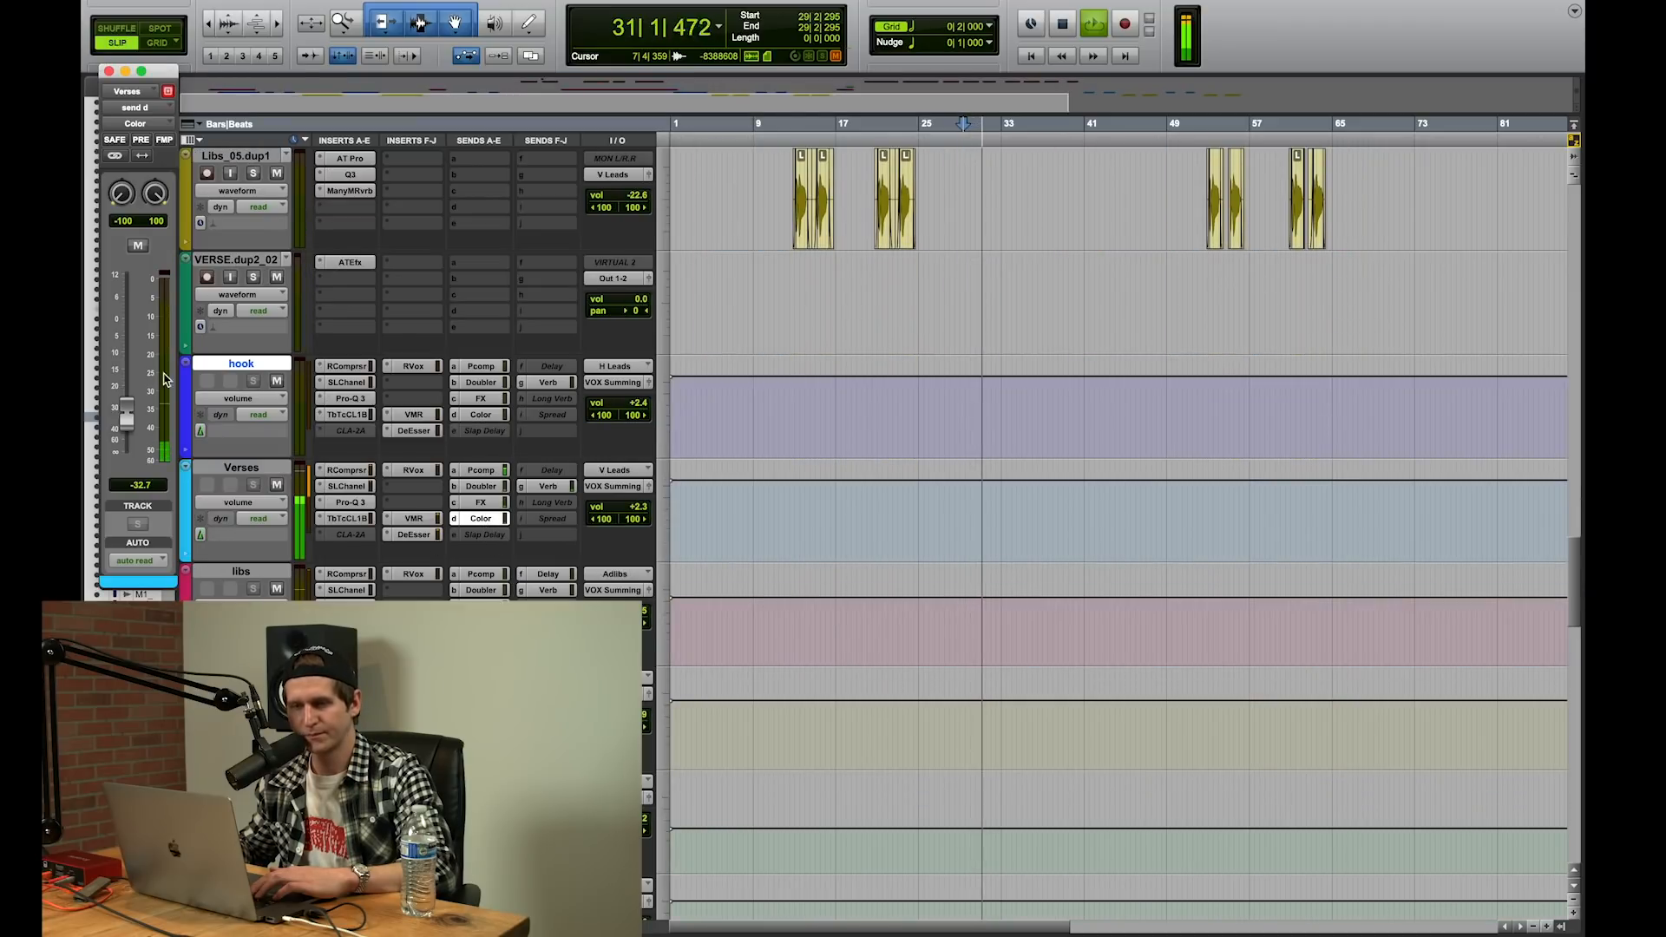
key("space")
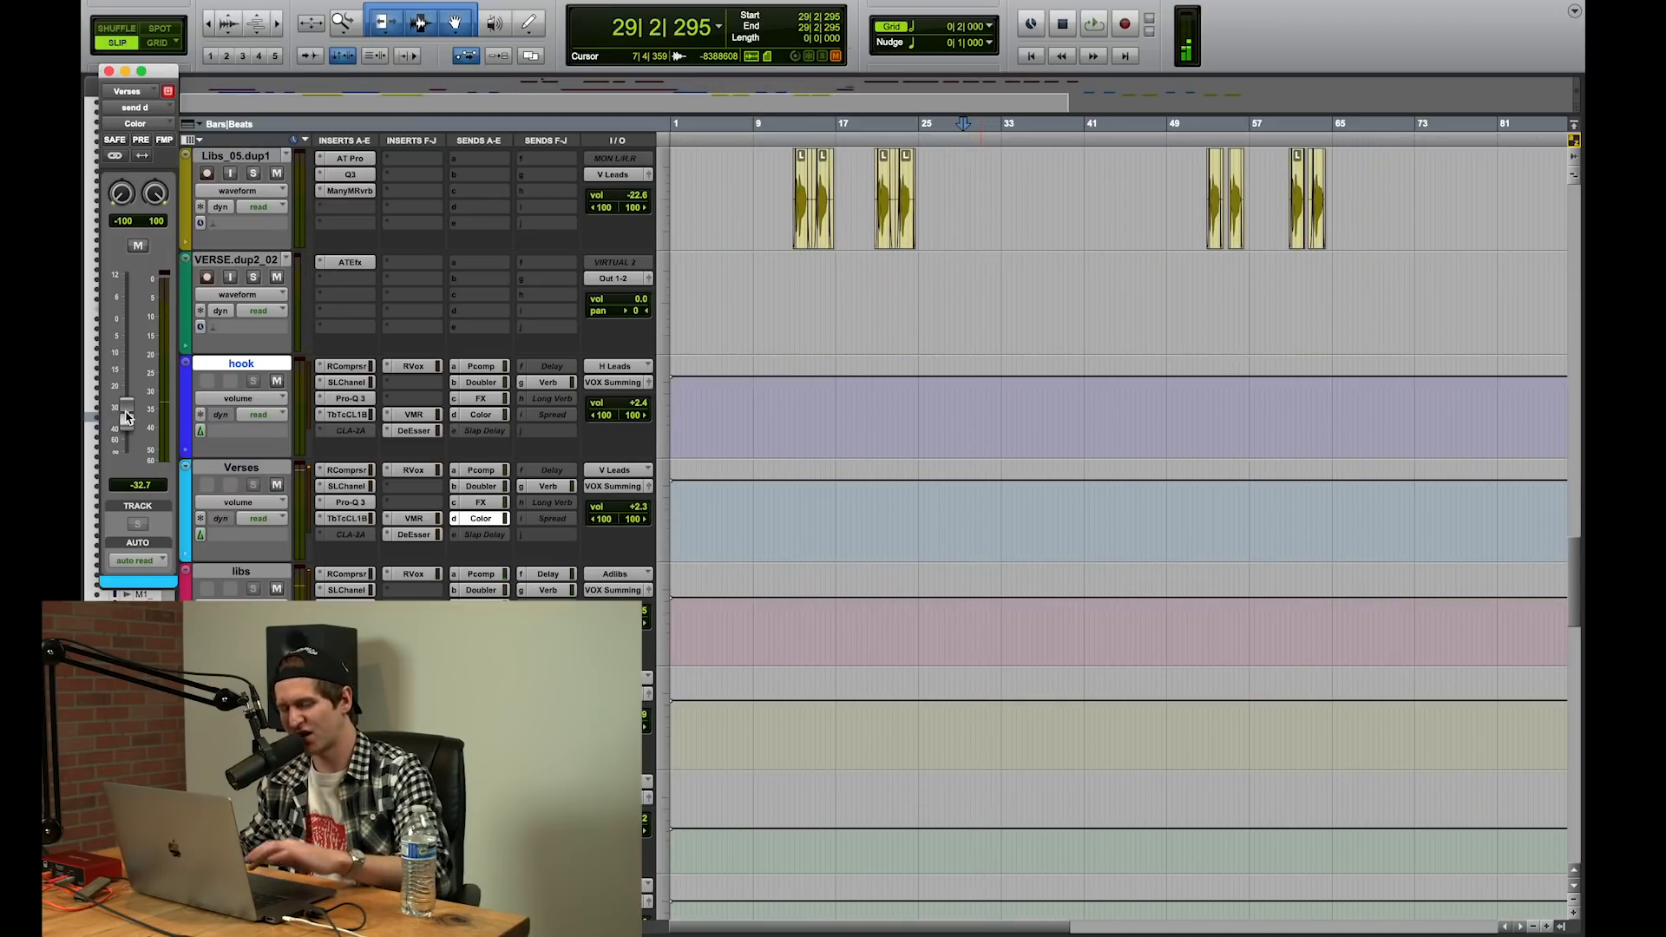
Step: Play the verse again and raise the Verses track's Color send level to -28.9 dB
key("space")
mouse_move(126, 417)
left_mouse_down()
mouse_move(127, 301)
mouse_move(126, 409)
left_mouse_up()
scroll(342, 419, "down", 2)
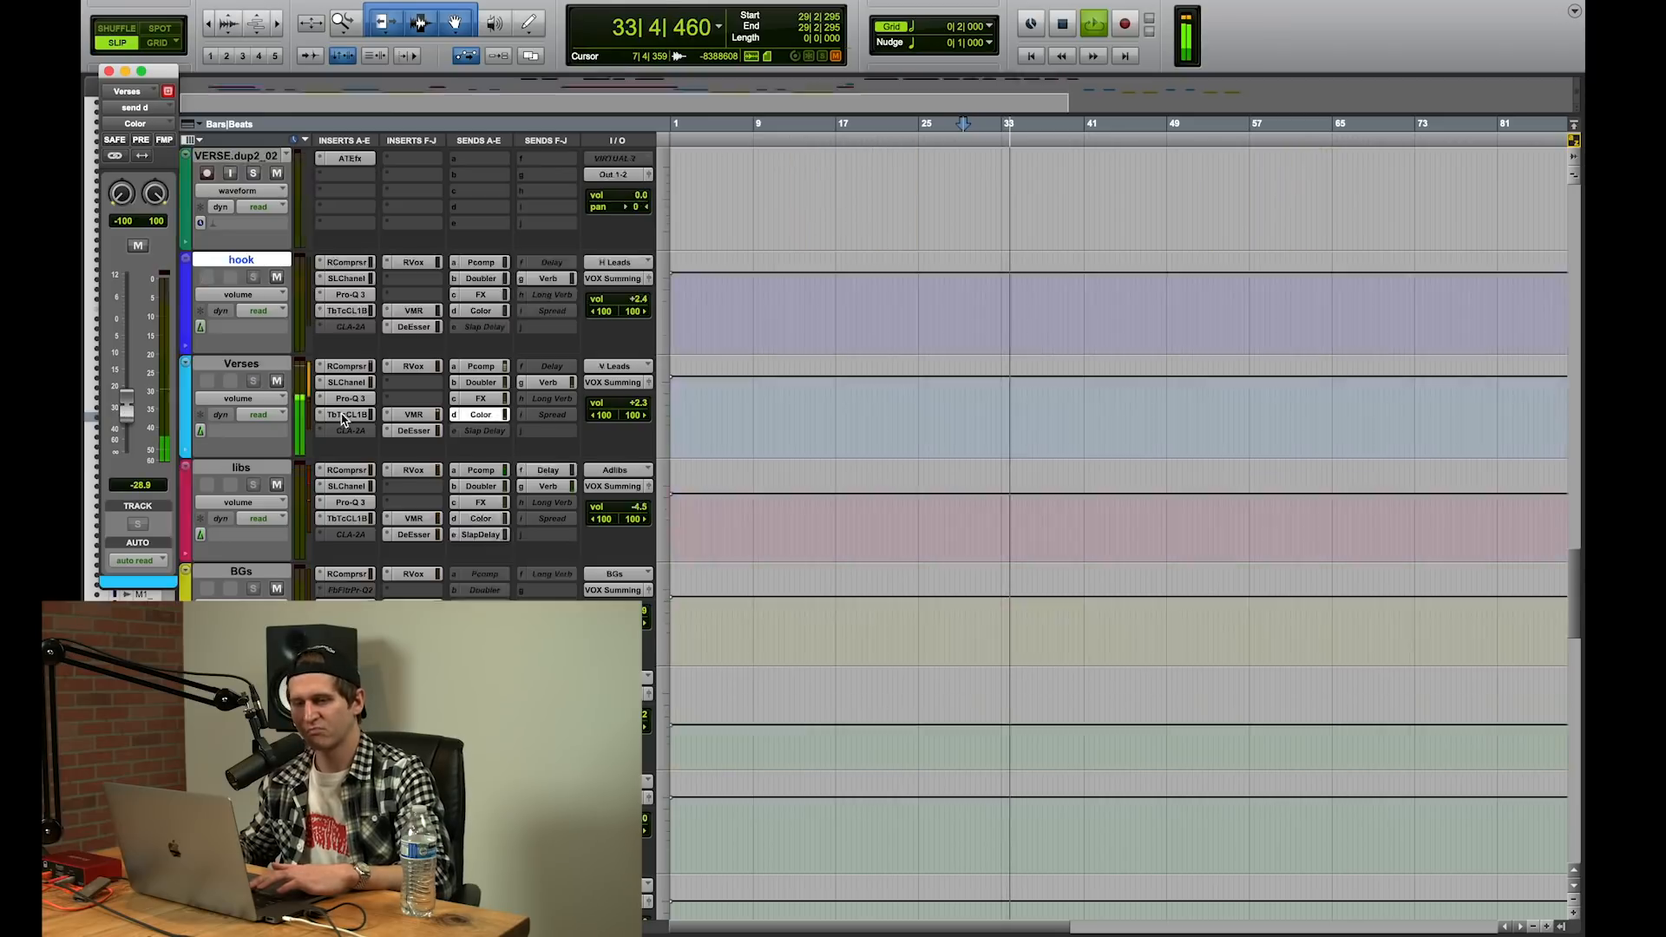
Step: Stop playback and examine the Aphex Vintage Exciter on the Color aux track, closing it when done
scroll(342, 420, "down", 10)
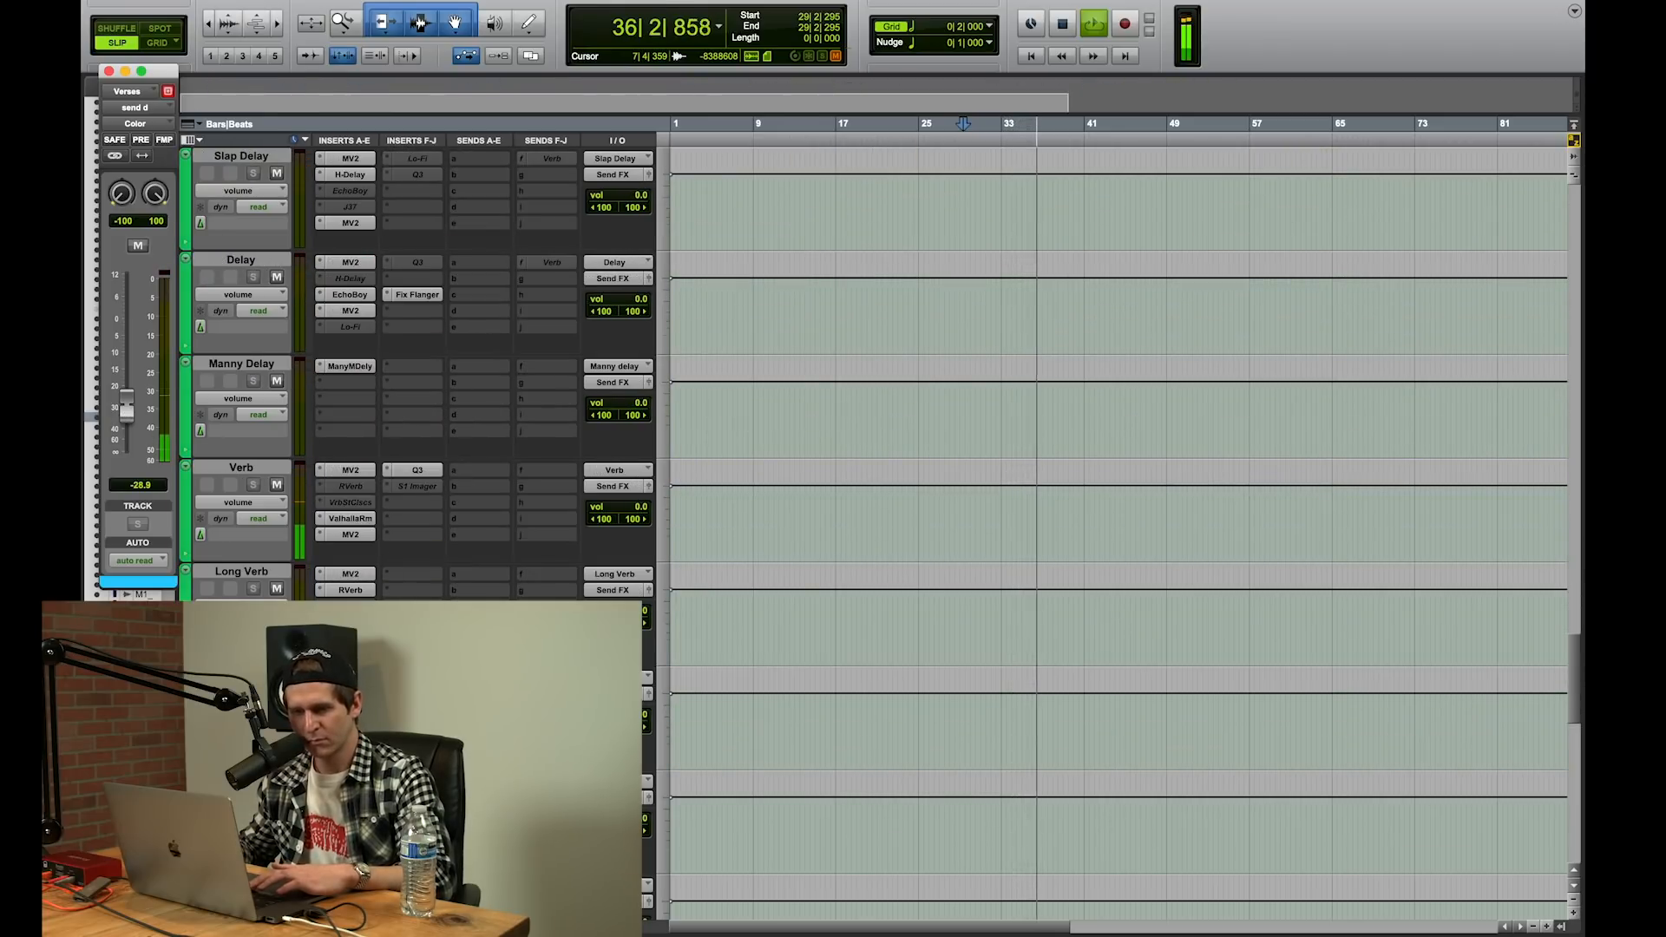
left_click(347, 678)
key("space")
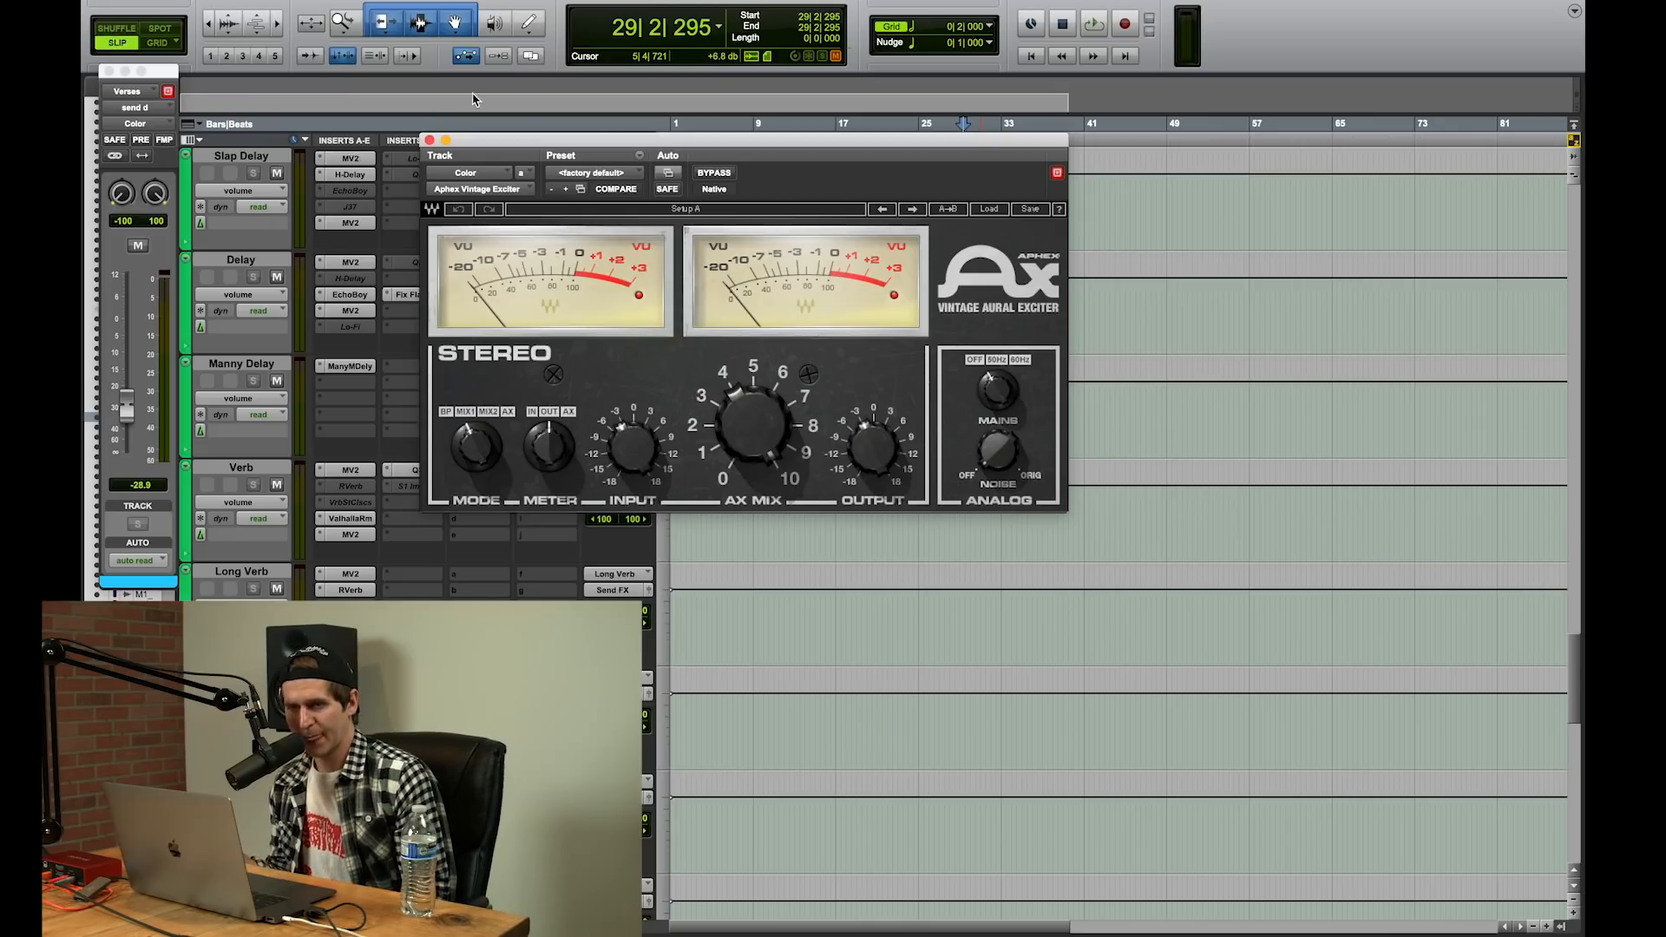
left_click_drag(425, 141, 425, 140)
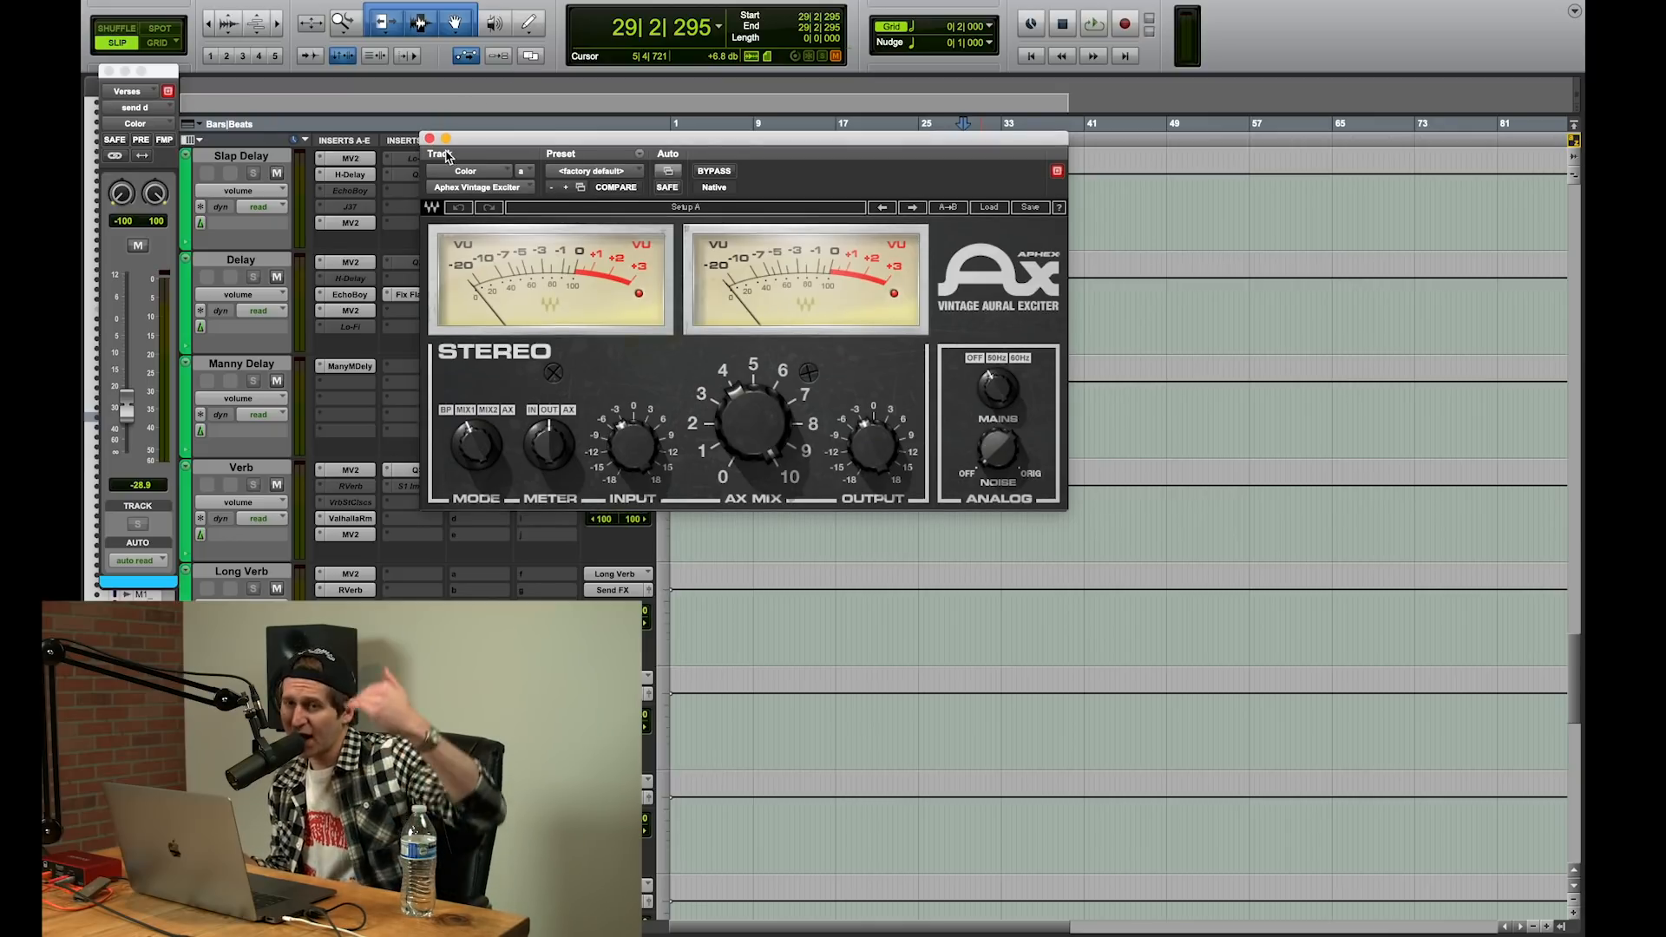
left_click(430, 139)
Step: Examine the MV2 settings on the Delay aux track, close the plug-in, and return to the hook and verse tracks
scroll(863, 374, "down", 5)
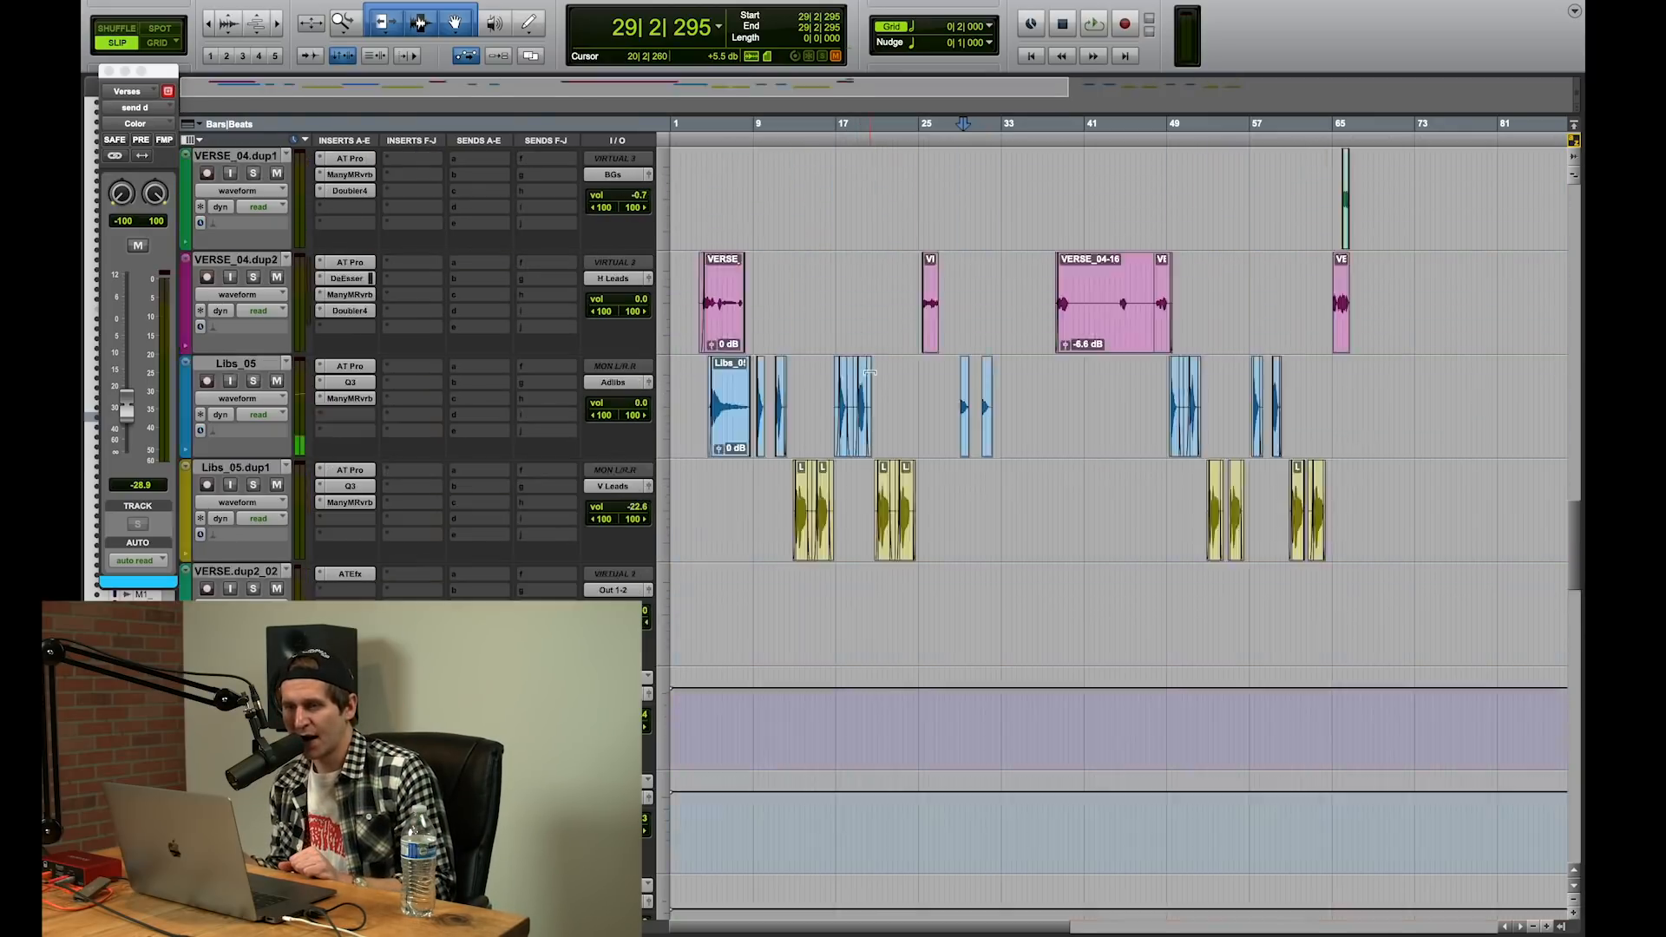
scroll(870, 373, "down", 10)
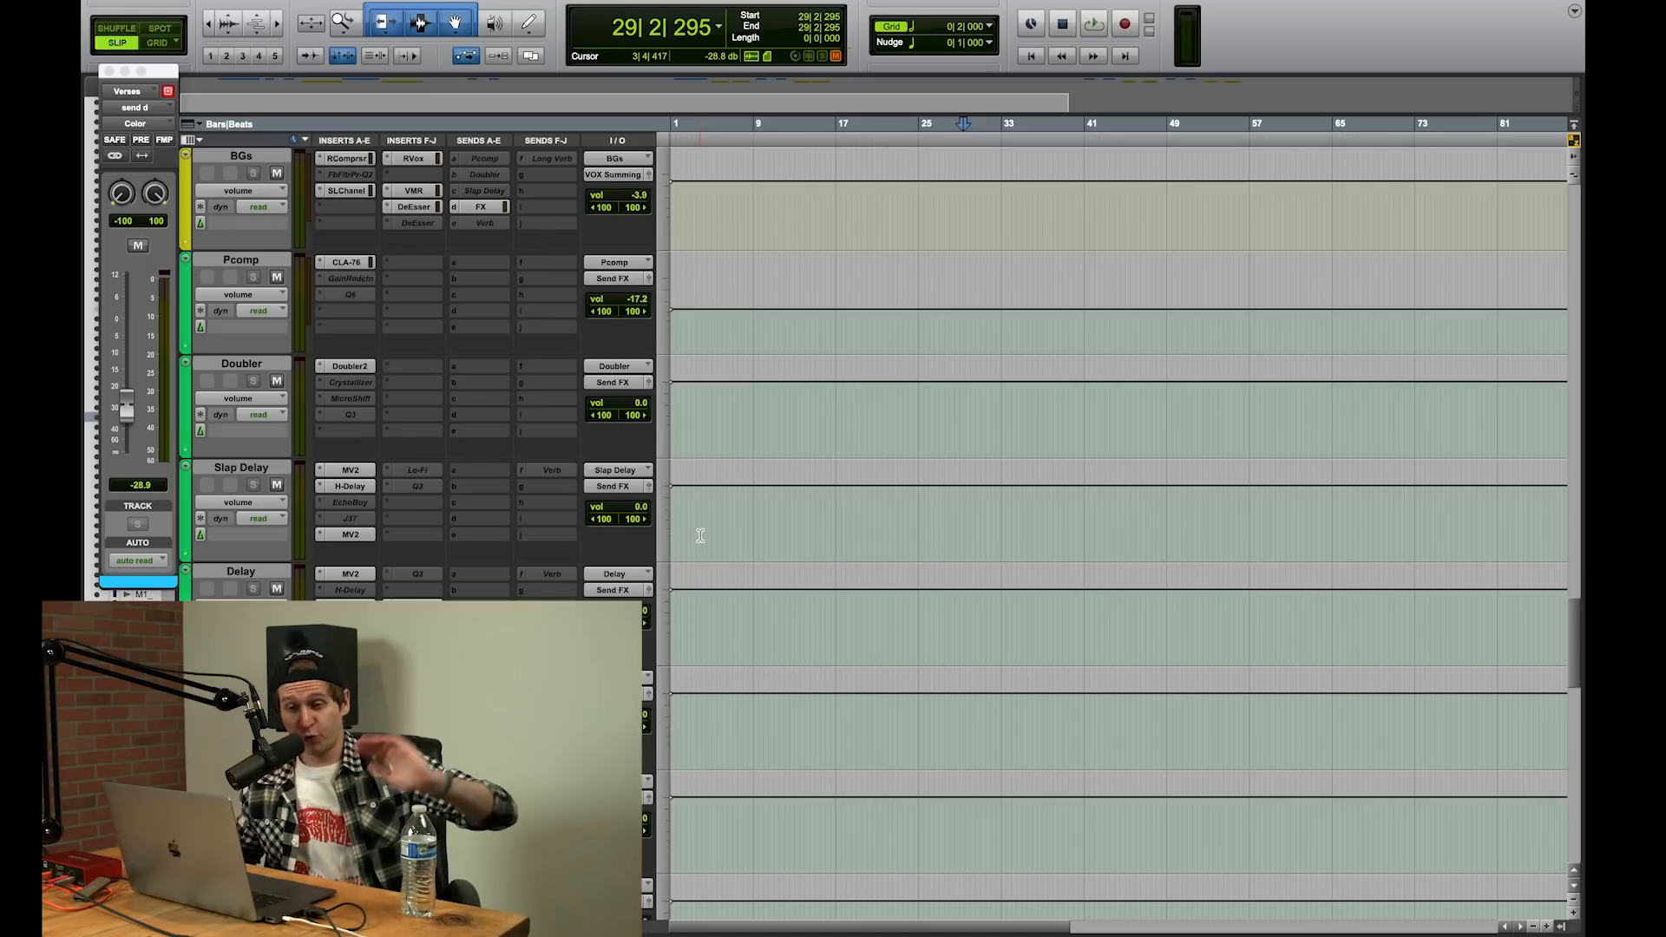
left_click(350, 574)
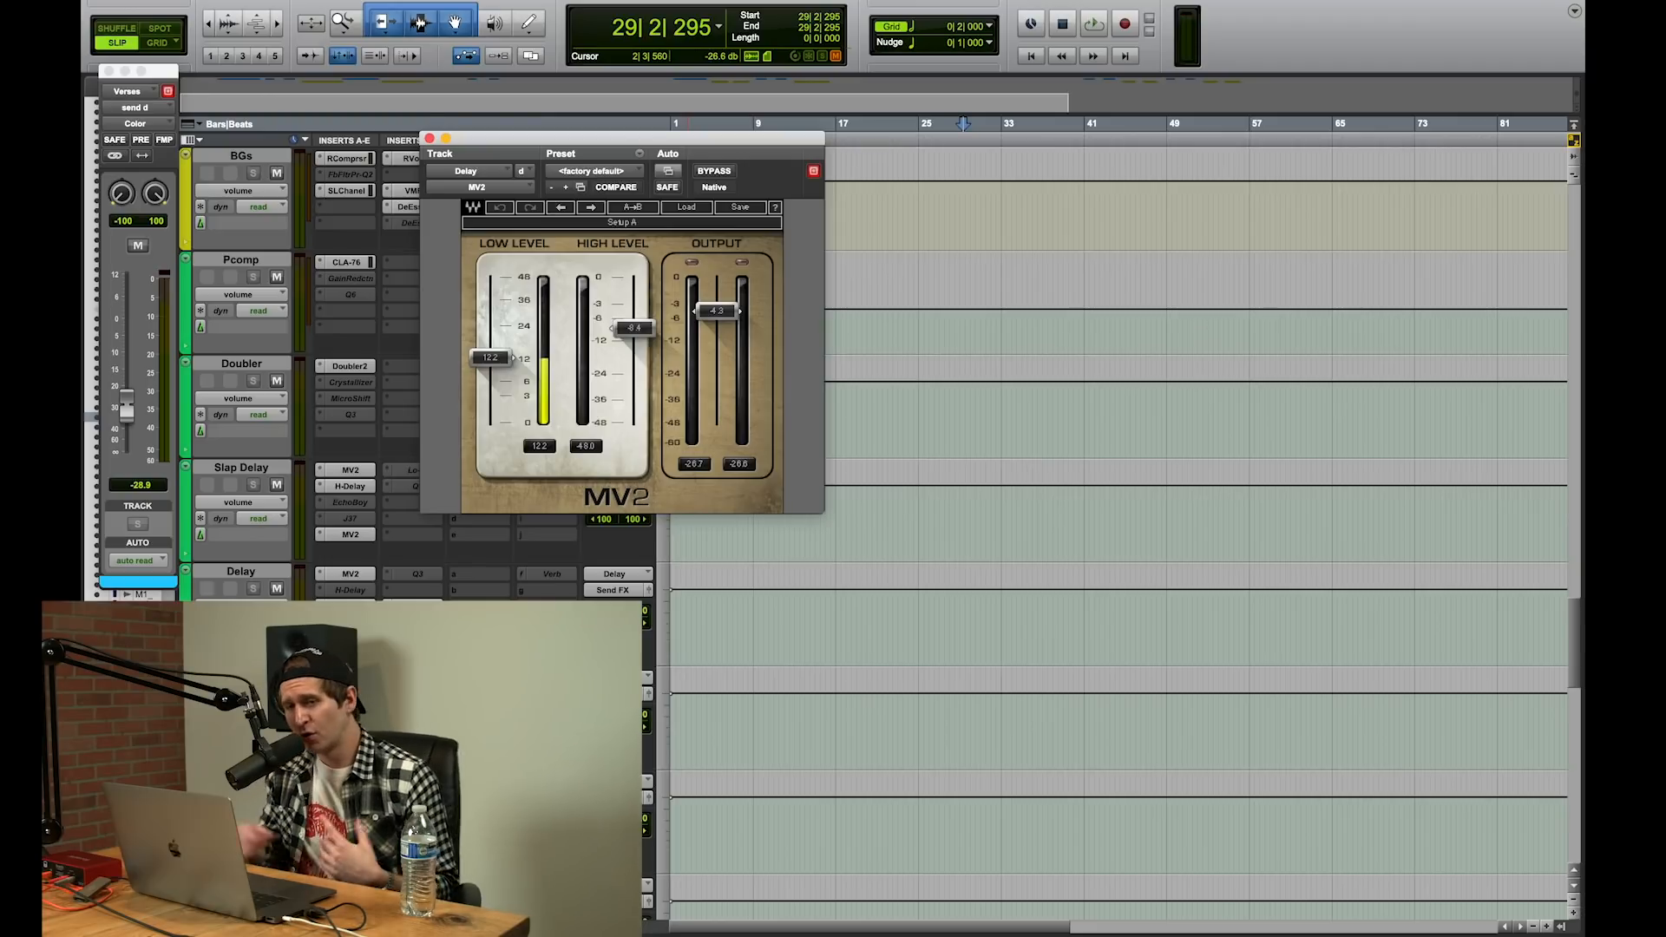
scroll(1119, 520, "down", 5)
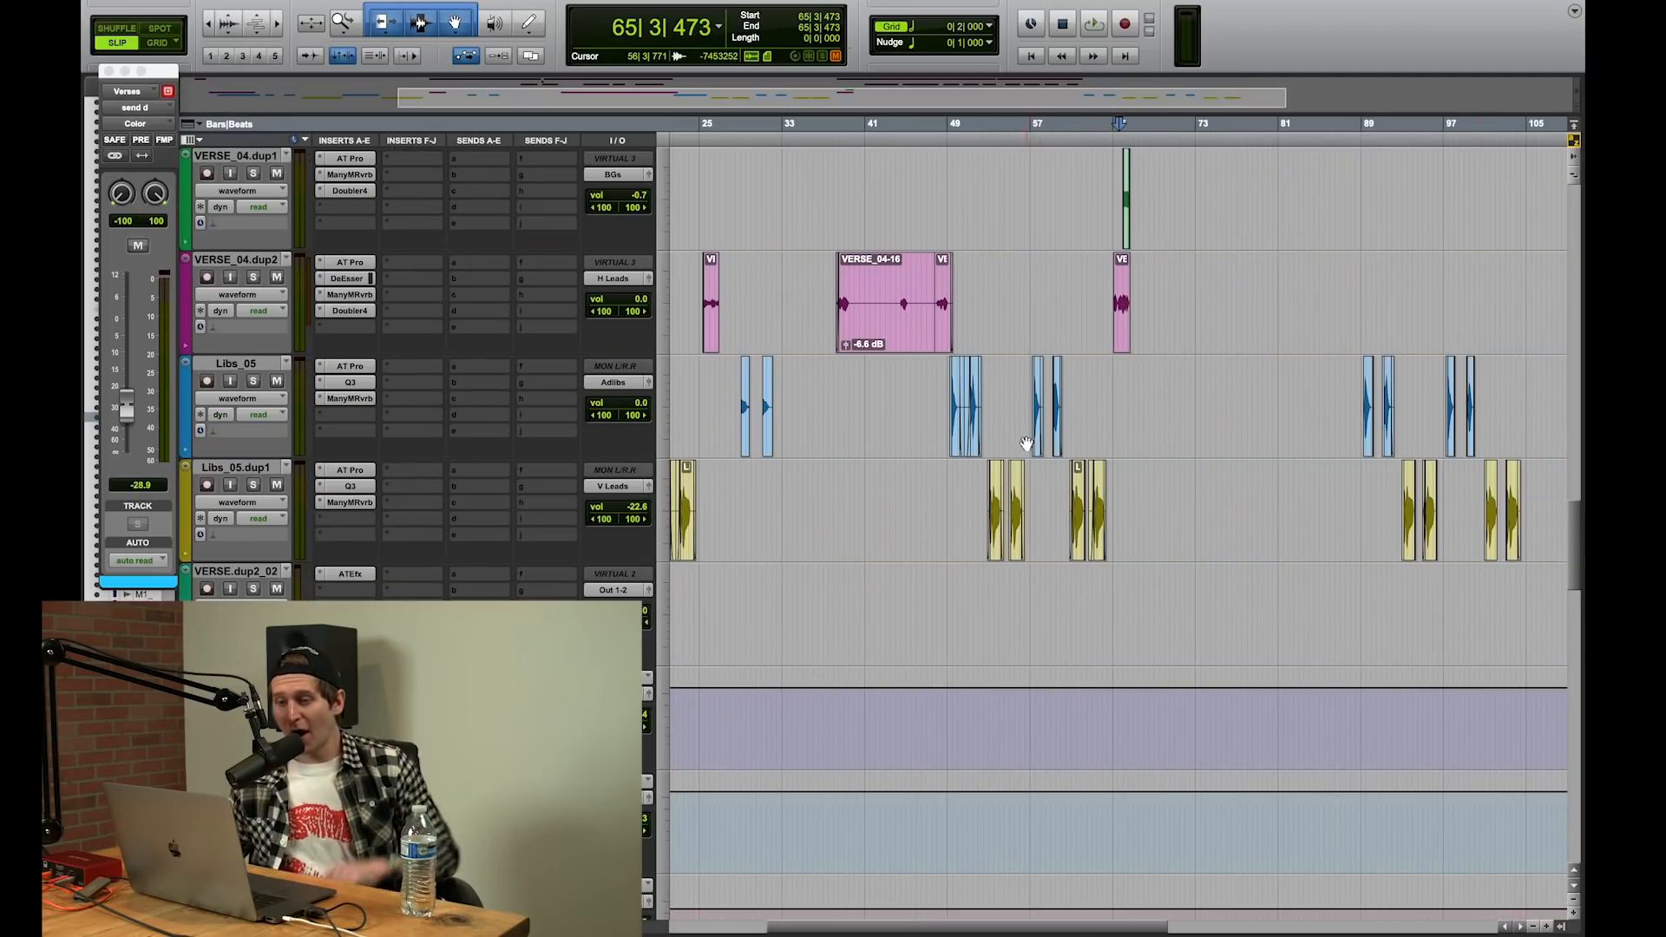
scroll(1028, 416, "up", 10)
scroll(955, 434, "left", 3)
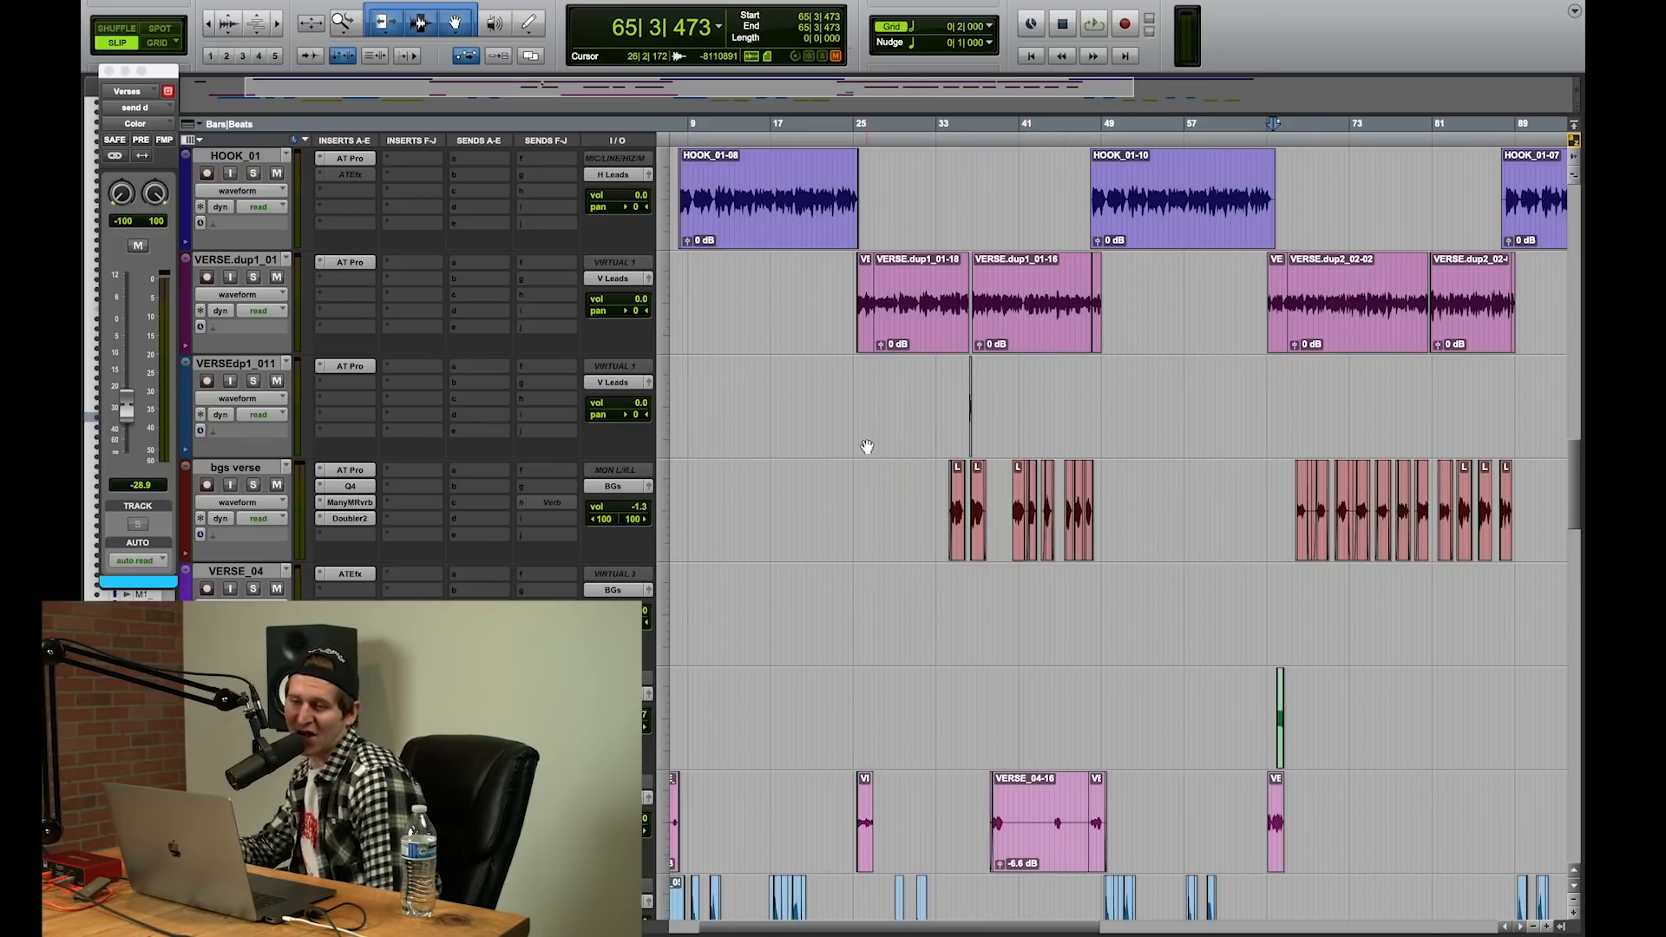
Step: Look over the session from the hook and verse tracks through the vocal auxes and effect returns down to the mix bus
scroll(859, 451, "up", 2)
scroll(863, 457, "left", 2)
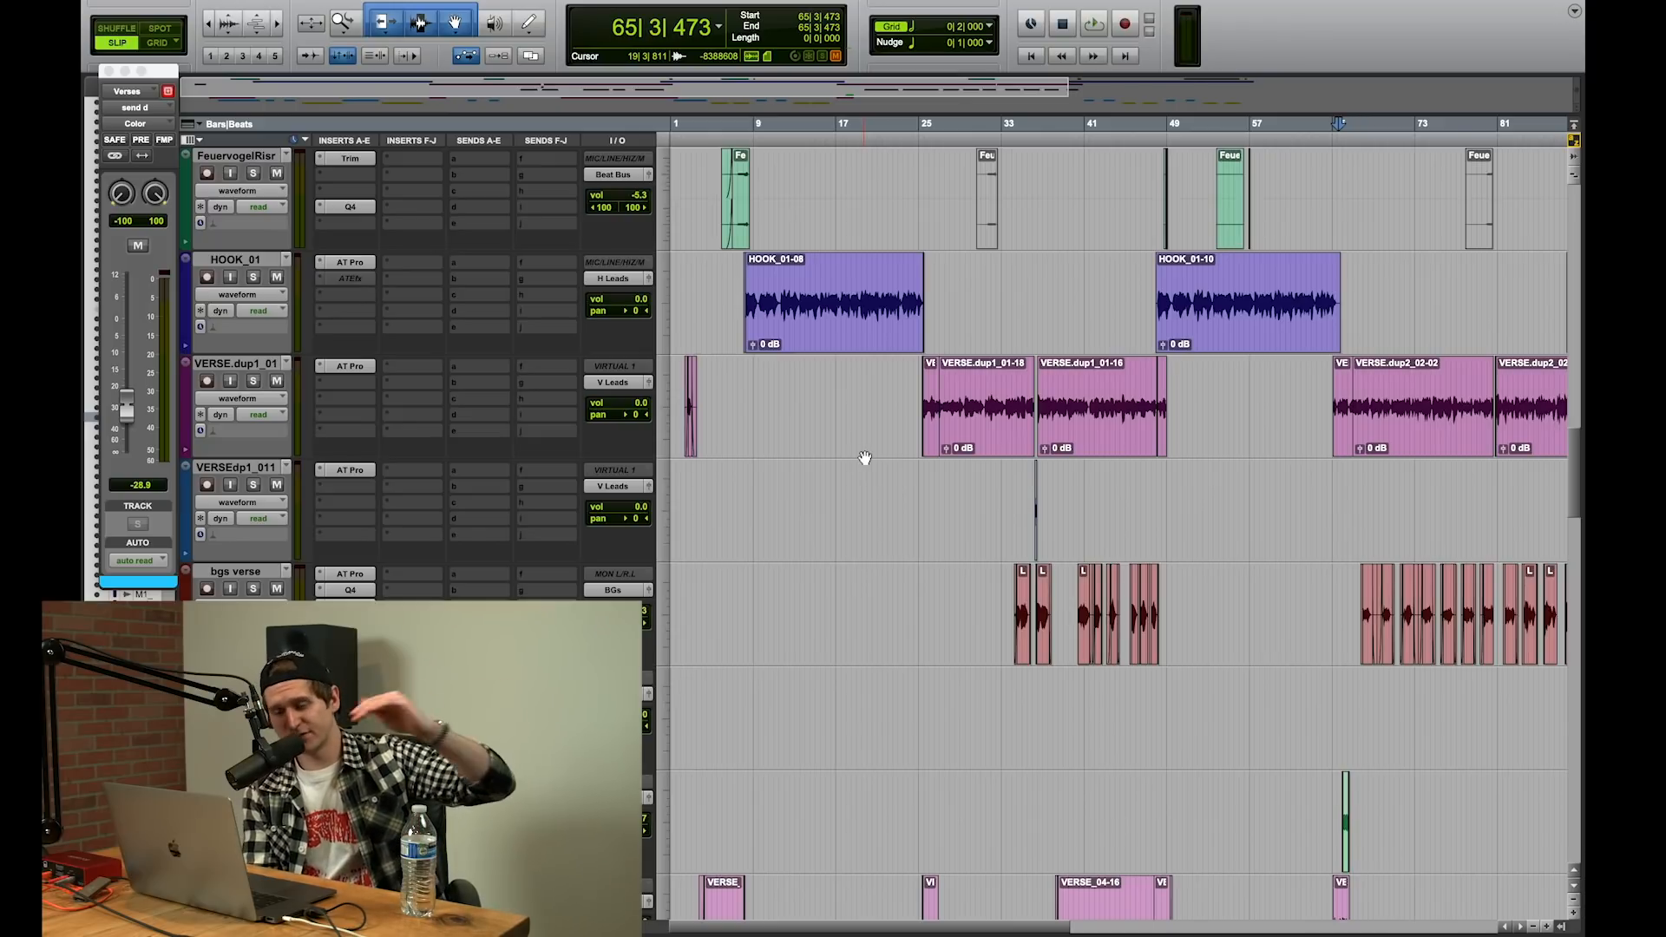
scroll(865, 456, "down", 5)
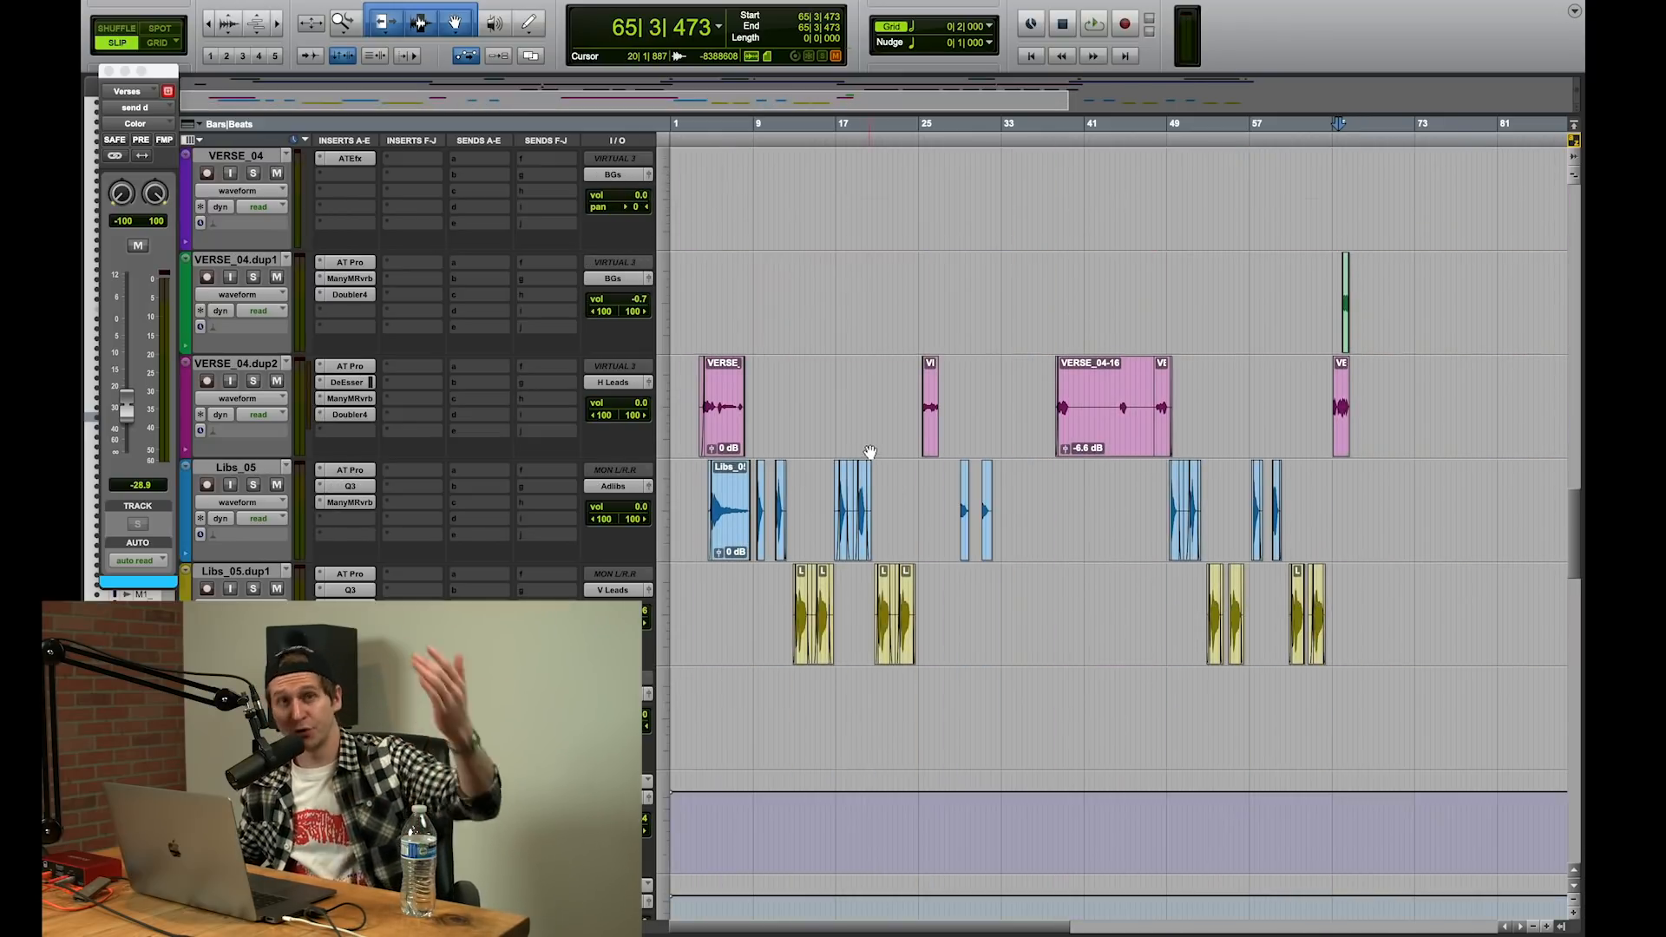
scroll(865, 451, "down", 2)
scroll(863, 454, "down", 1)
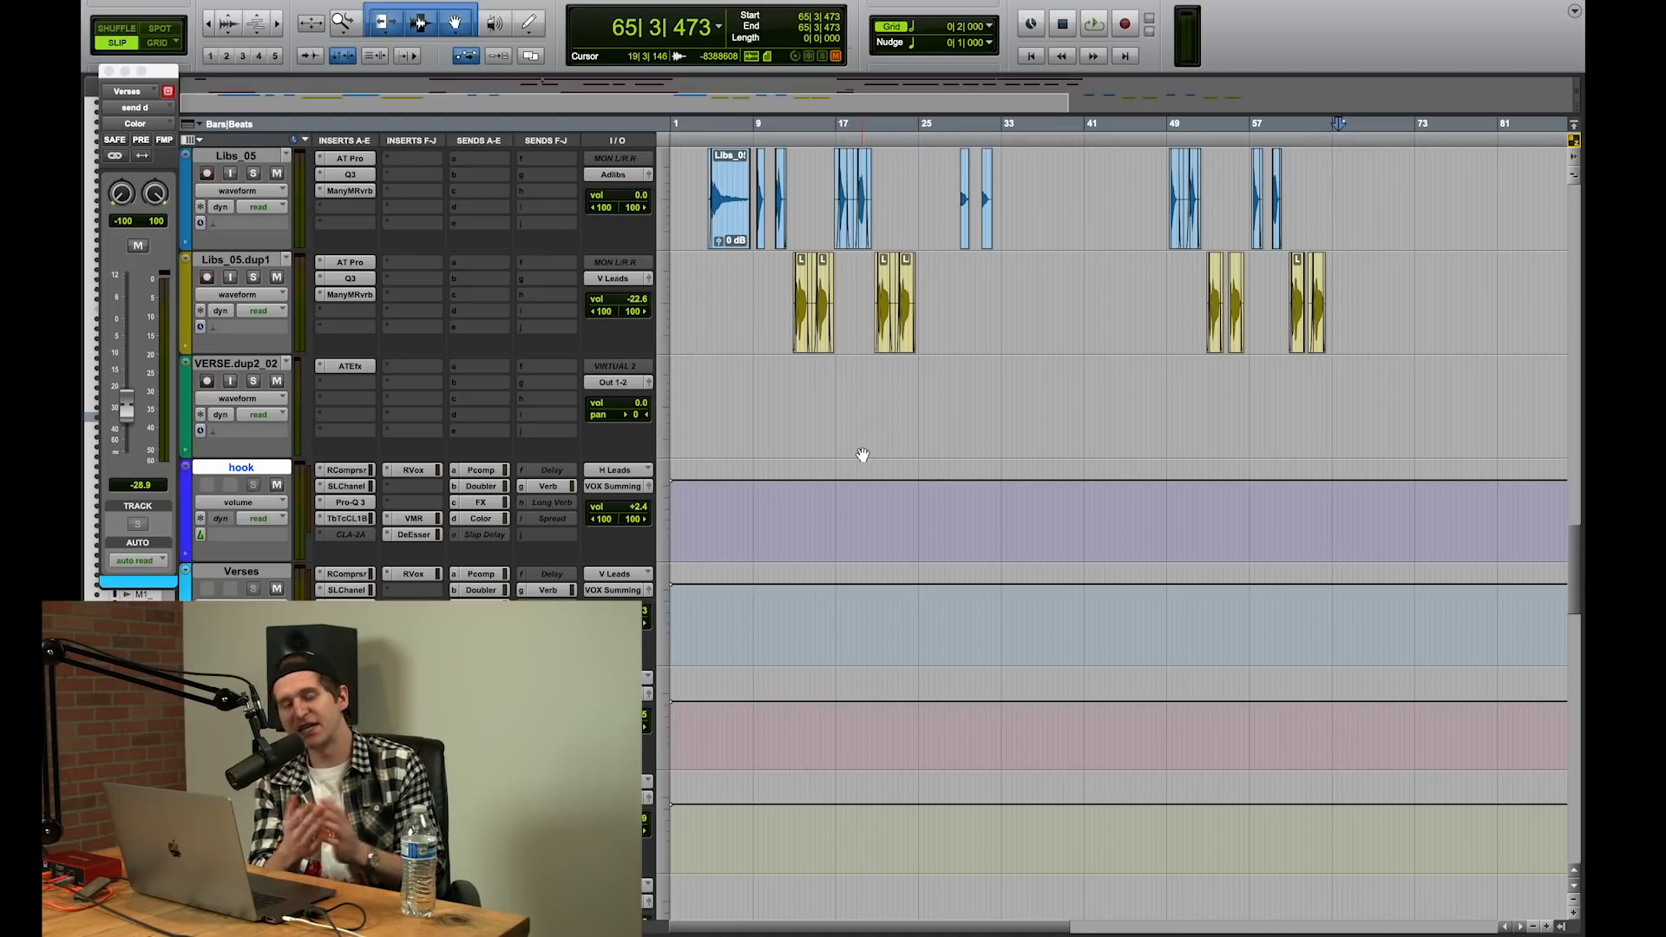
scroll(862, 454, "down", 10)
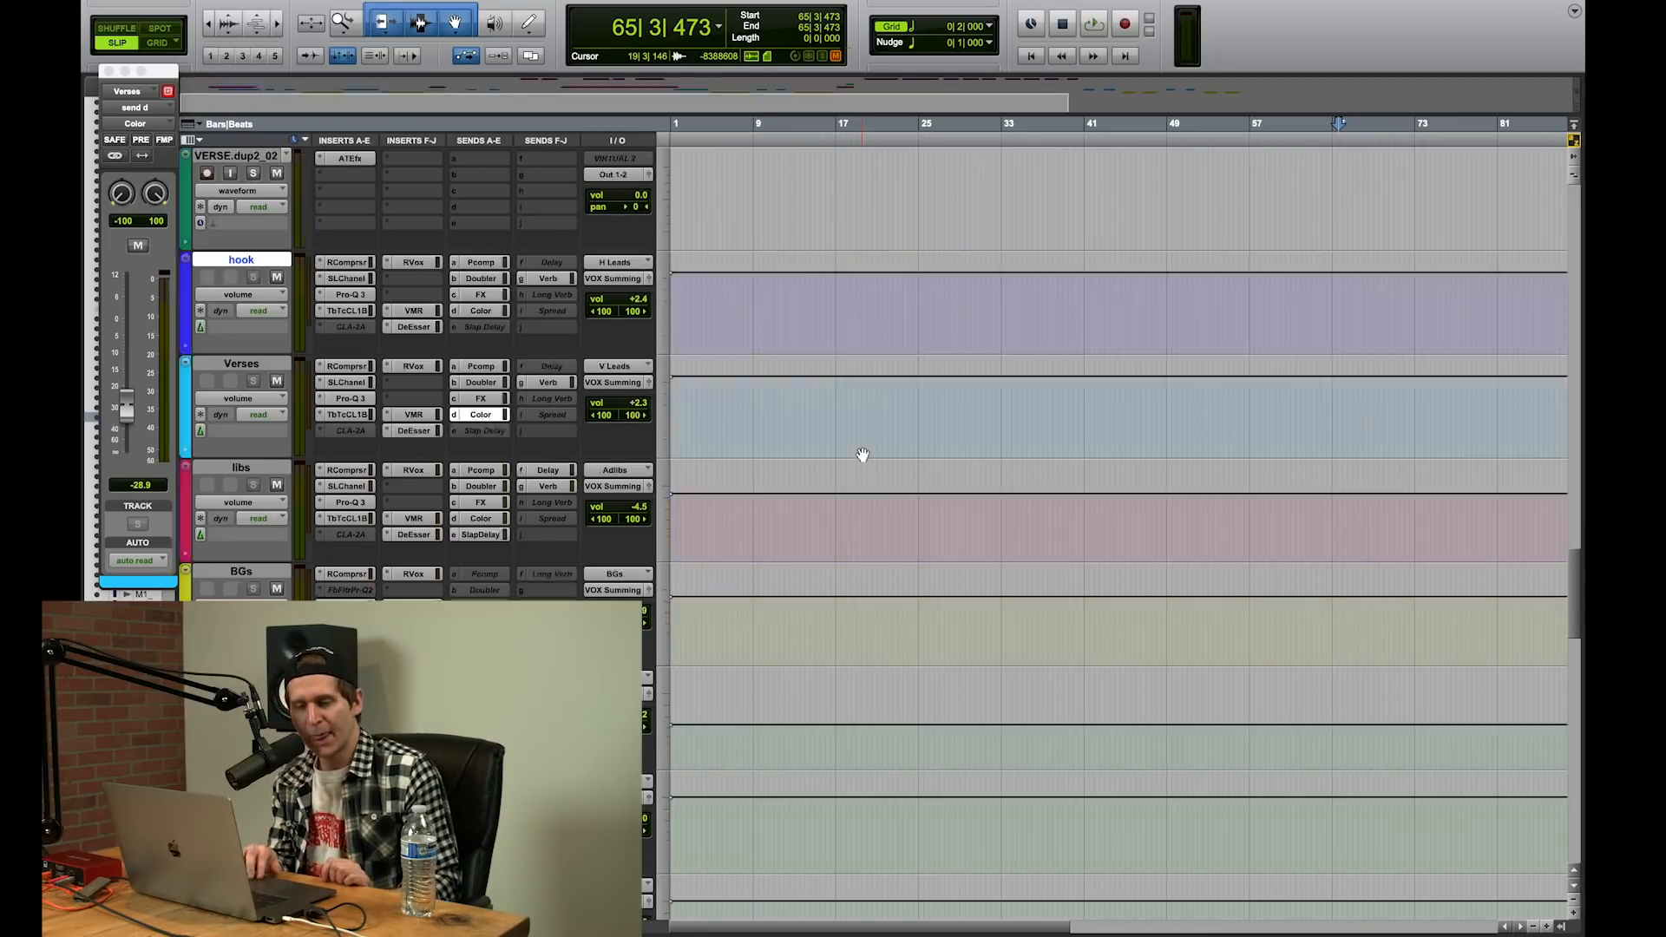
scroll(863, 454, "up", 8)
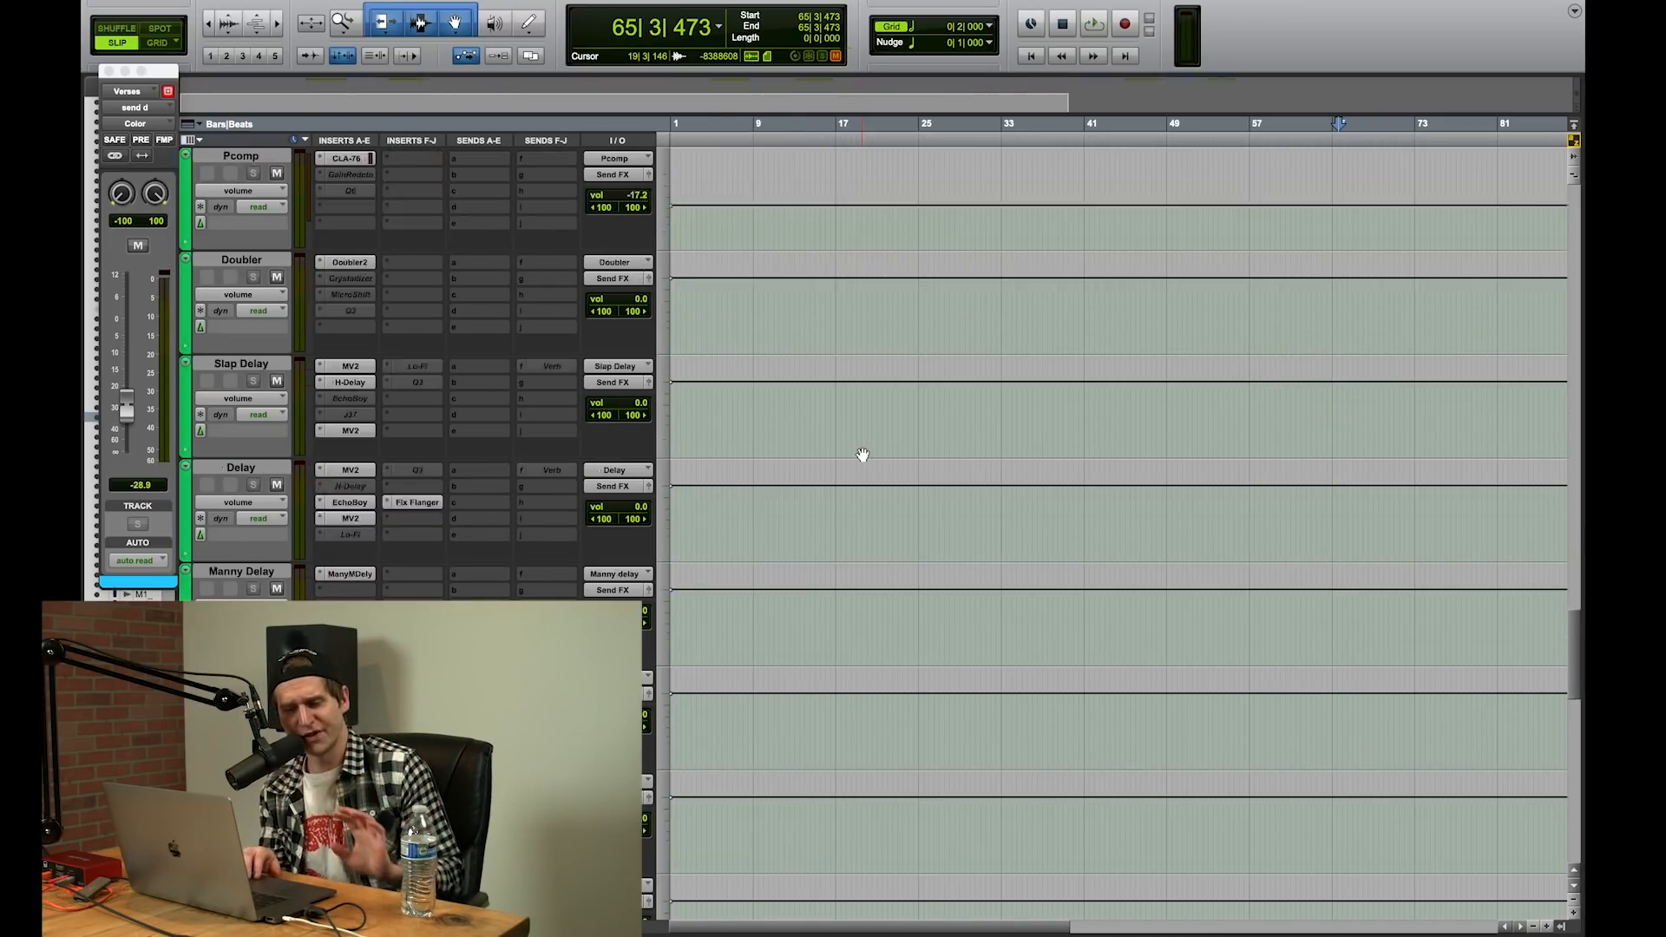
scroll(862, 454, "right", 2)
scroll(863, 455, "down", 15)
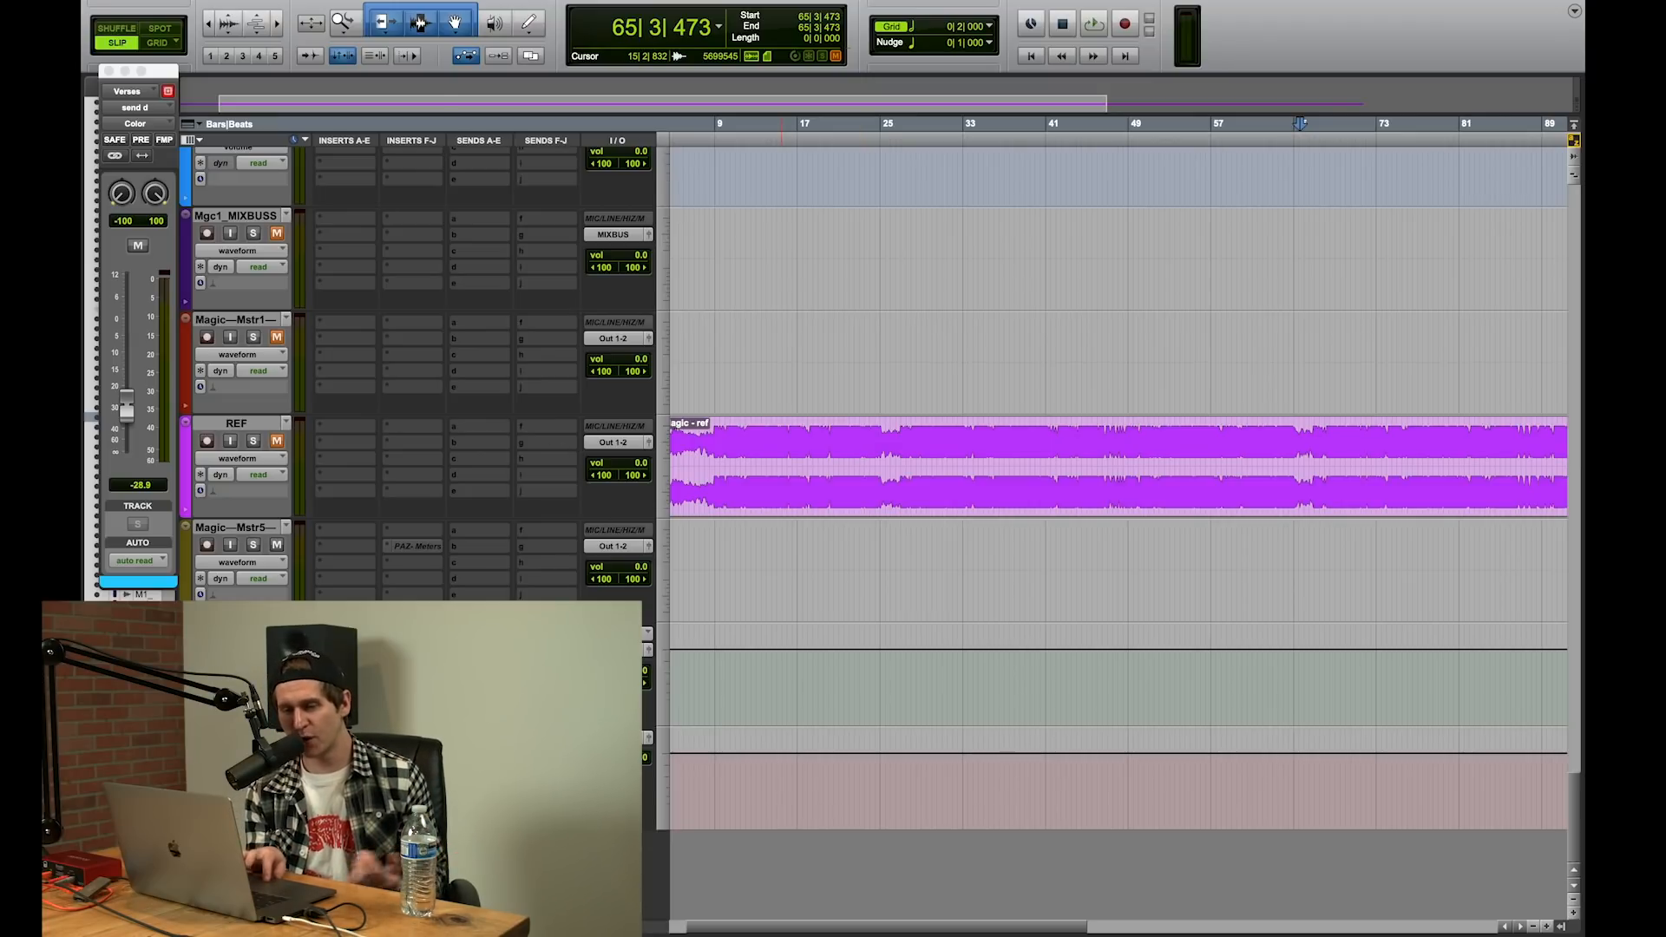
Step: Check the Q10 equalizer on the MIXBUS, and watch its SSLComp compression while playing the song from around bar 30
left_click(345, 634)
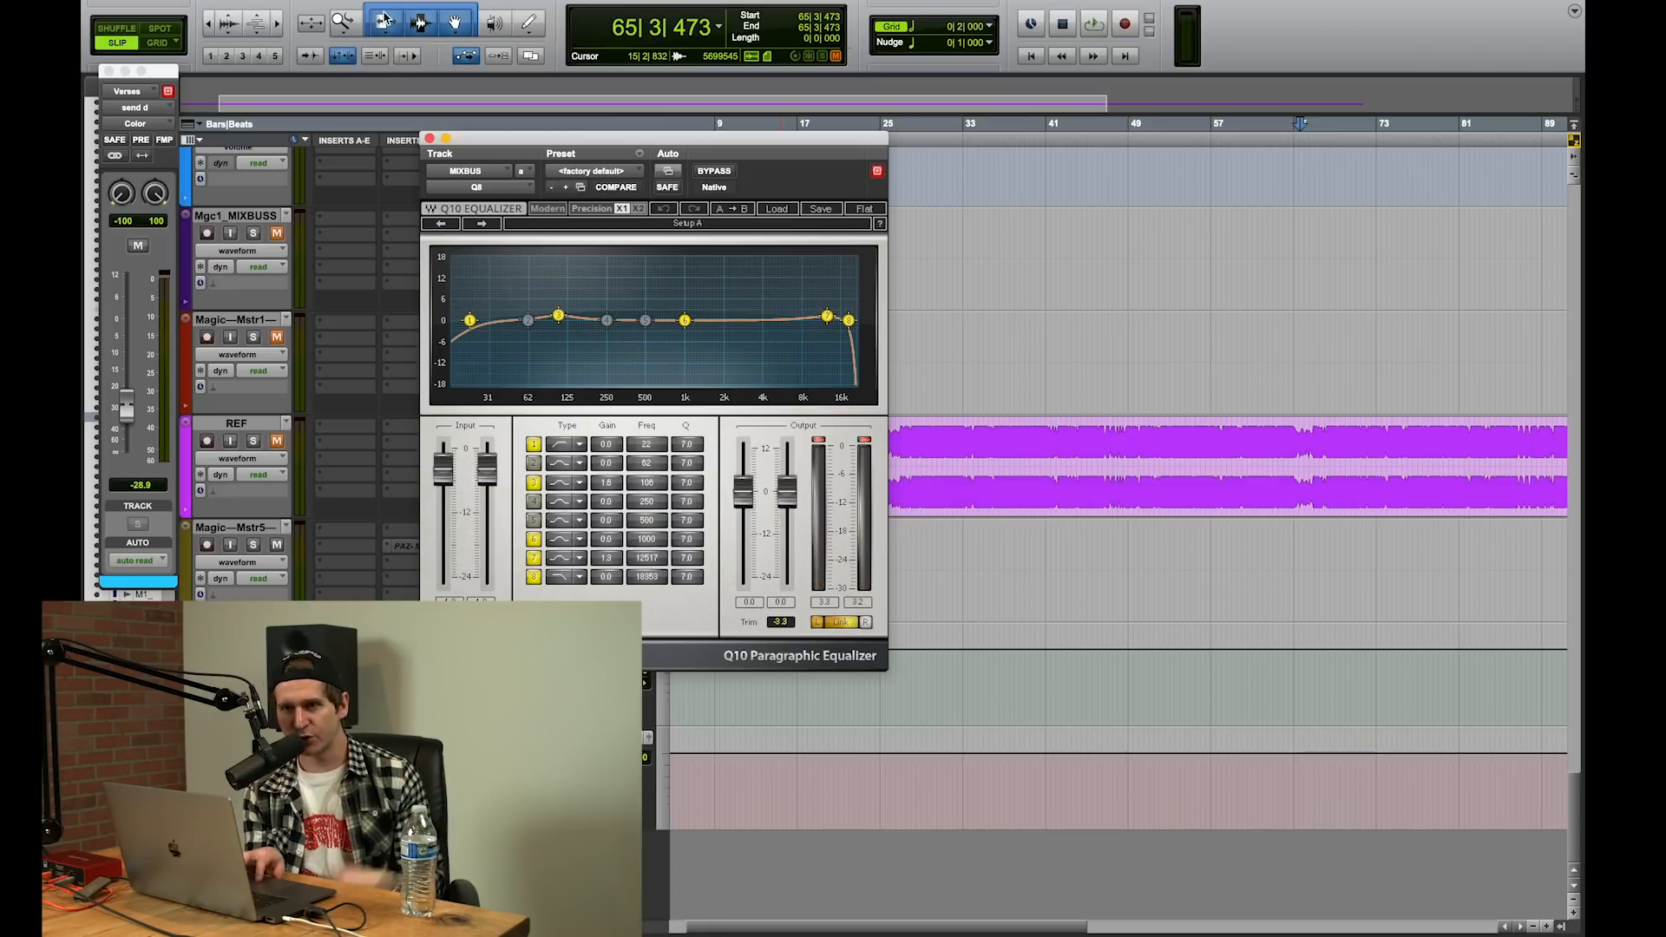
left_click(429, 139)
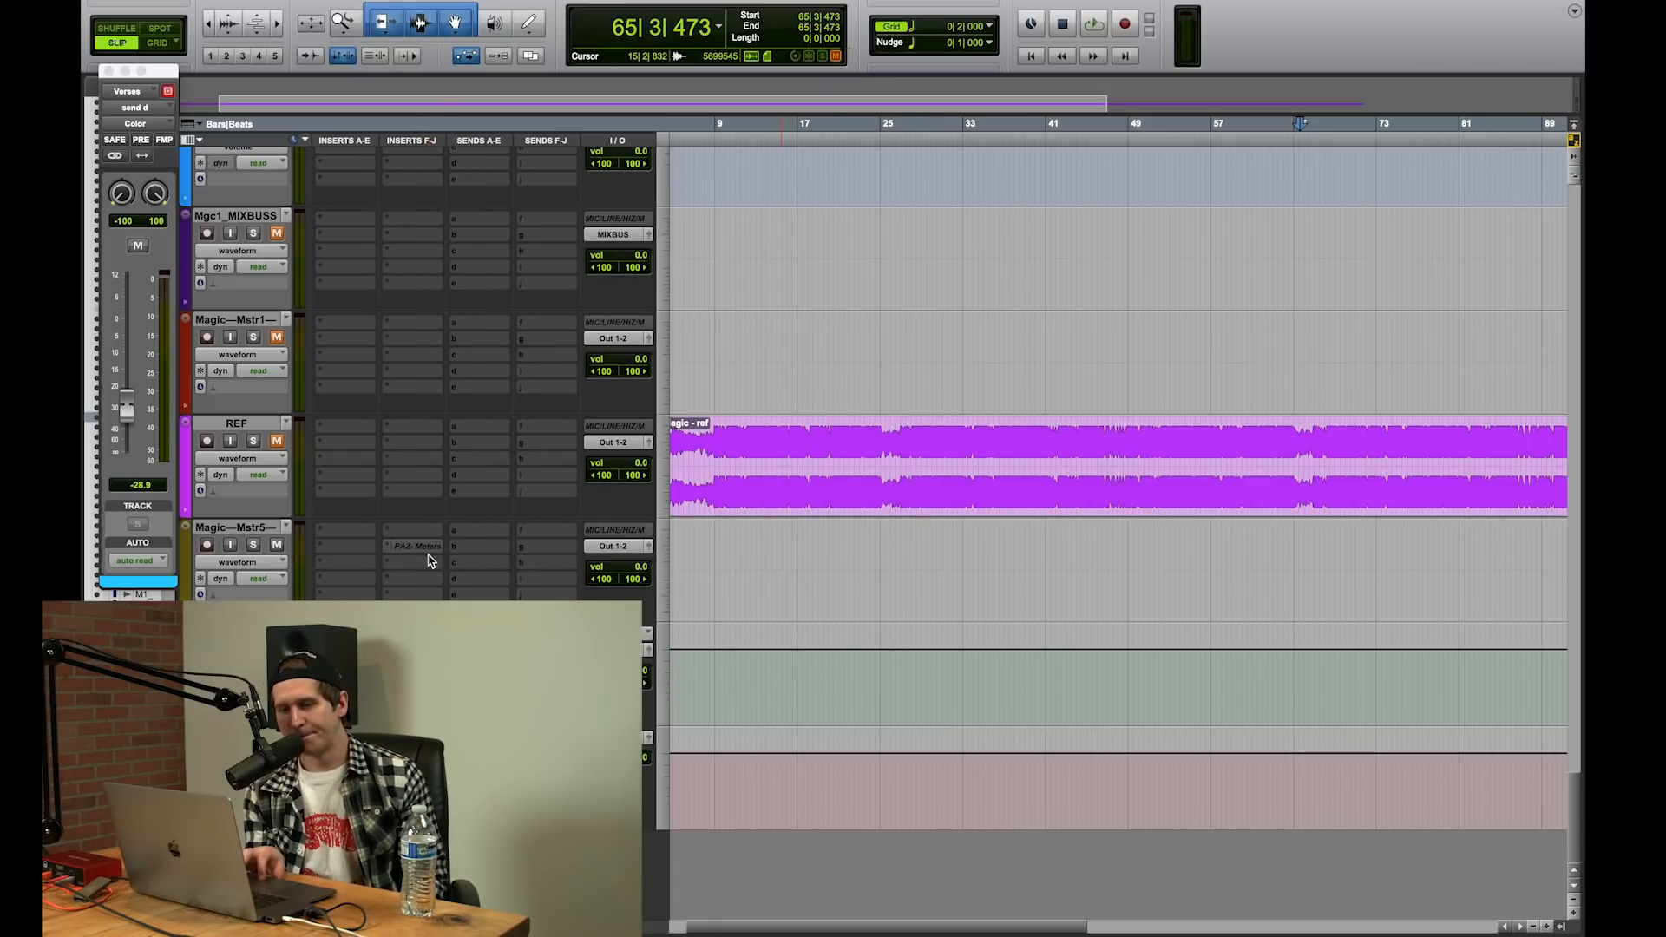
left_click(346, 650)
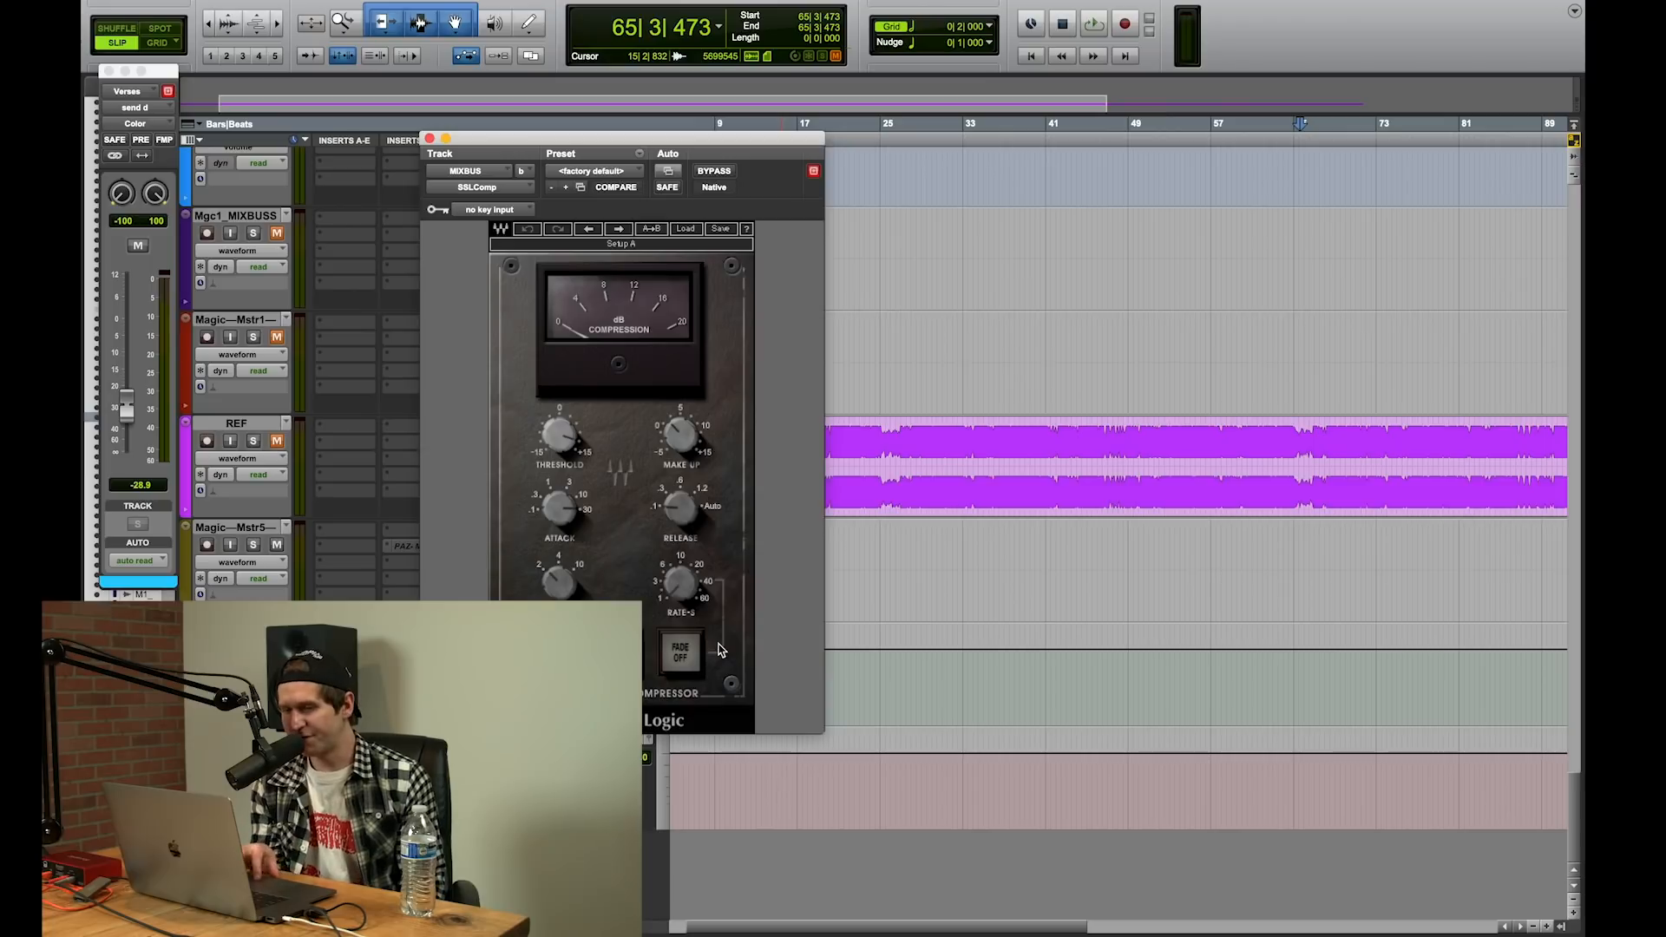
left_click(942, 549)
key("space")
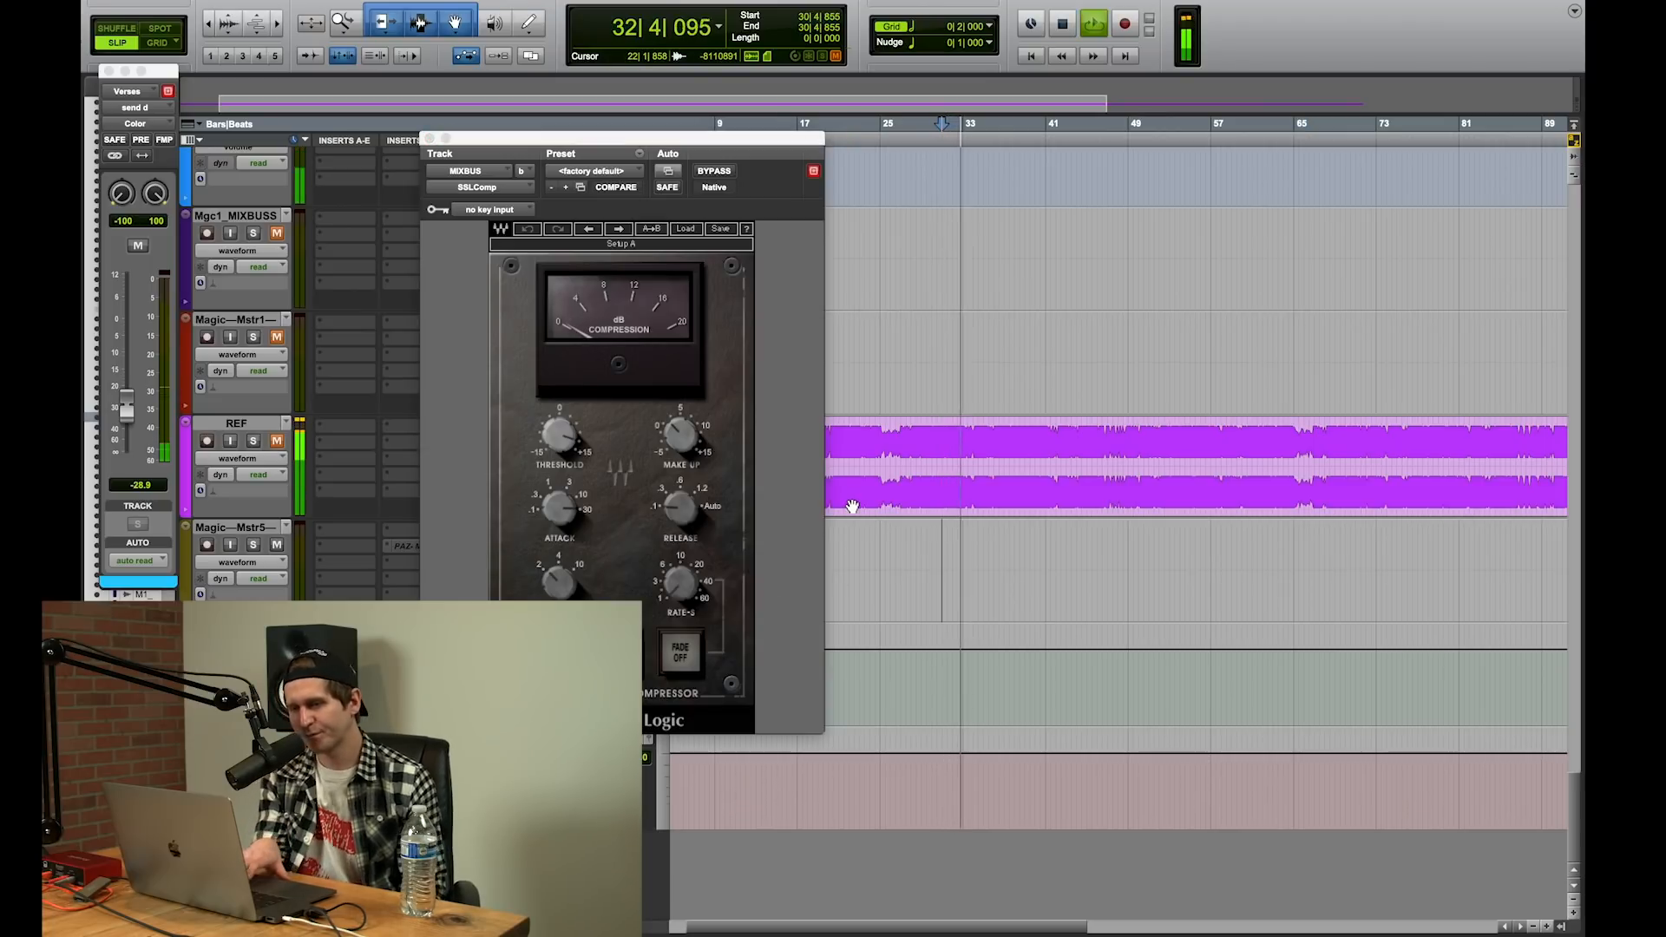
key("space")
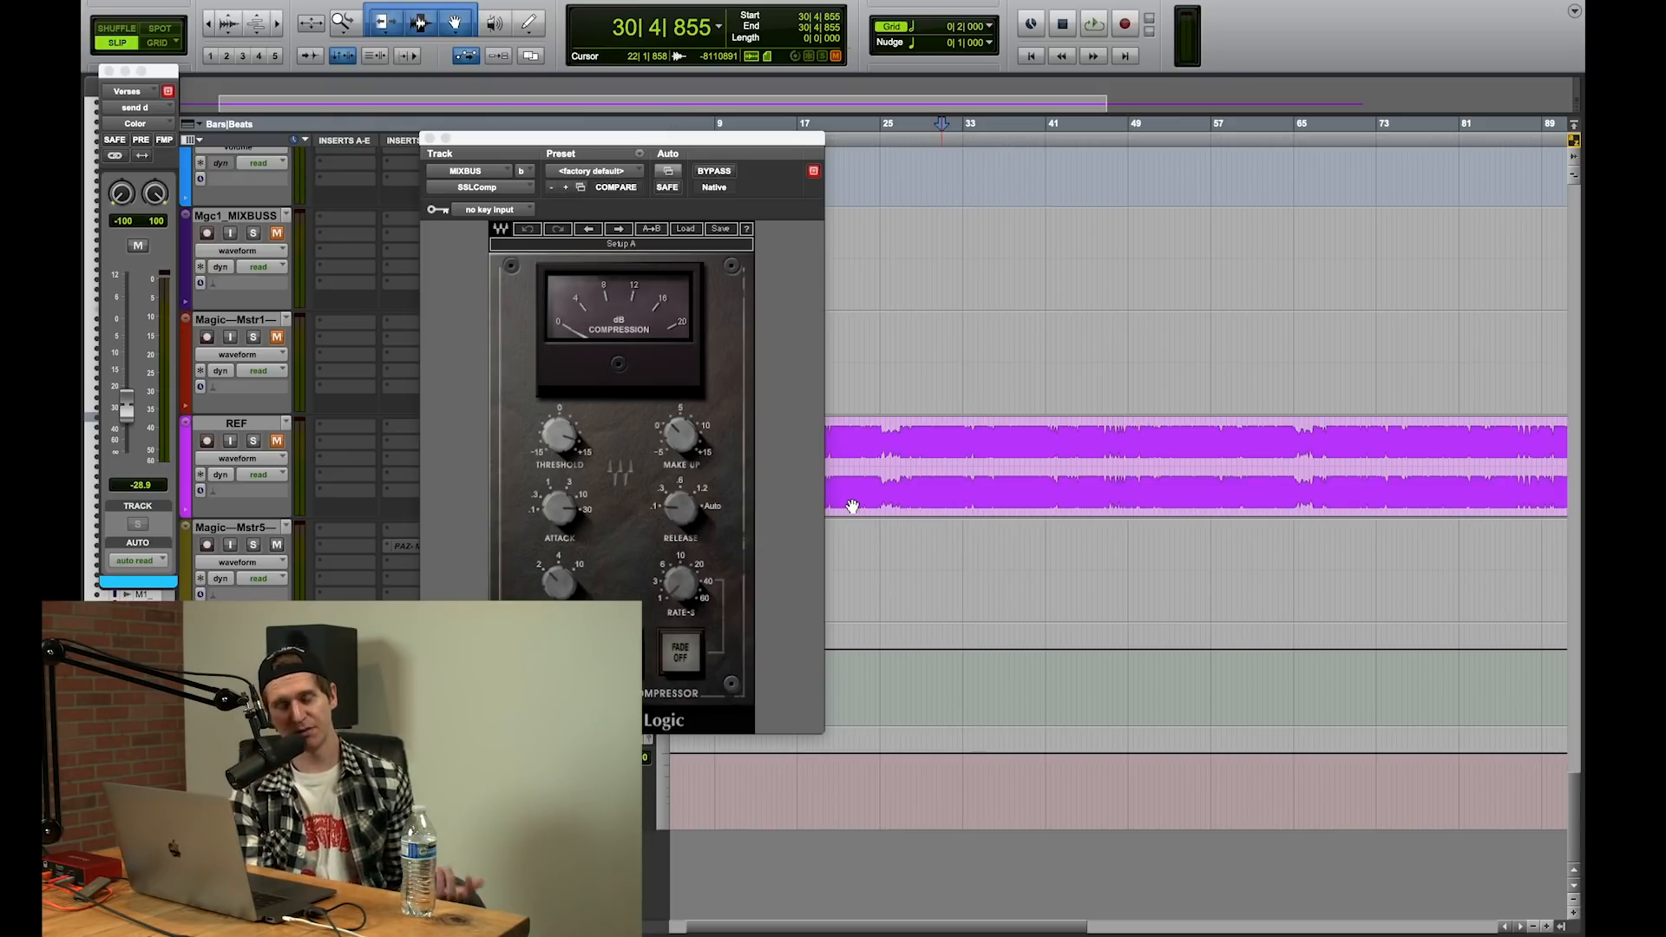
Step: Examine the Slate FG-X mastering plug-in and the T-RackS soft clipper and brickwall limiter on the MIXBUS, closing both plug-ins
left_click(345, 665)
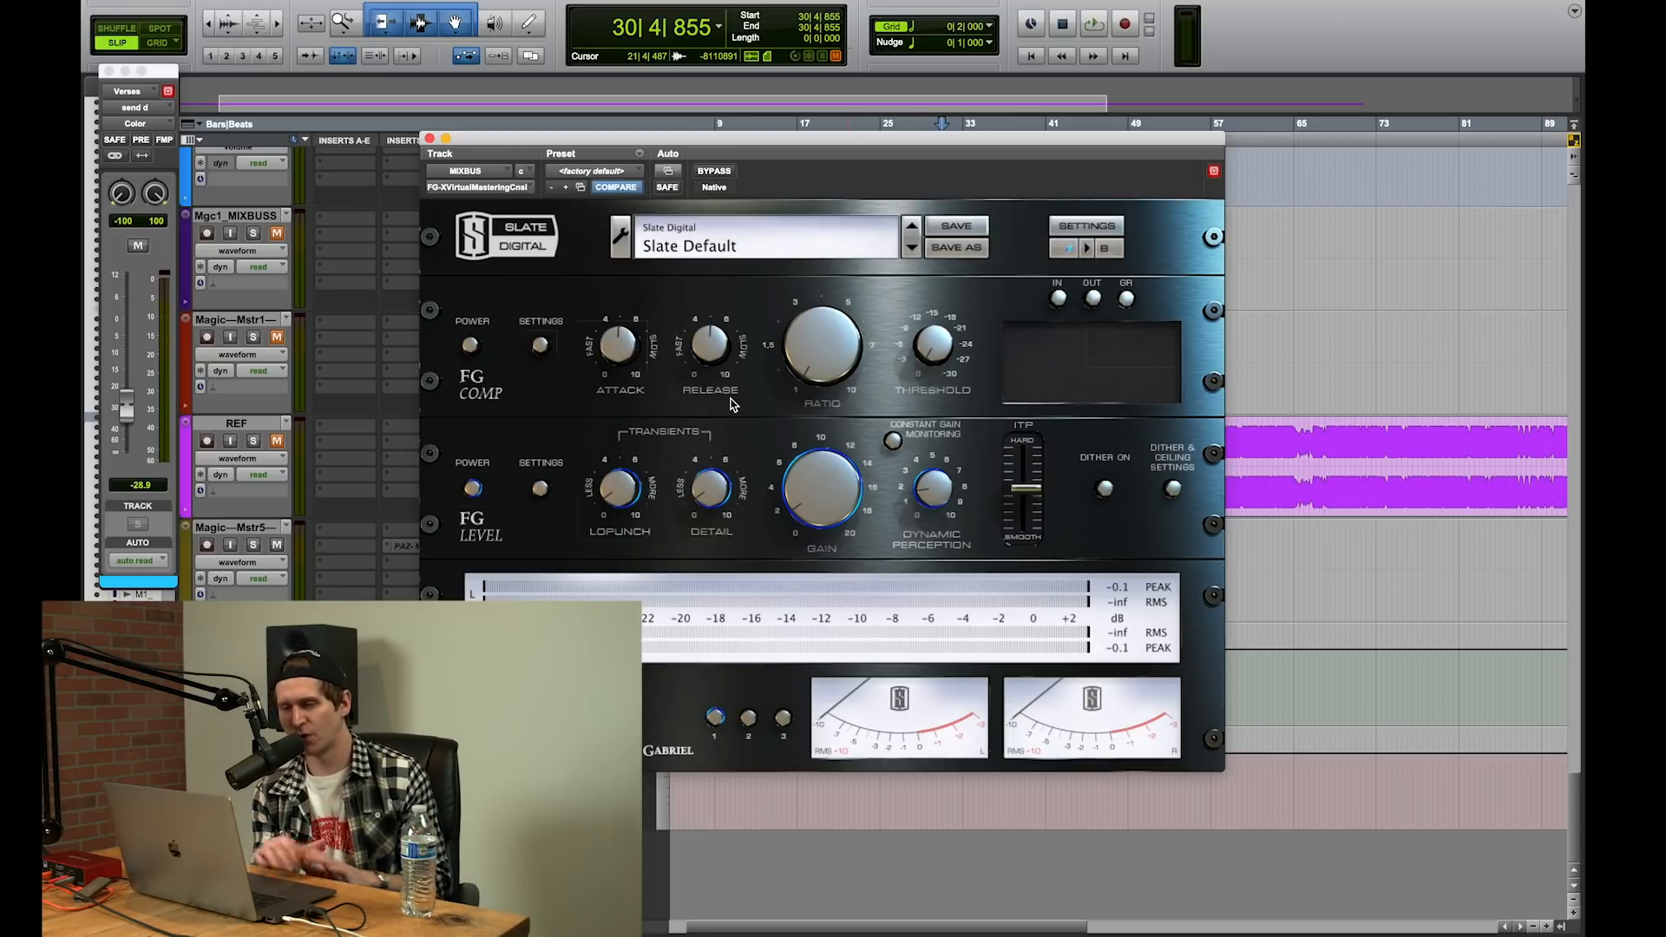
left_click(429, 138)
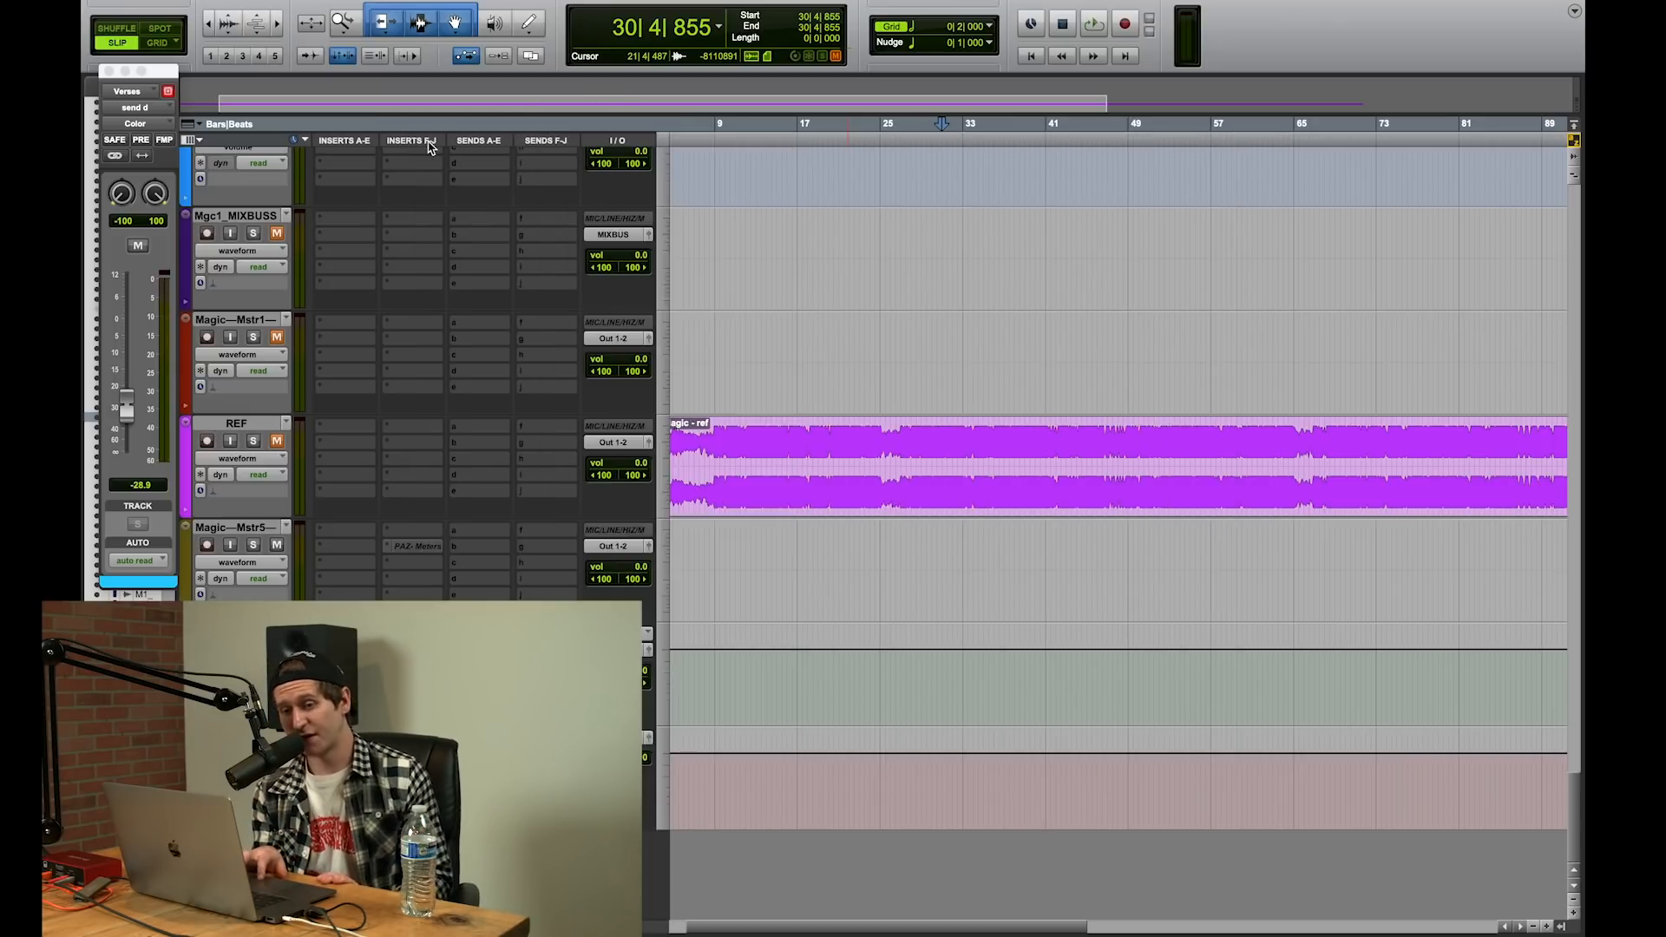
left_click(344, 683)
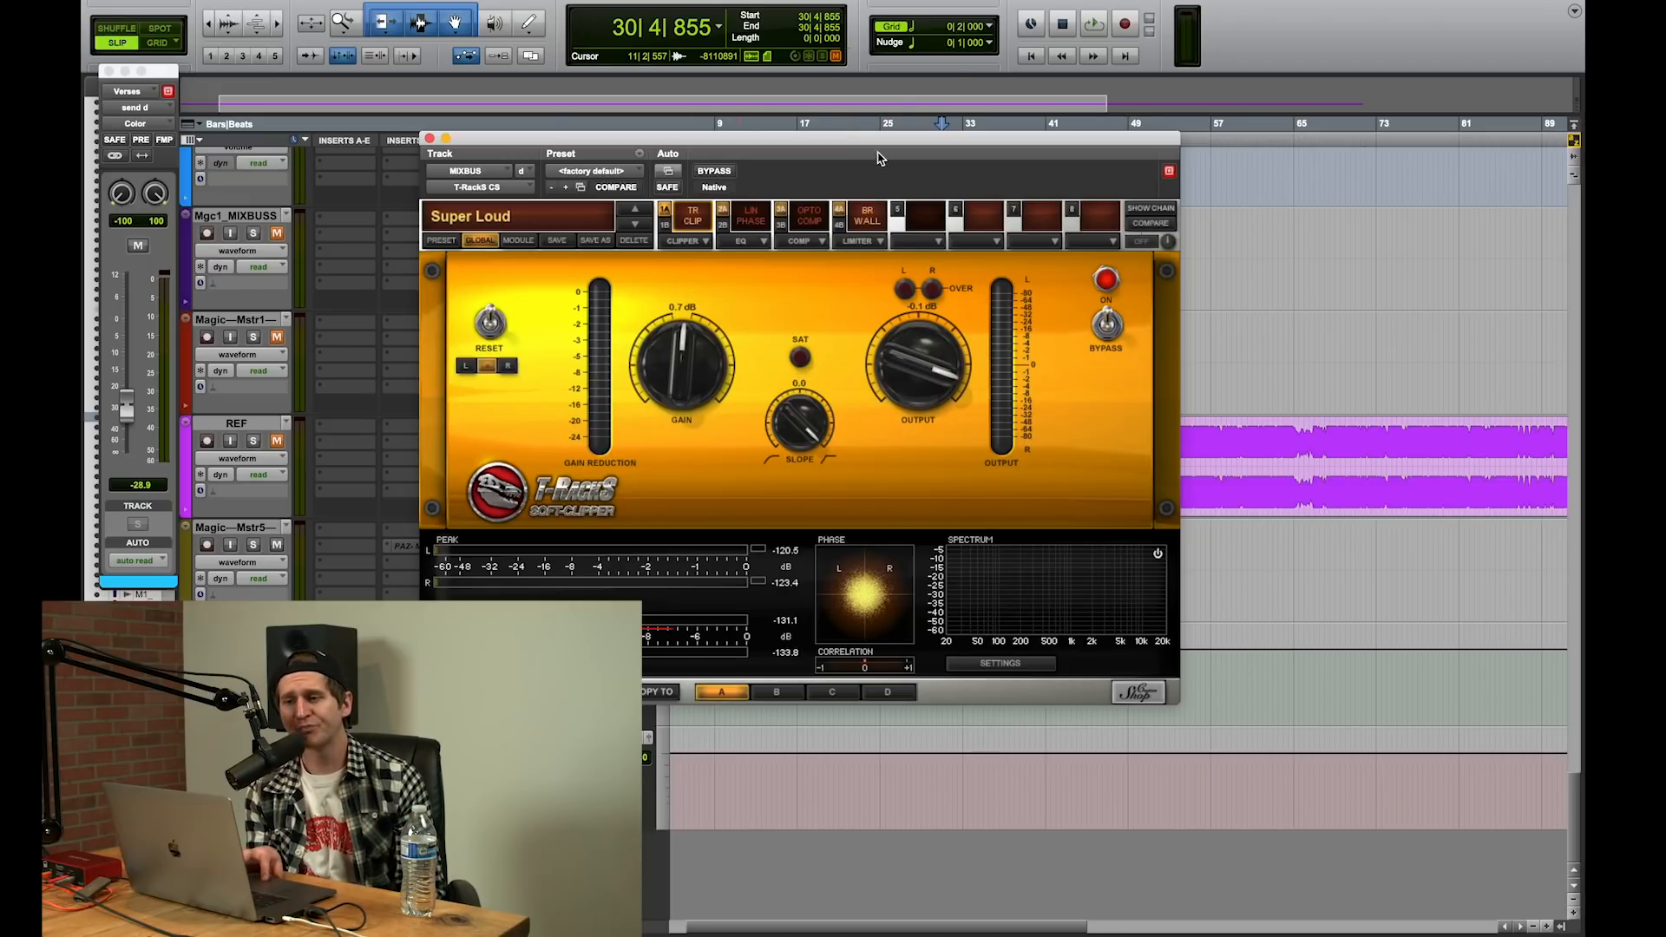
left_click(864, 215)
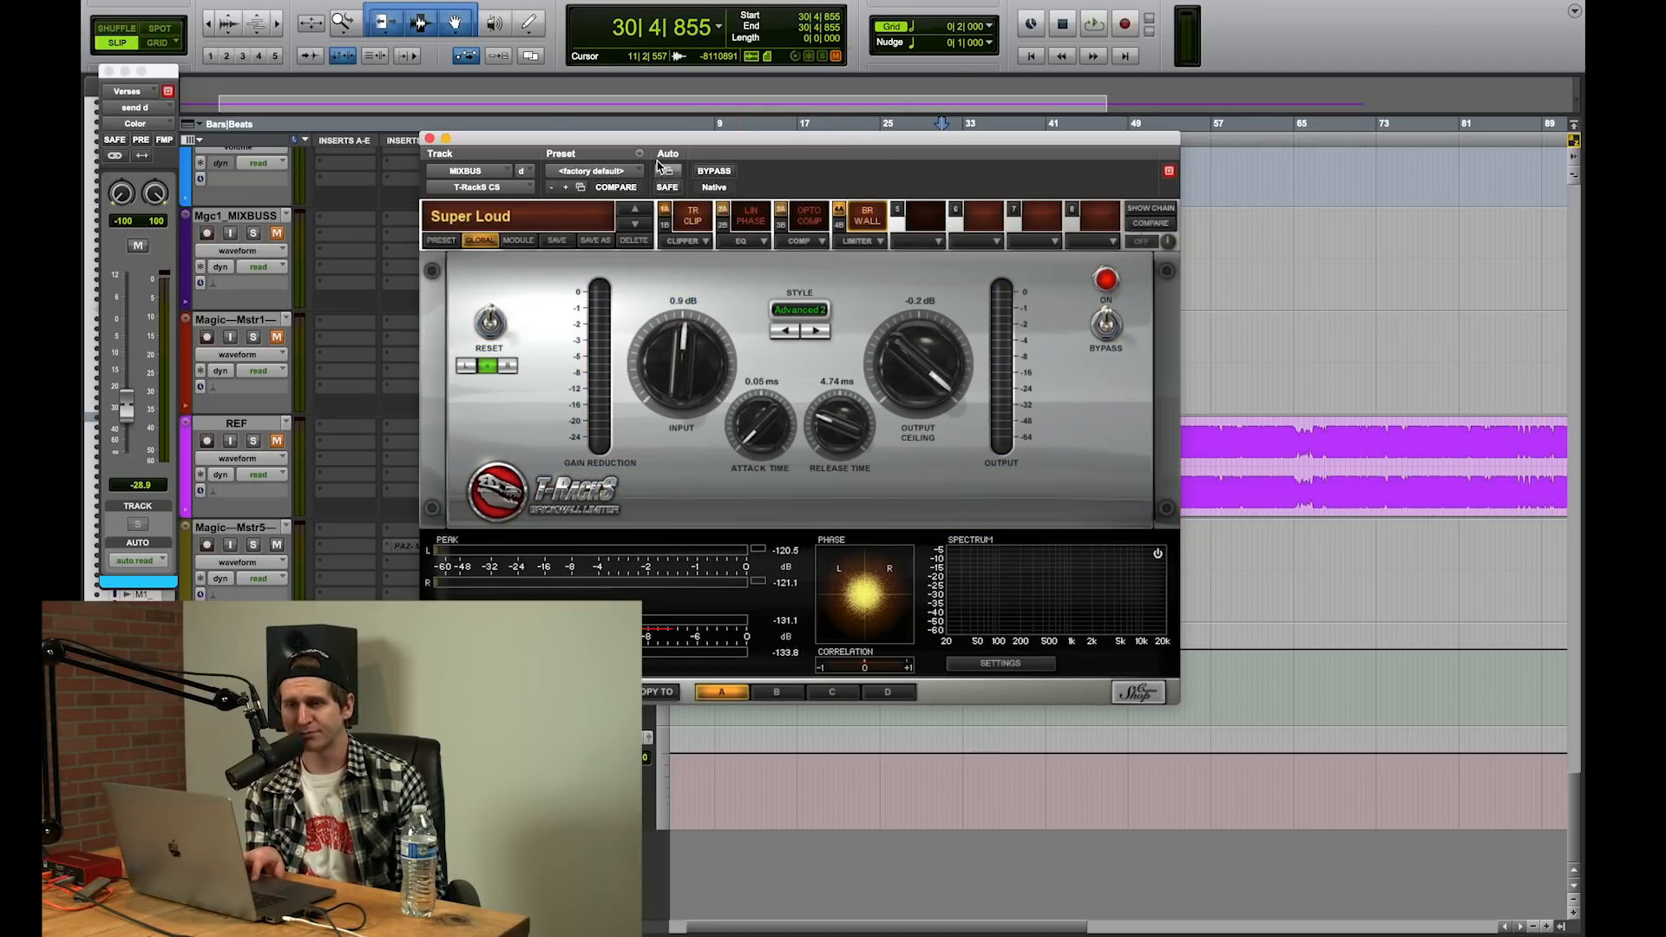
left_click(429, 139)
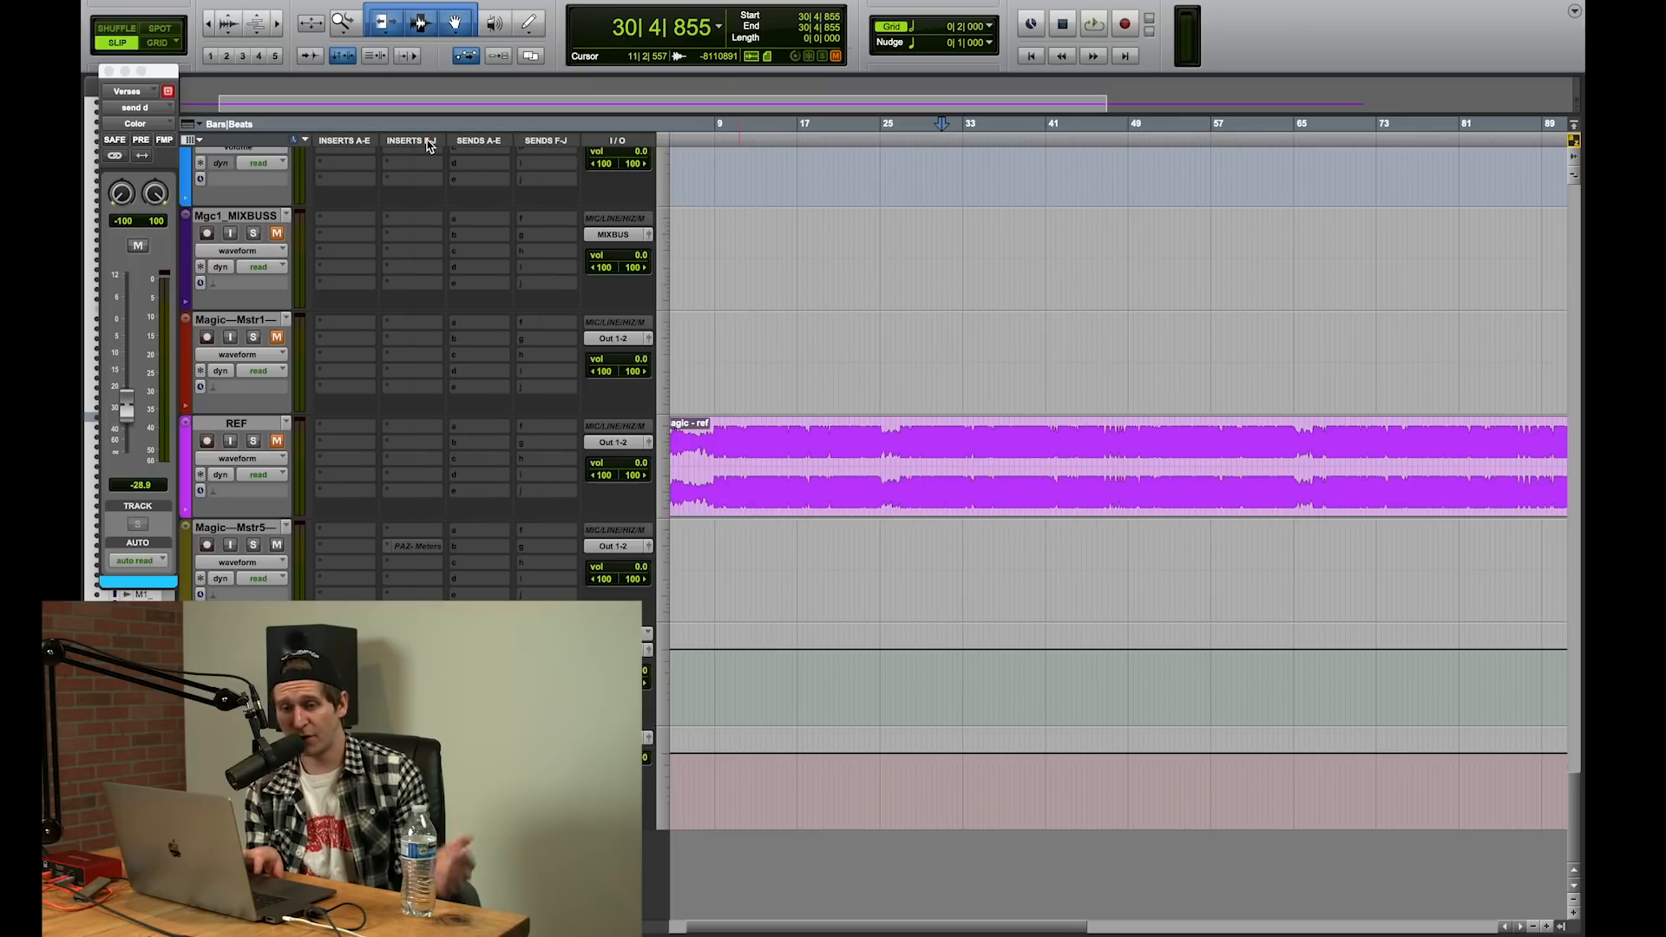
Step: Set the L2 Ultramaximizer threshold on the MIXBUS to -0.9 dB while the song plays, then stop and close the plug-in
left_click(415, 666)
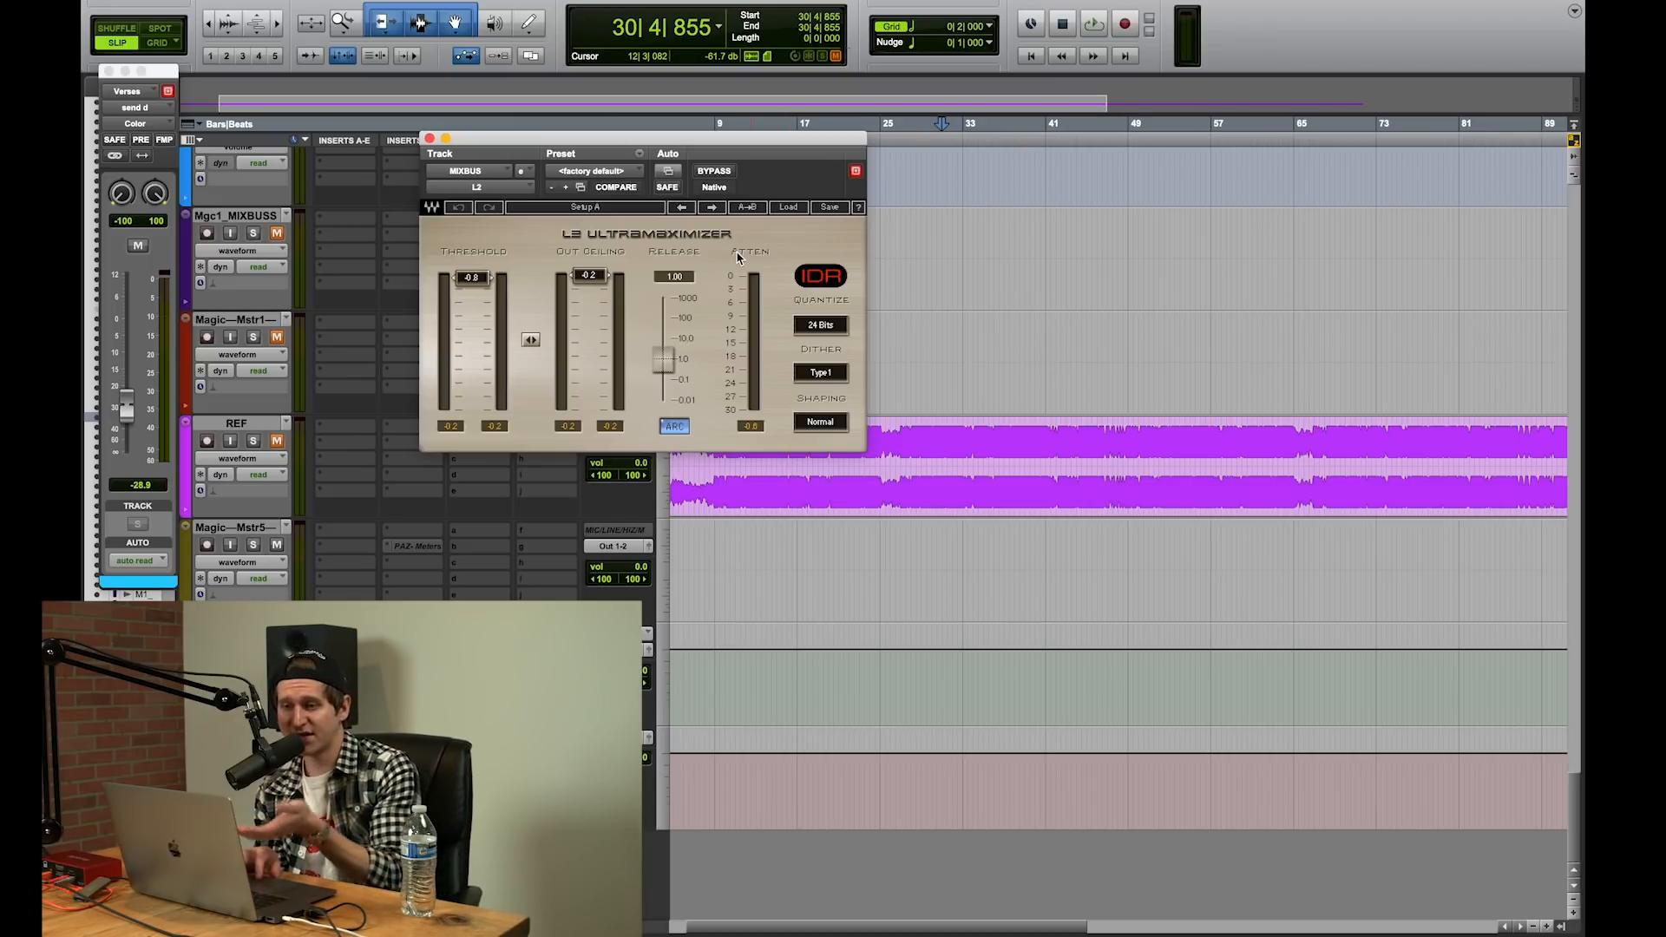
key("space")
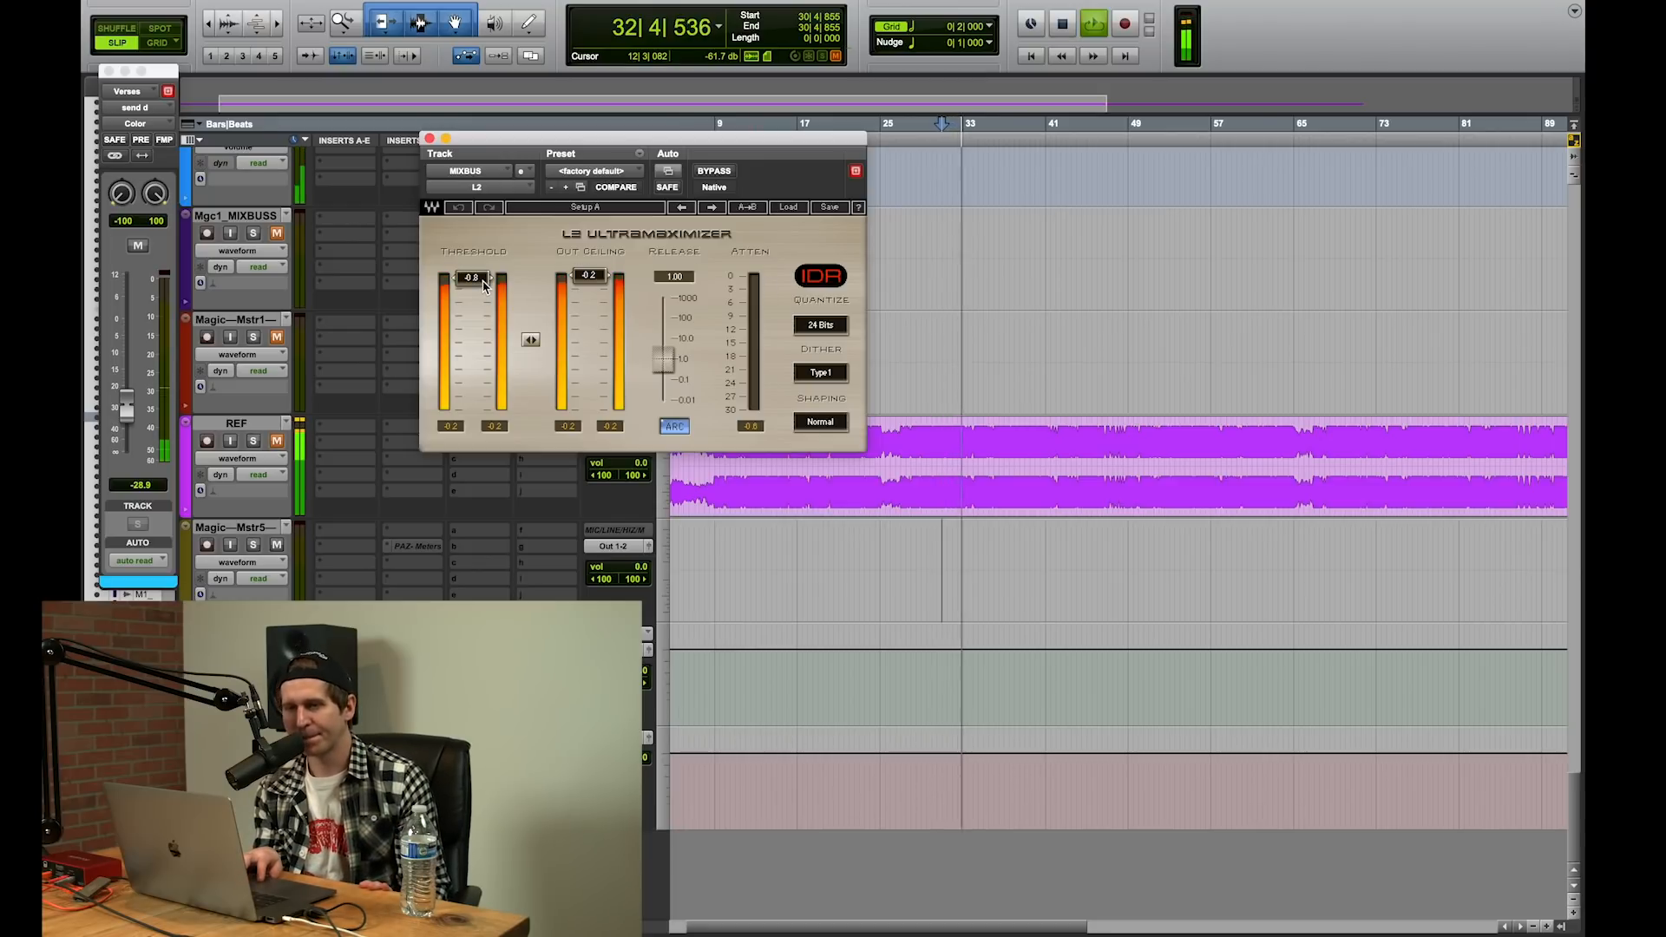
left_click_drag(484, 286, 473, 277)
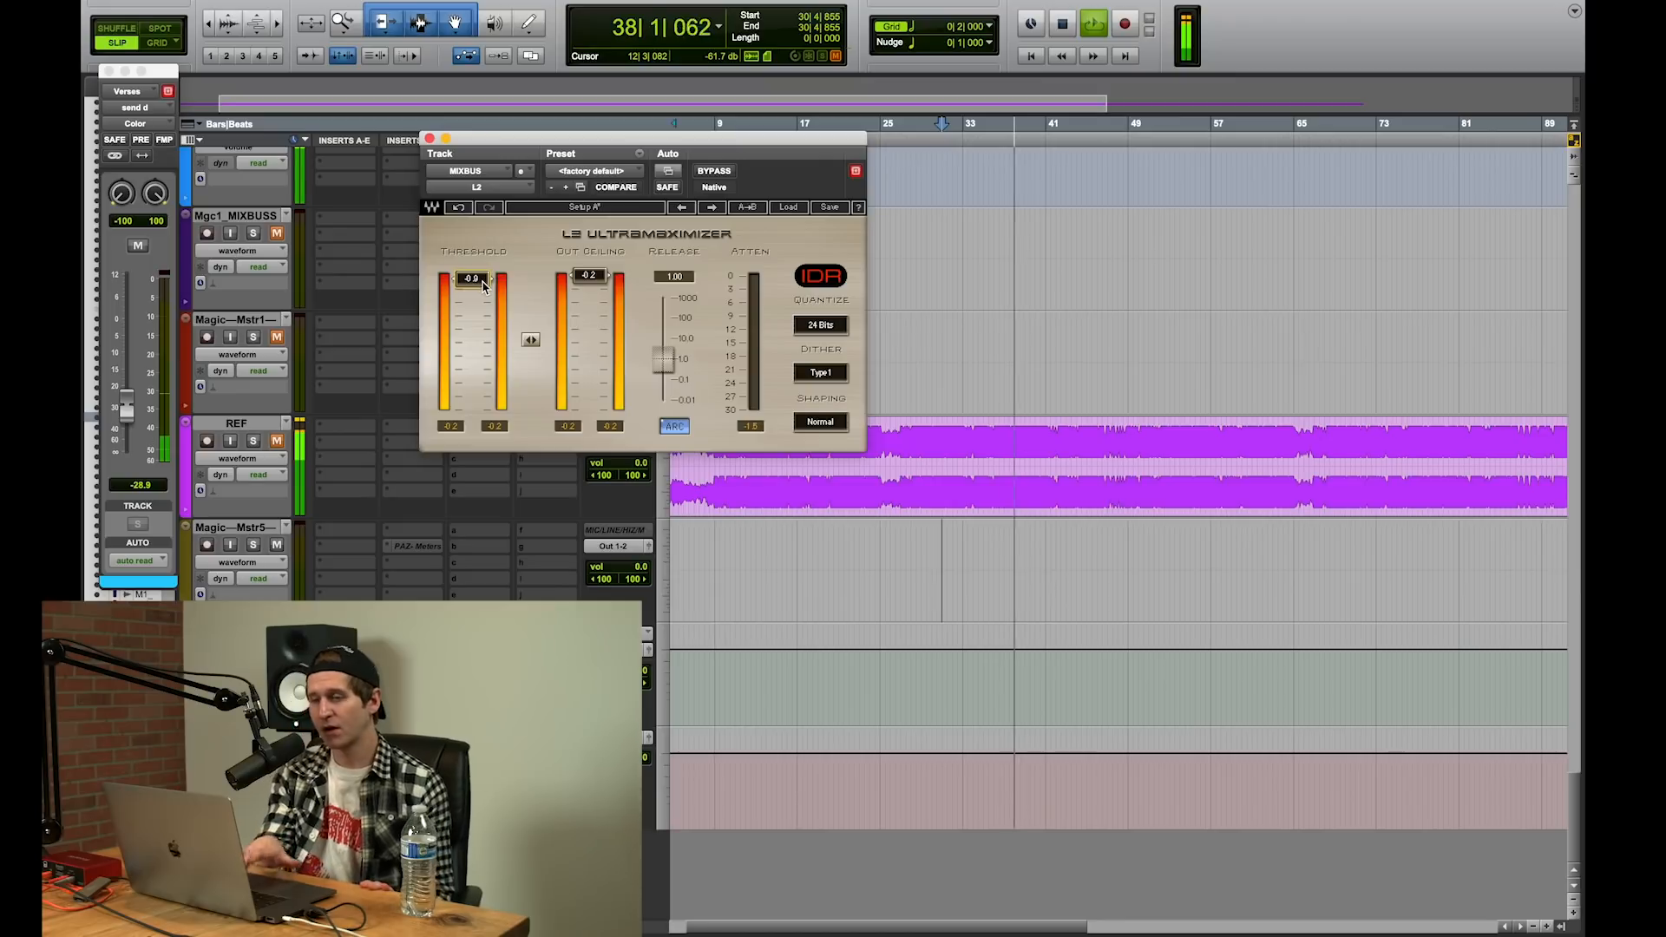
key("space")
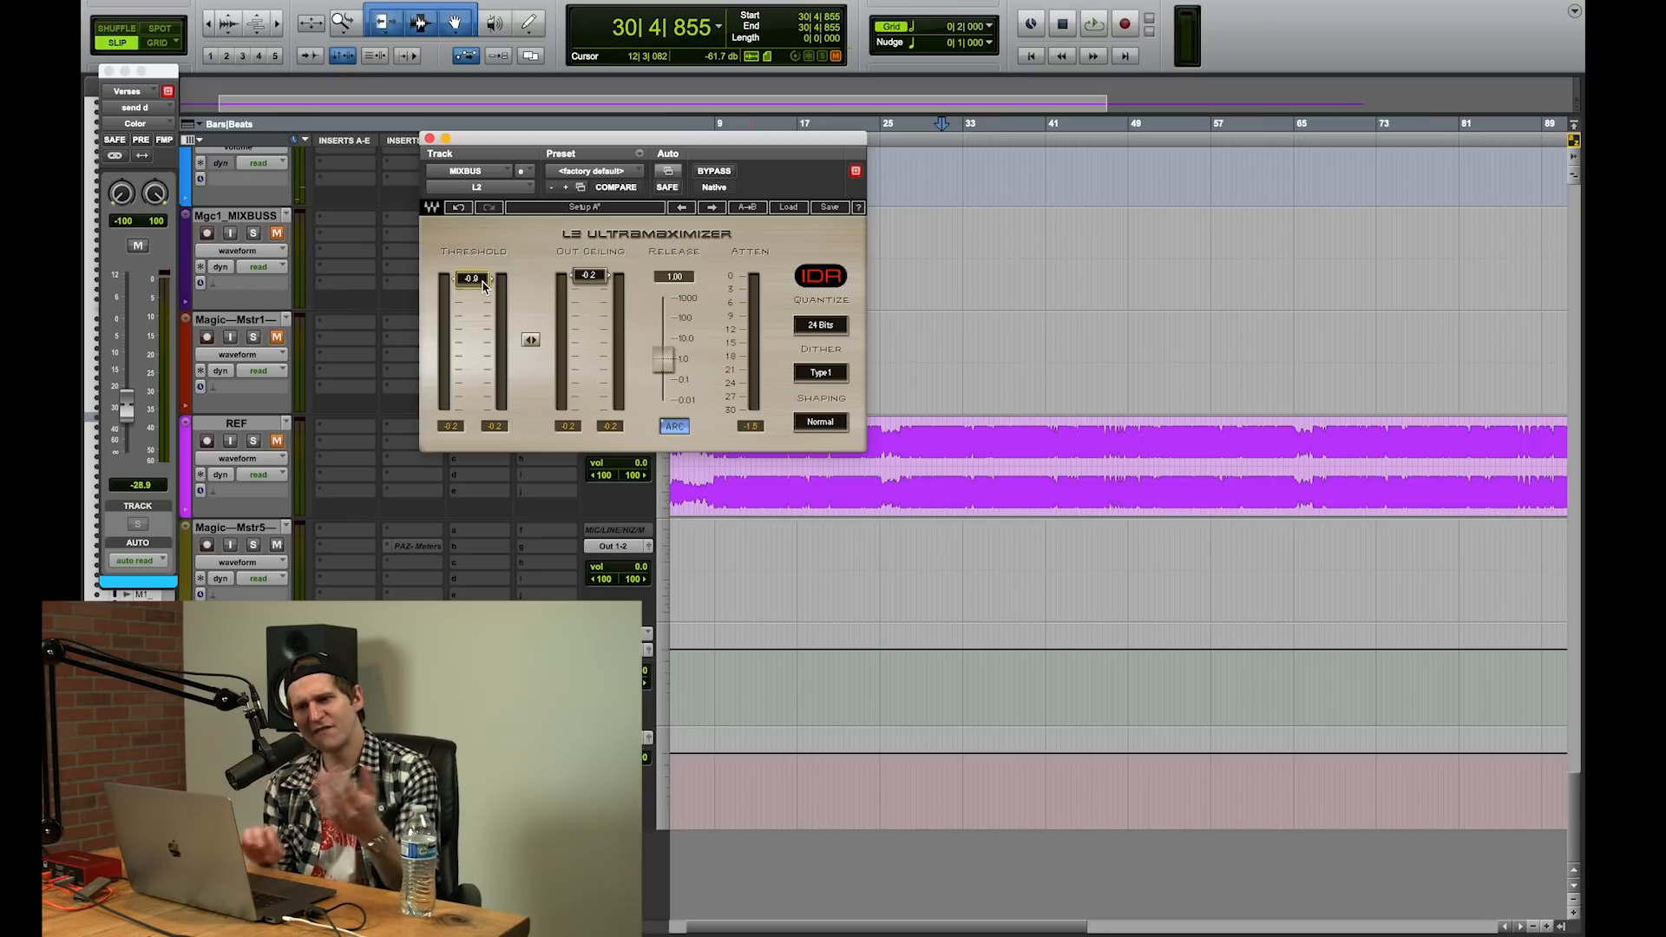
left_click(430, 139)
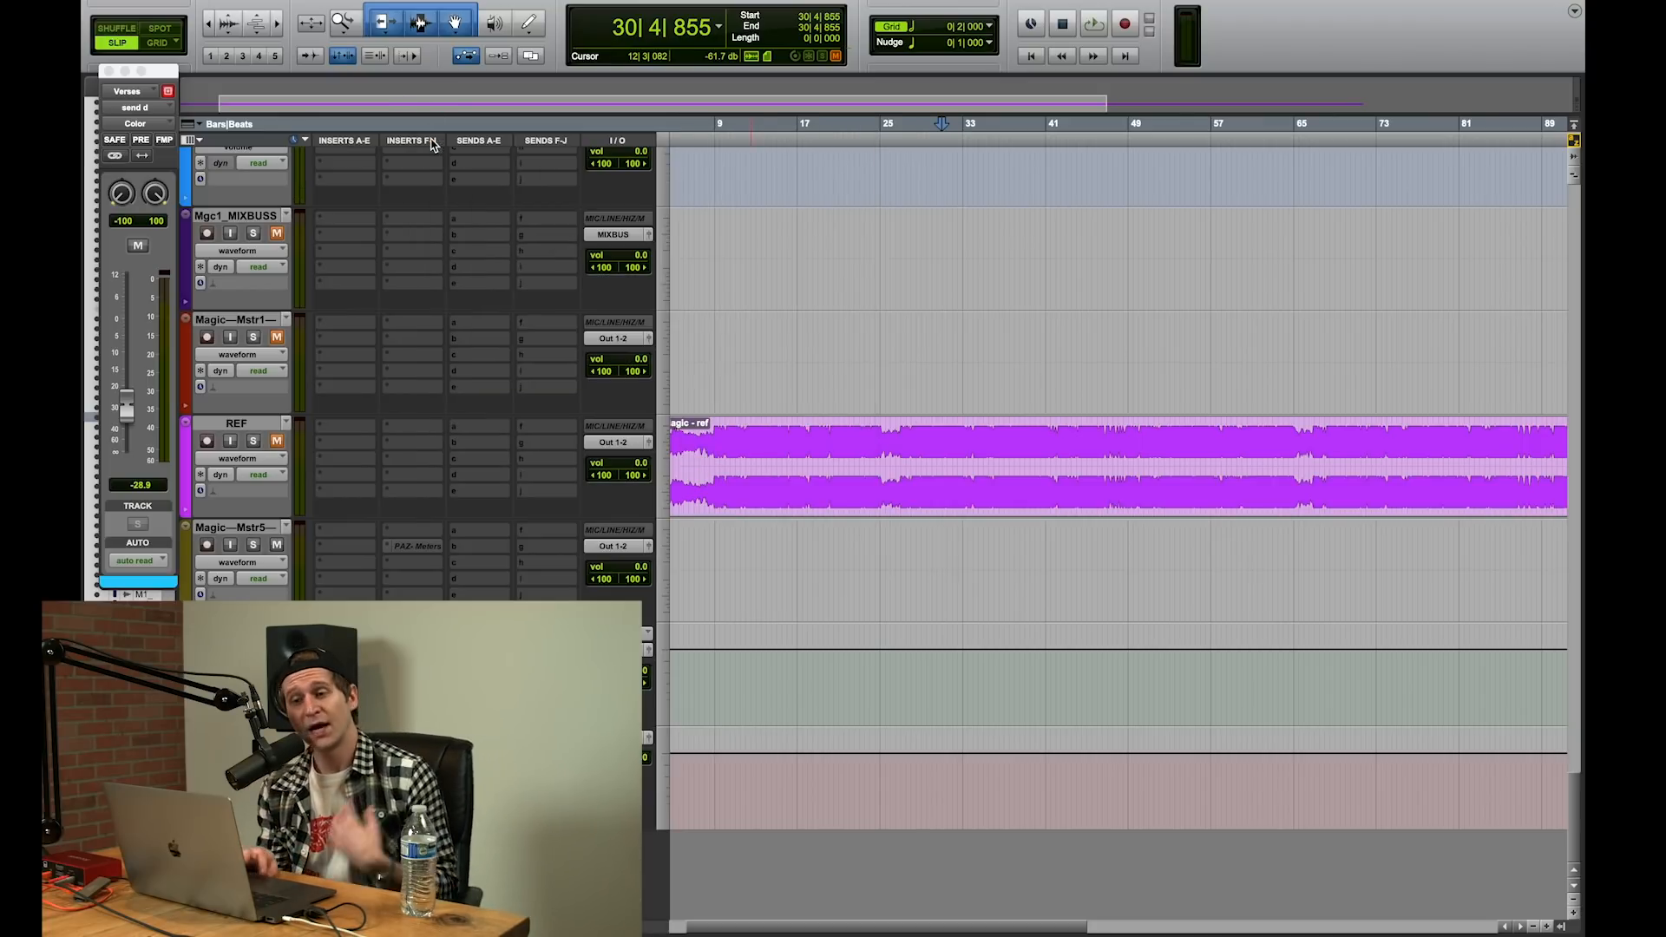
scroll(1580, 512, "left", 2)
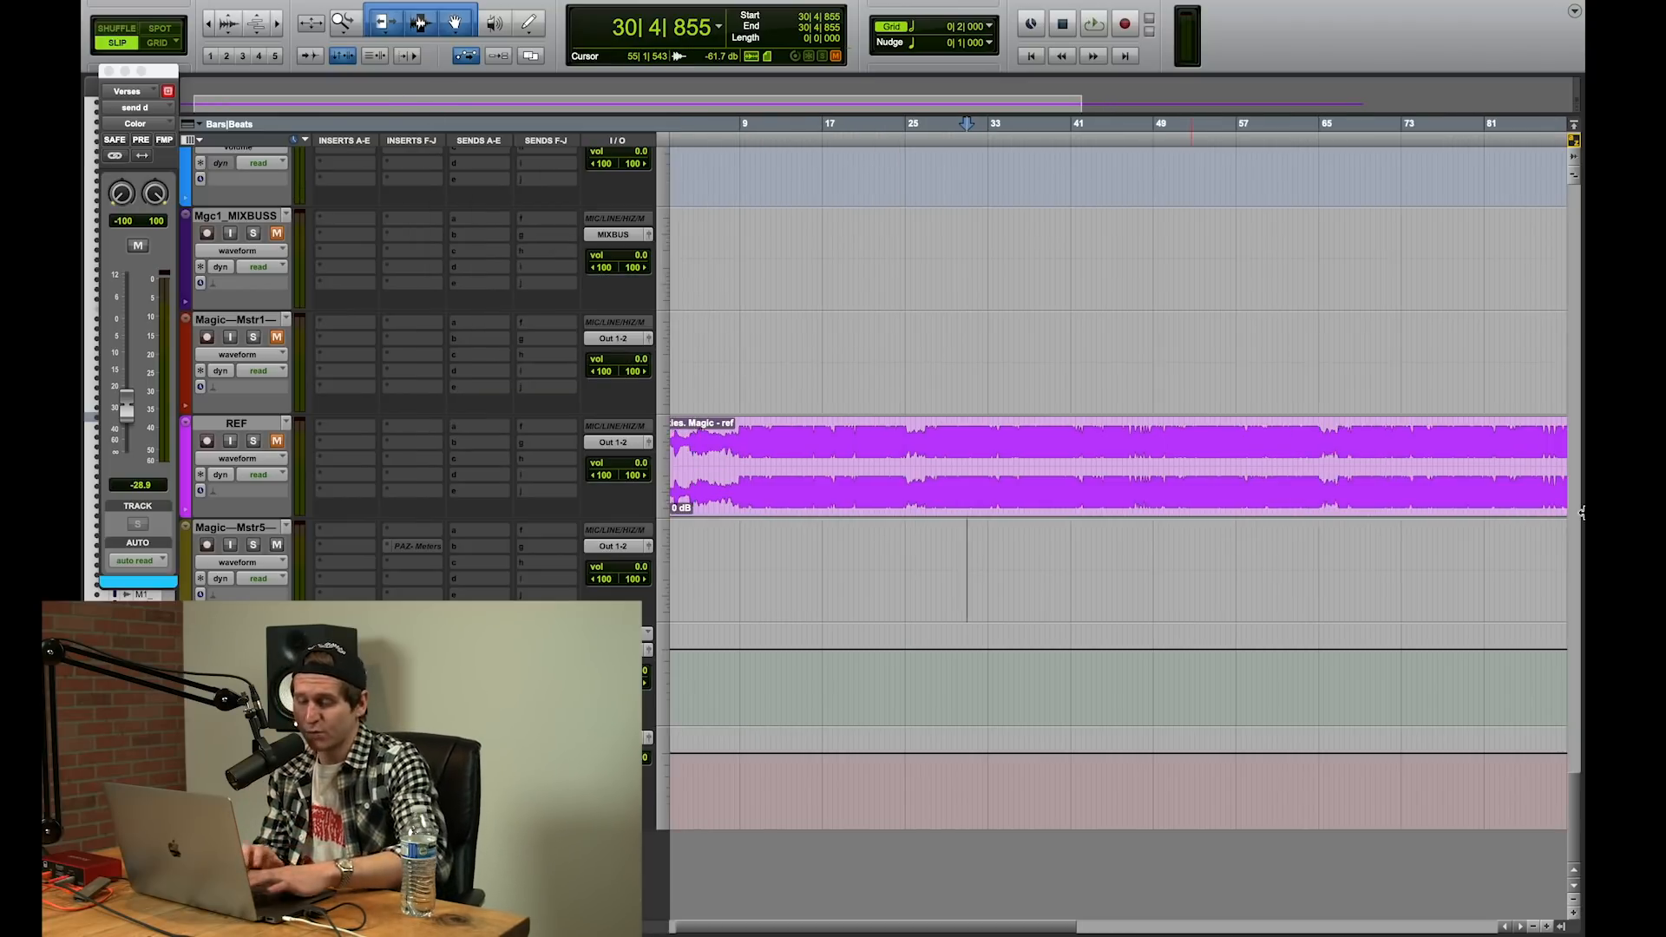
Step: Look back over the session from the reference track through the vocal auxes up to the guitar and percussion beat tracks
left_click(952, 232)
key("r")
key("r")
scroll(951, 231, "up", 2)
scroll(951, 233, "down", 10)
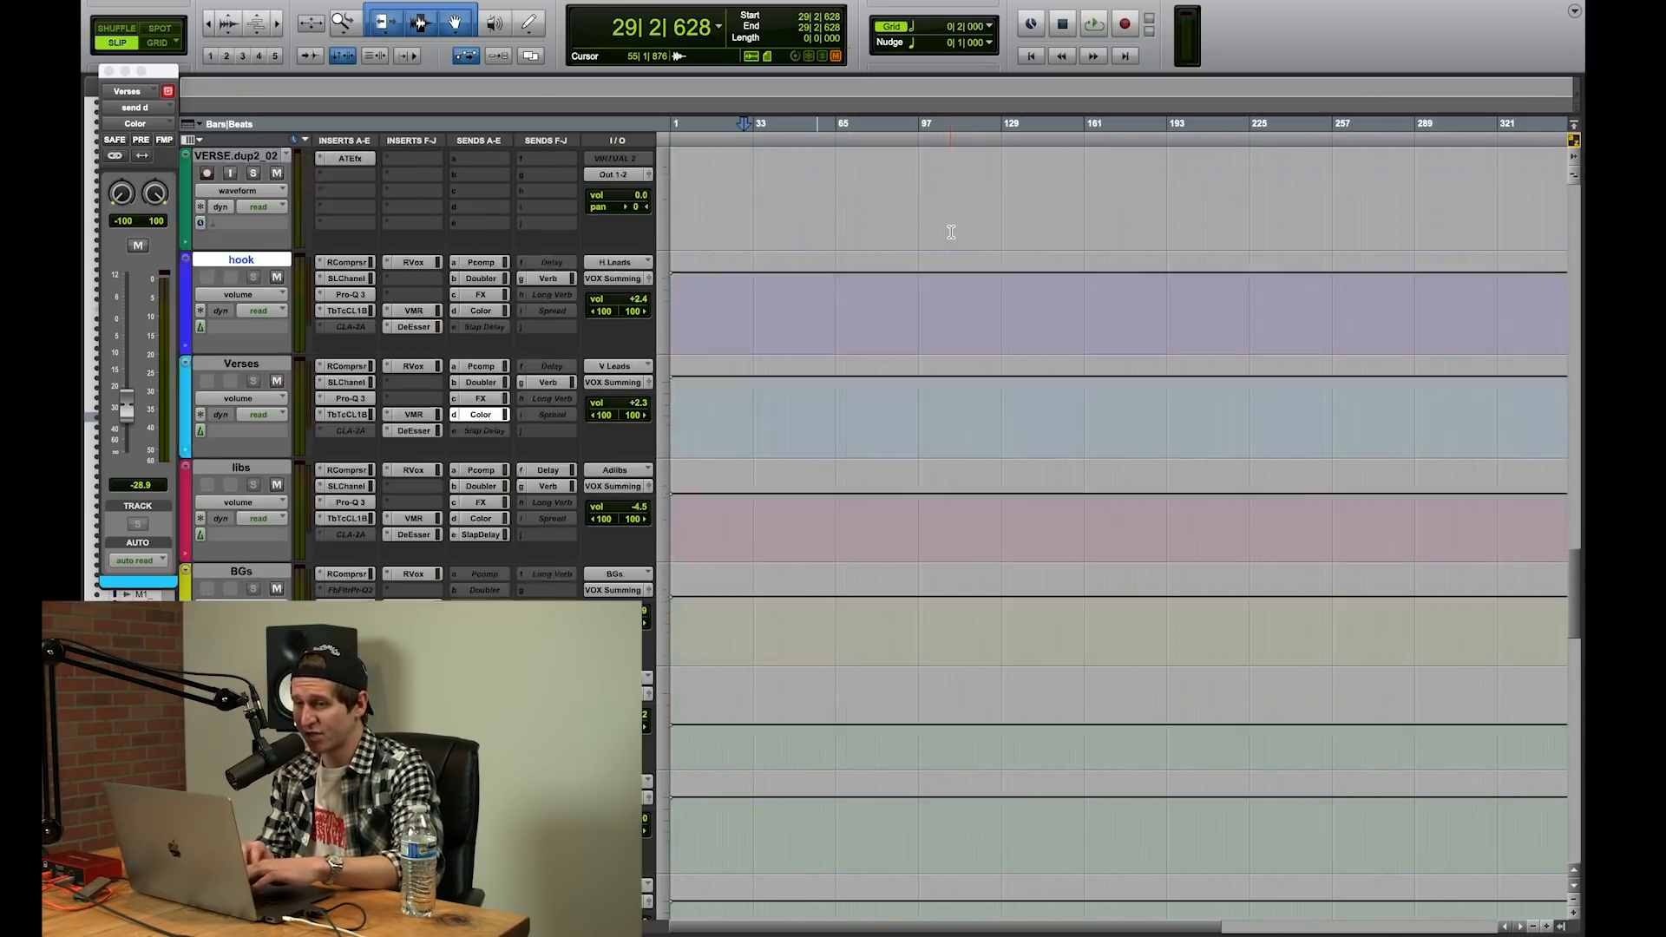
key("t")
key("t")
scroll(951, 235, "up", 6)
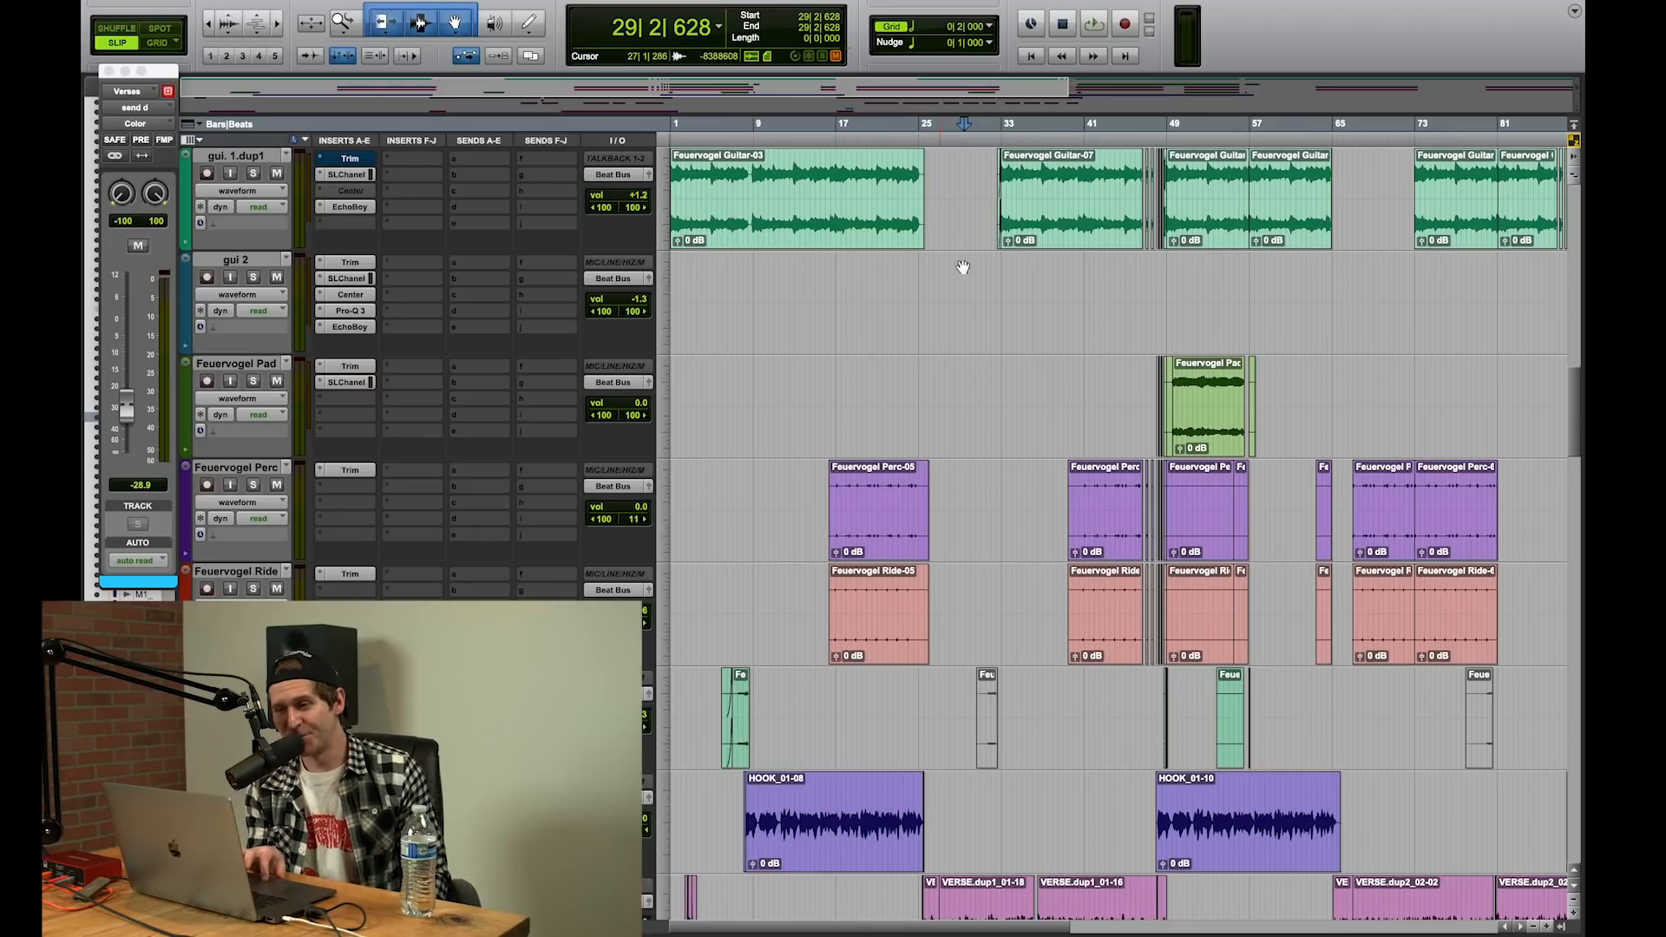
Step: Examine the ad-lib, background, verse and hook vocal tracks, and place the edit cursor near bar 16 on the VERSE.dup1_01 track
scroll(878, 282, "down", 15)
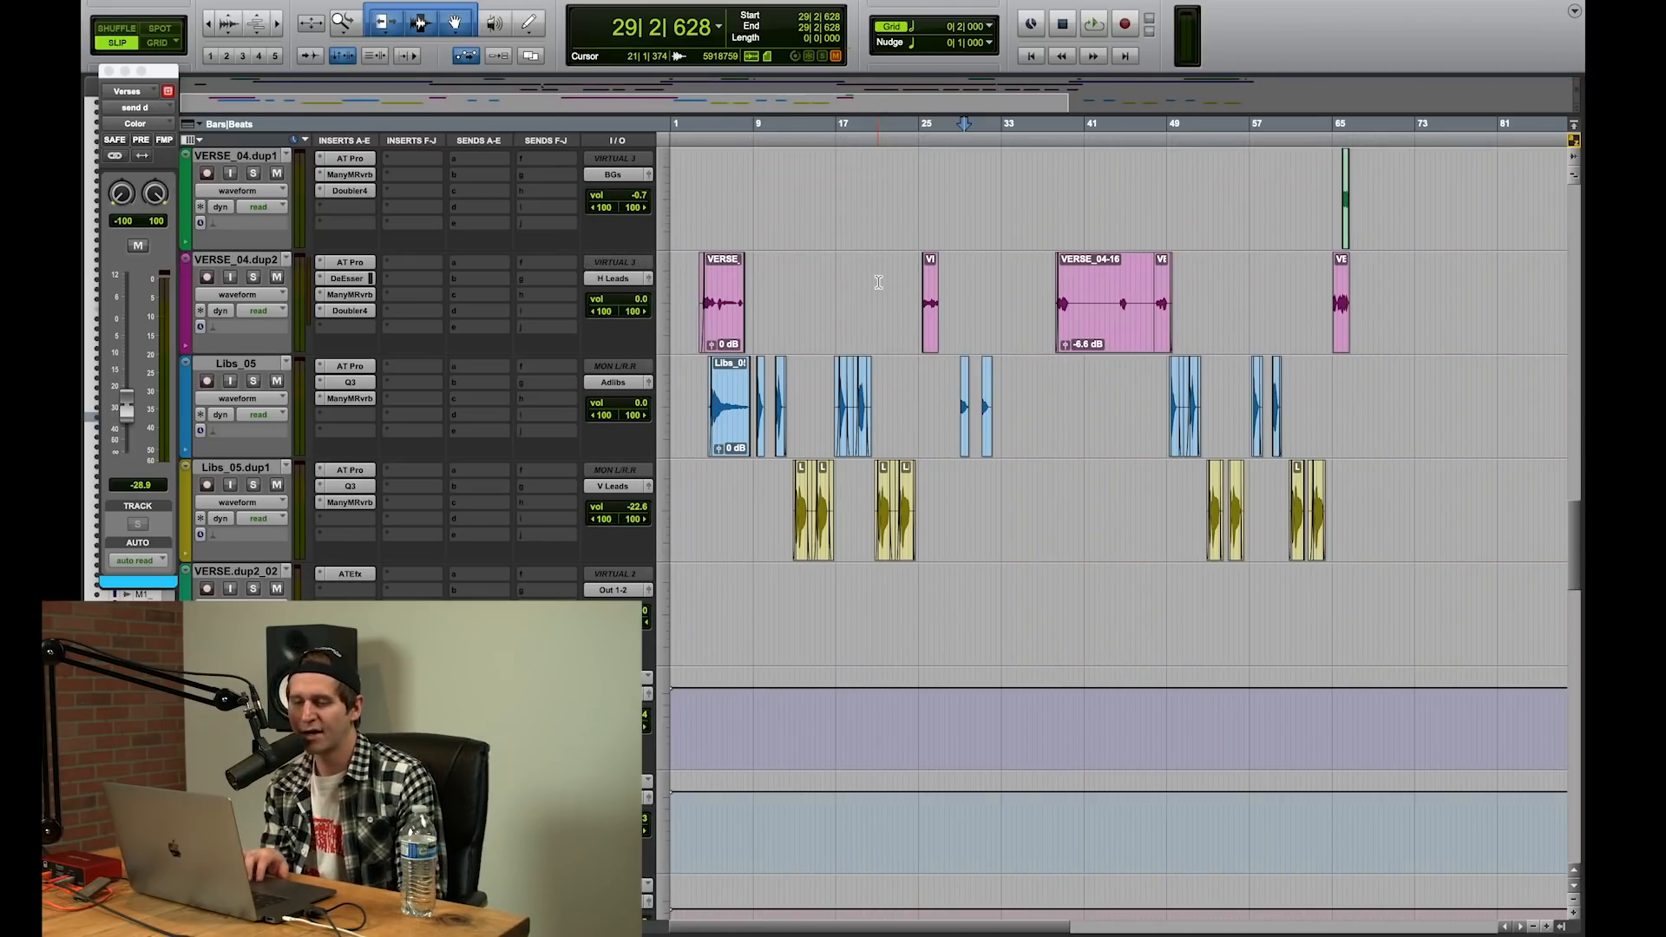
scroll(878, 282, "down", 5)
scroll(878, 282, "up", 8)
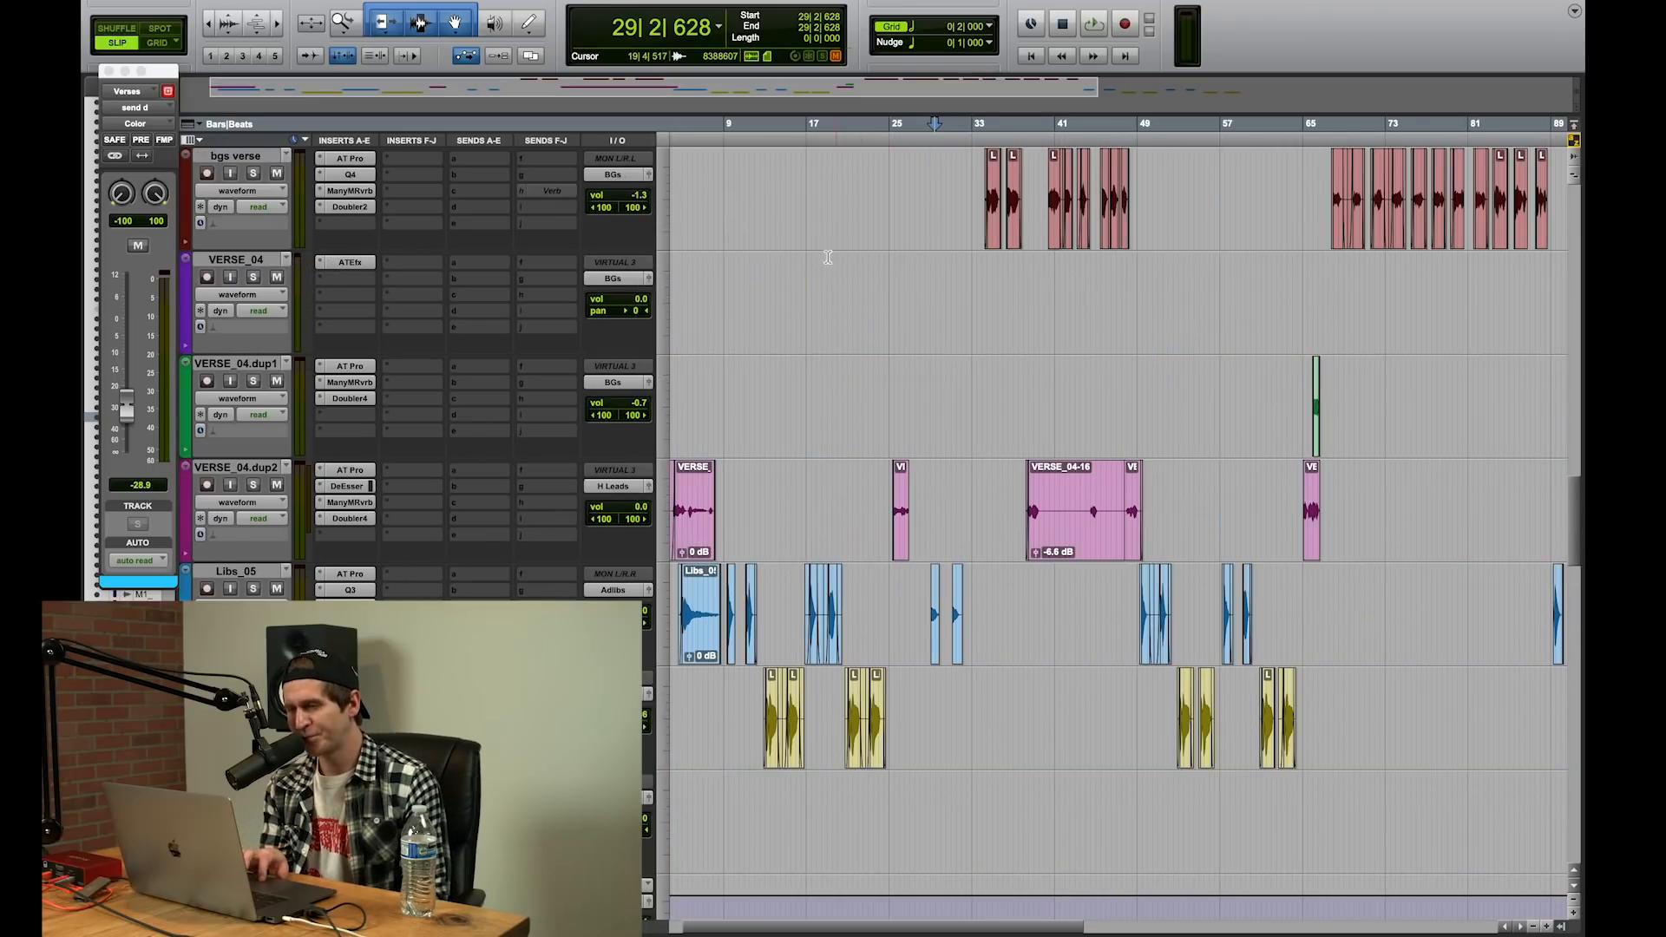
left_click(874, 284)
scroll(875, 284, "up", 6)
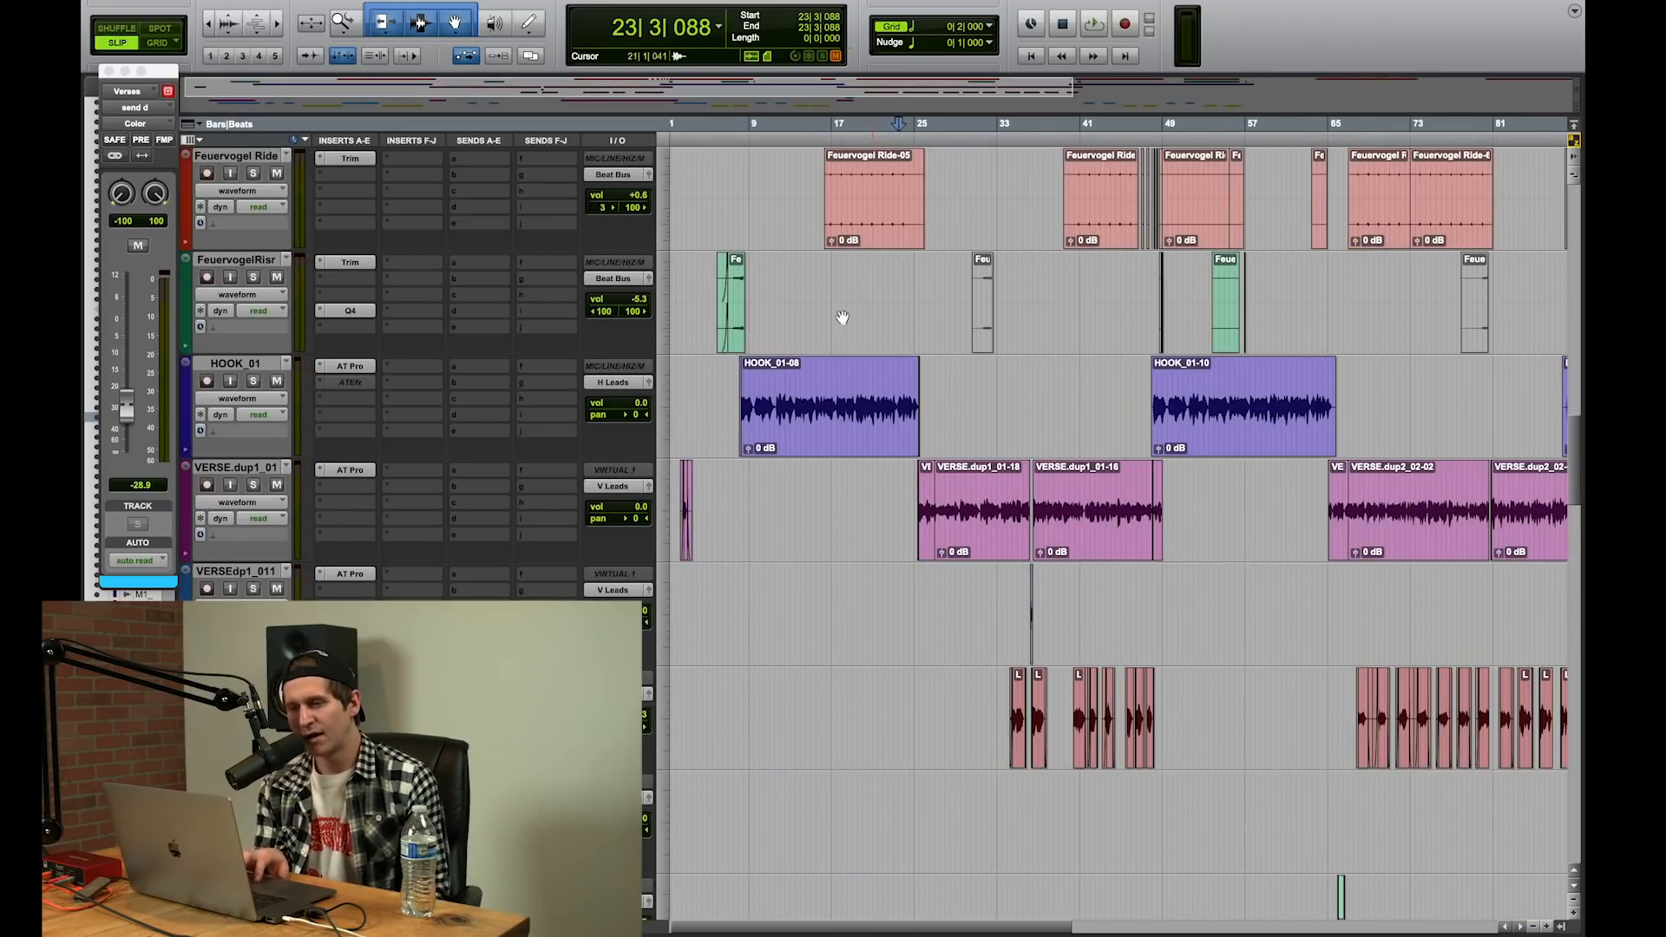
left_click(830, 484)
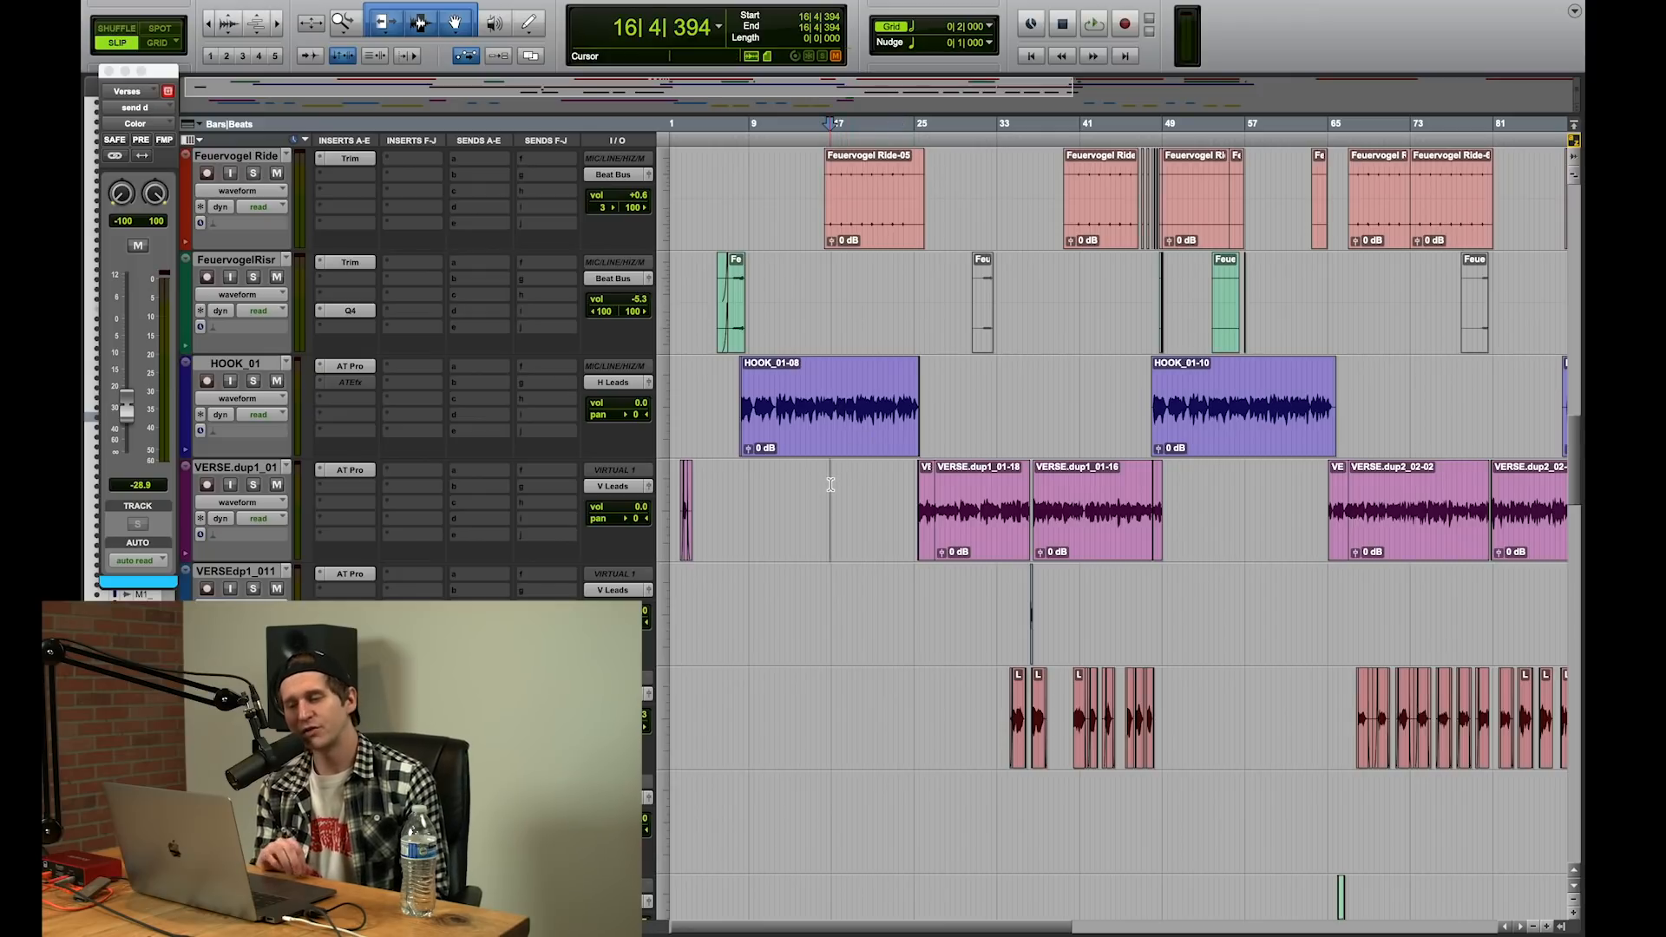